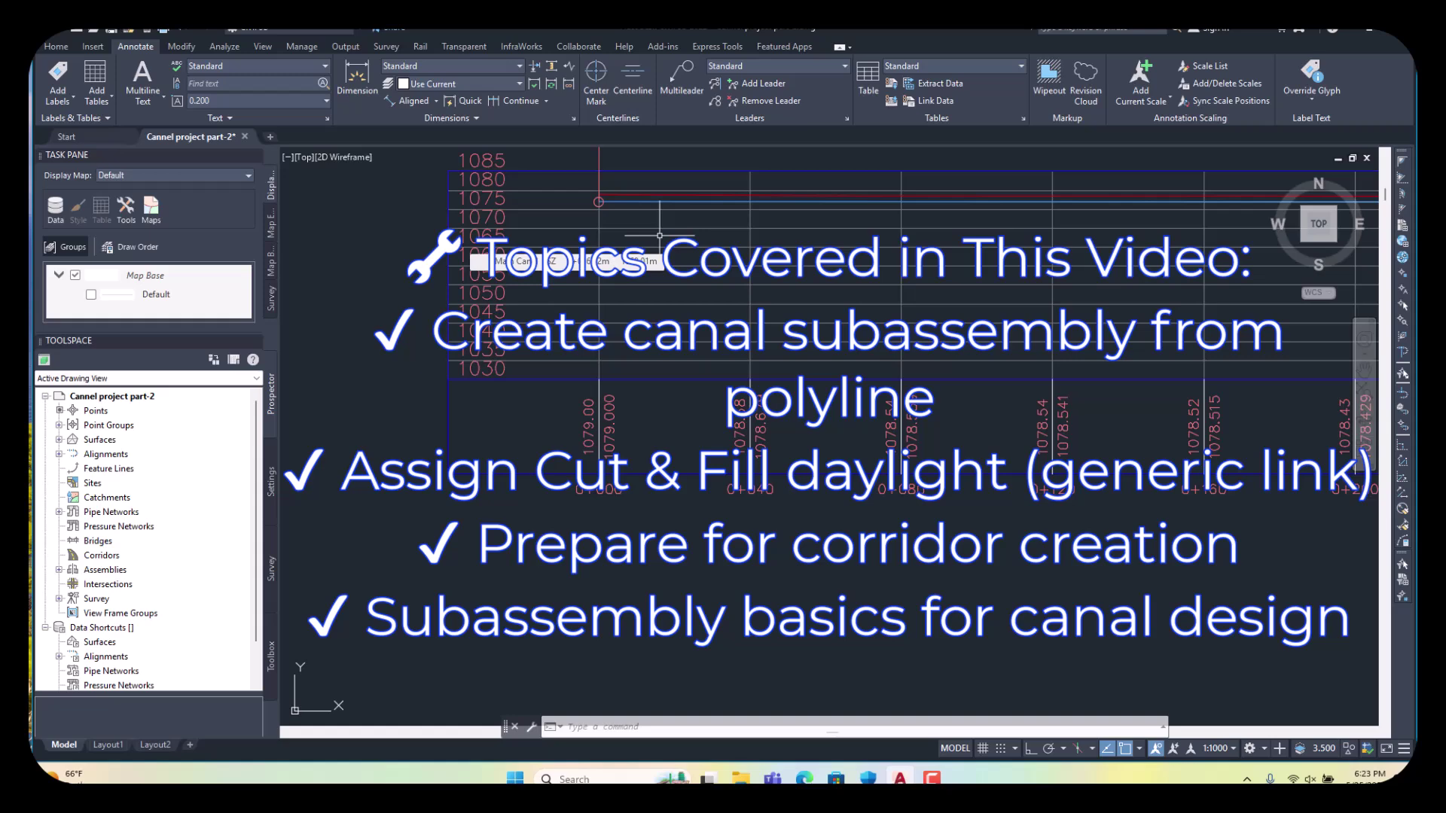
- Copy the canal lining outline (CO) to open space right of the cross-section
scroll(762, 289, down, 10)
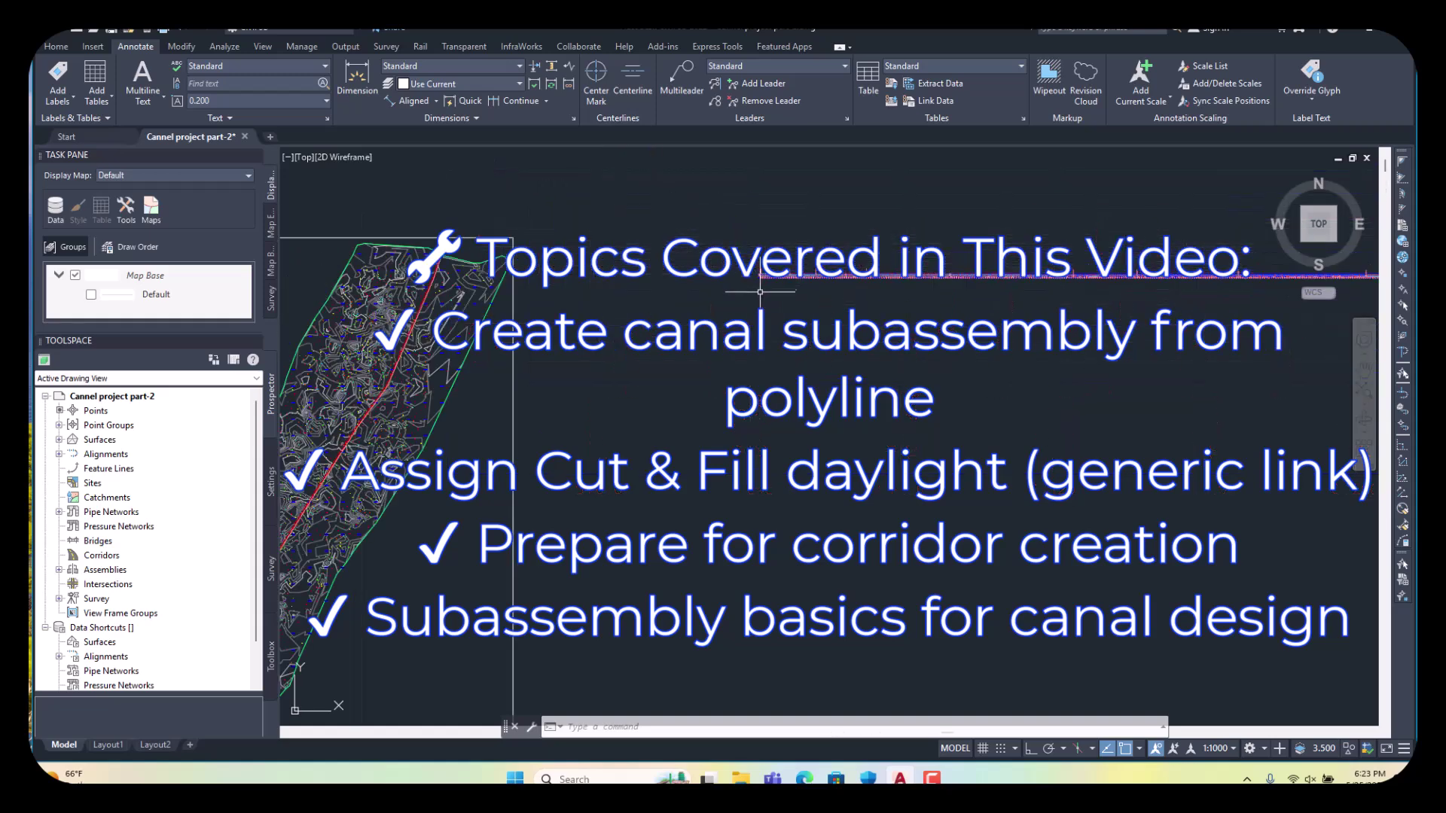
scroll(759, 279, down, 3)
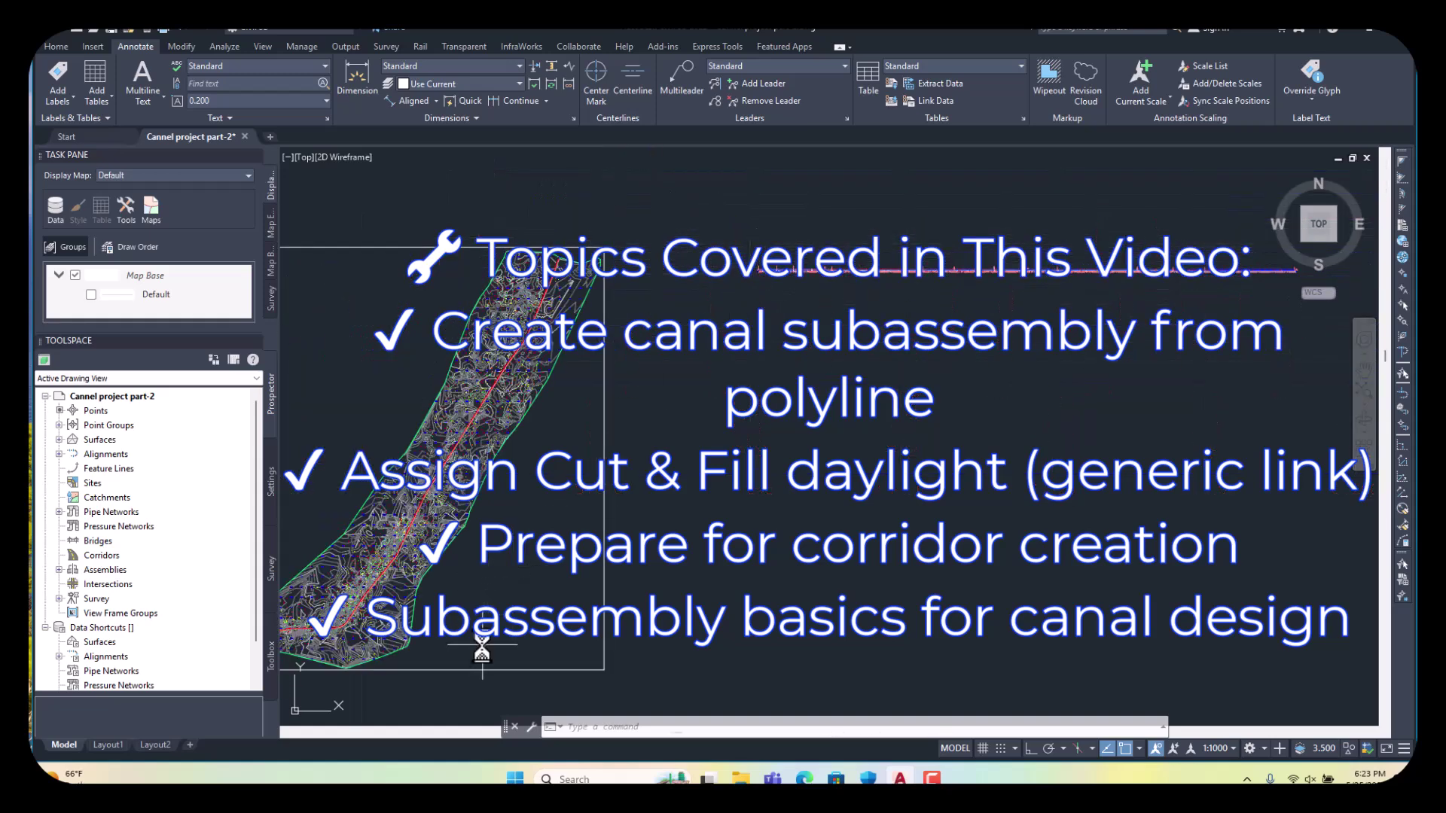
scroll(482, 645, up, 5)
scroll(466, 550, up, 3)
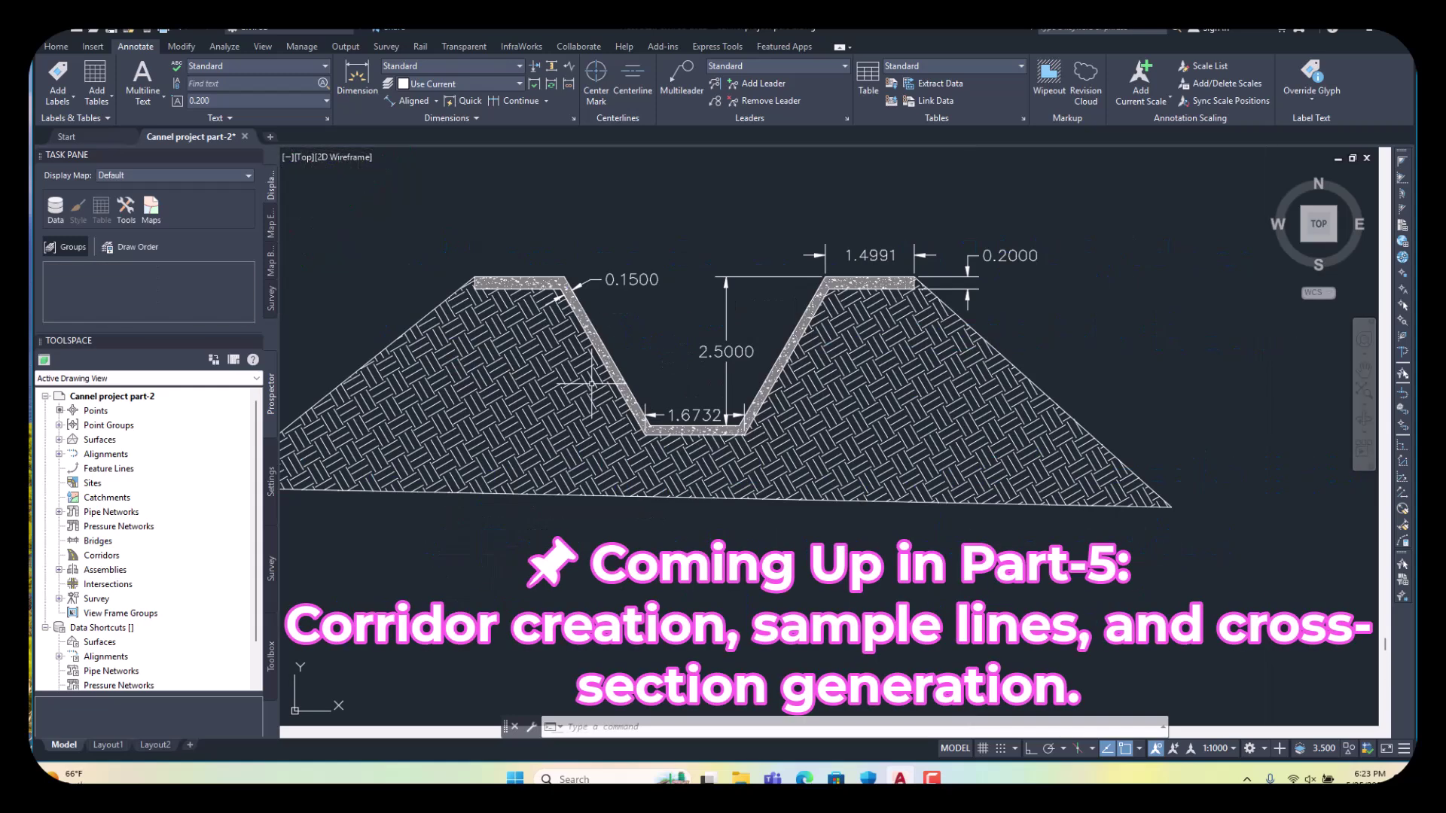
scroll(789, 390, up, 4)
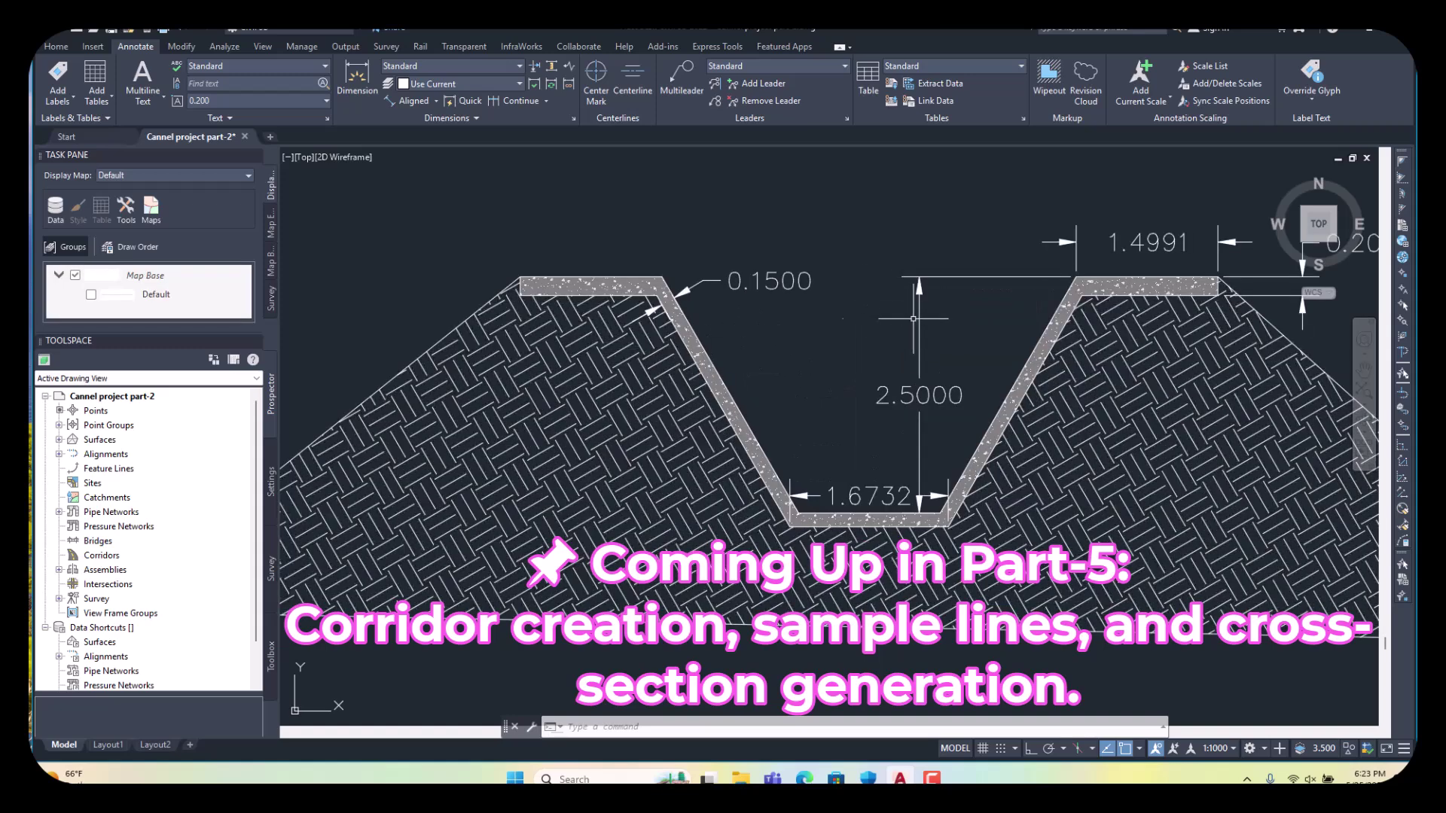
scroll(848, 375, down, 5)
scroll(849, 375, up, 4)
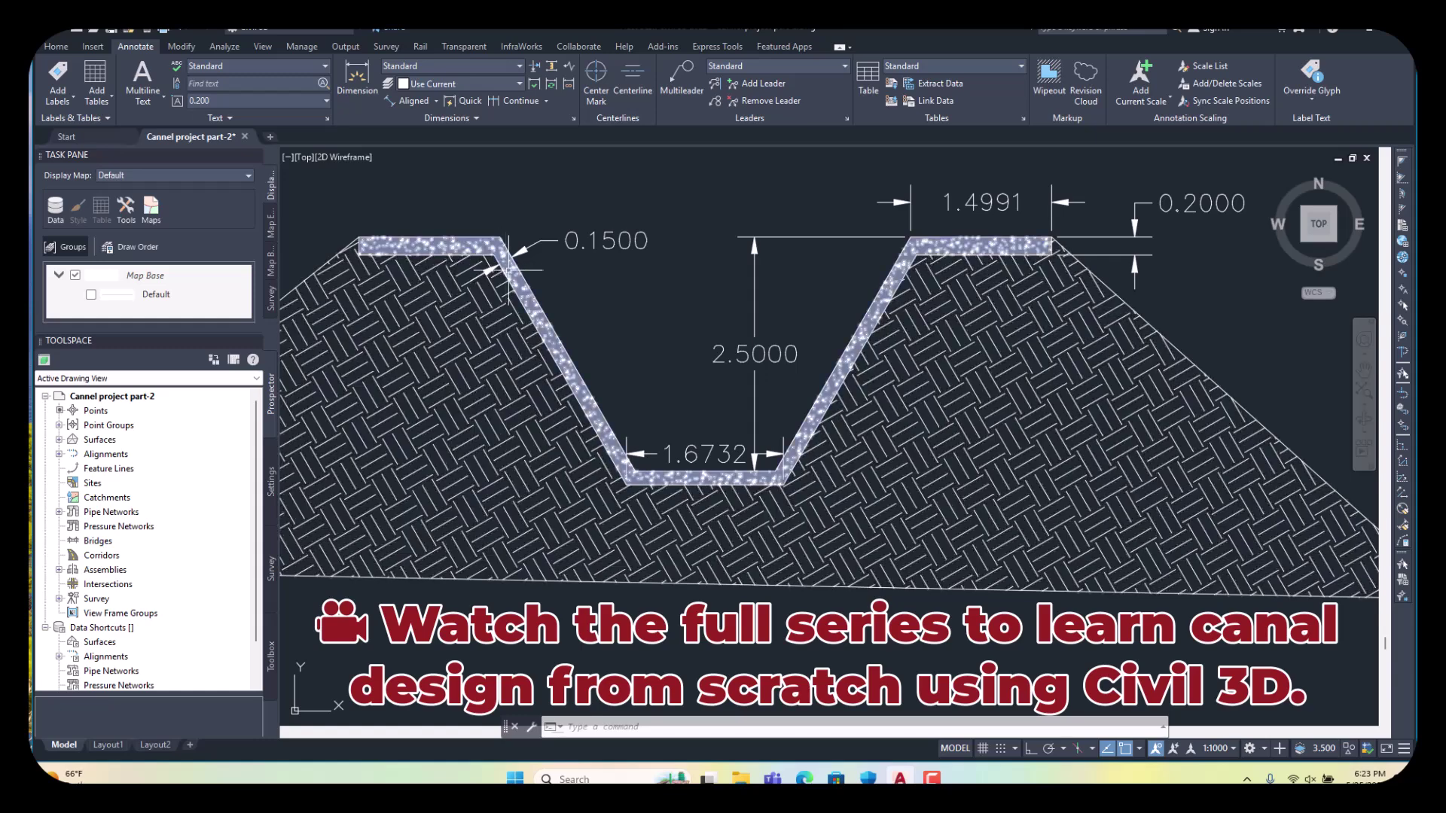
scroll(525, 265, up, 7)
scroll(539, 267, up, 2)
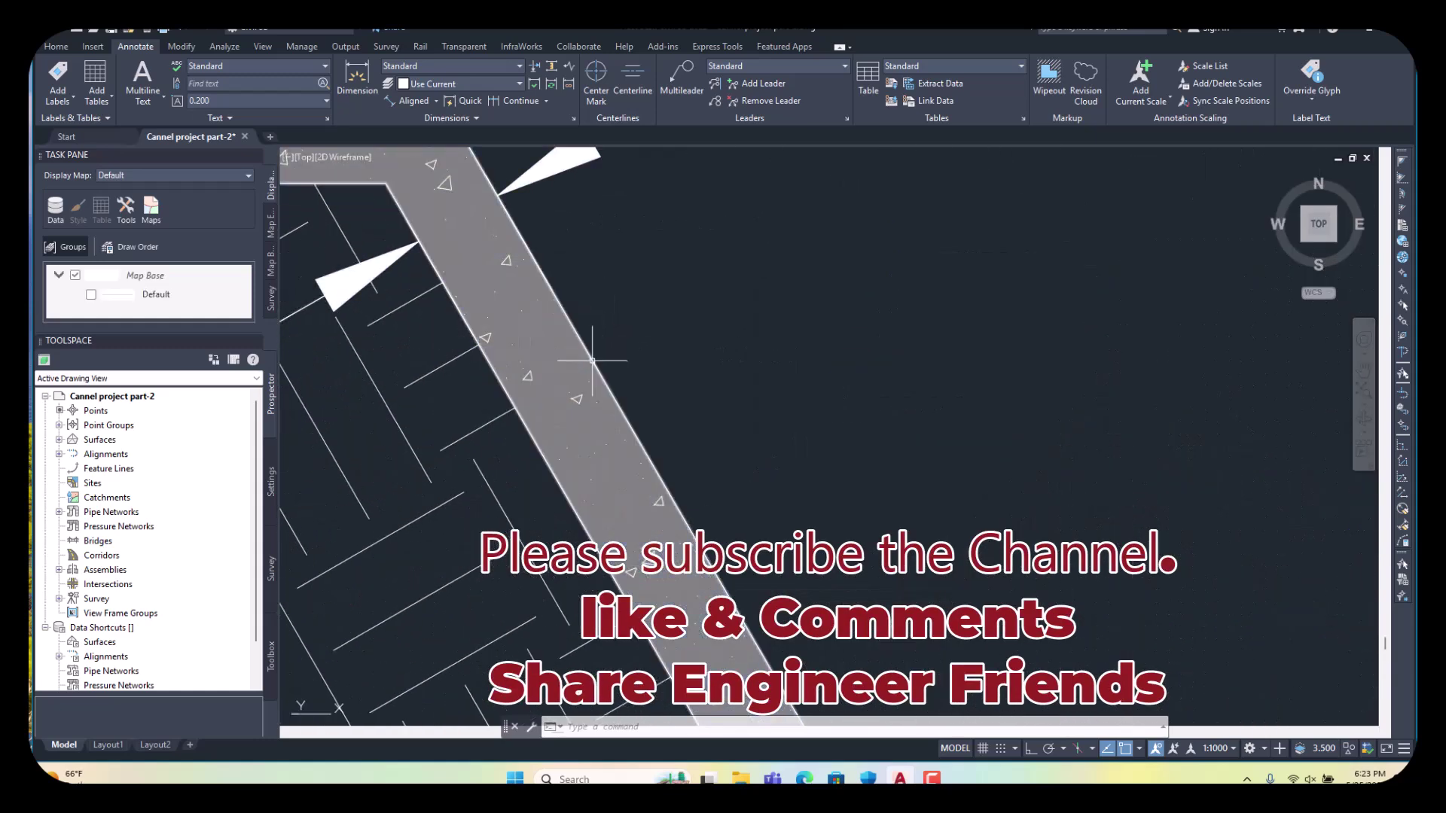
scroll(592, 360, down, 8)
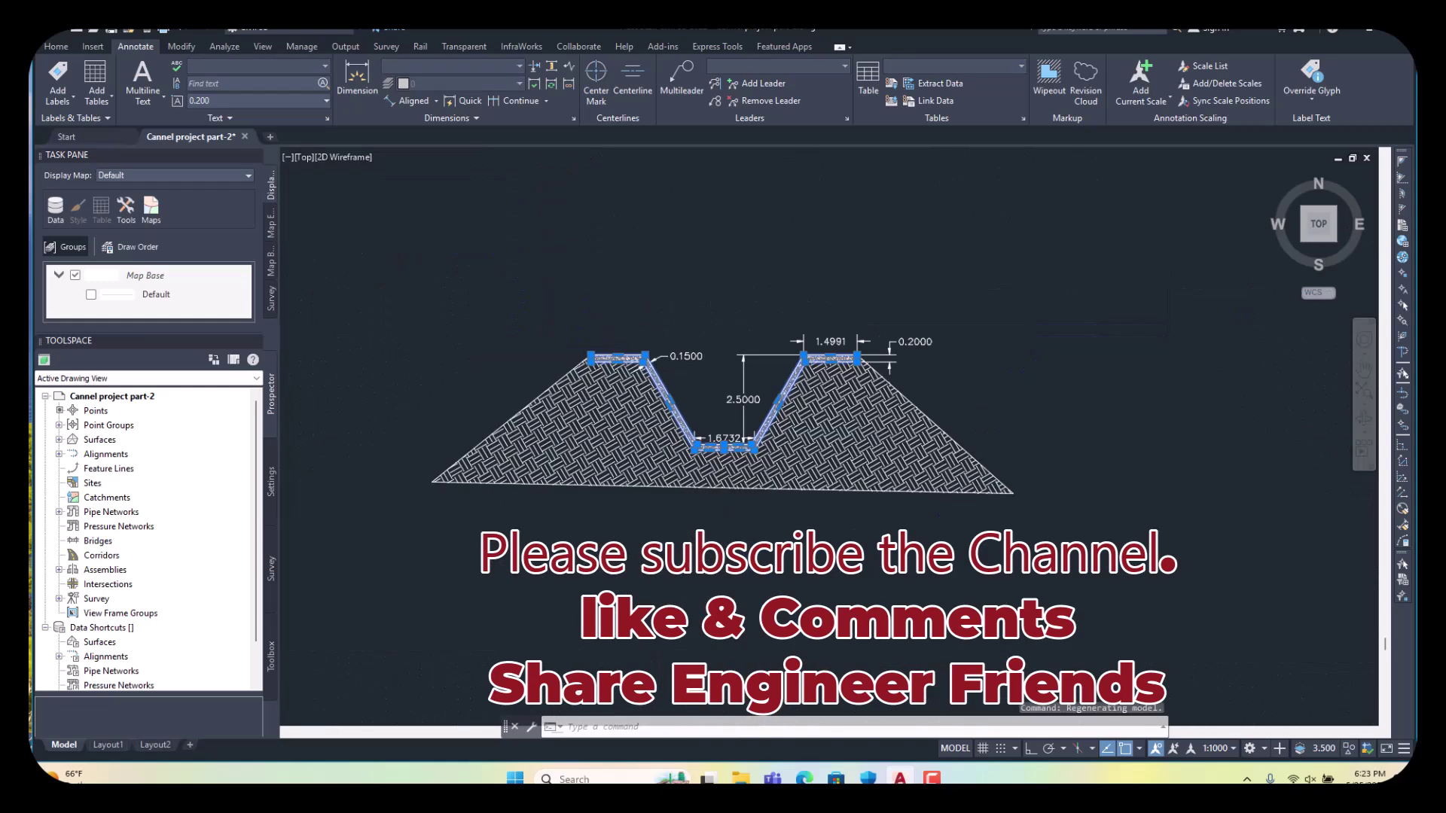
scroll(721, 418, up, 3)
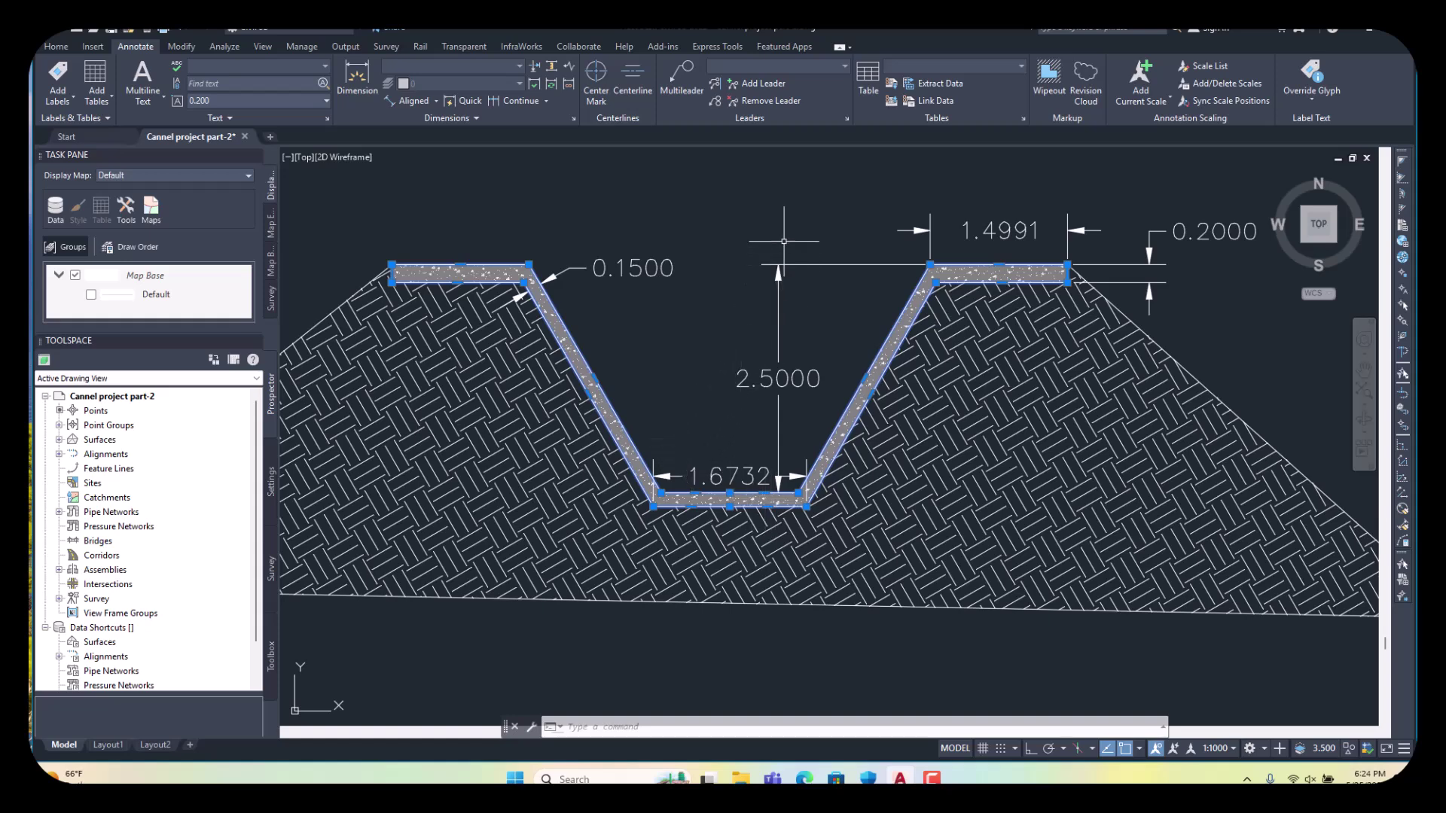
text(co)
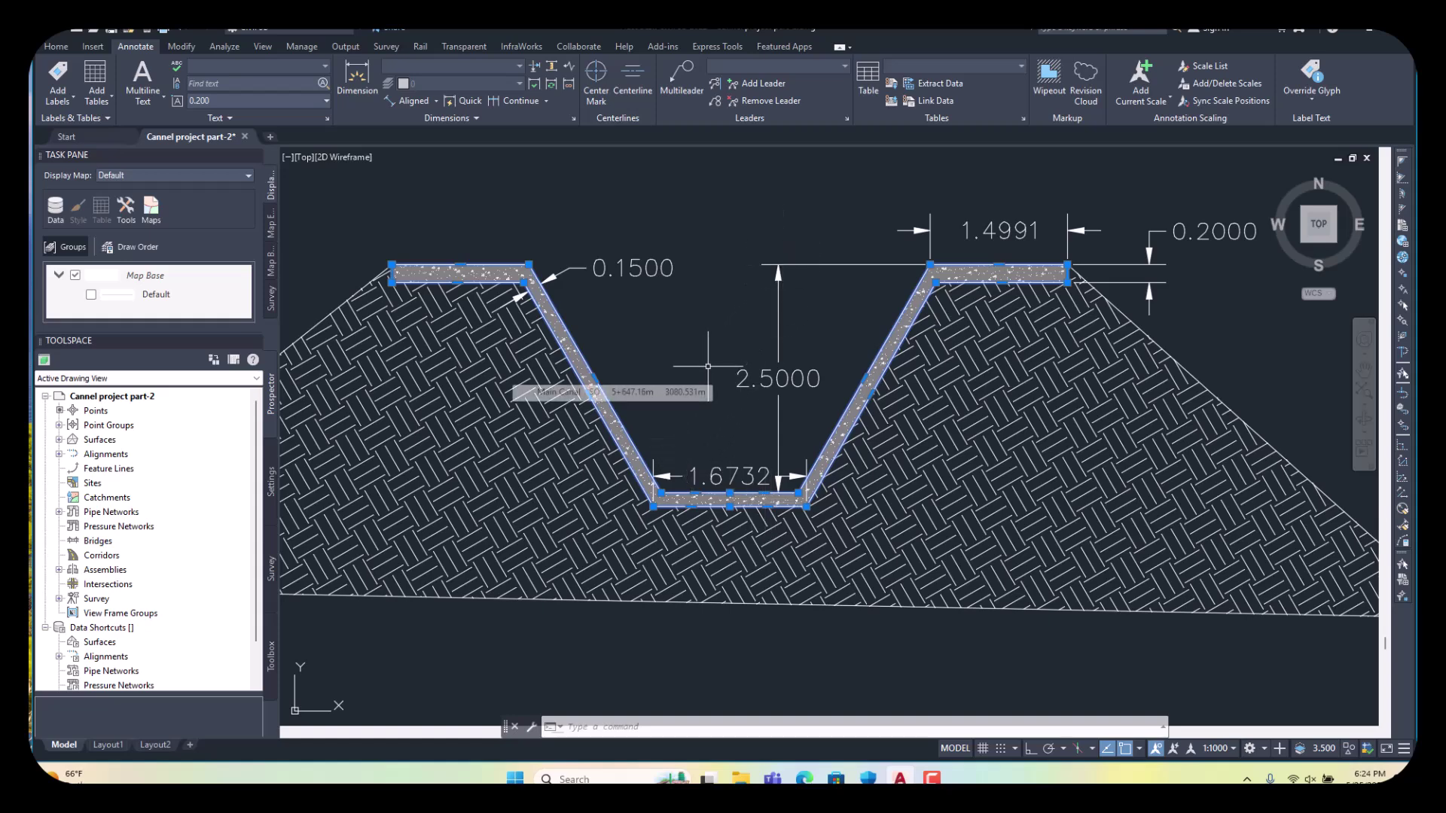
key(Return)
click(679, 371)
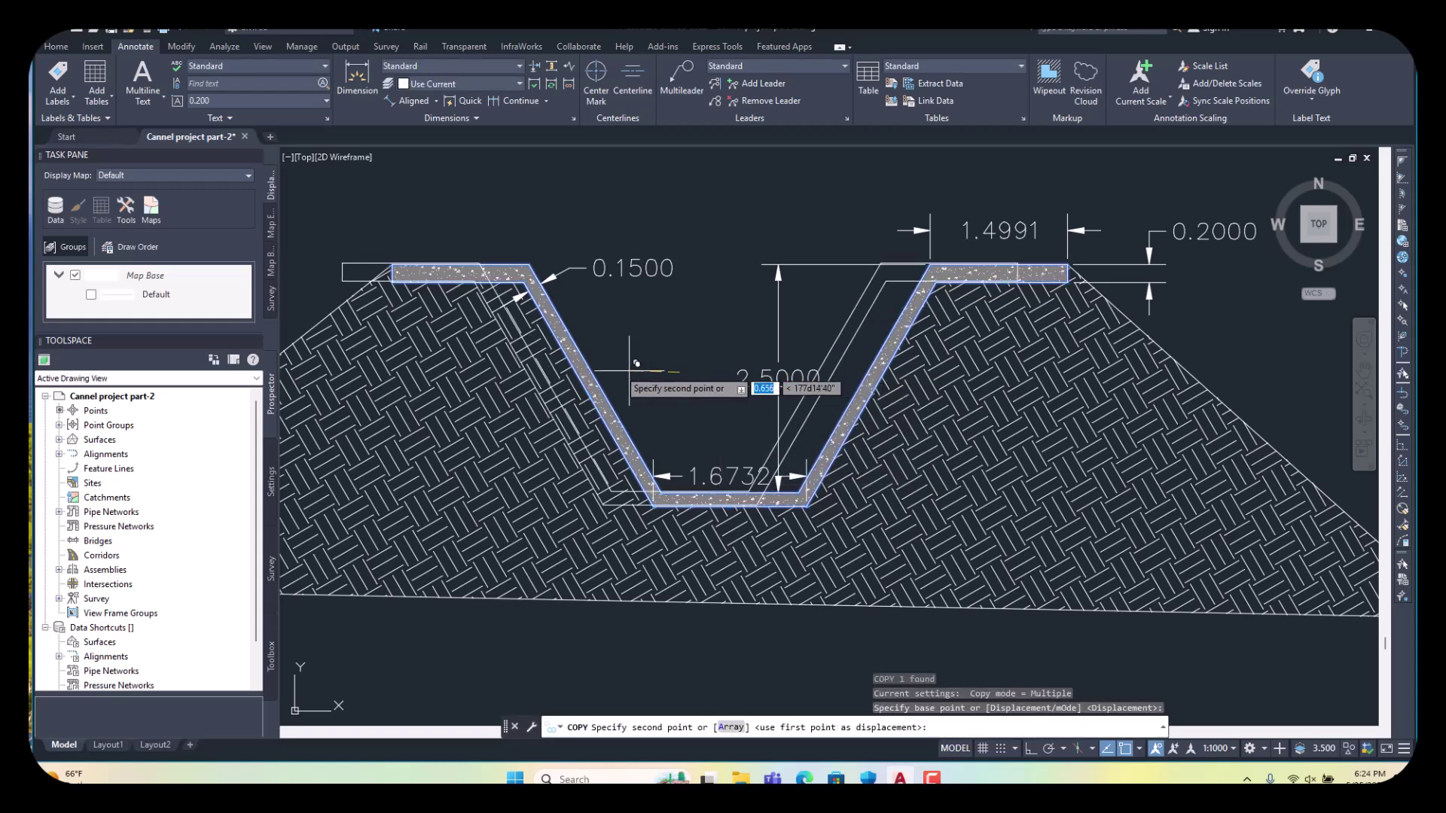
scroll(679, 381, down, 8)
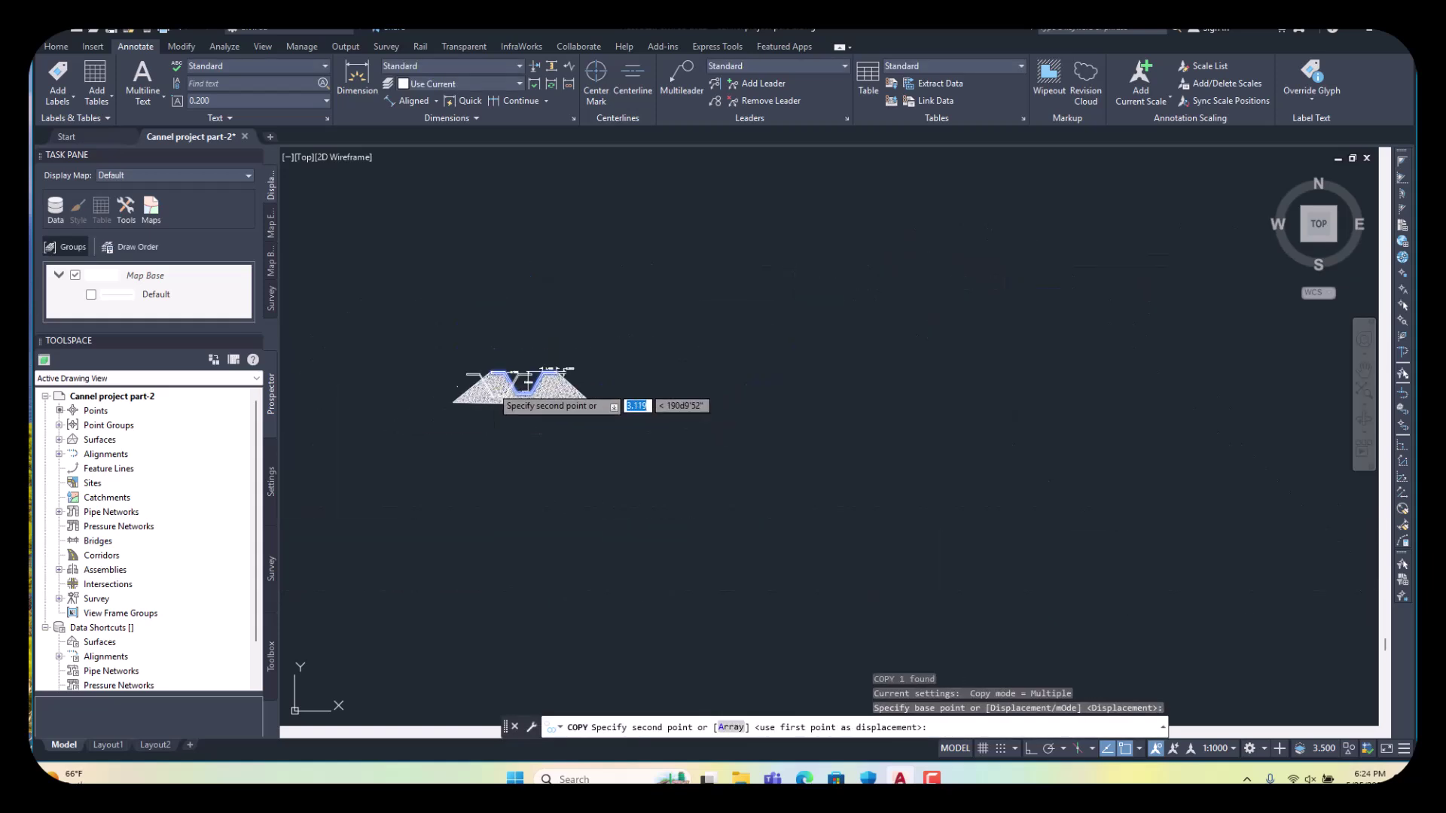
click(911, 386)
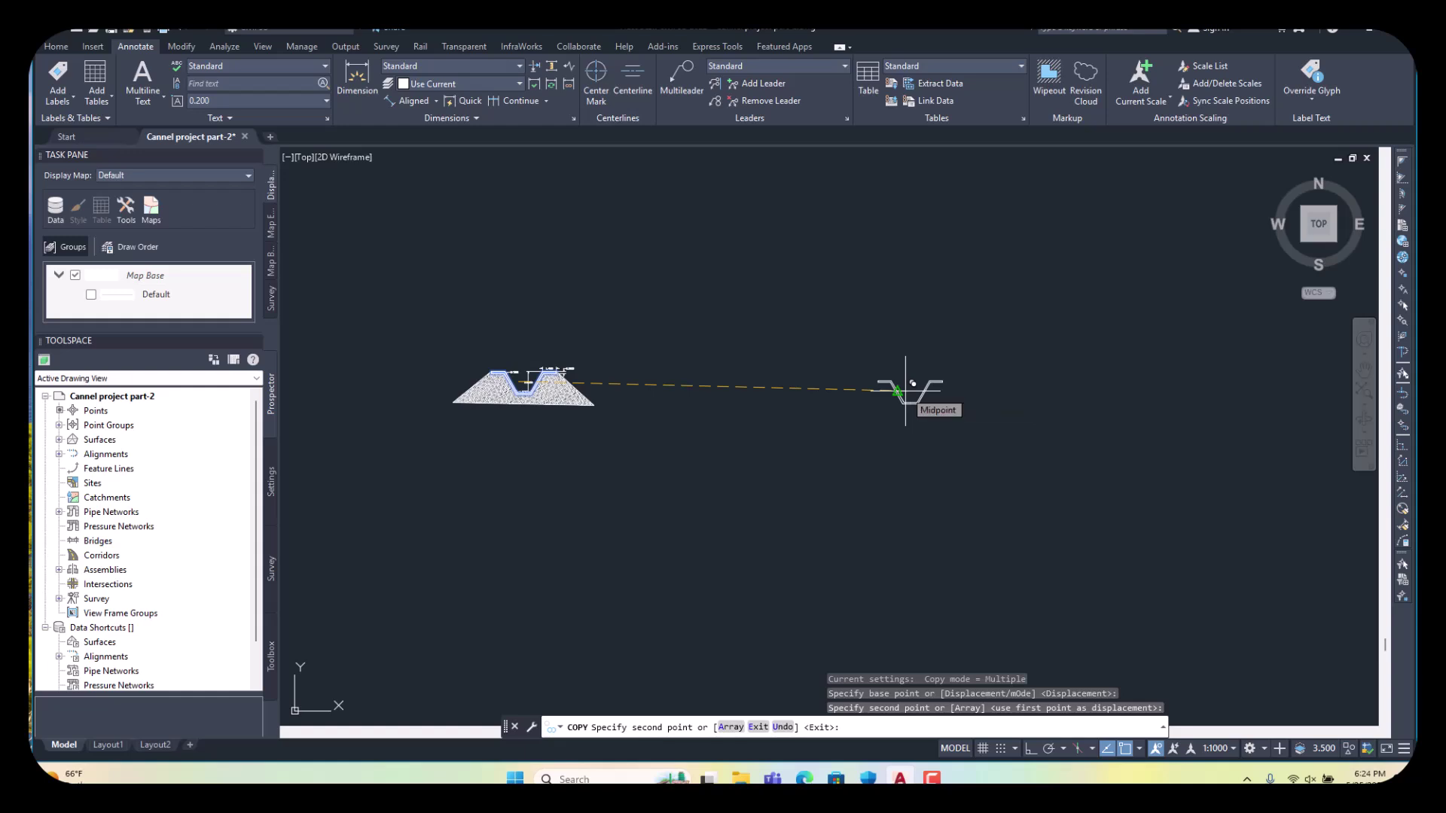
key(Escape)
- Expand the Create Design panel on the Home ribbon
scroll(926, 387, up, 5)
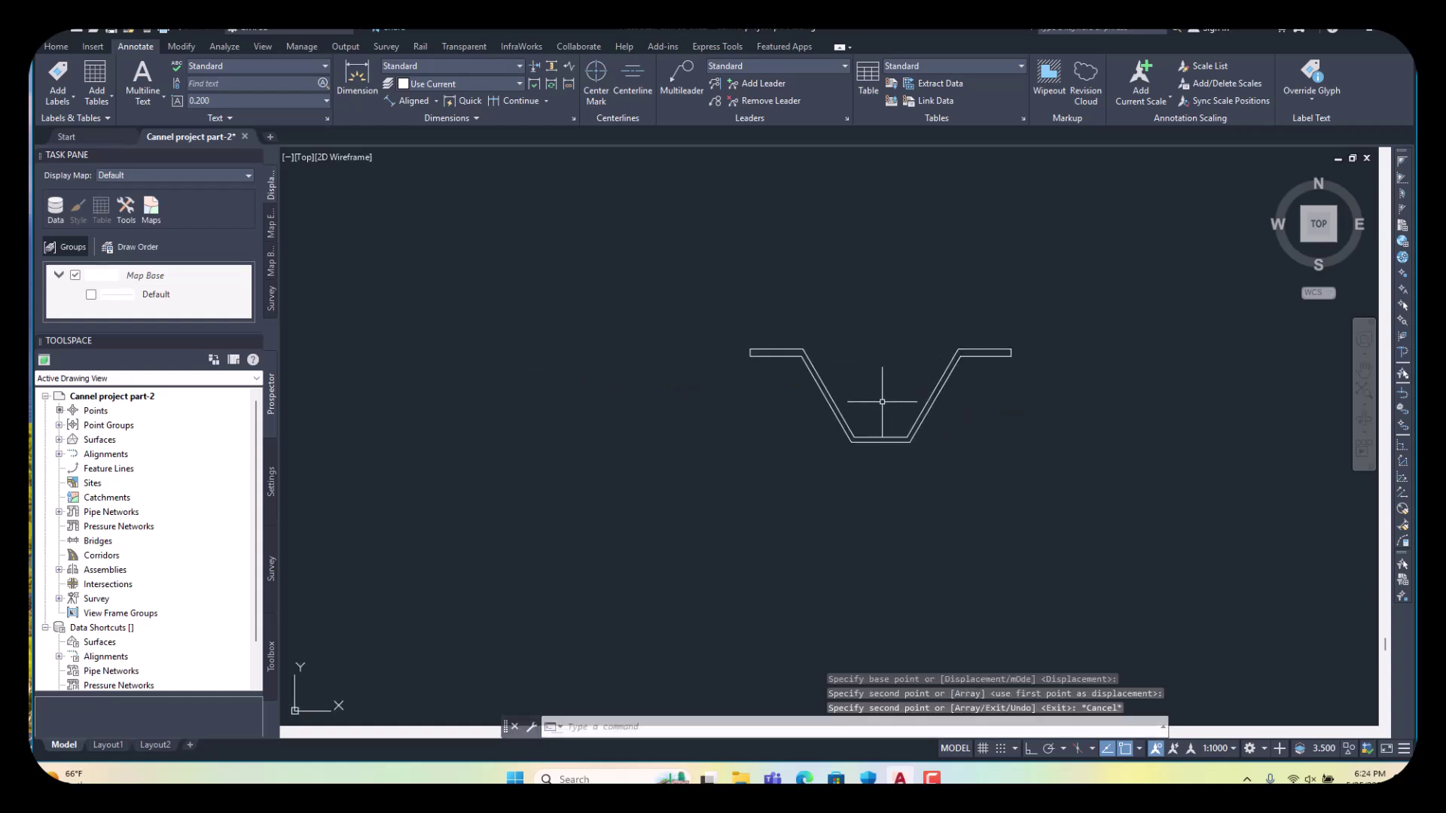
click(56, 45)
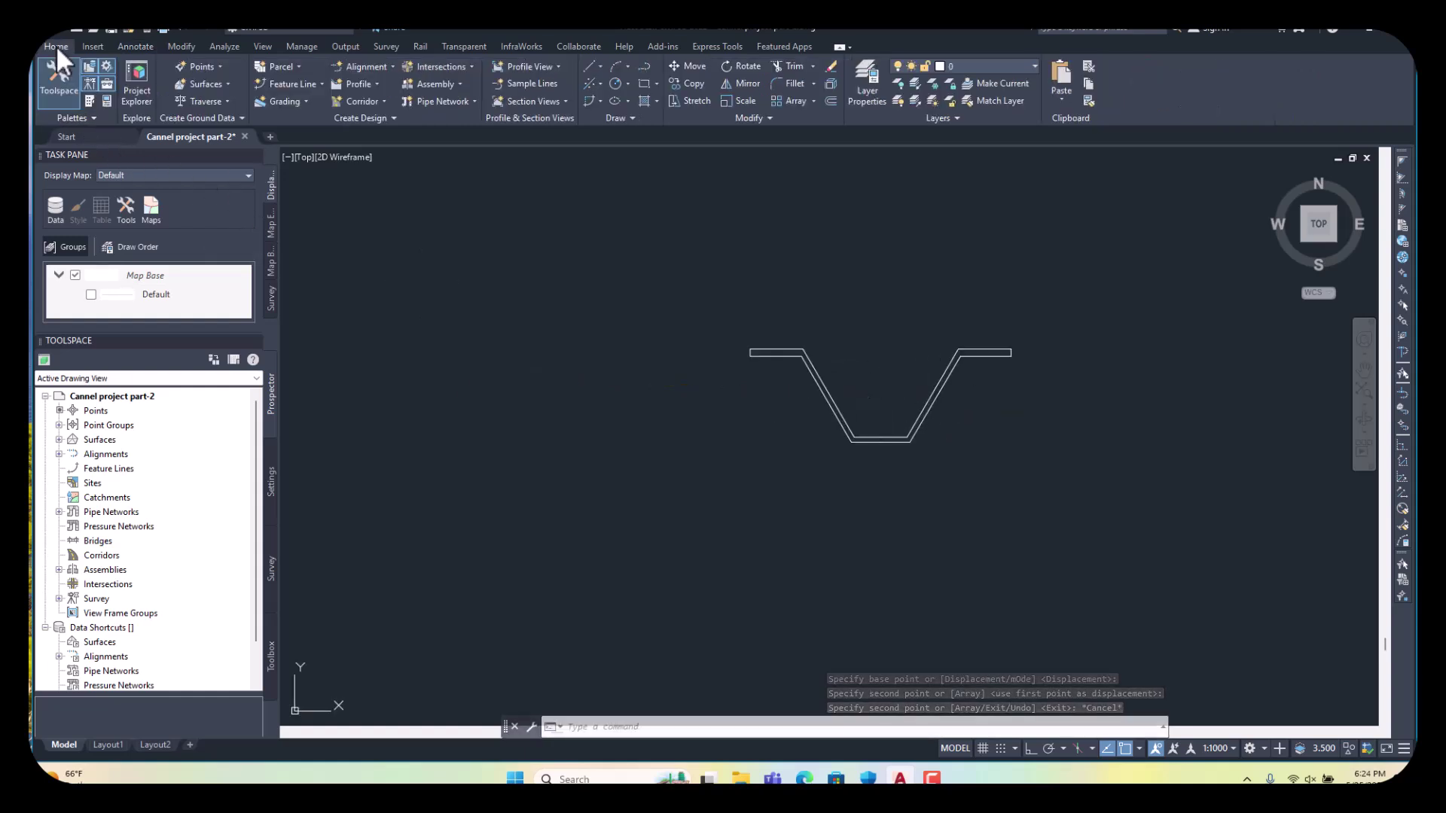
click(393, 117)
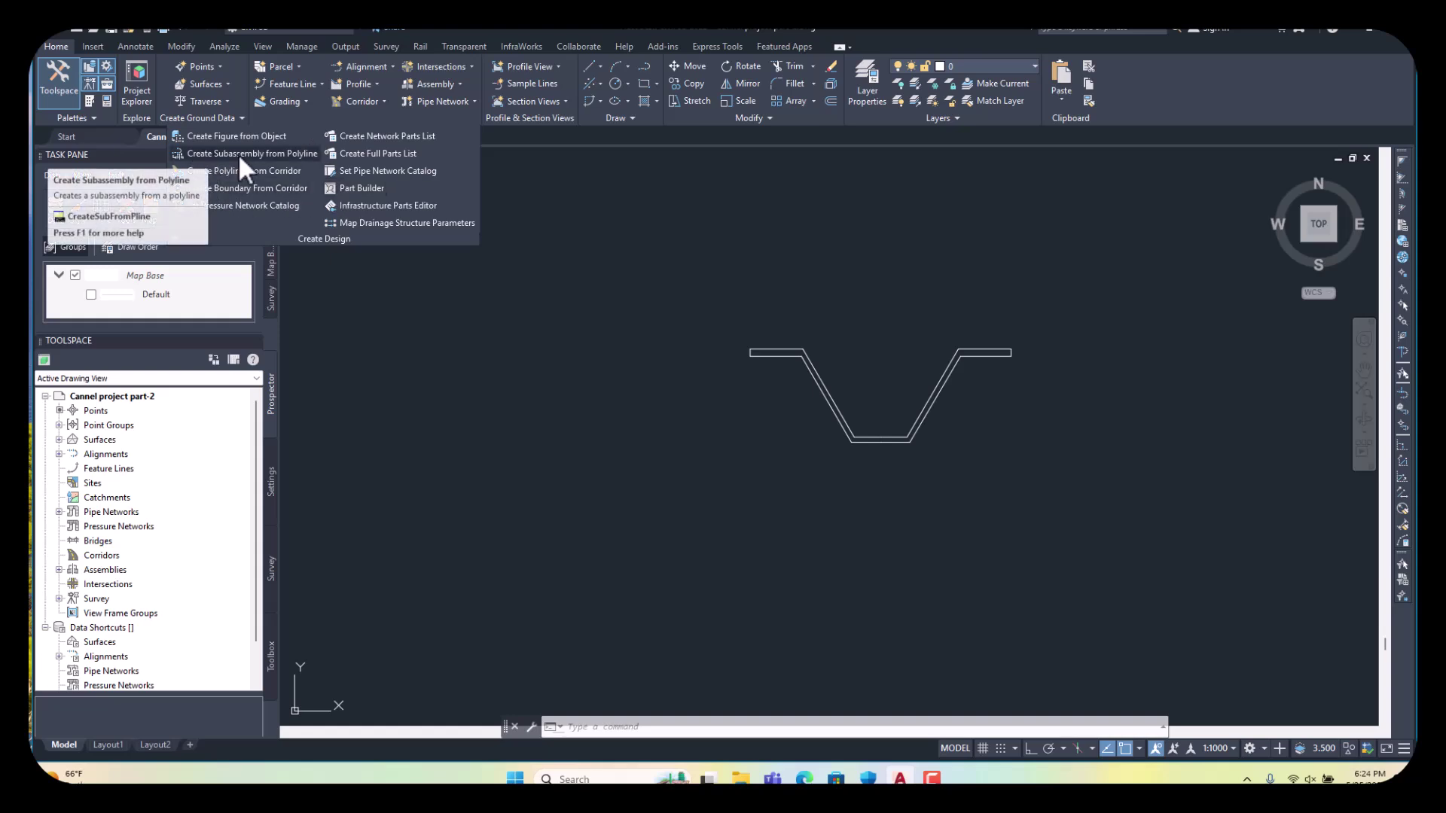
- Convert the copied polyline into subassembly 'Canal cross section' with Multiple links, erasing the original
click(295, 156)
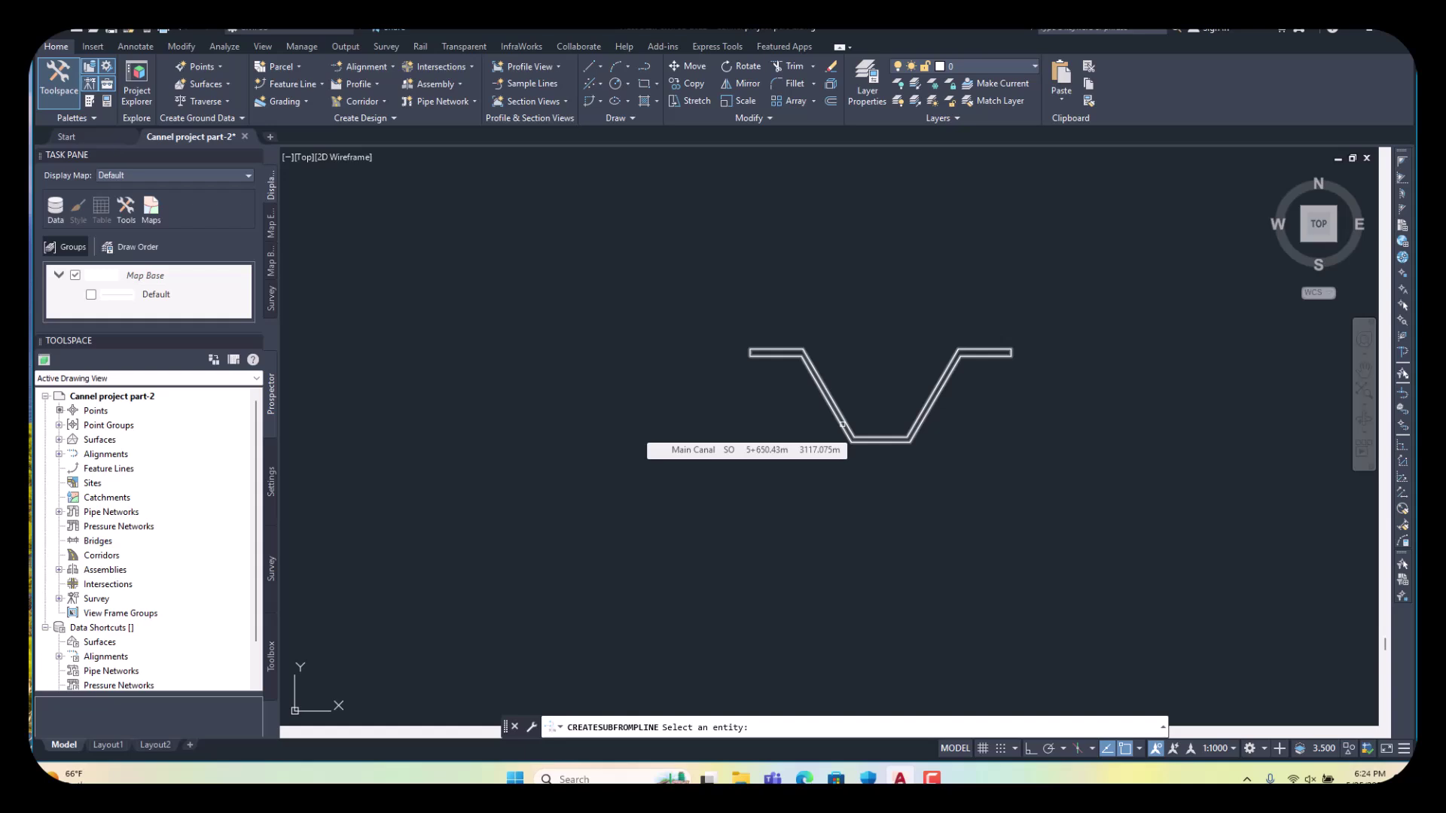
click(842, 424)
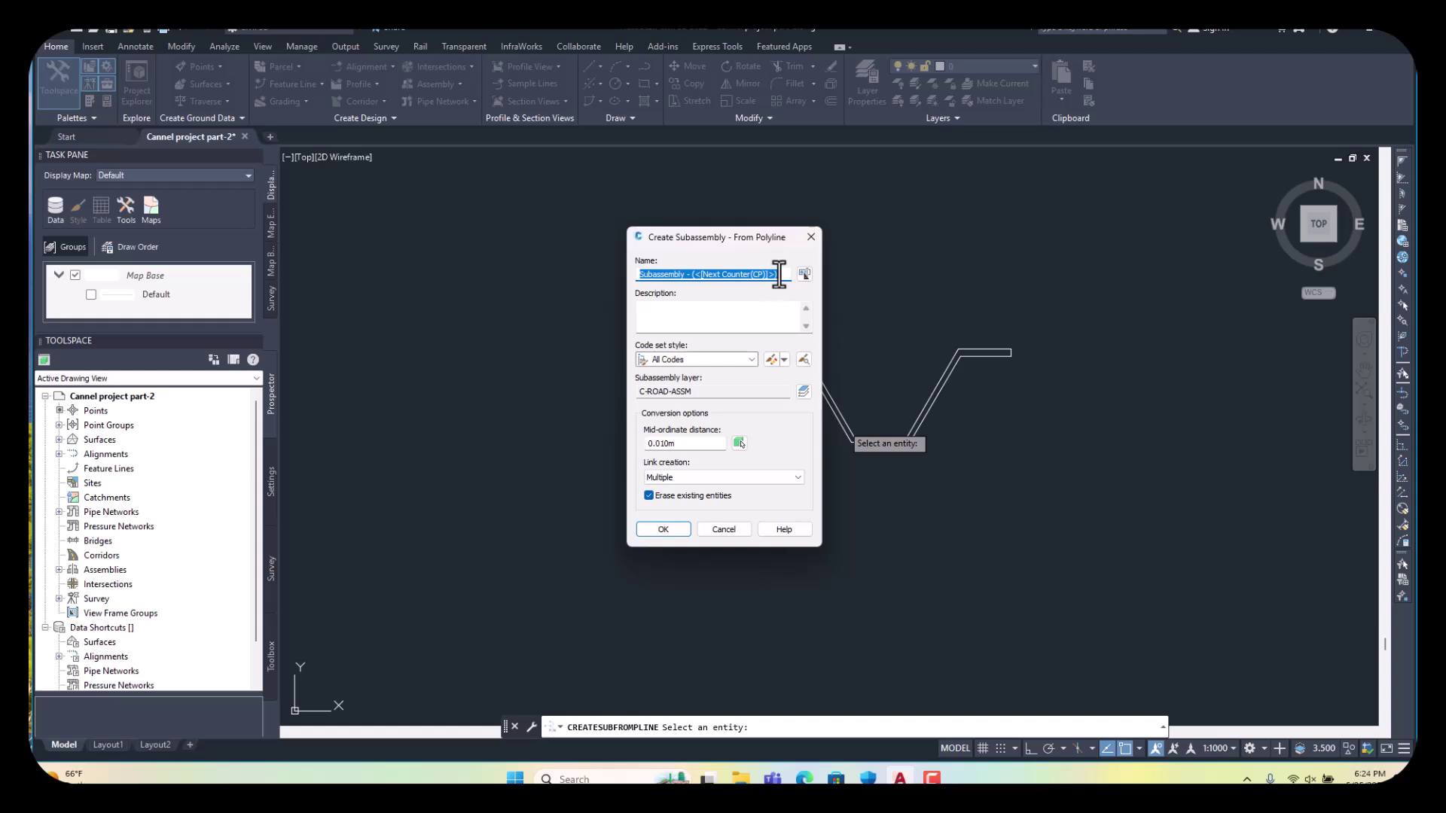
text(Canal cross section)
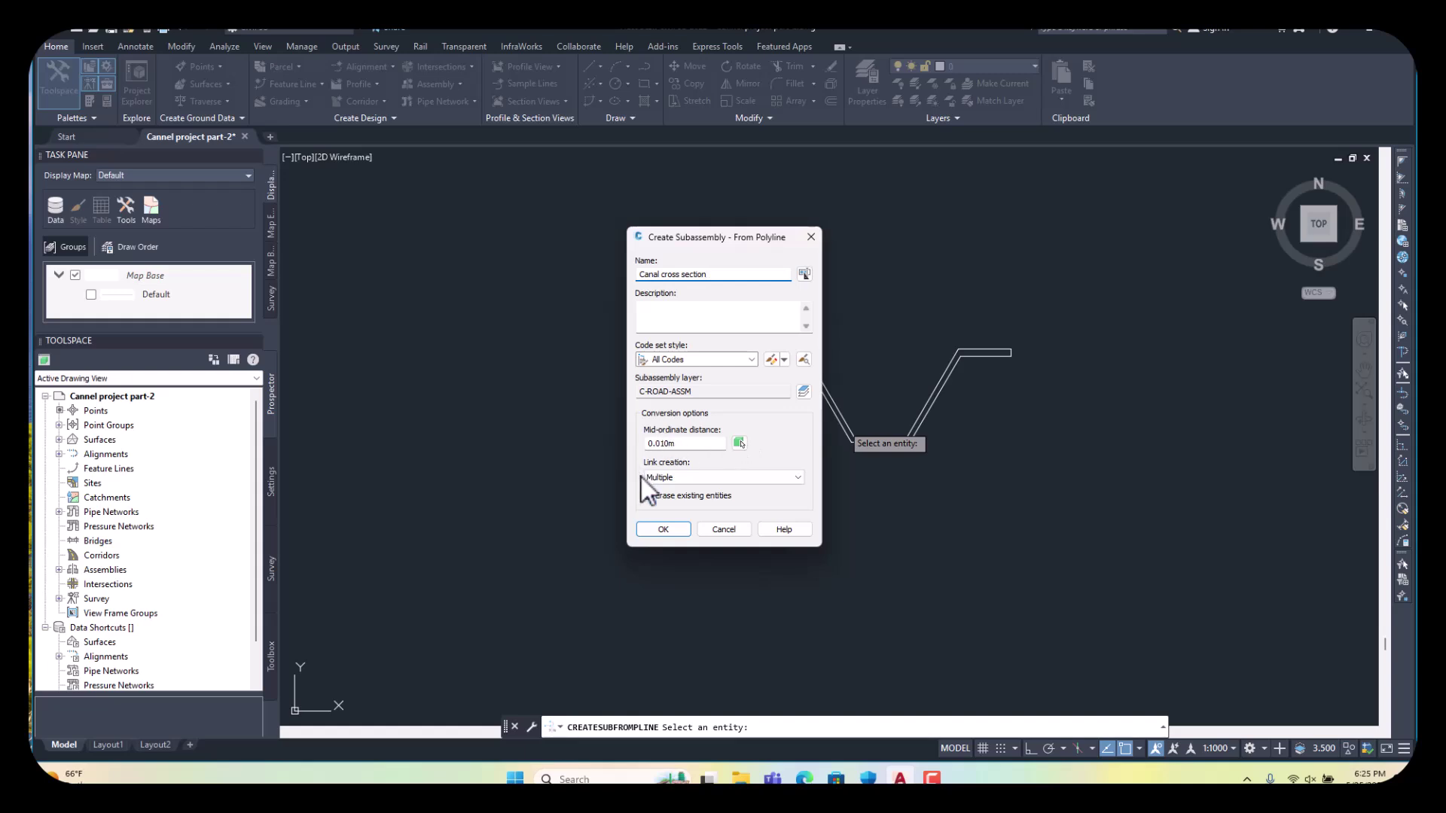
click(745, 479)
click(743, 479)
click(670, 529)
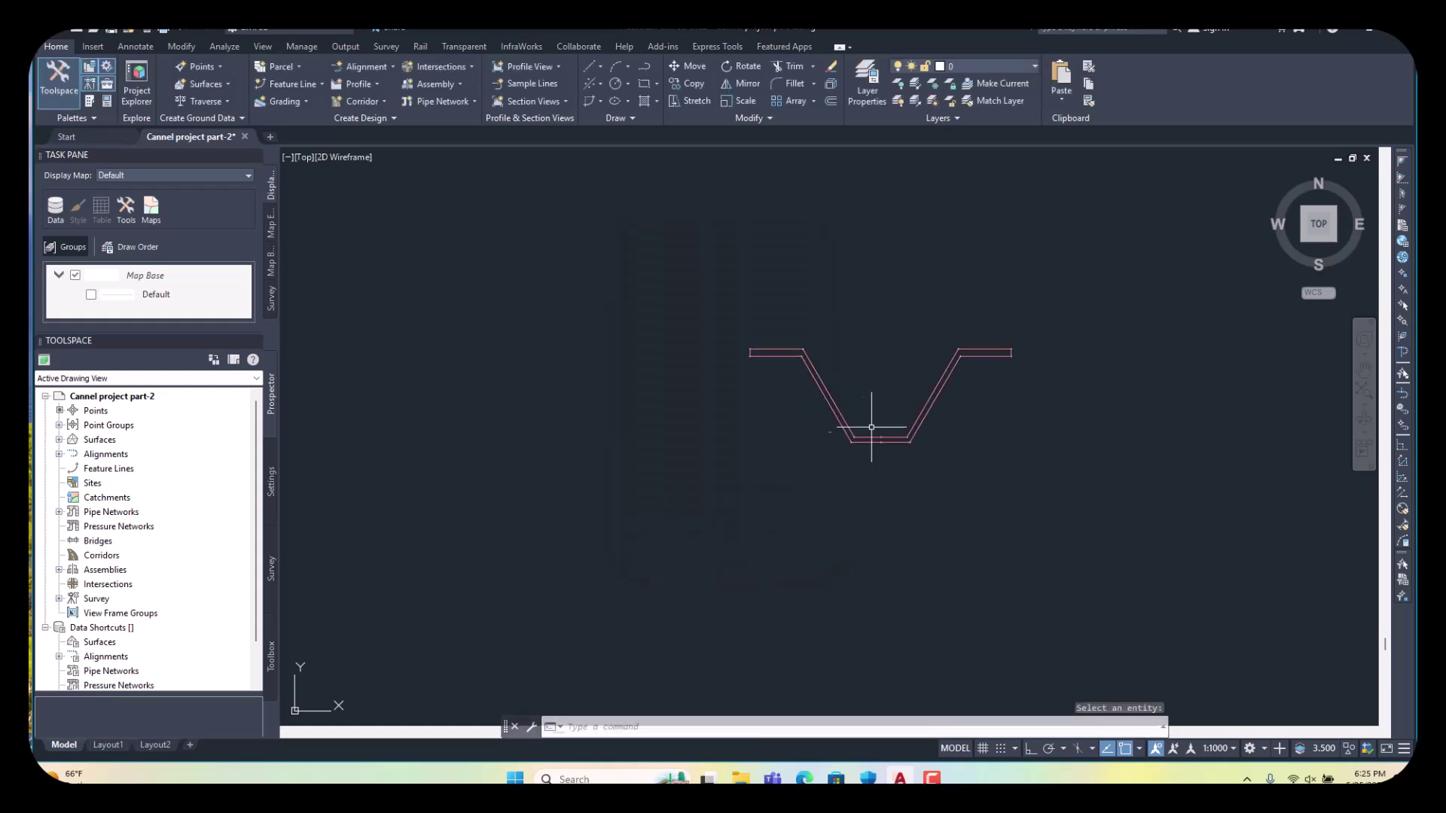
- Select the Canal cross section subassembly to bring up its contextual Subassembly tab
scroll(938, 377, up, 5)
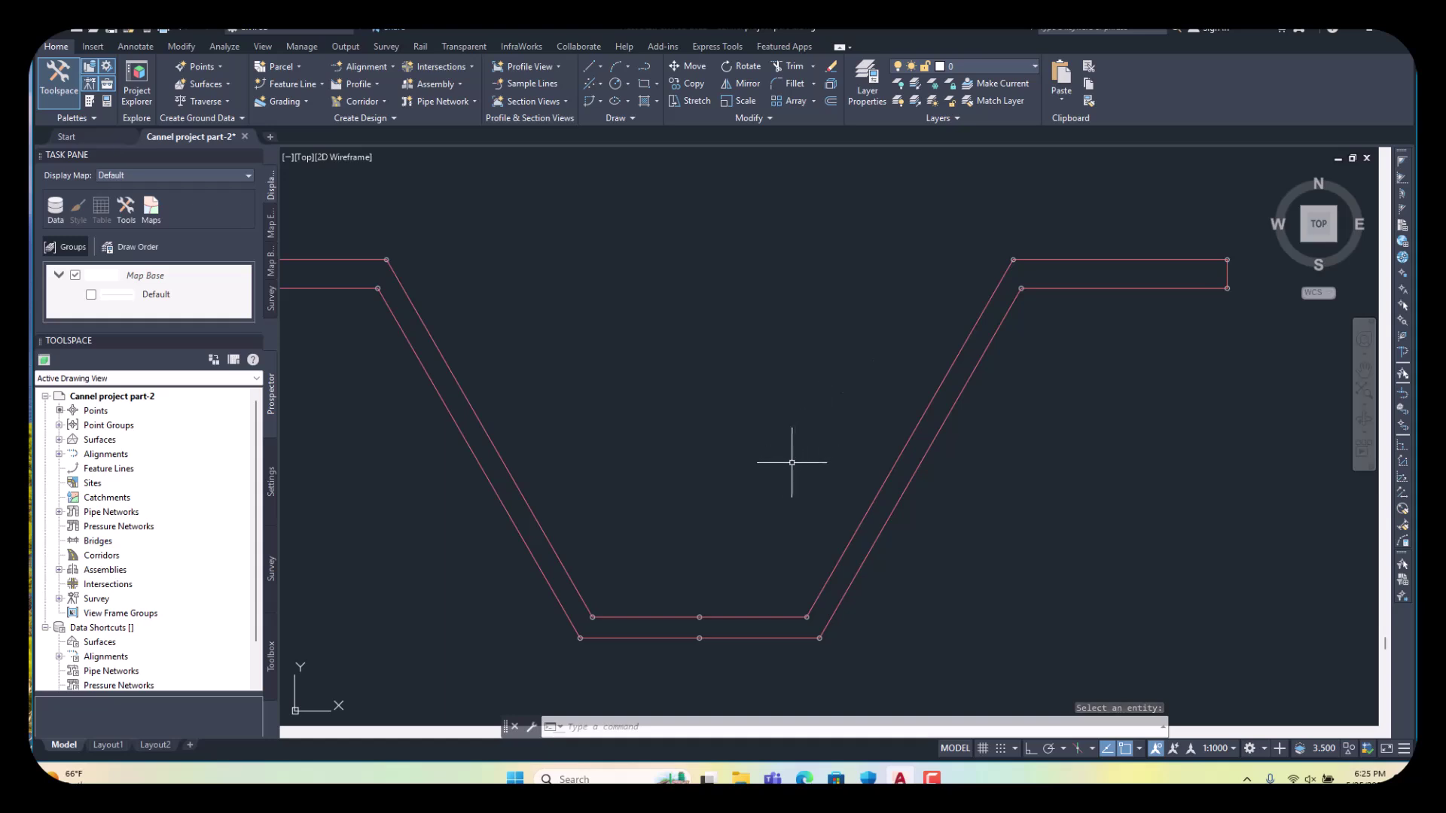
scroll(755, 486, down, 2)
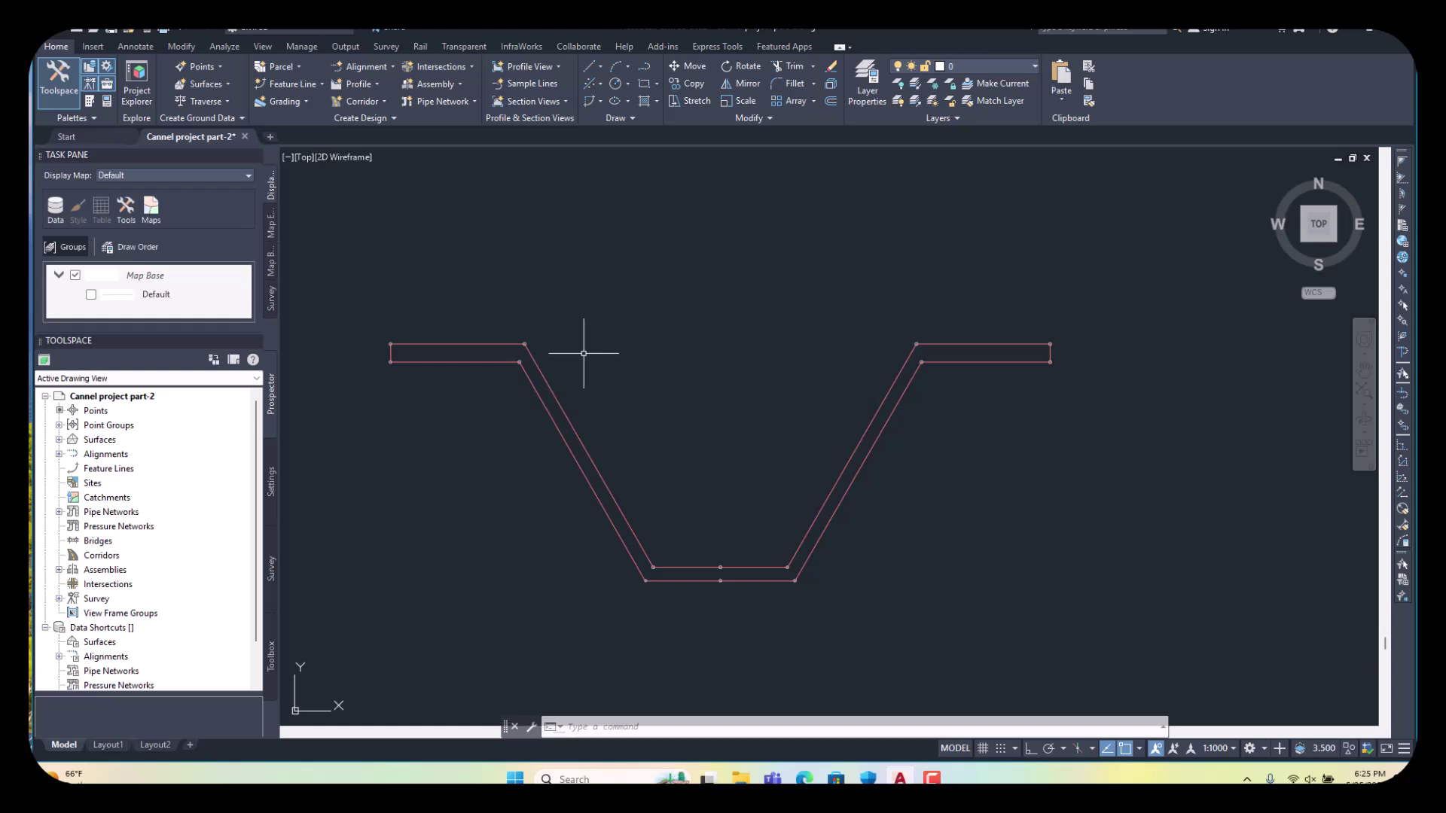
click(539, 375)
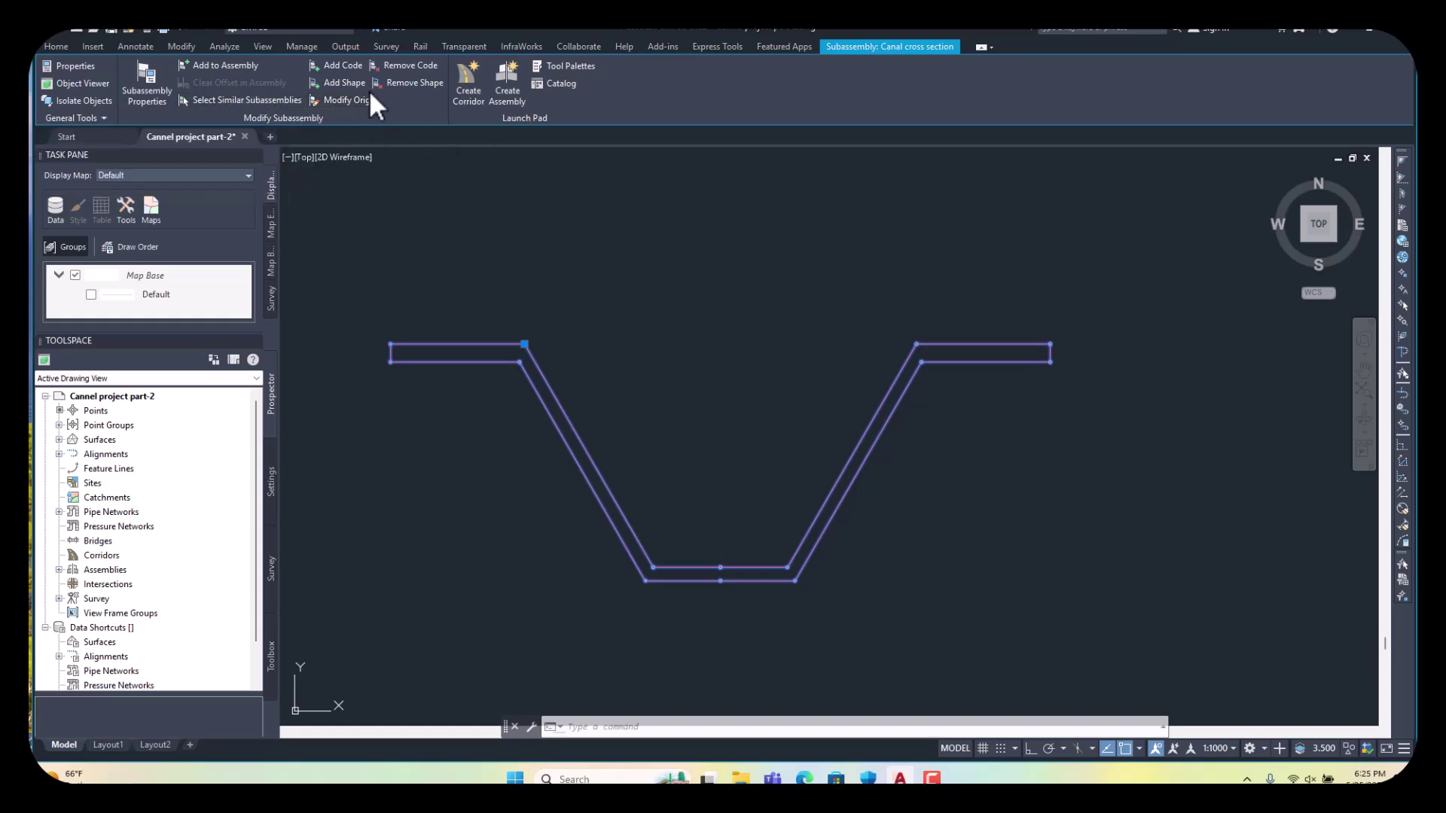
- Add point code 1 to the canal channel subassembly
click(343, 66)
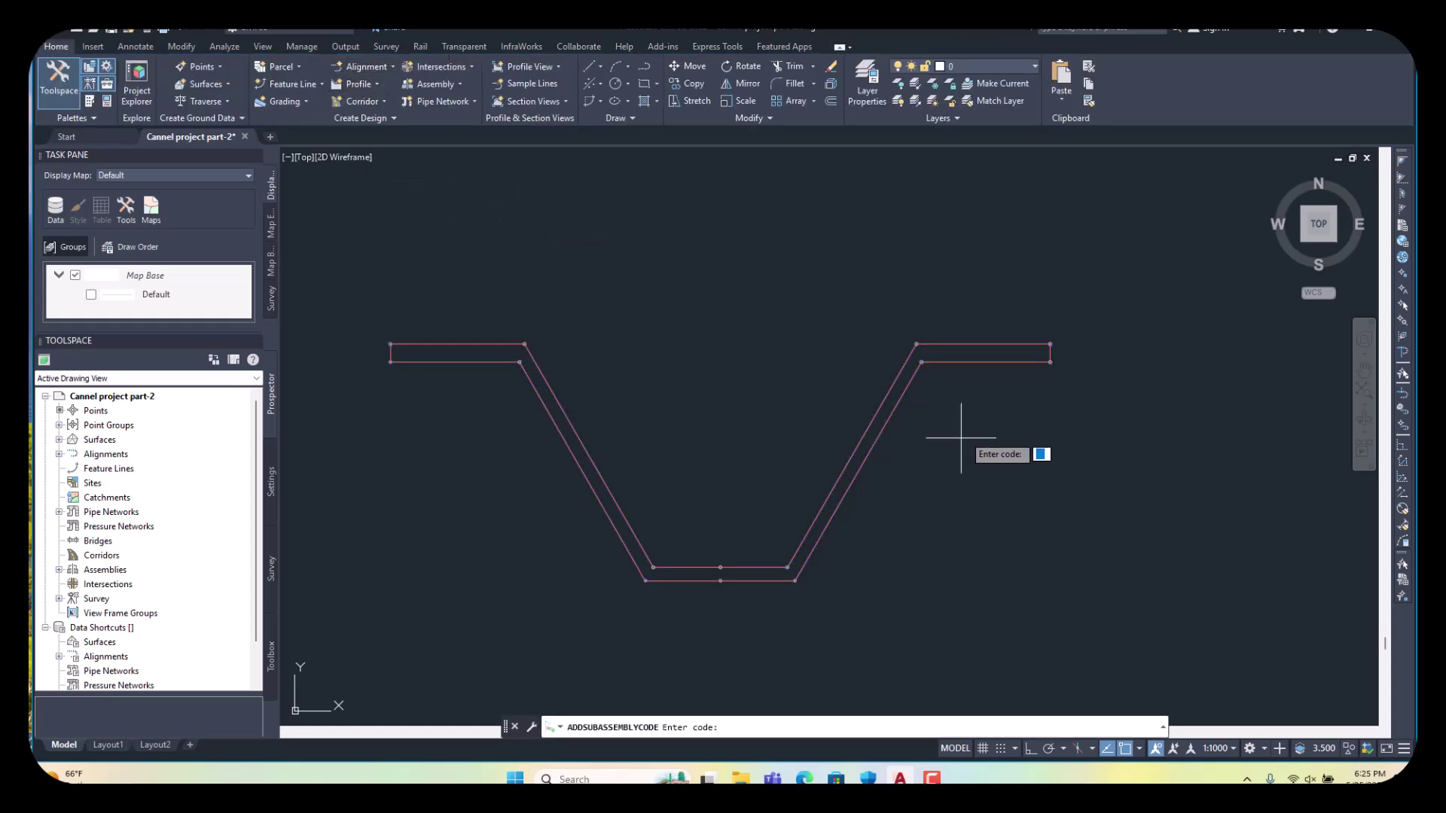
scroll(1039, 378, up, 5)
scroll(1046, 347, up, 5)
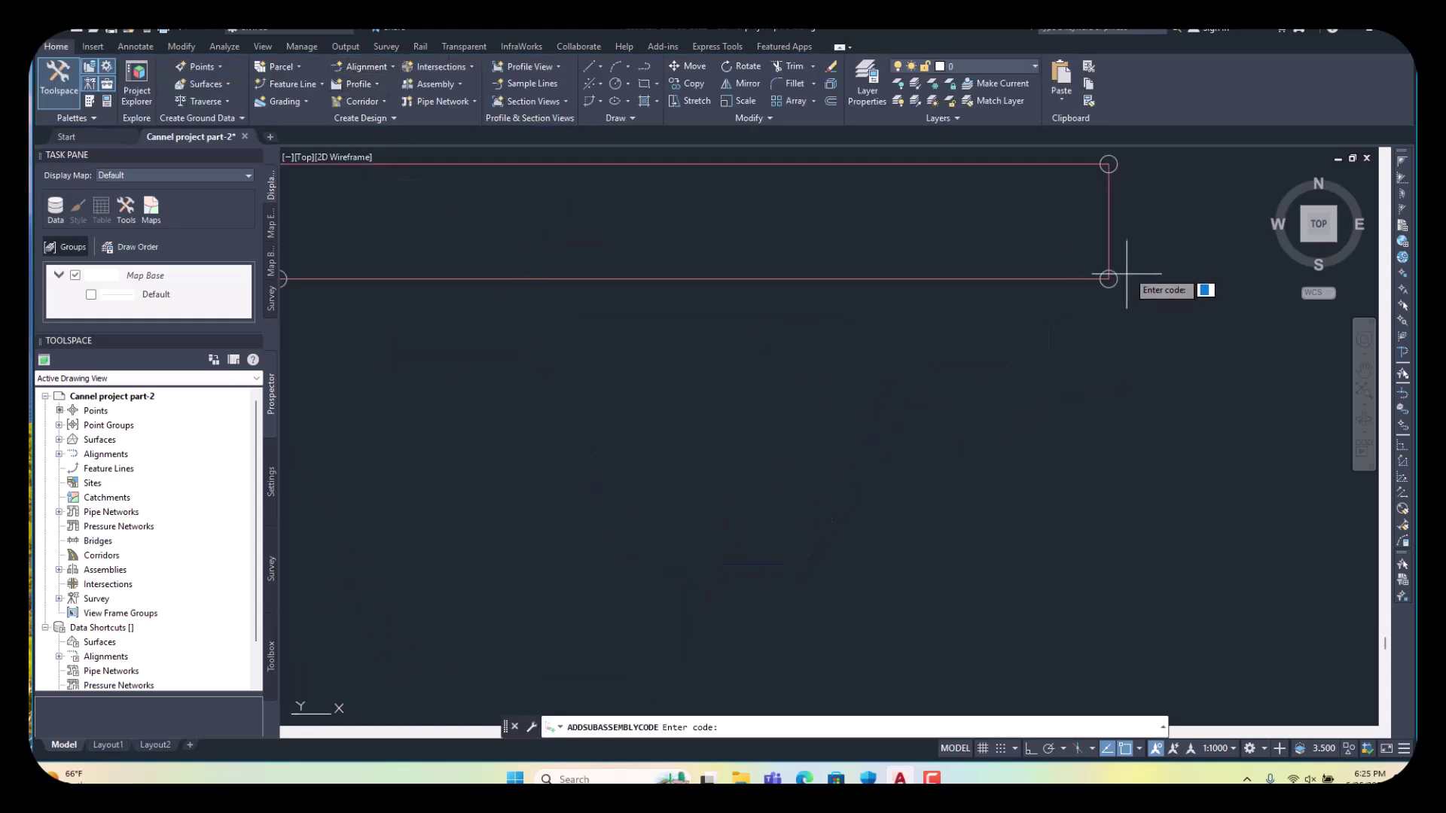
scroll(1064, 354, down, 2)
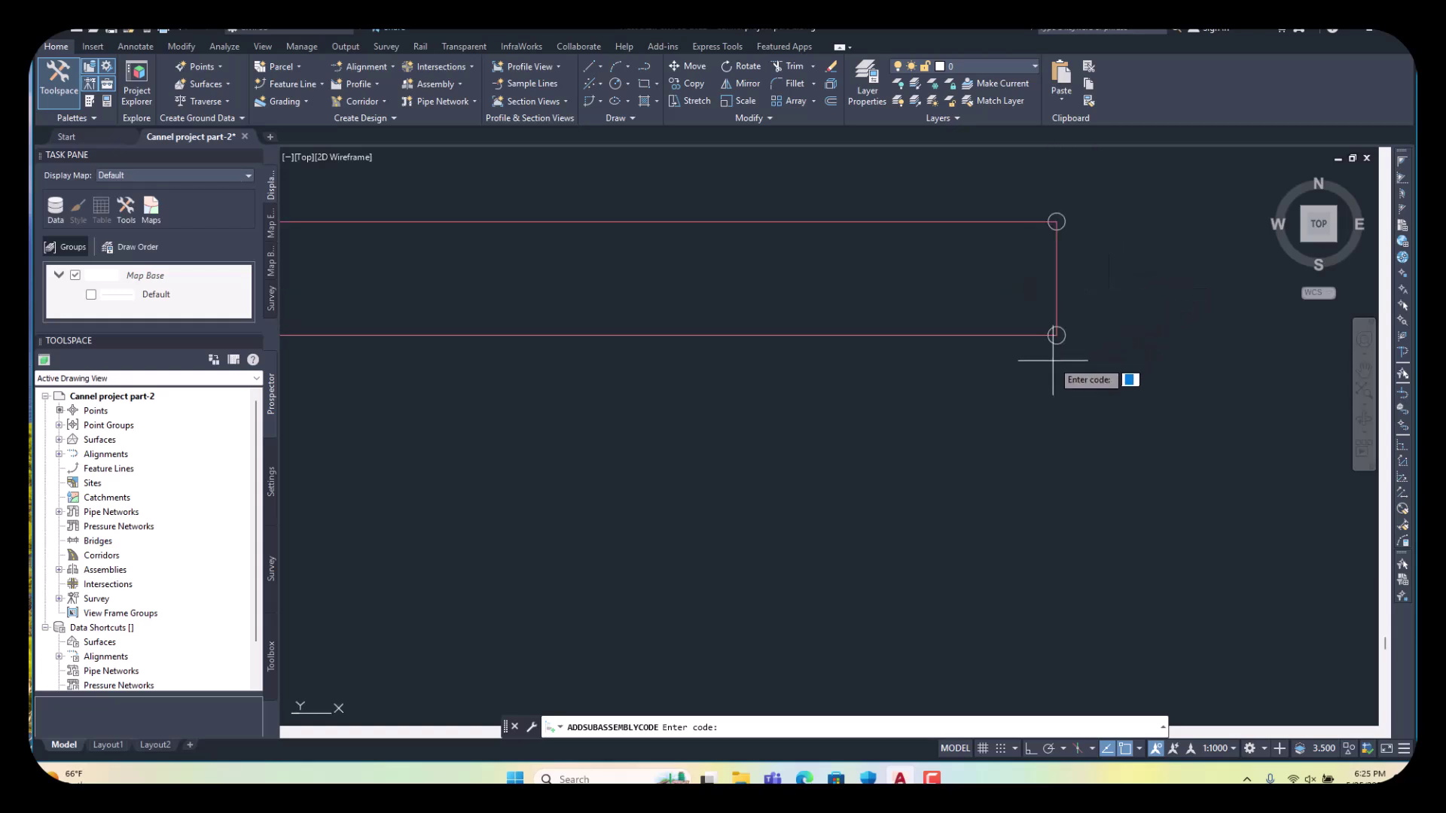
scroll(1013, 369, down, 3)
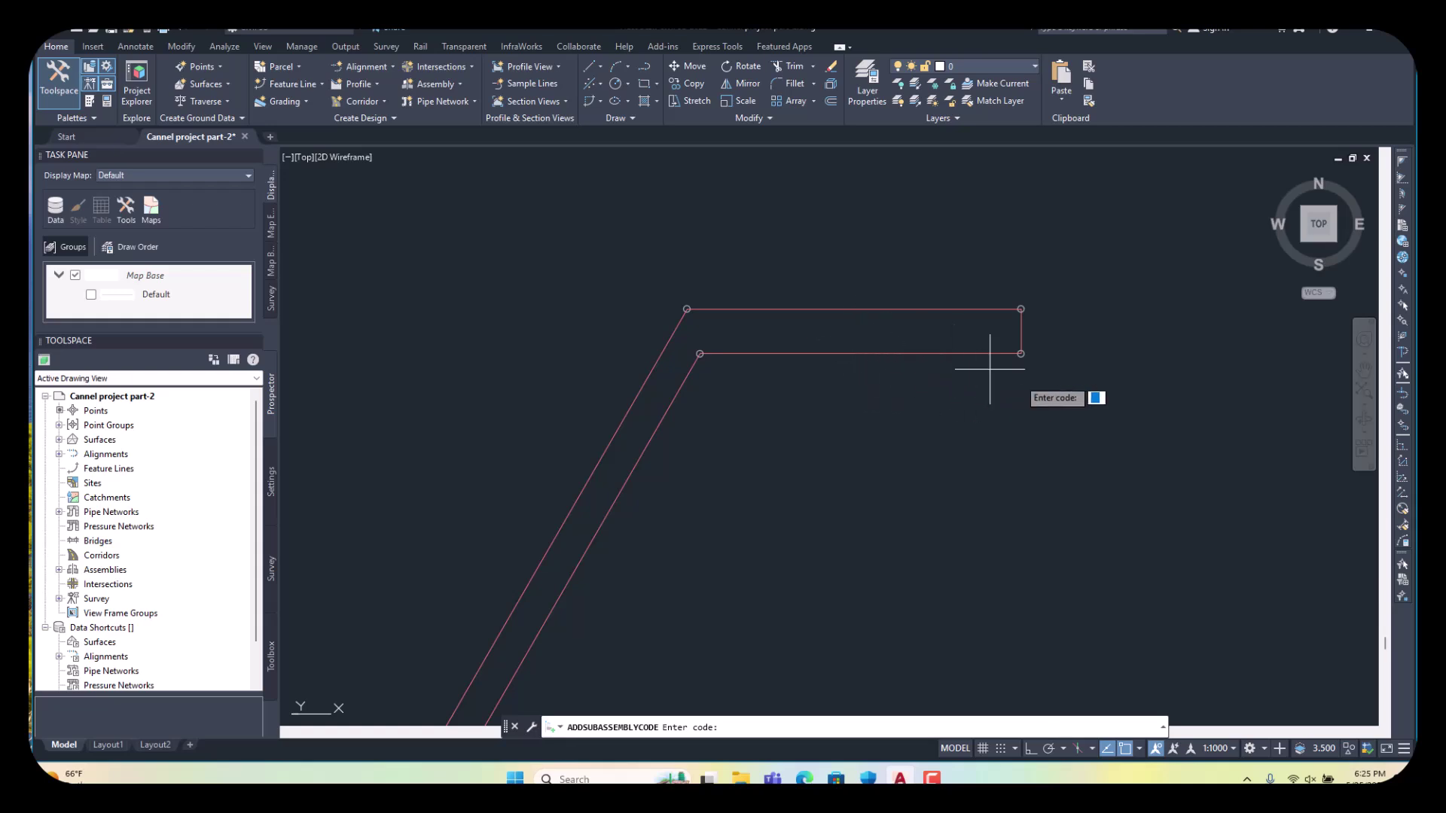
scroll(1023, 366, up, 2)
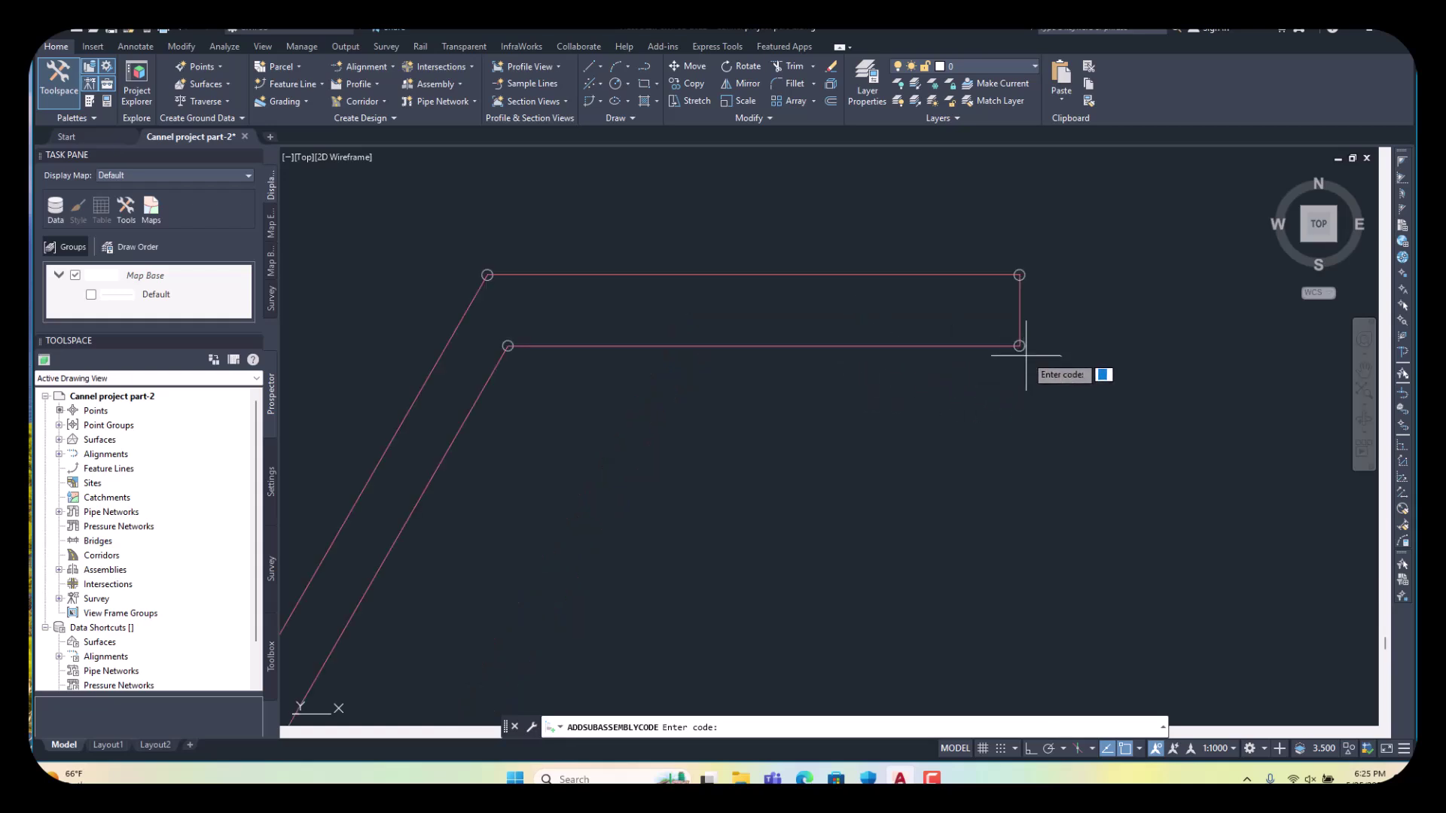
key(Return)
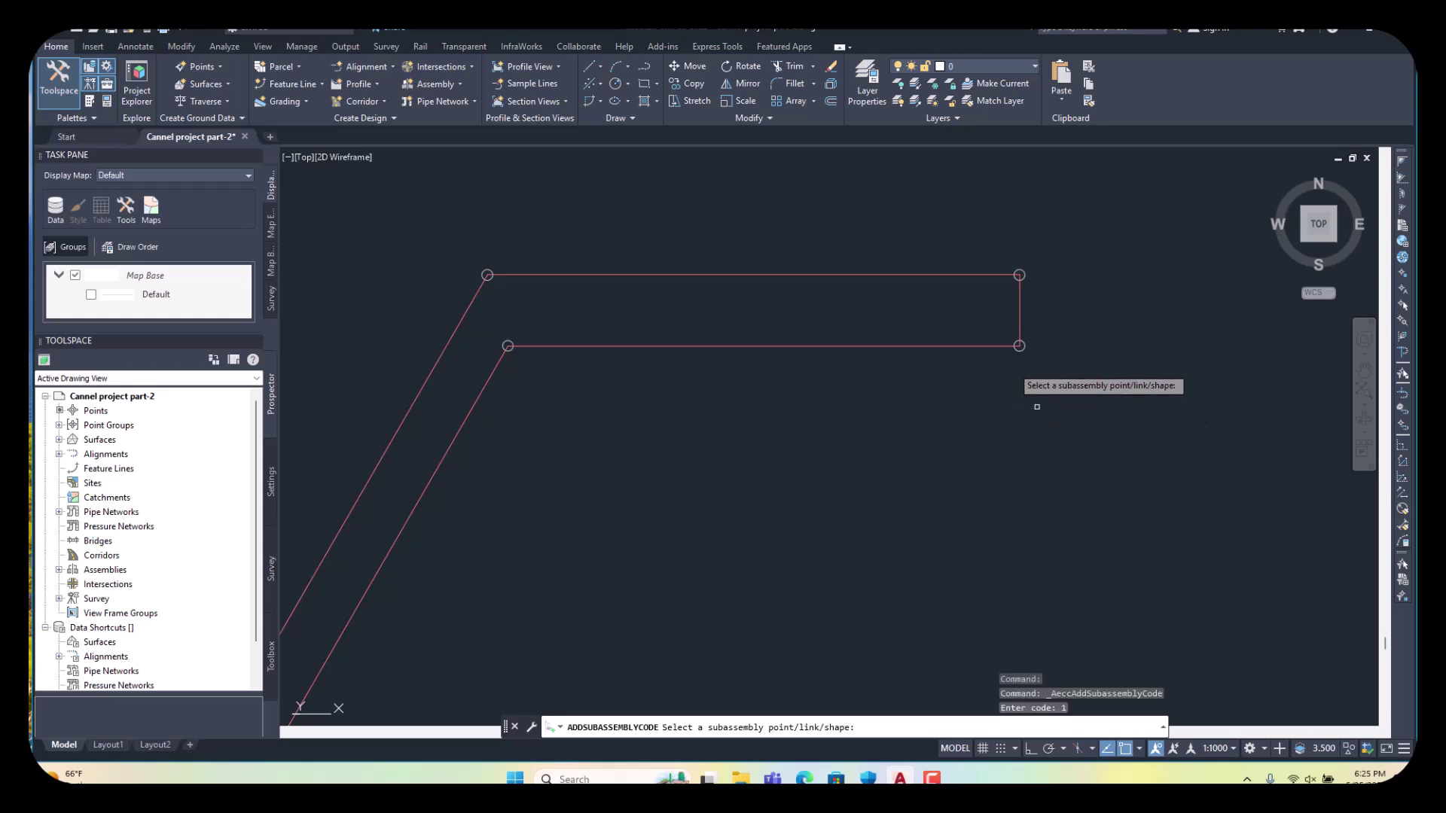
scroll(1018, 342, up, 3)
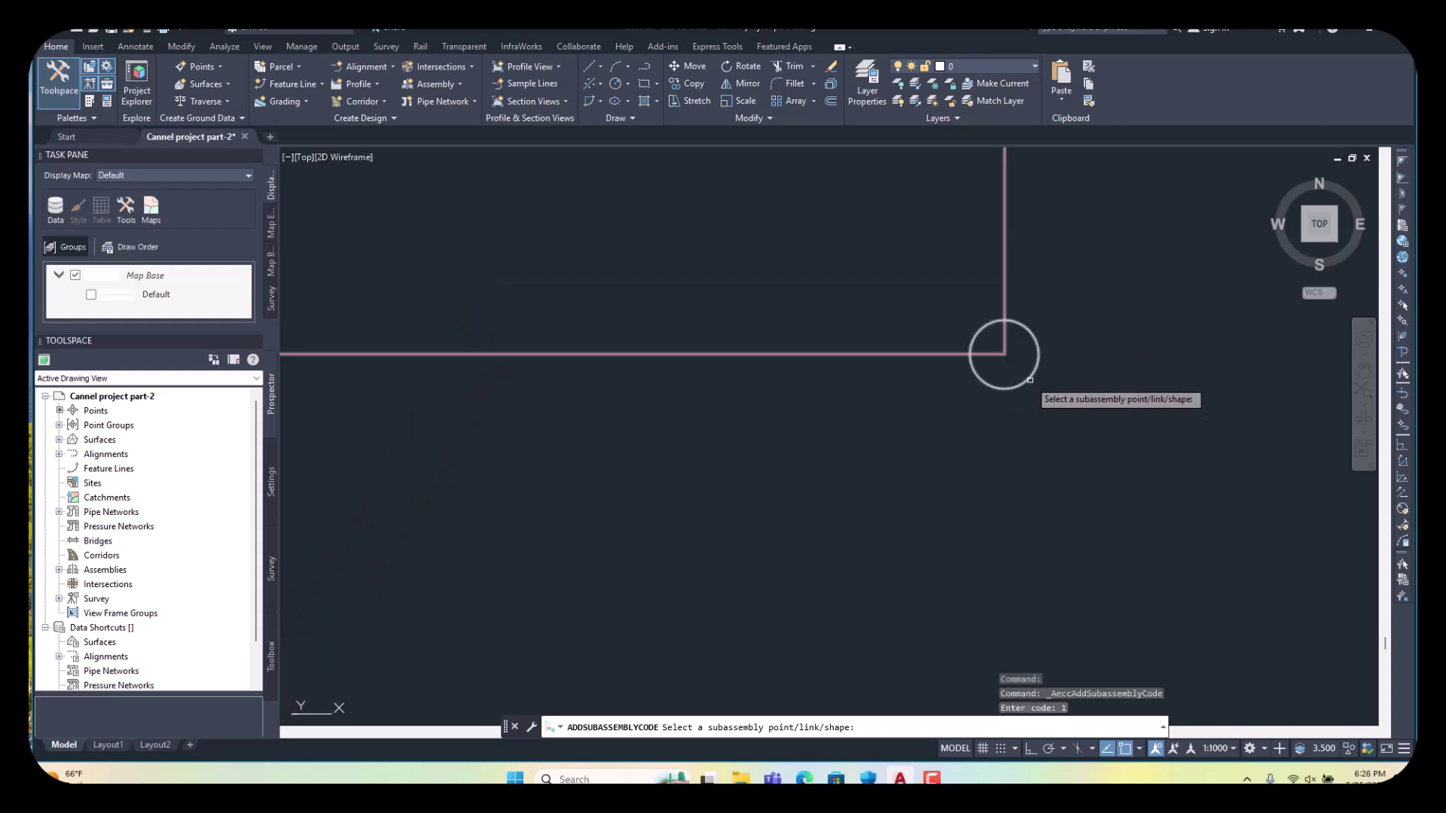
click(1028, 380)
scroll(1016, 369, down, 2)
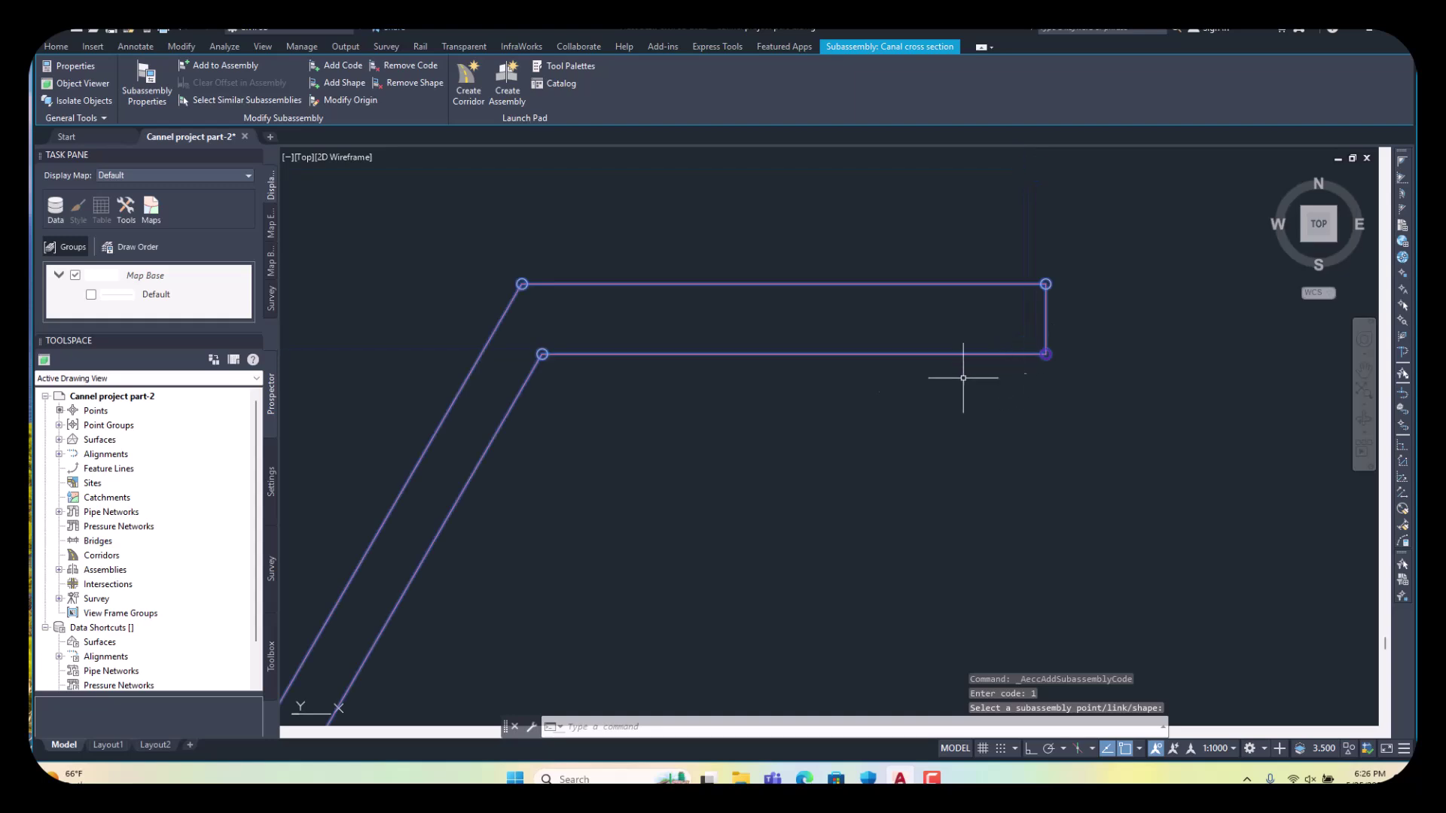
- Tag the point where the slope meets the flat top with code 2
key(Return)
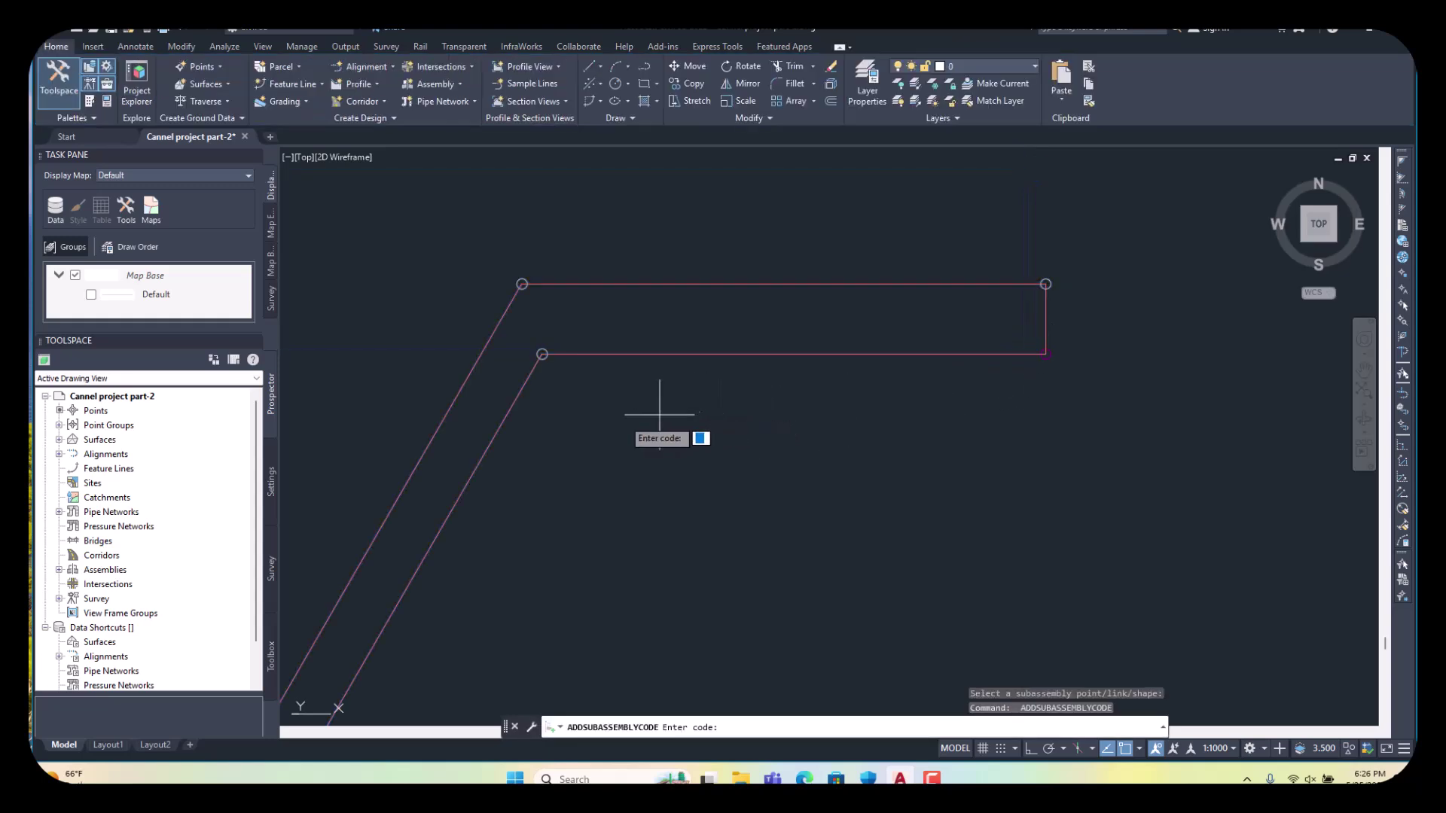
text(2)
key(Return)
scroll(542, 348, up, 4)
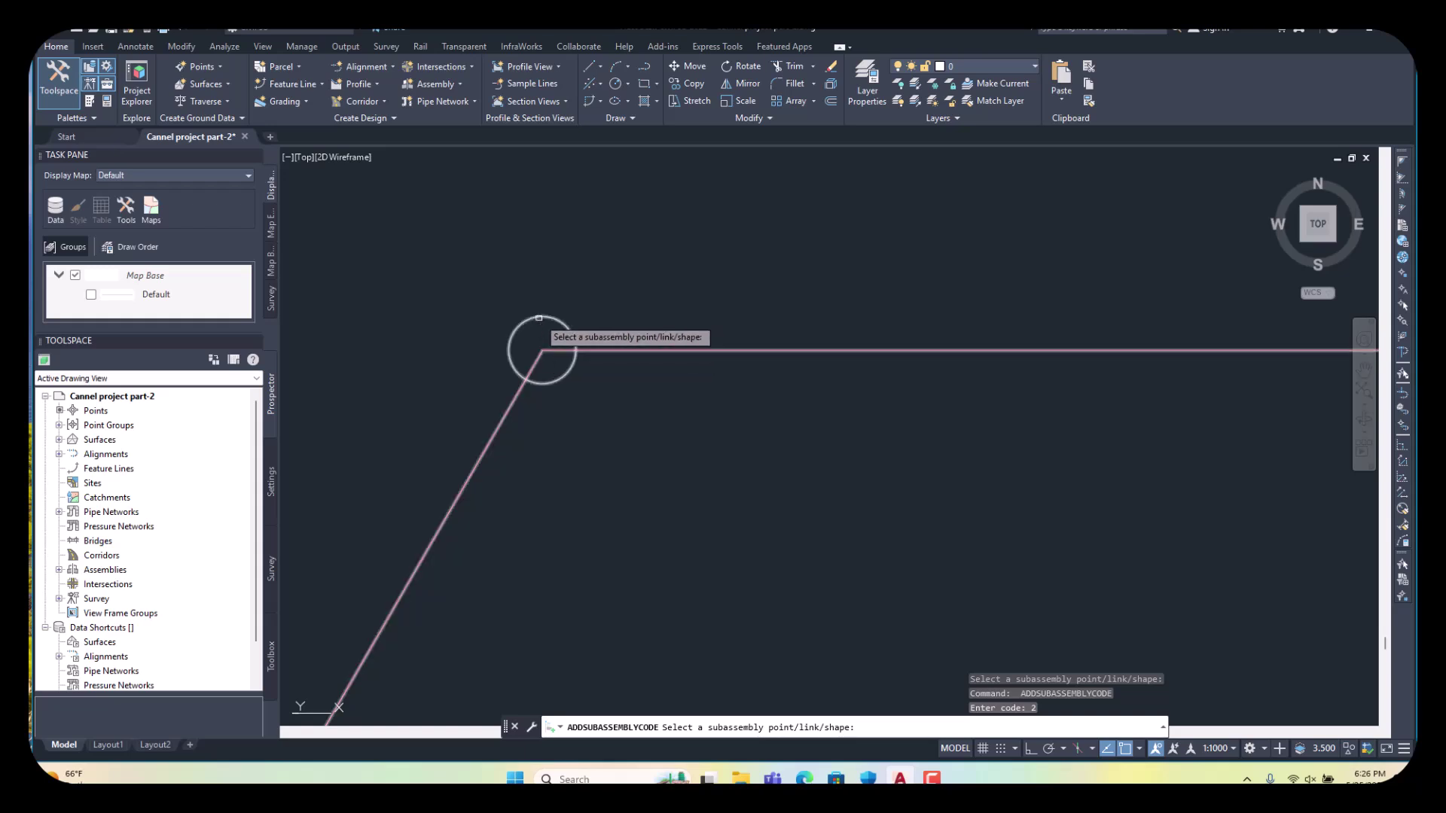
click(542, 334)
scroll(608, 393, down, 2)
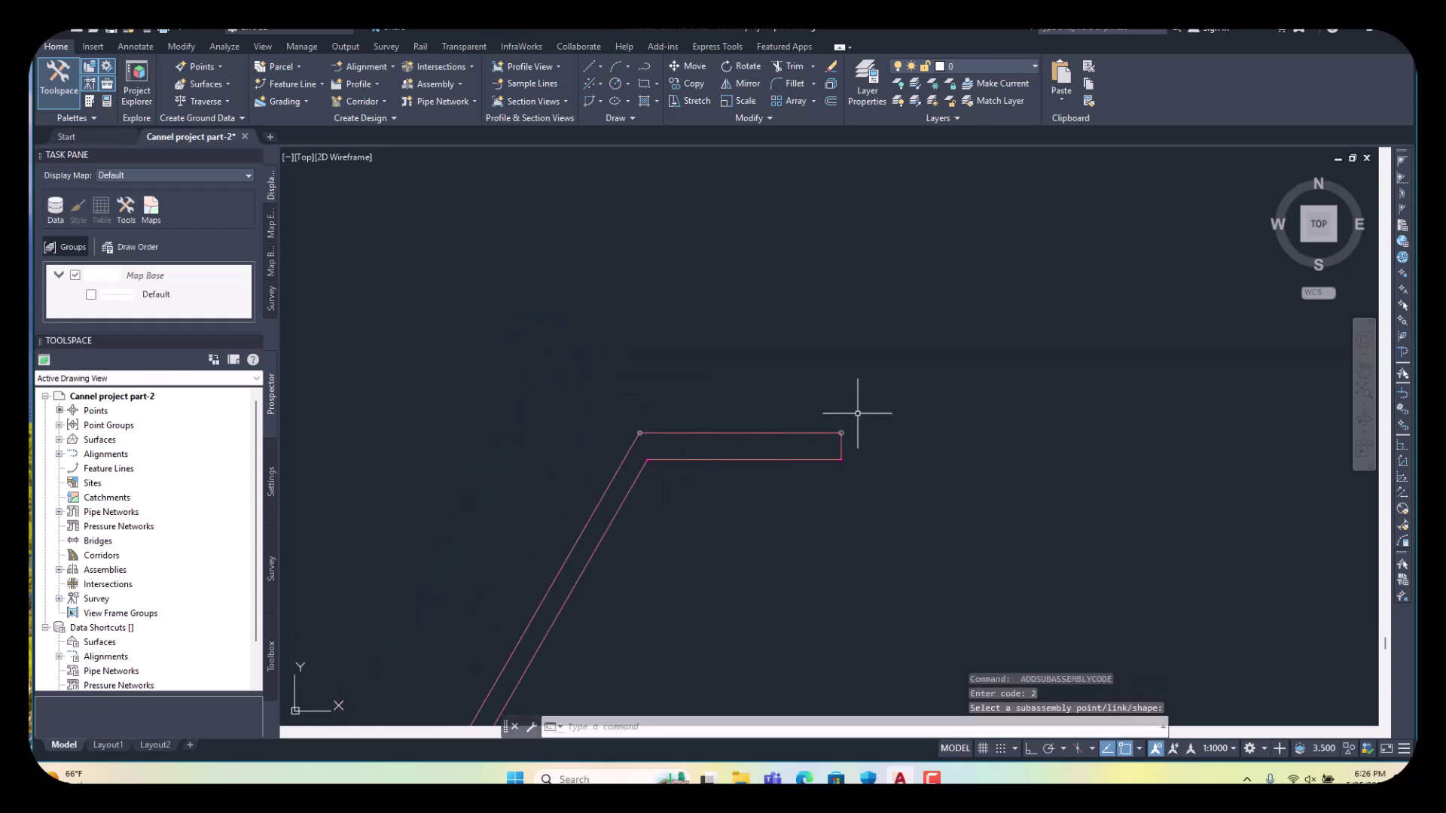
key(Return)
scroll(838, 445, up, 3)
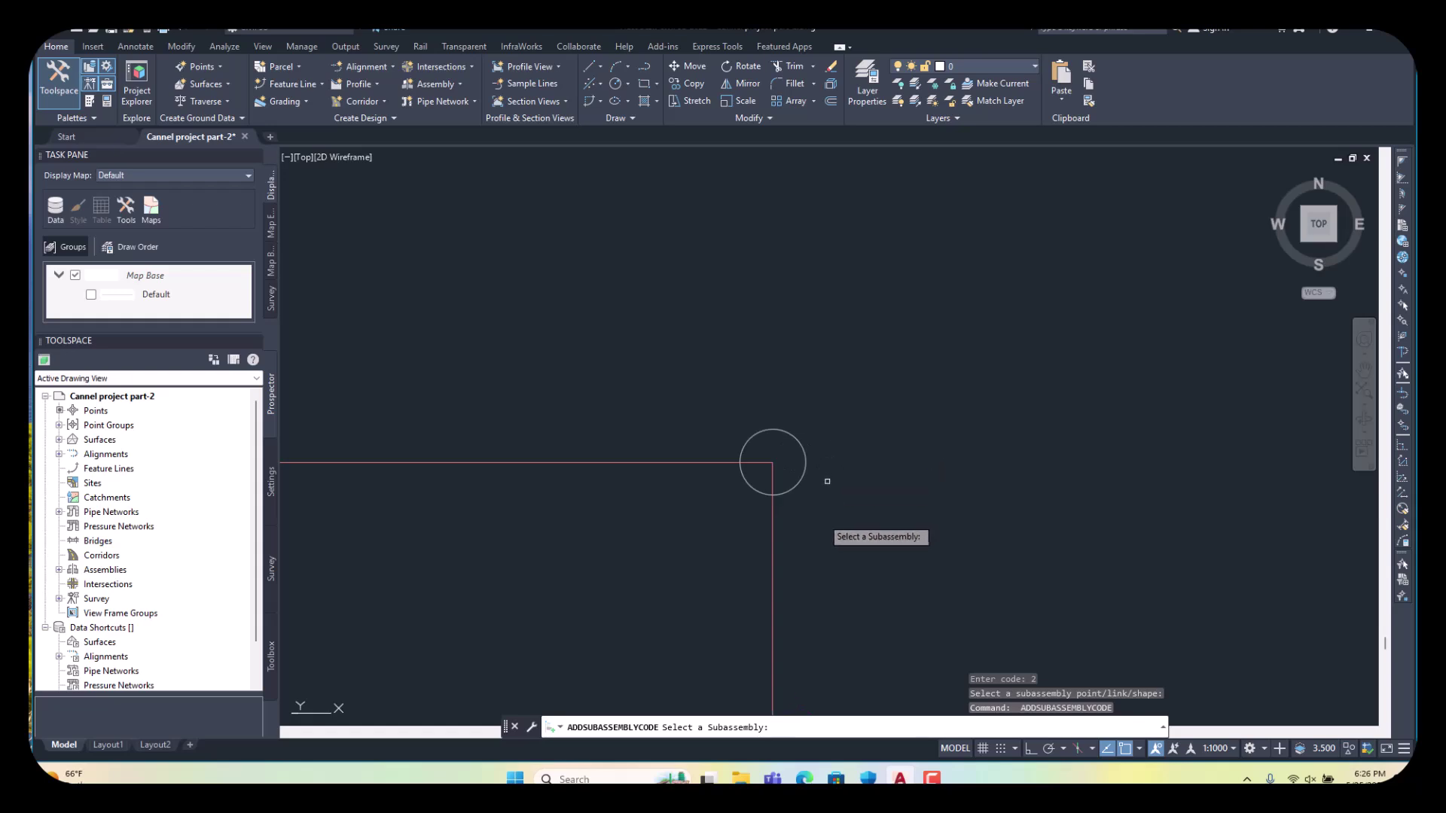
click(773, 530)
- Tag the lining's end corner with code 3 and the slope-top junction with code 4
text(3)
key(Return)
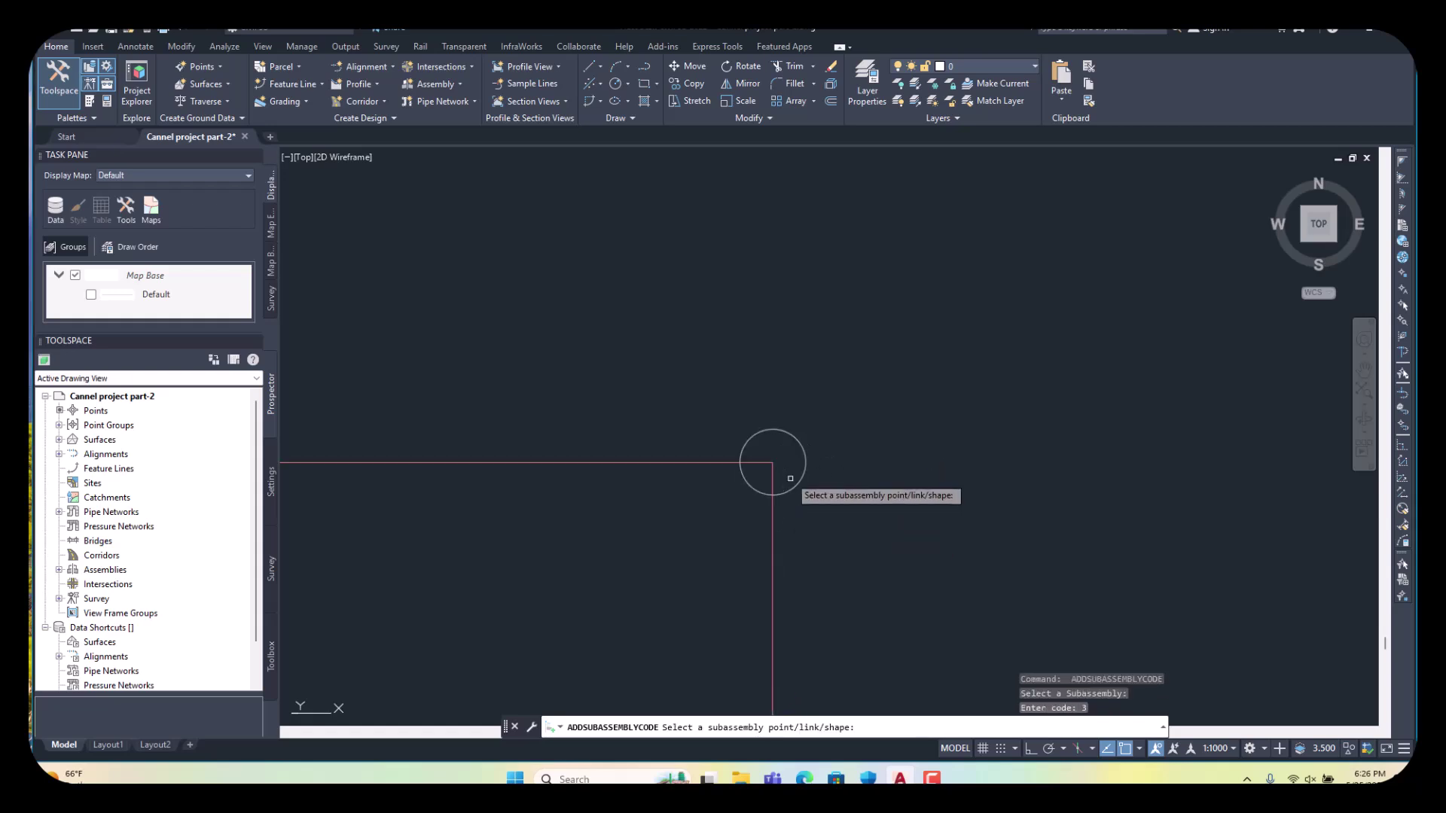
click(775, 463)
scroll(953, 416, down, 5)
scroll(484, 419, up, 3)
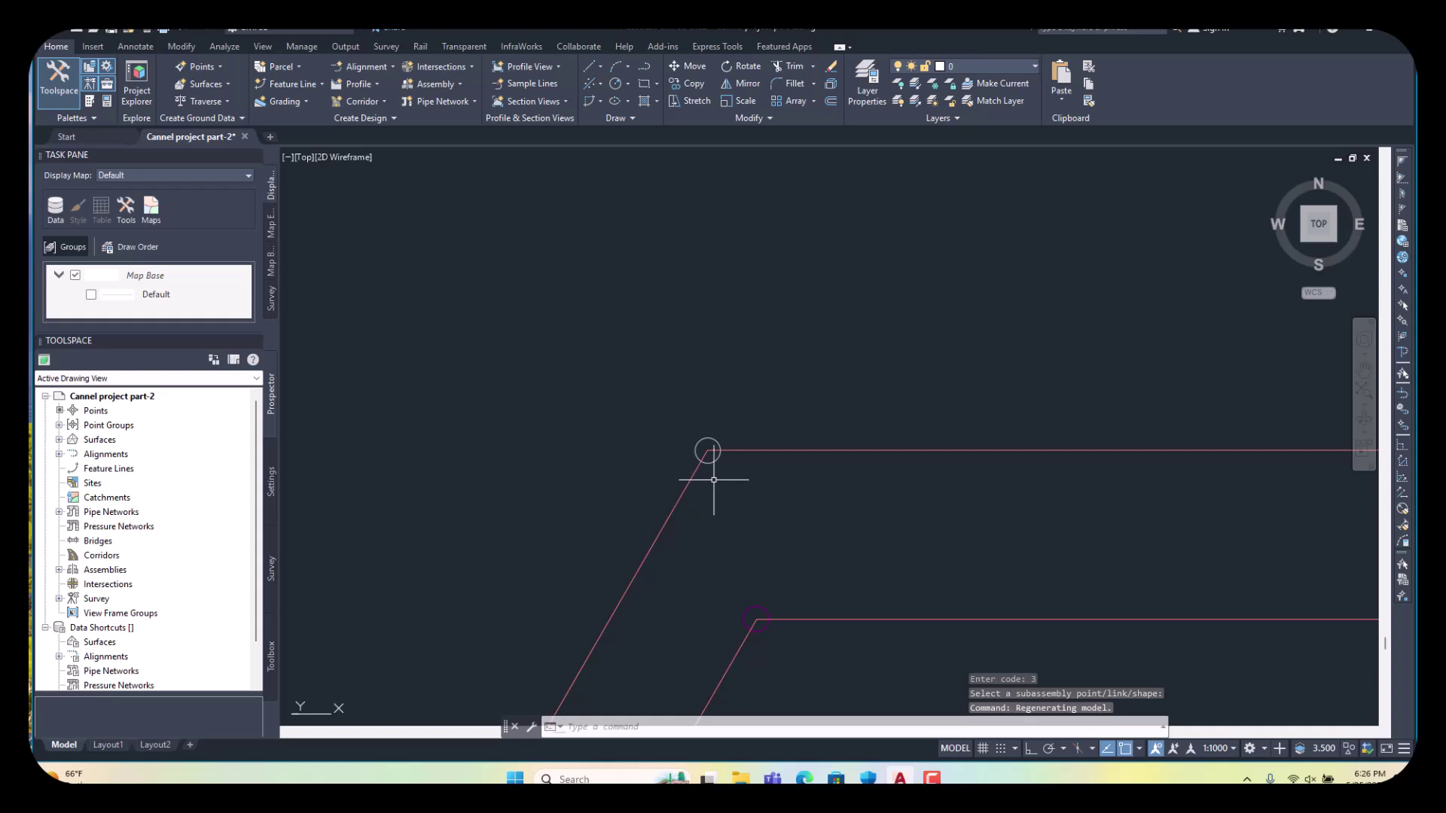
key(Return)
click(737, 450)
text(4)
key(Return)
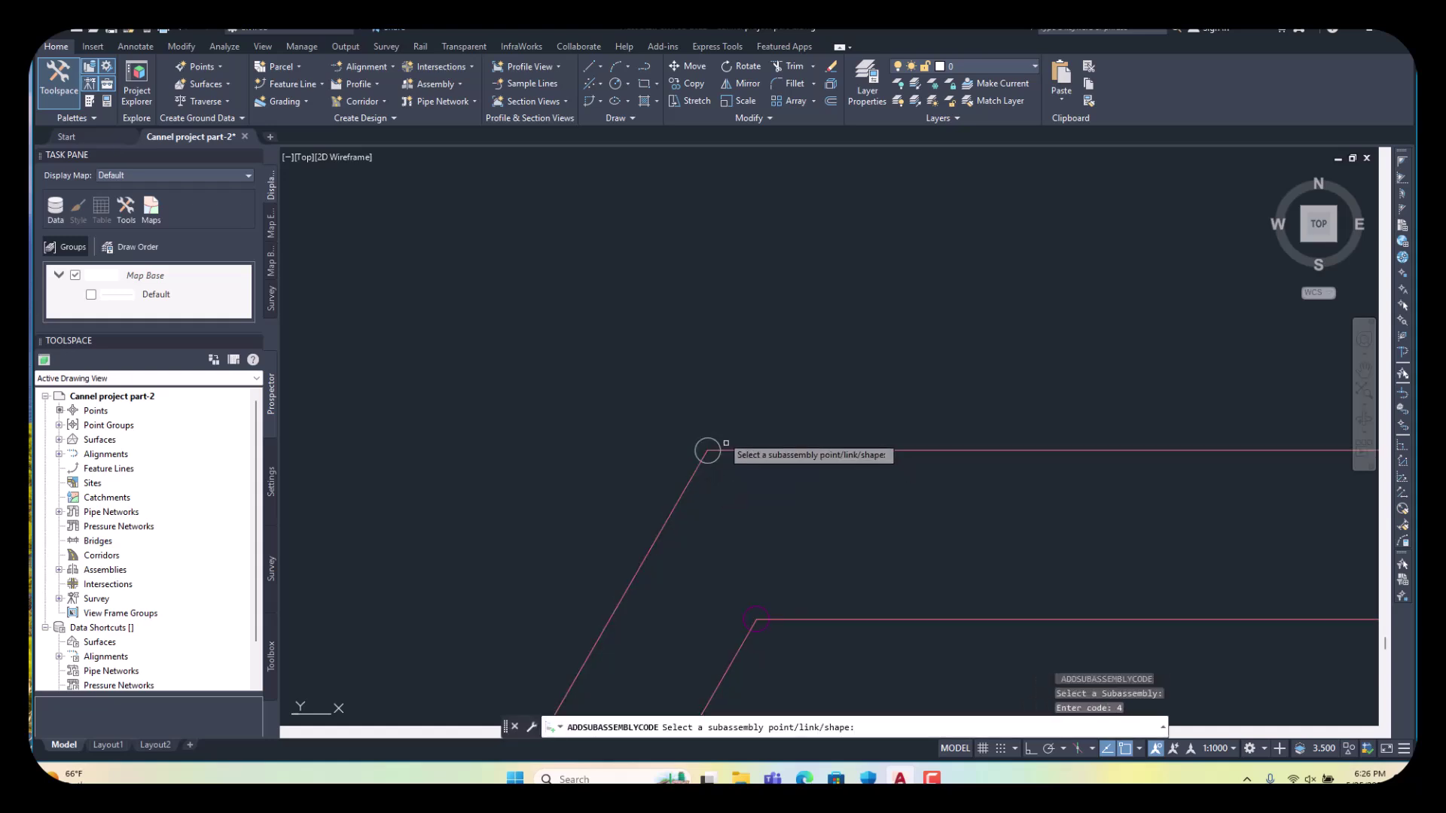
click(708, 451)
scroll(871, 408, down, 5)
scroll(870, 408, down, 3)
scroll(697, 415, up, 8)
scroll(719, 433, down, 3)
scroll(558, 391, up, 6)
scroll(702, 382, up, 5)
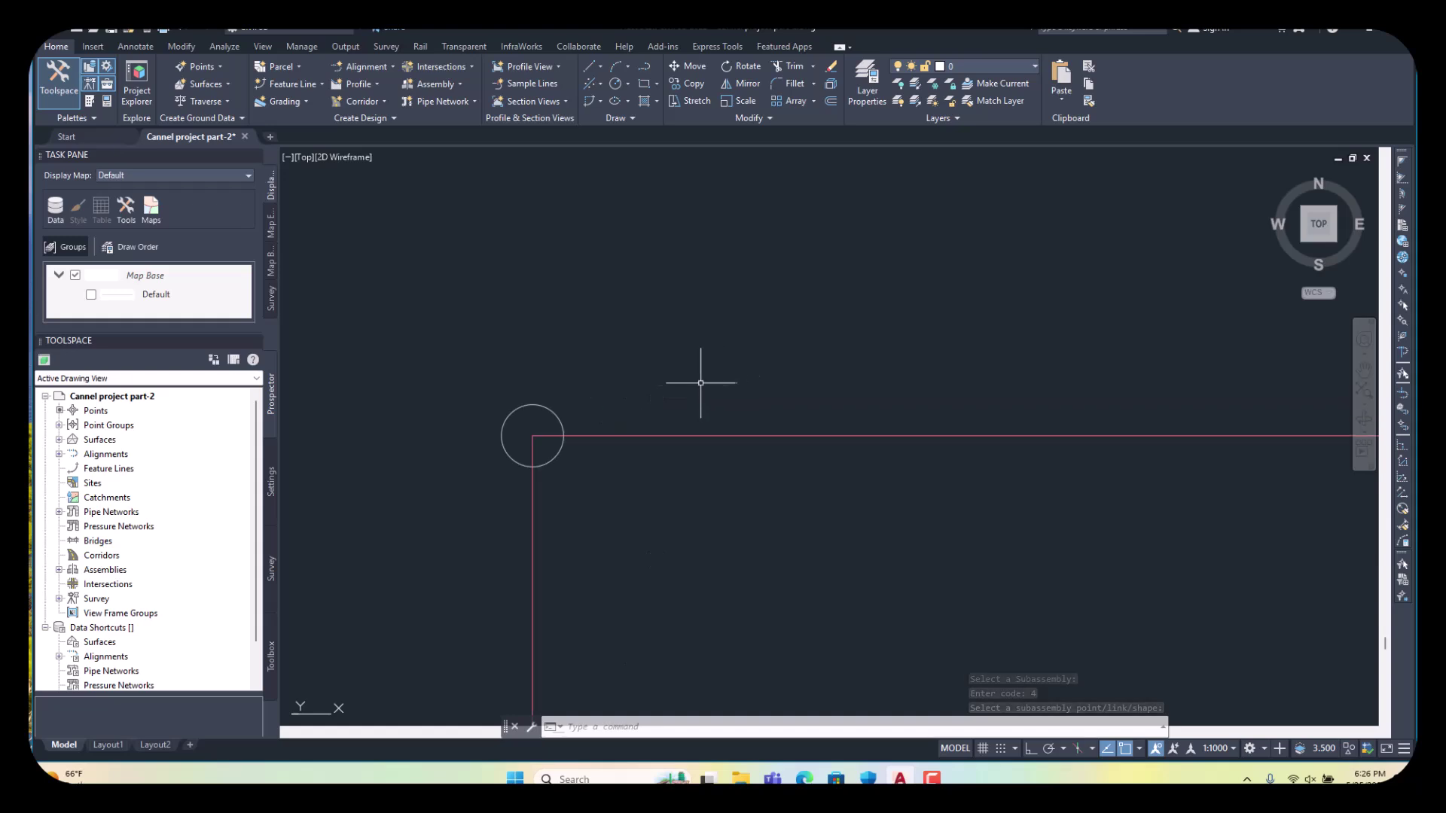
- Tag the lining's top corner with code 5 and the slope's upper corner with code 6
key(Return)
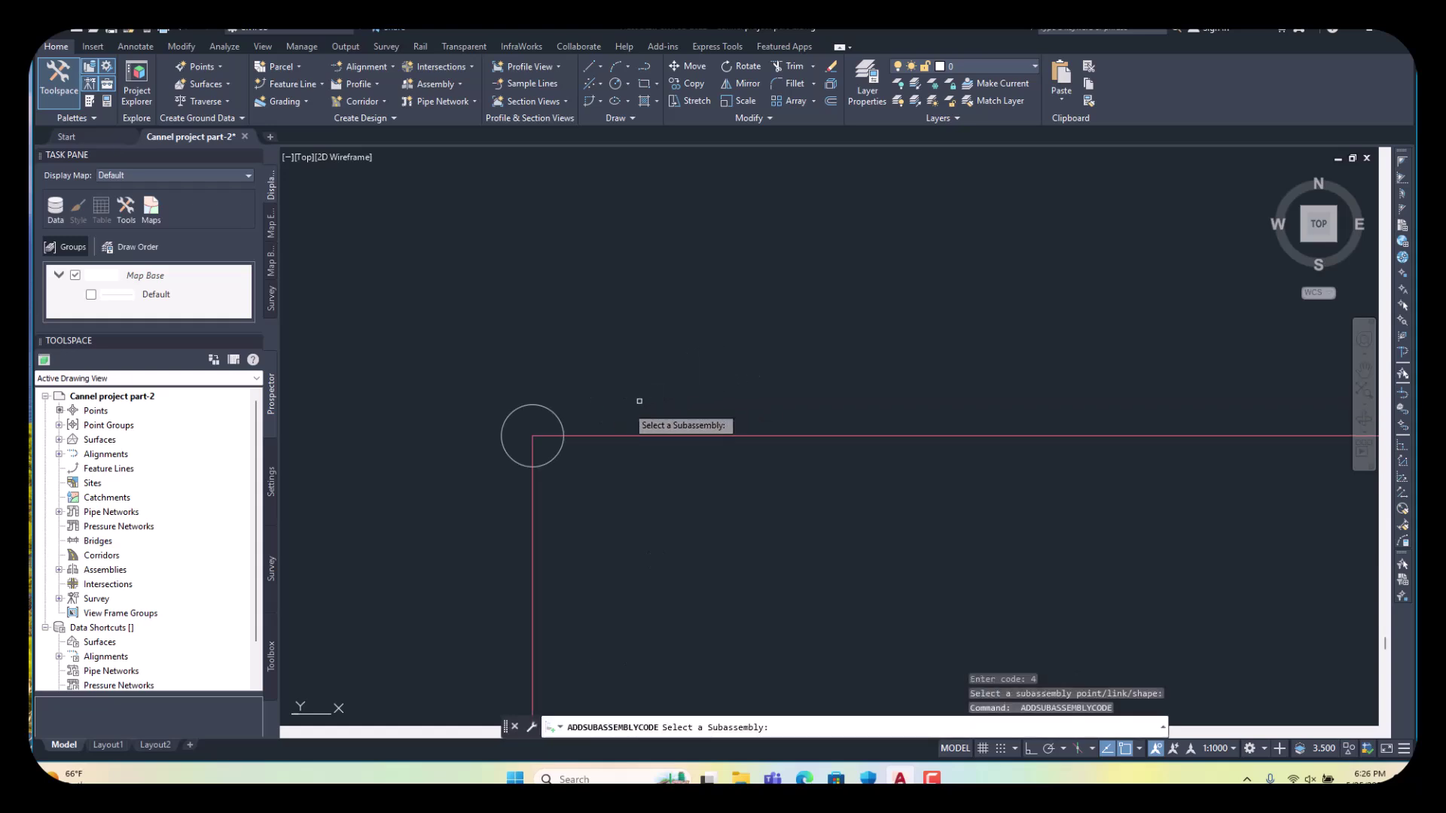
click(576, 430)
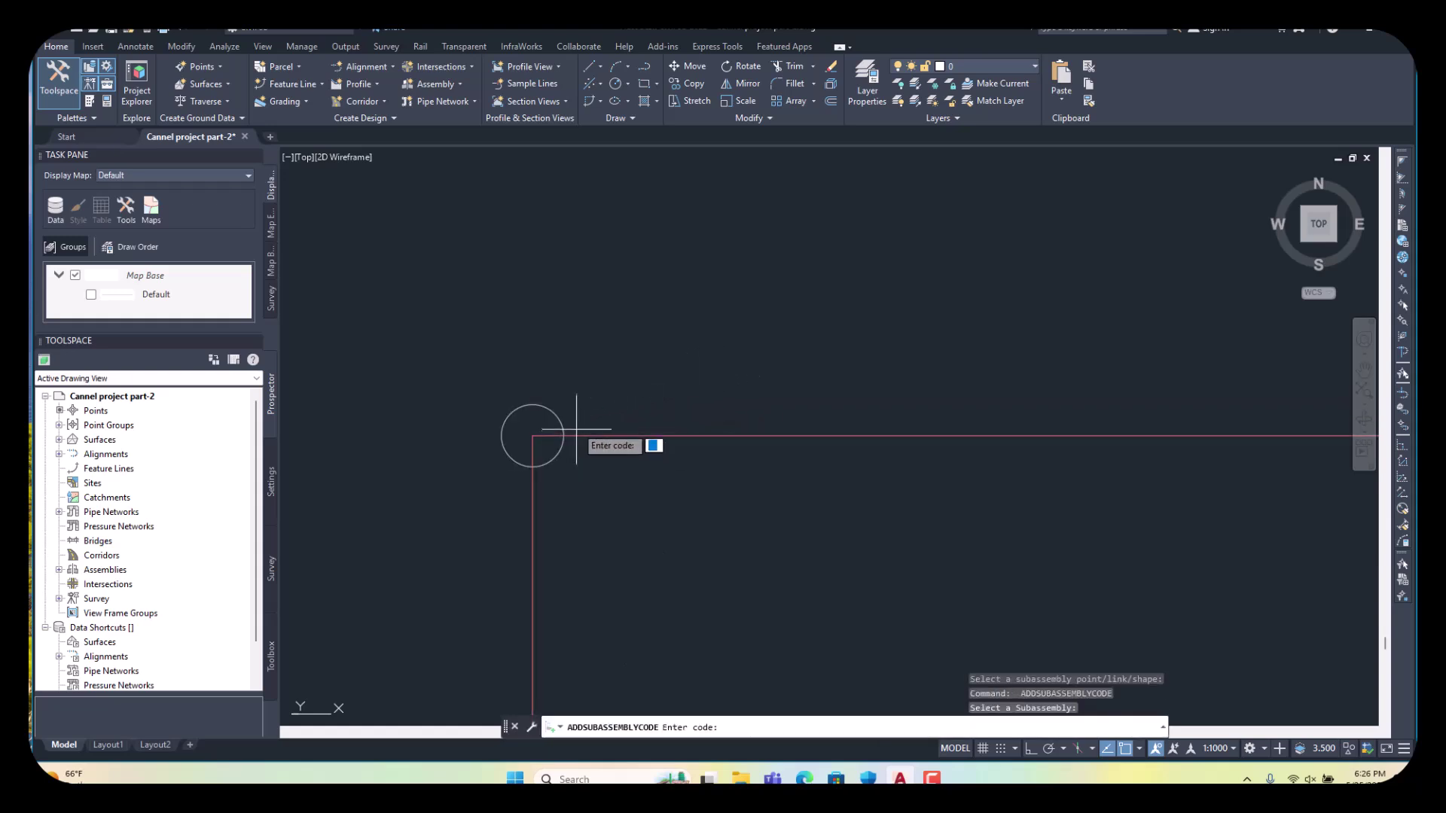
text(5)
key(Return)
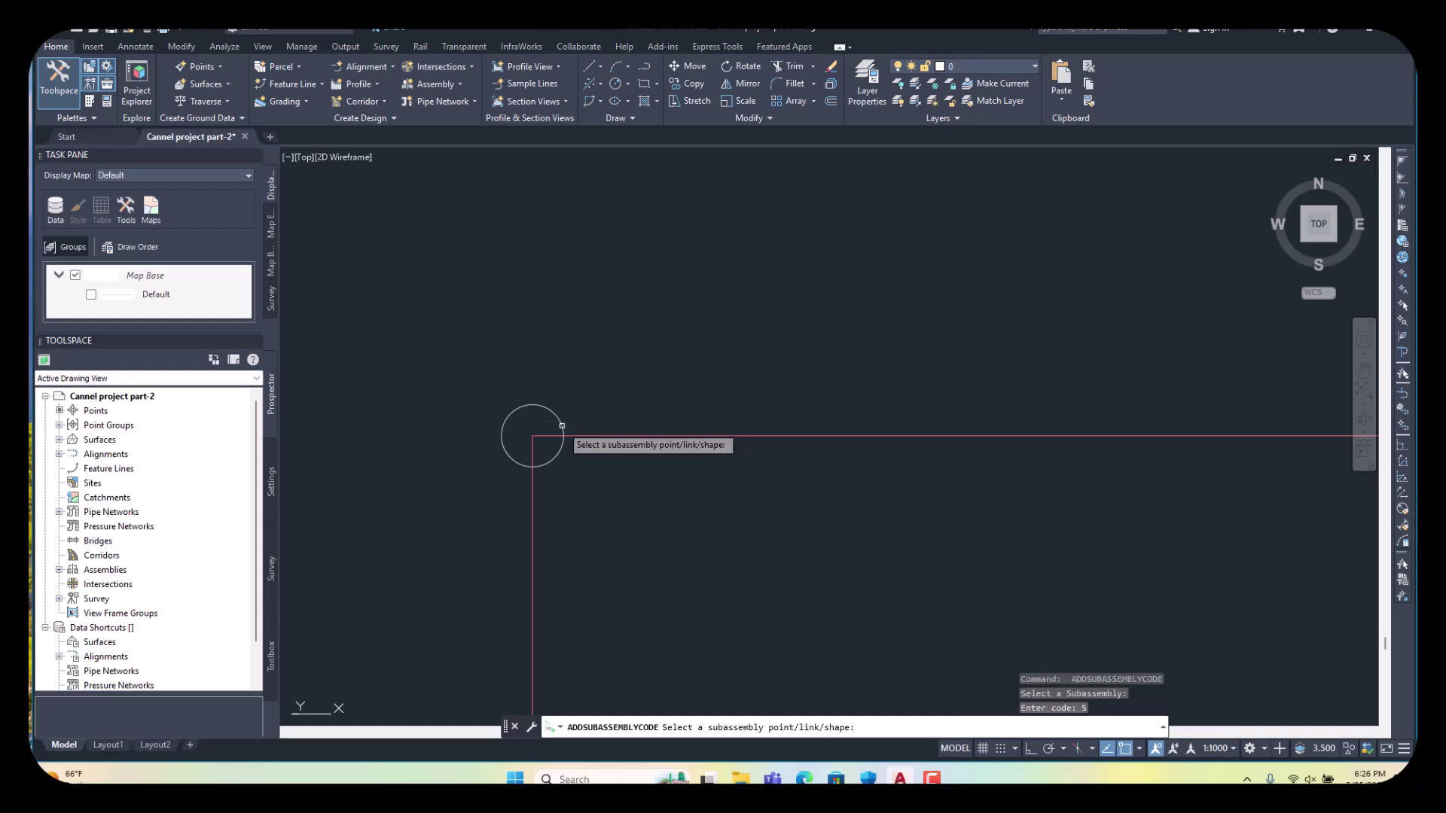
click(562, 420)
scroll(535, 366, down, 3)
scroll(722, 361, up, 8)
key(Return)
scroll(603, 428, up, 2)
click(600, 437)
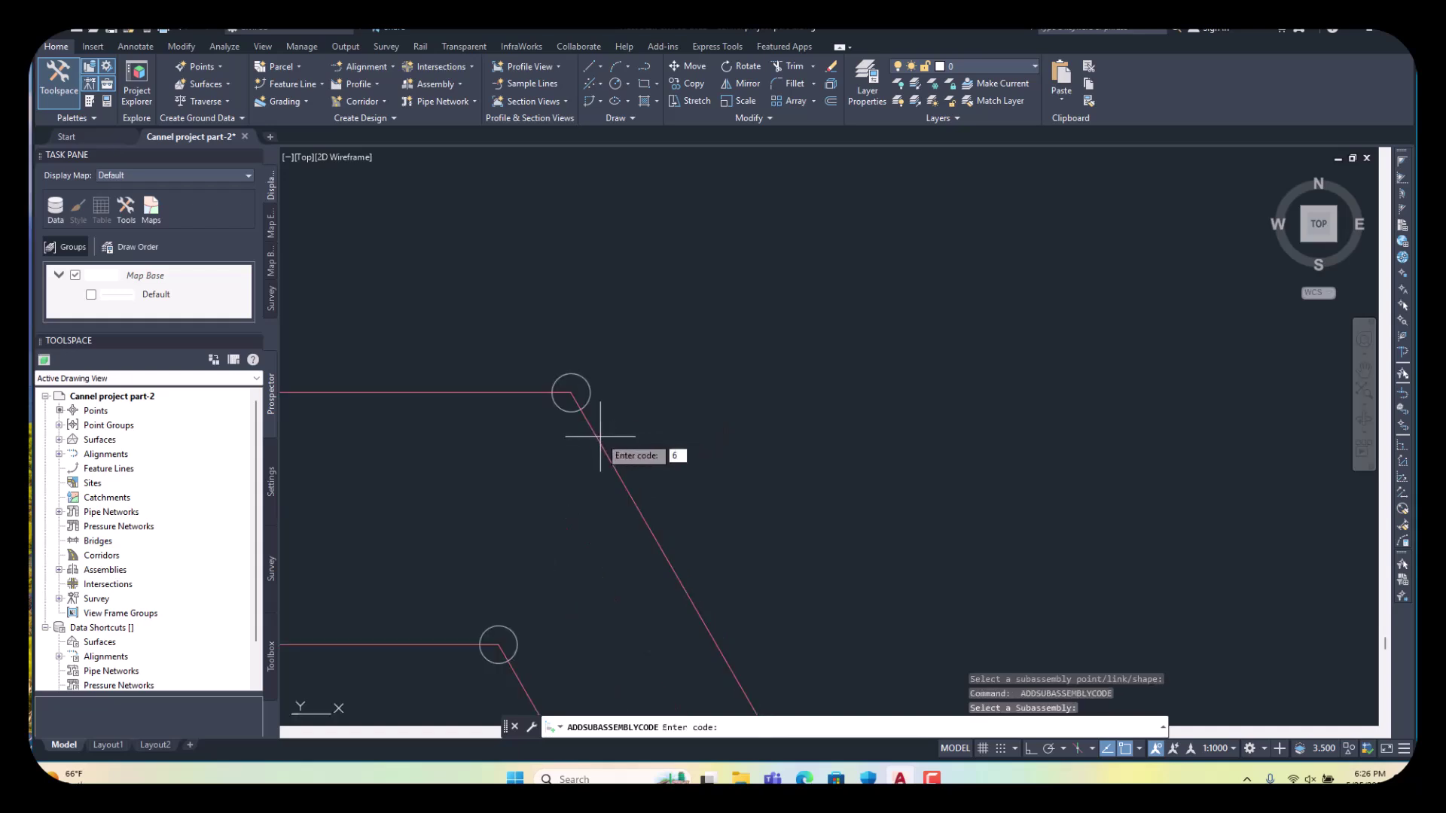
text(6)
key(Return)
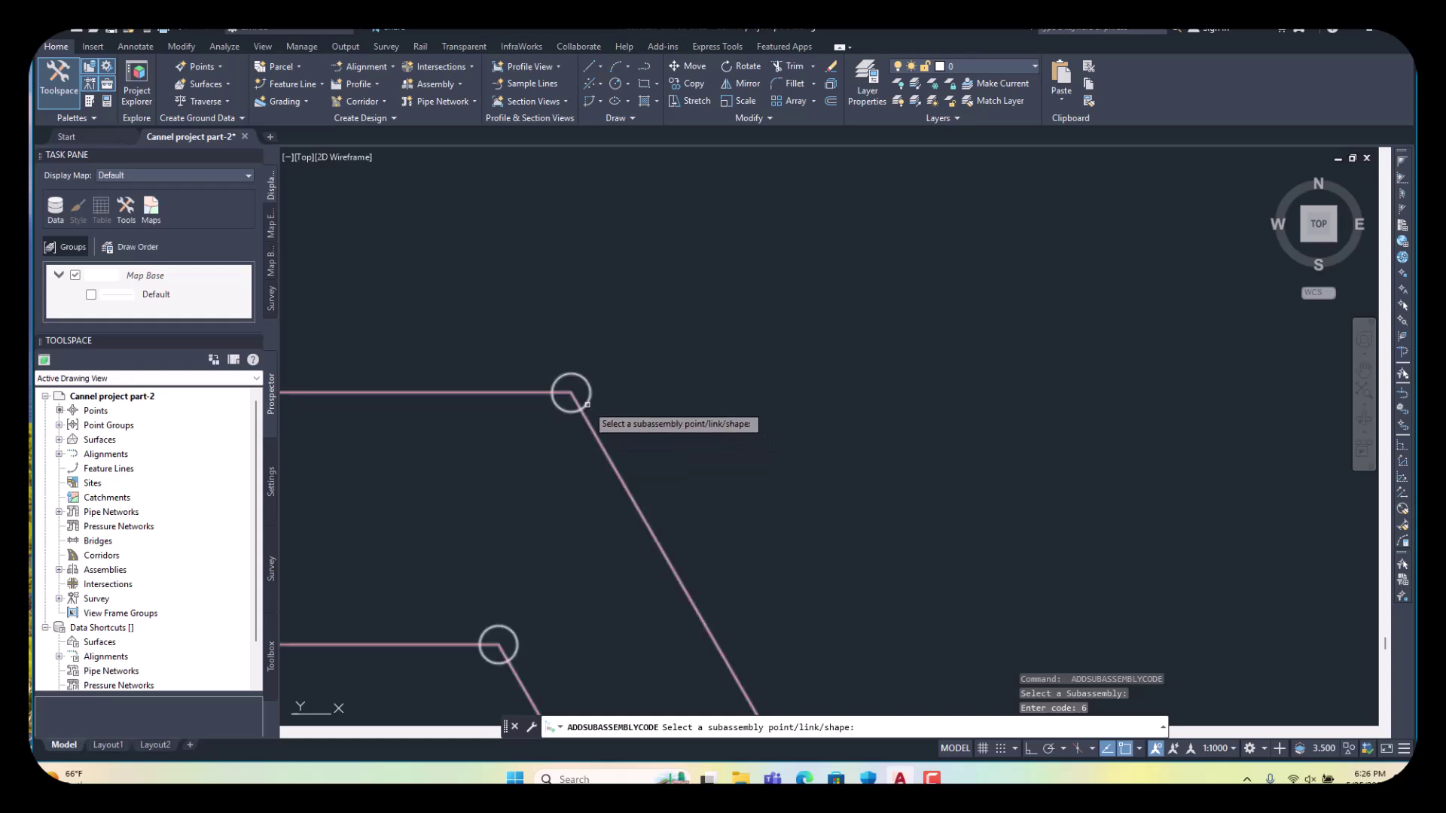
click(587, 405)
scroll(741, 359, down, 8)
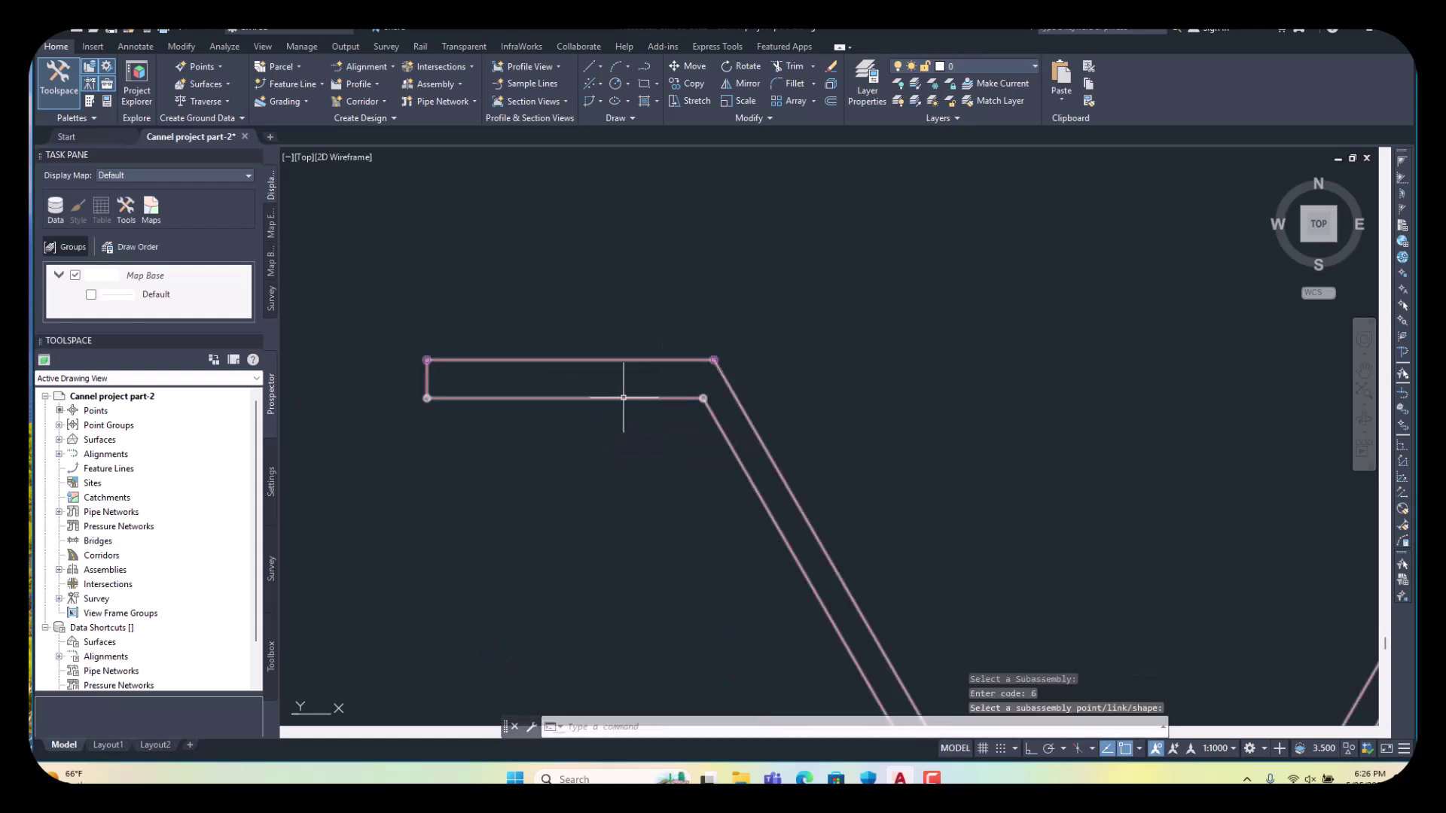
scroll(460, 399, up, 5)
scroll(517, 400, down, 3)
scroll(526, 403, up, 4)
- Assign point codes 7 and 8 to the remaining slope corner points
key(Return)
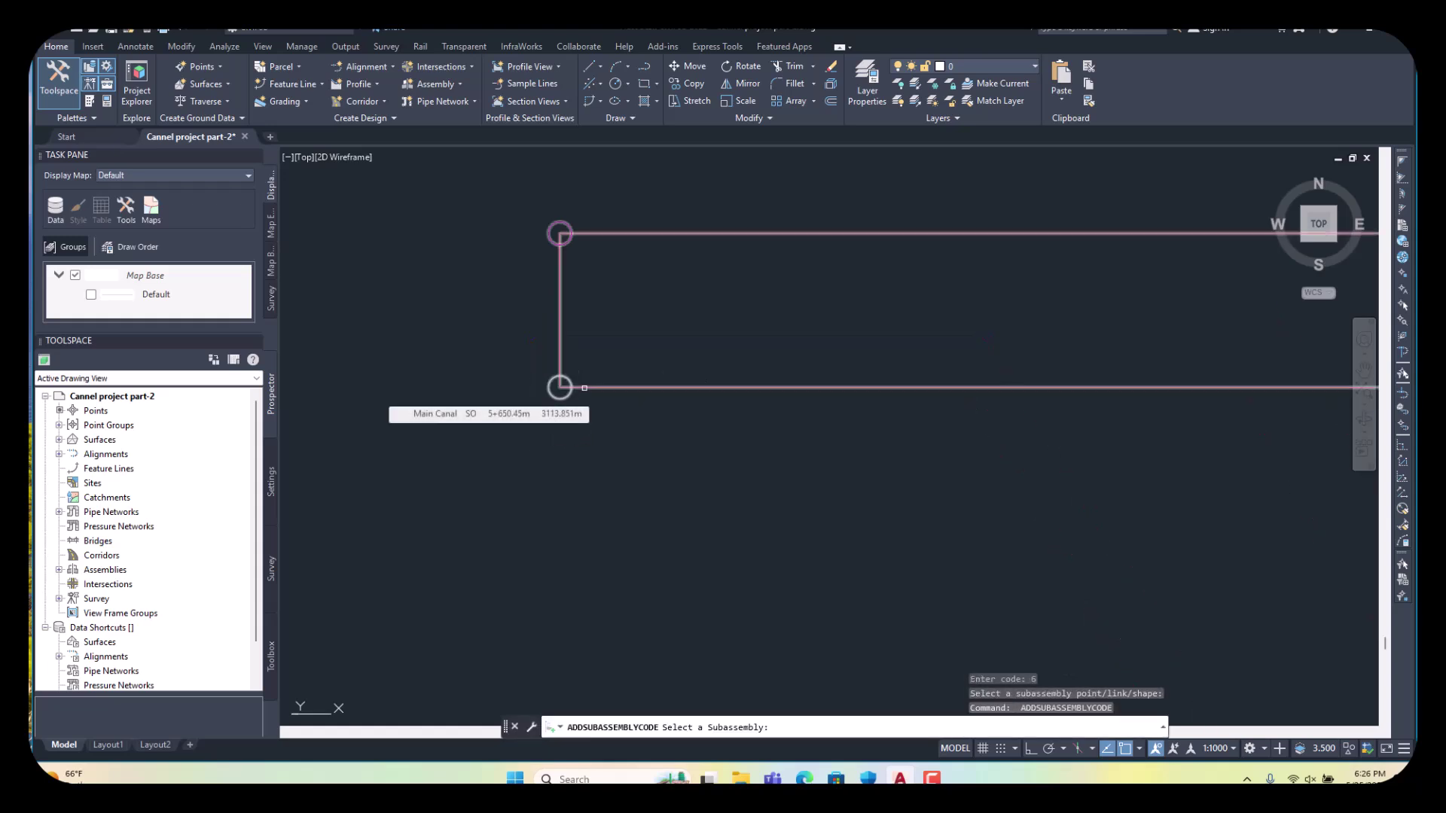
click(584, 388)
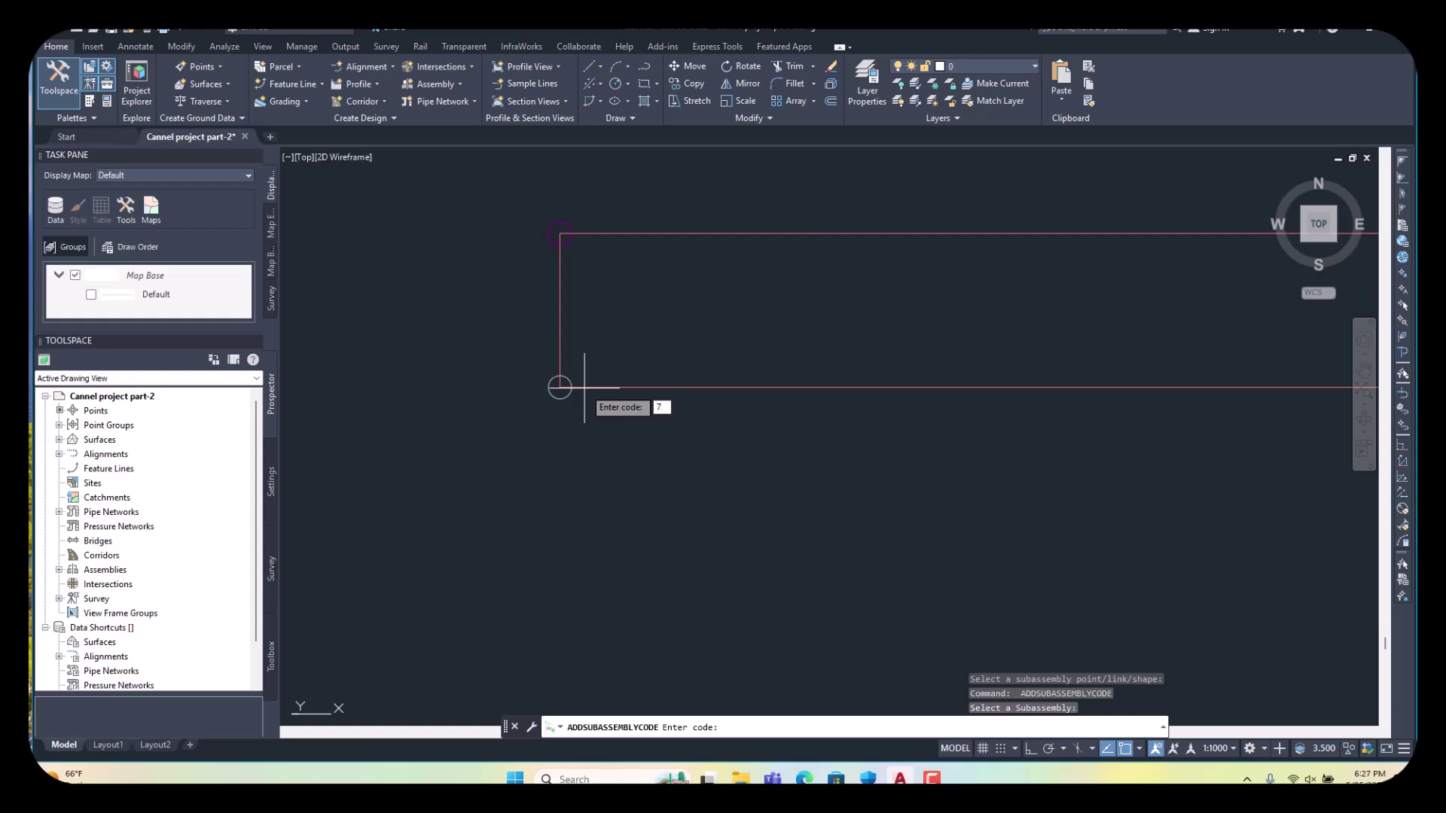
text(7)
key(Return)
scroll(566, 399, down, 4)
scroll(930, 405, up, 4)
scroll(930, 393, up, 2)
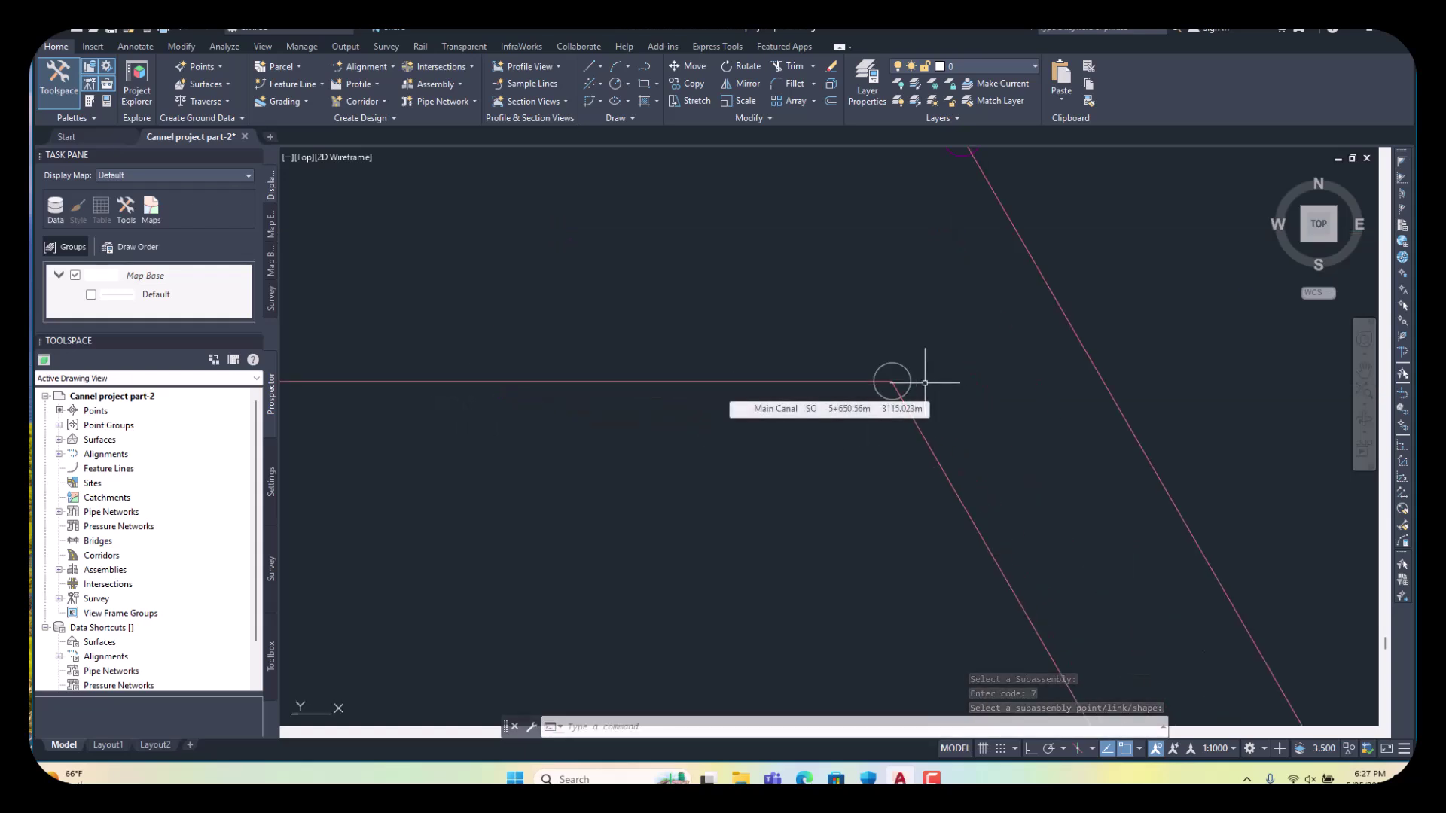
key(Return)
key(Return)
click(907, 398)
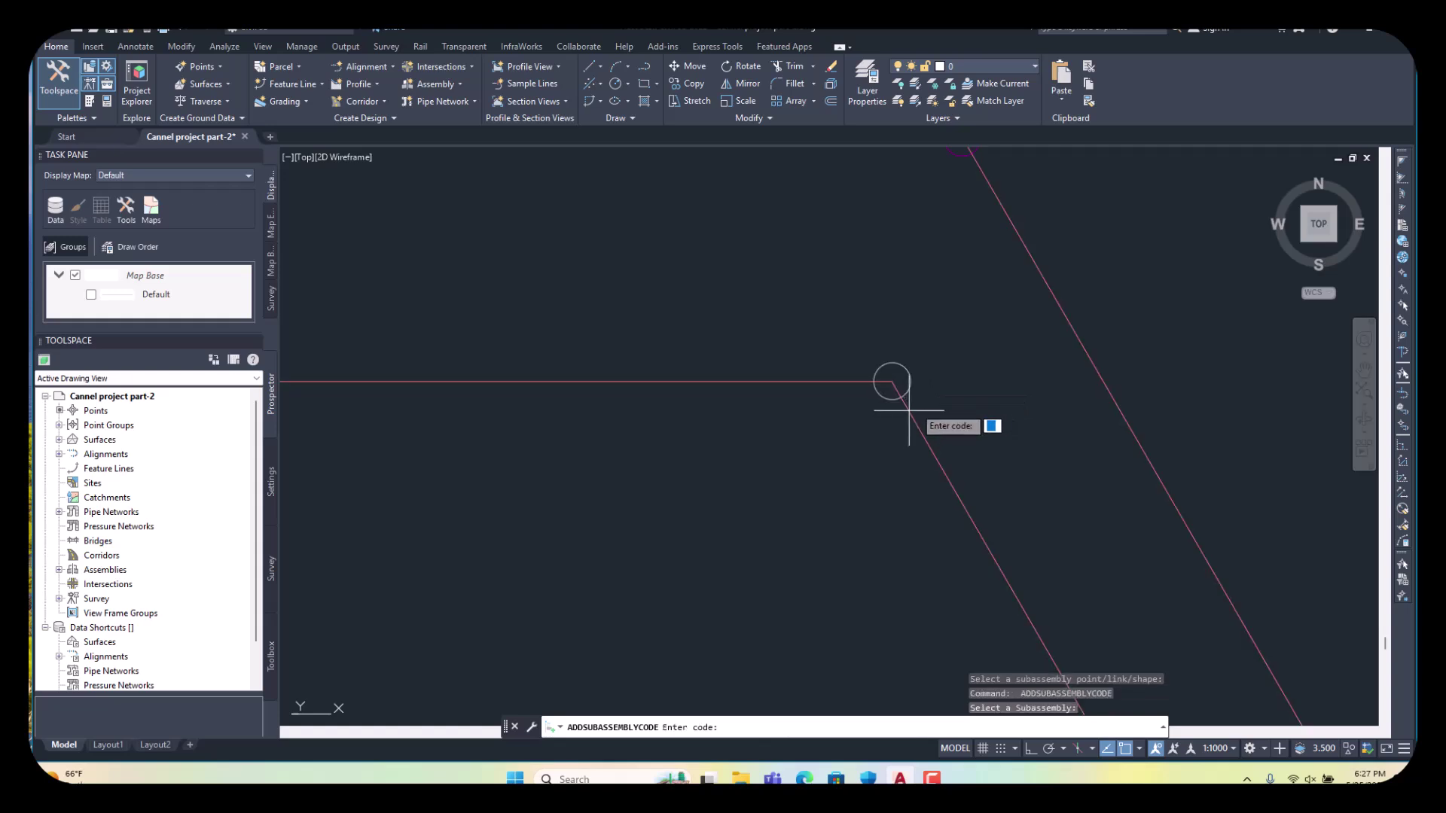
key(Return)
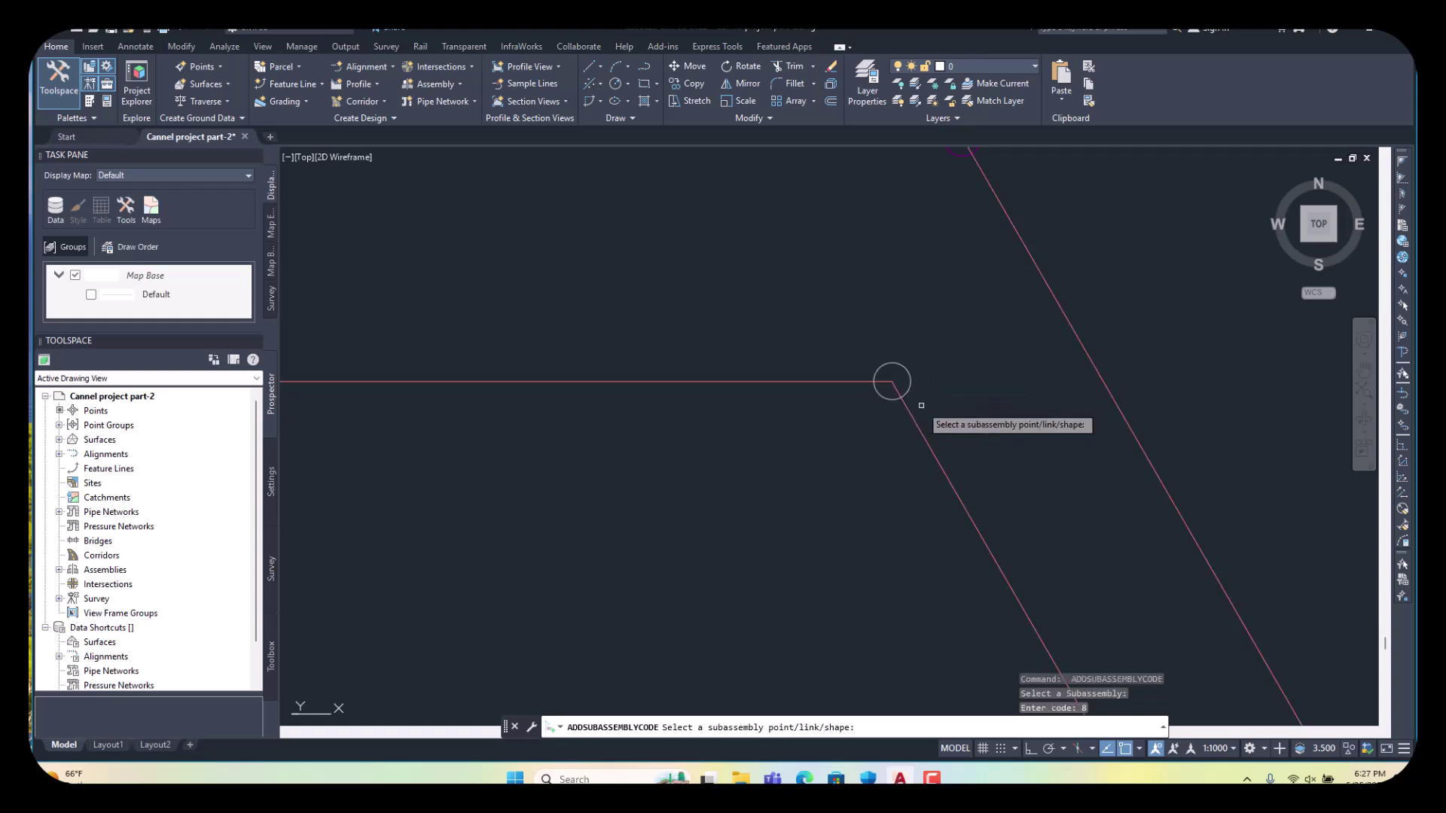
click(891, 382)
scroll(791, 349, down, 4)
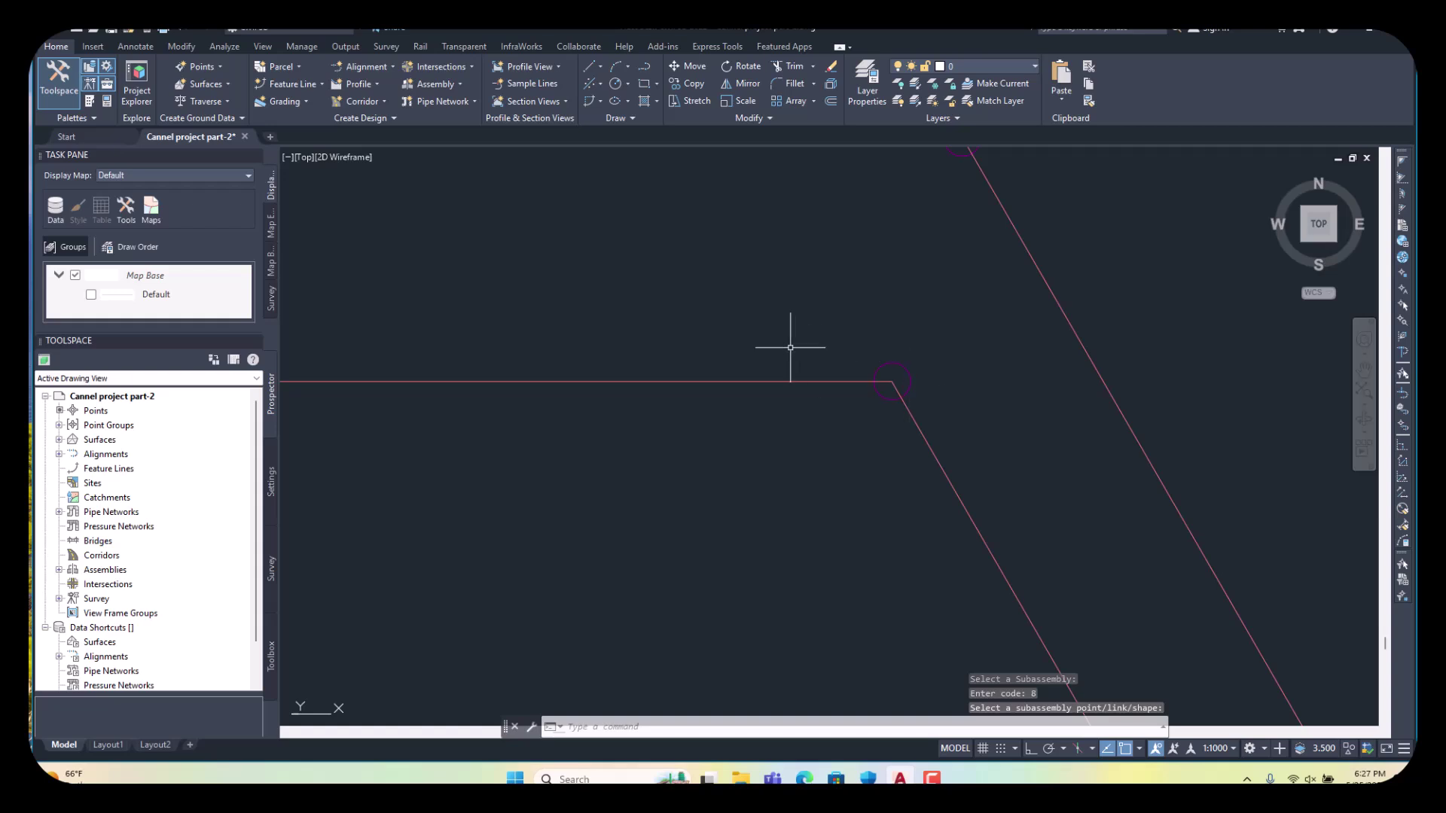
scroll(581, 313, up, 4)
scroll(668, 332, down, 5)
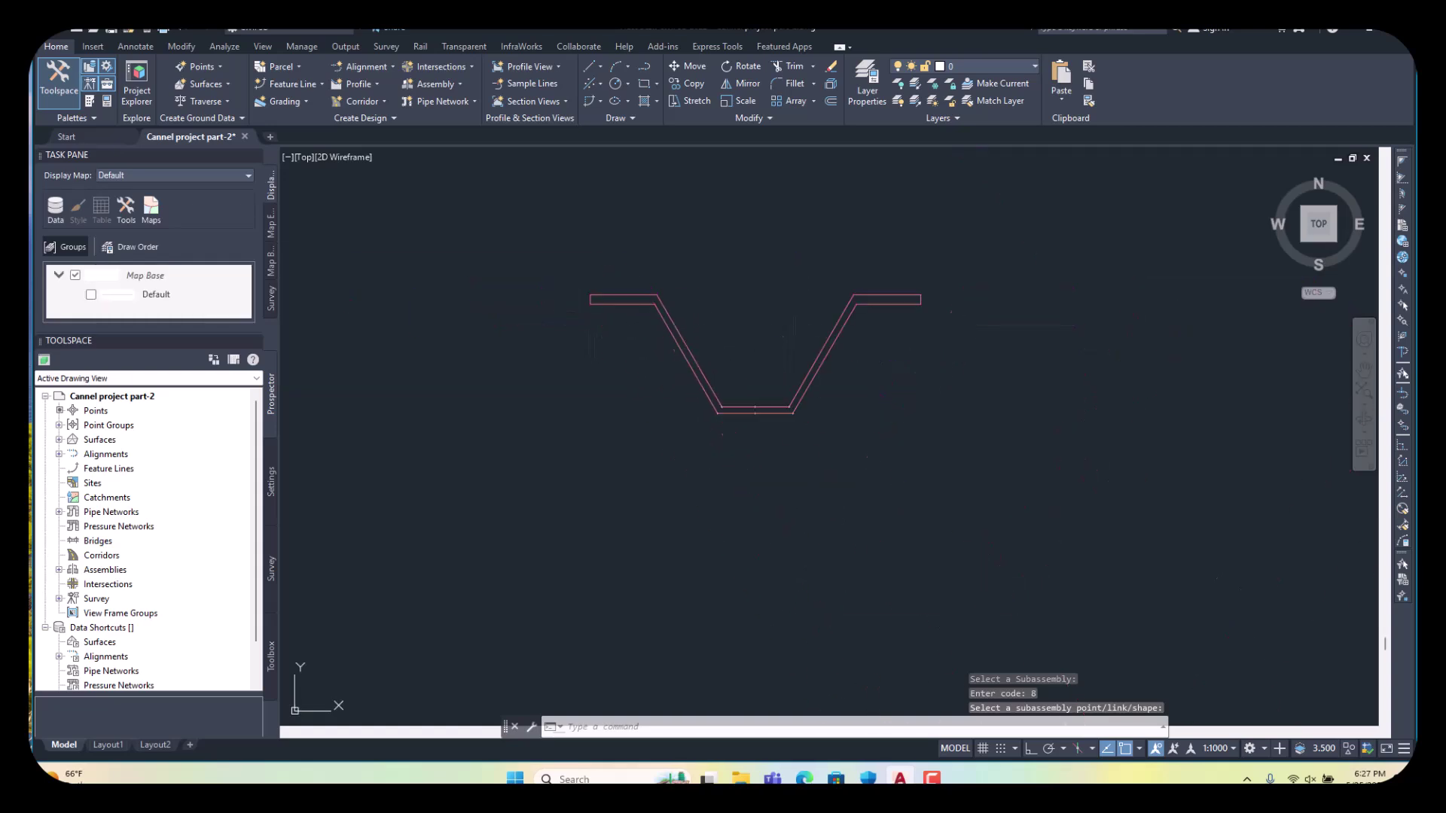
scroll(735, 409, up, 4)
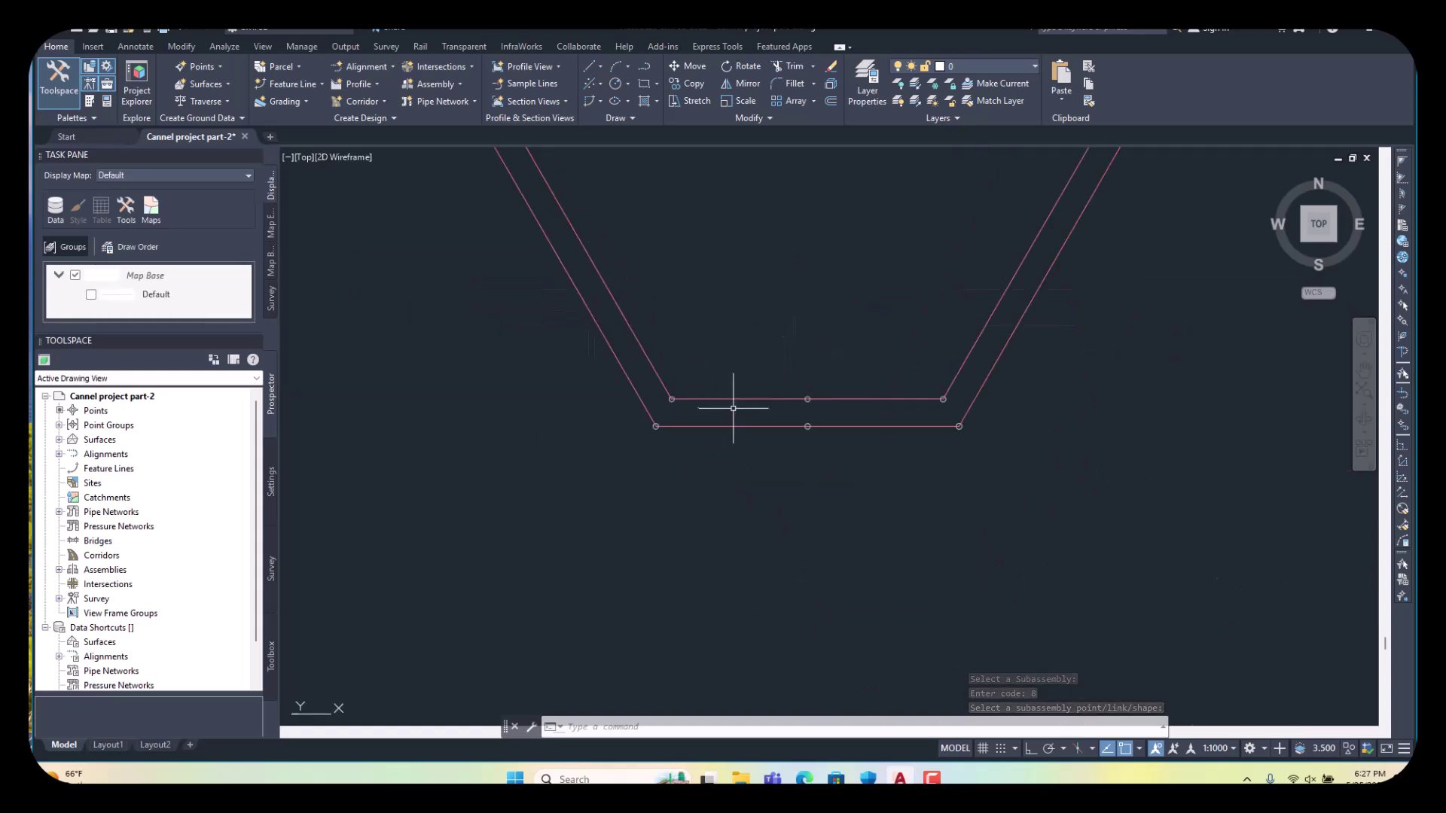
scroll(666, 398, up, 2)
scroll(655, 469, up, 6)
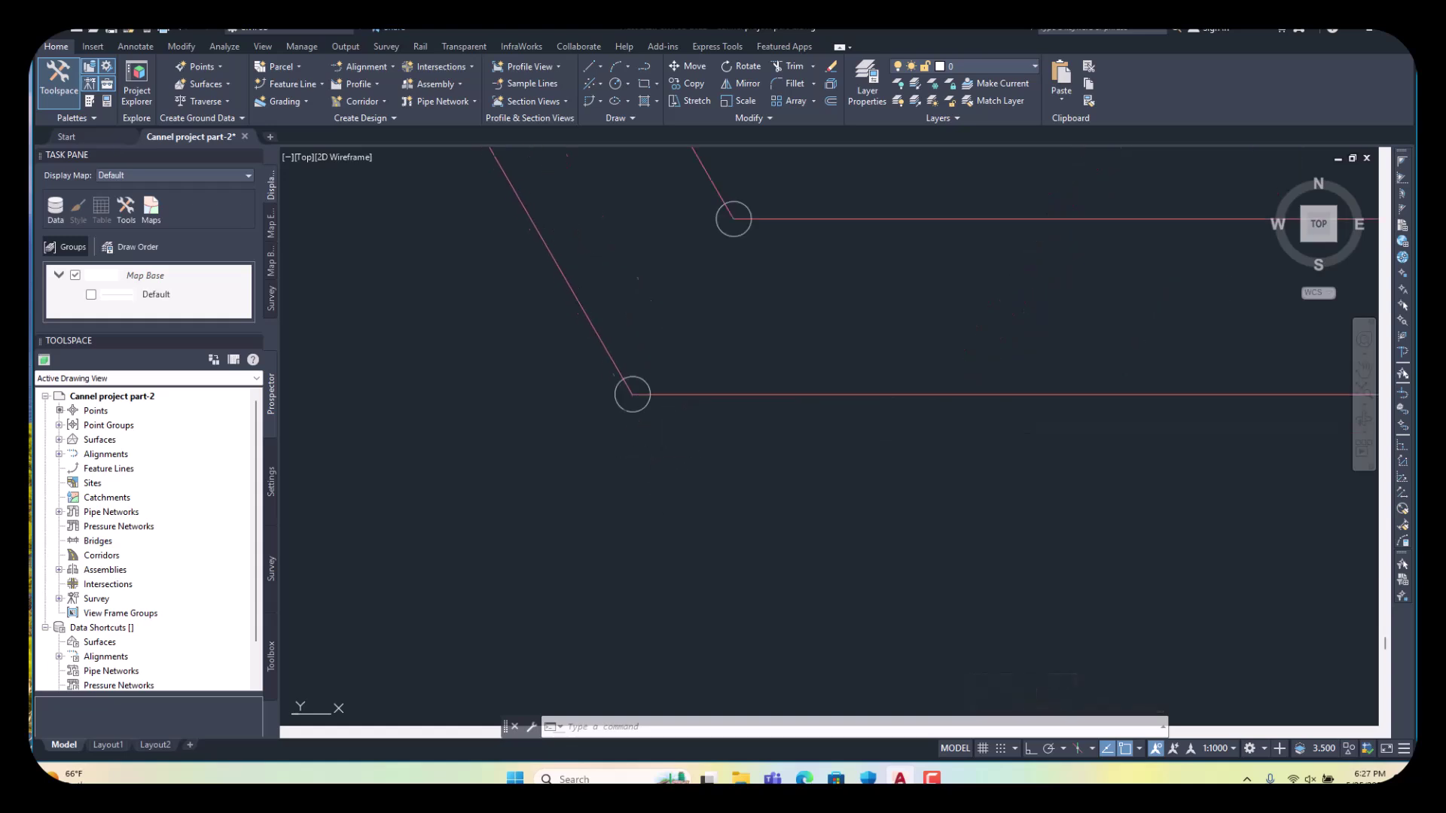
scroll(629, 467, down, 4)
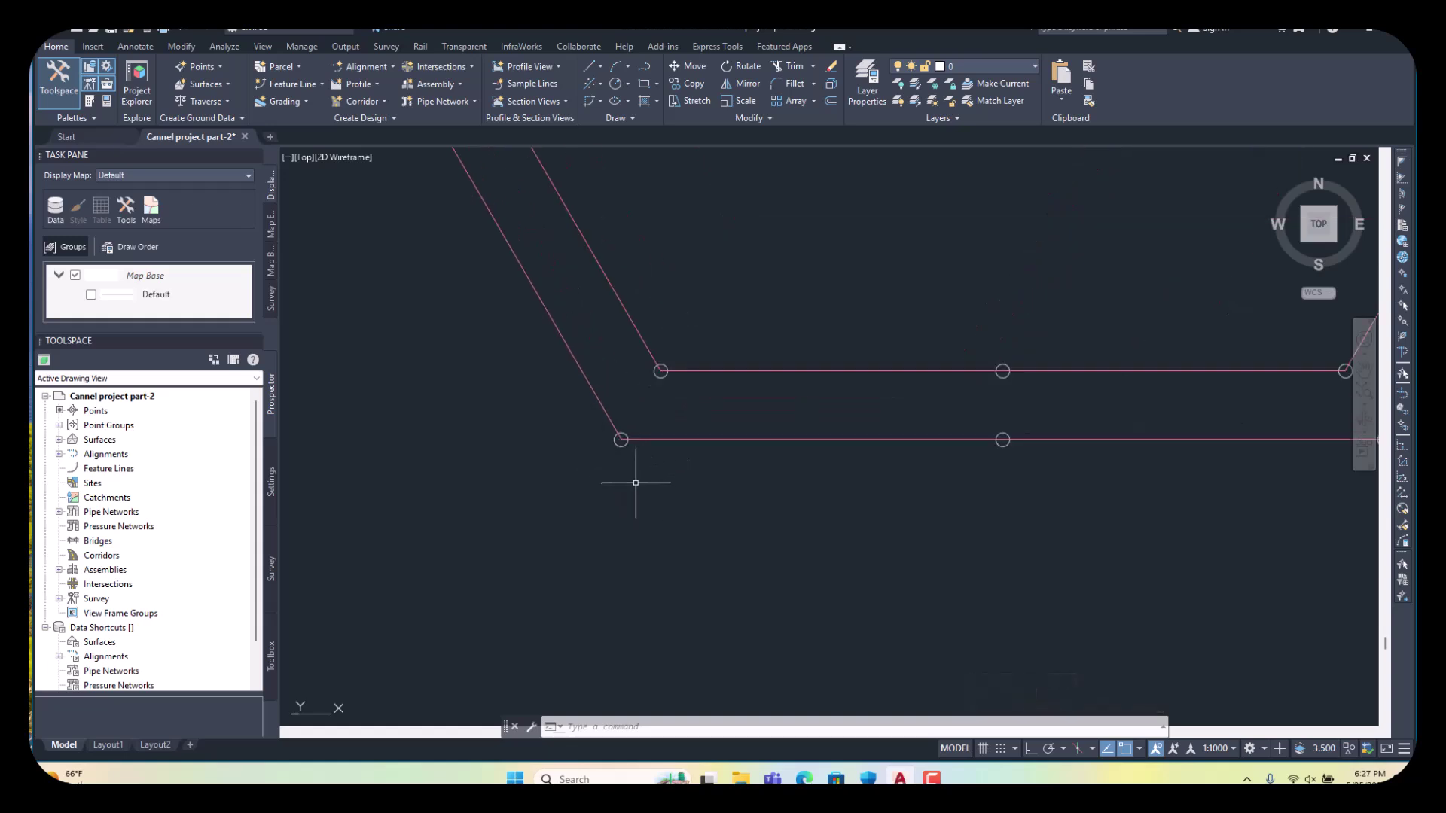
key(Return)
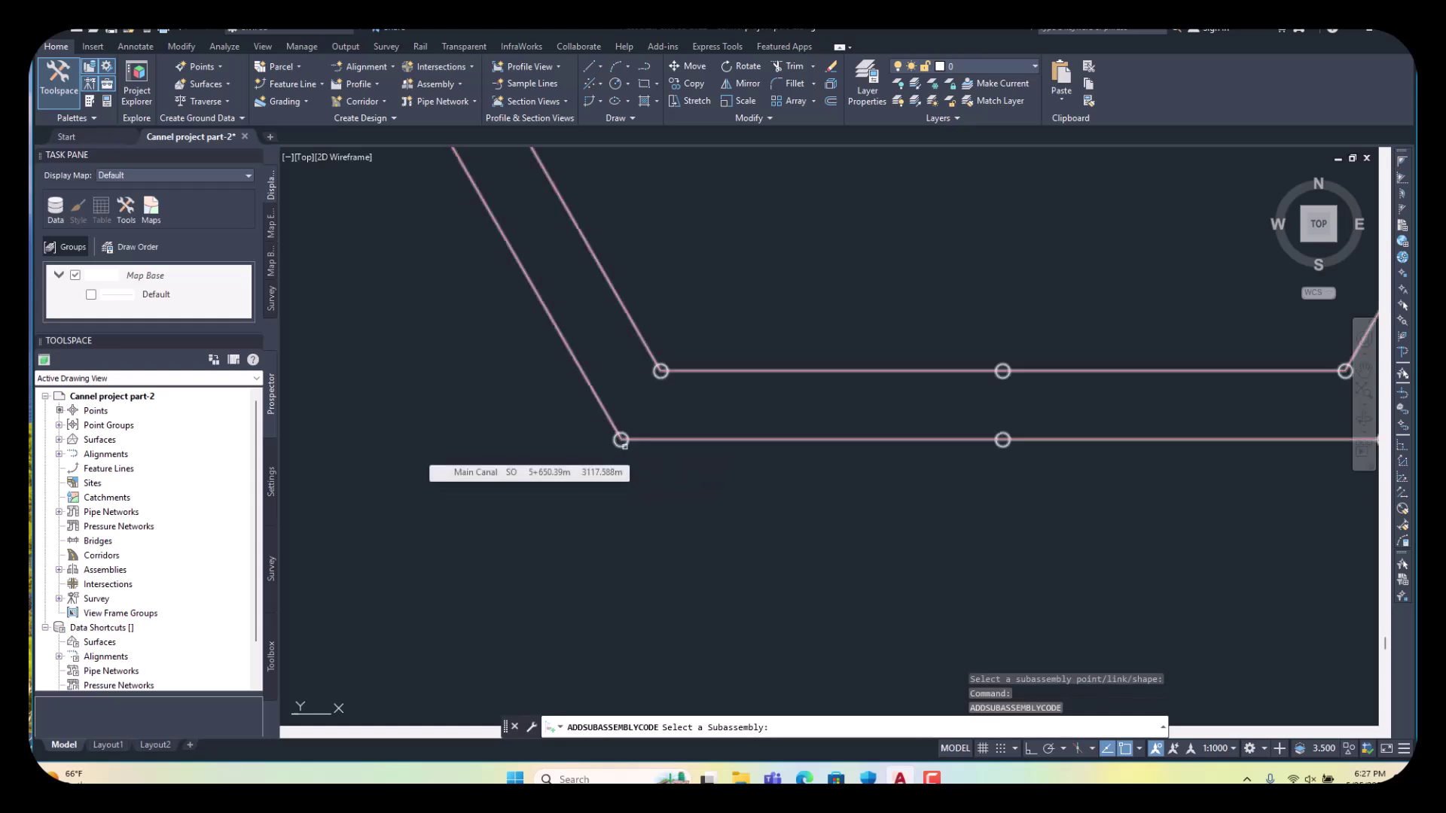
- Tag the channel bottom's left corner with code 9 and the next corner with code 10
click(623, 444)
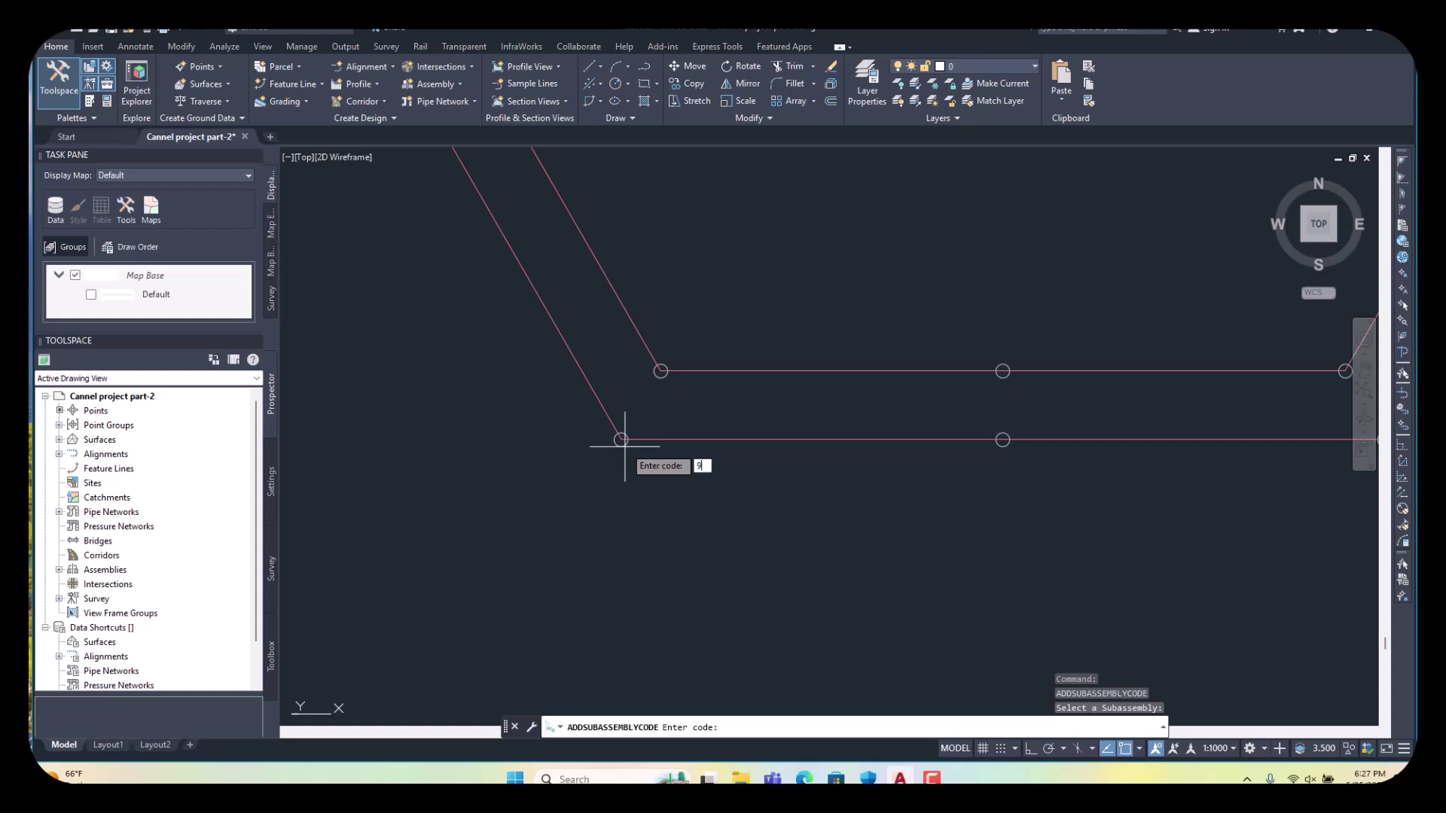
text(9)
key(Return)
click(634, 450)
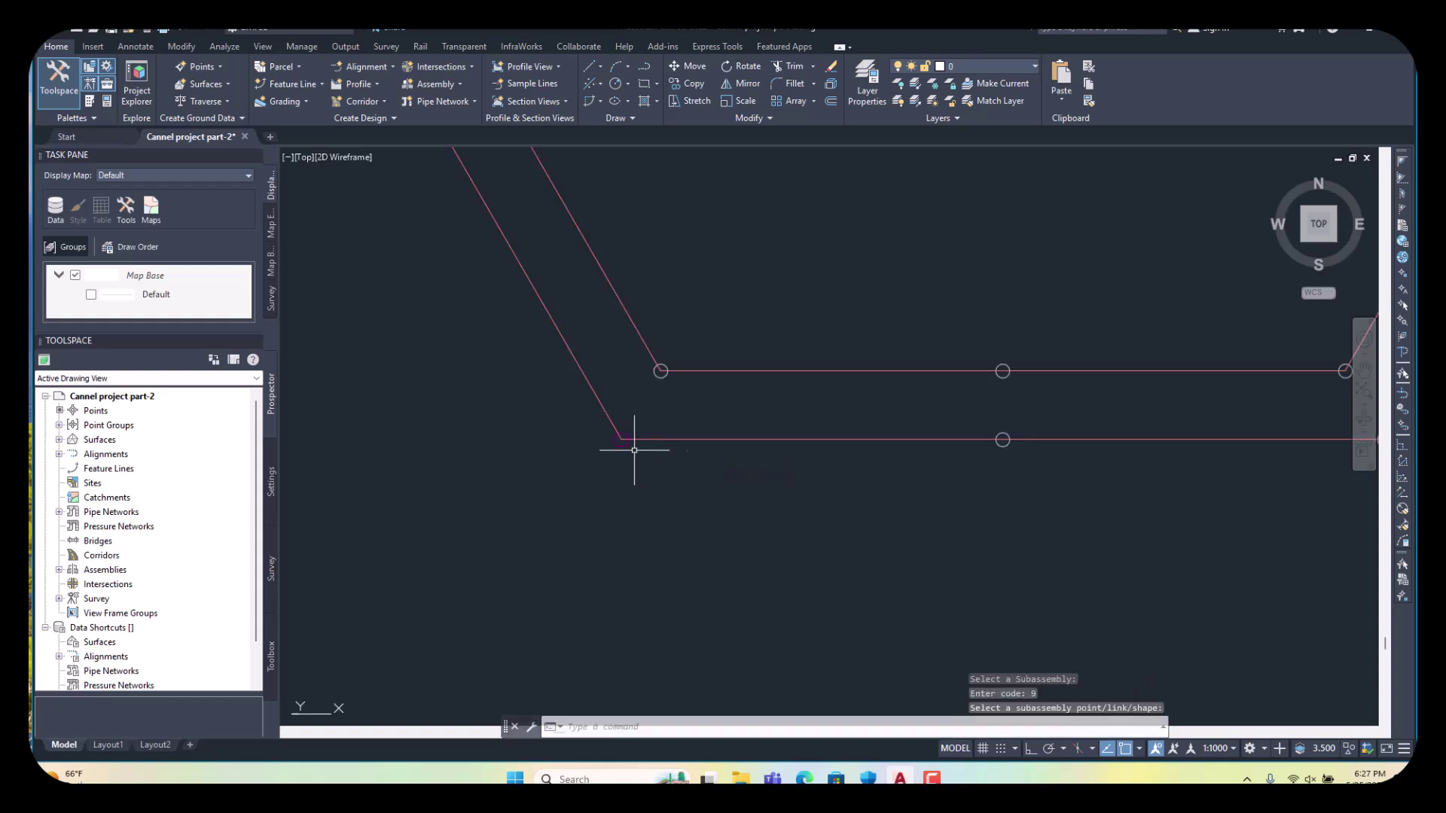
key(Return)
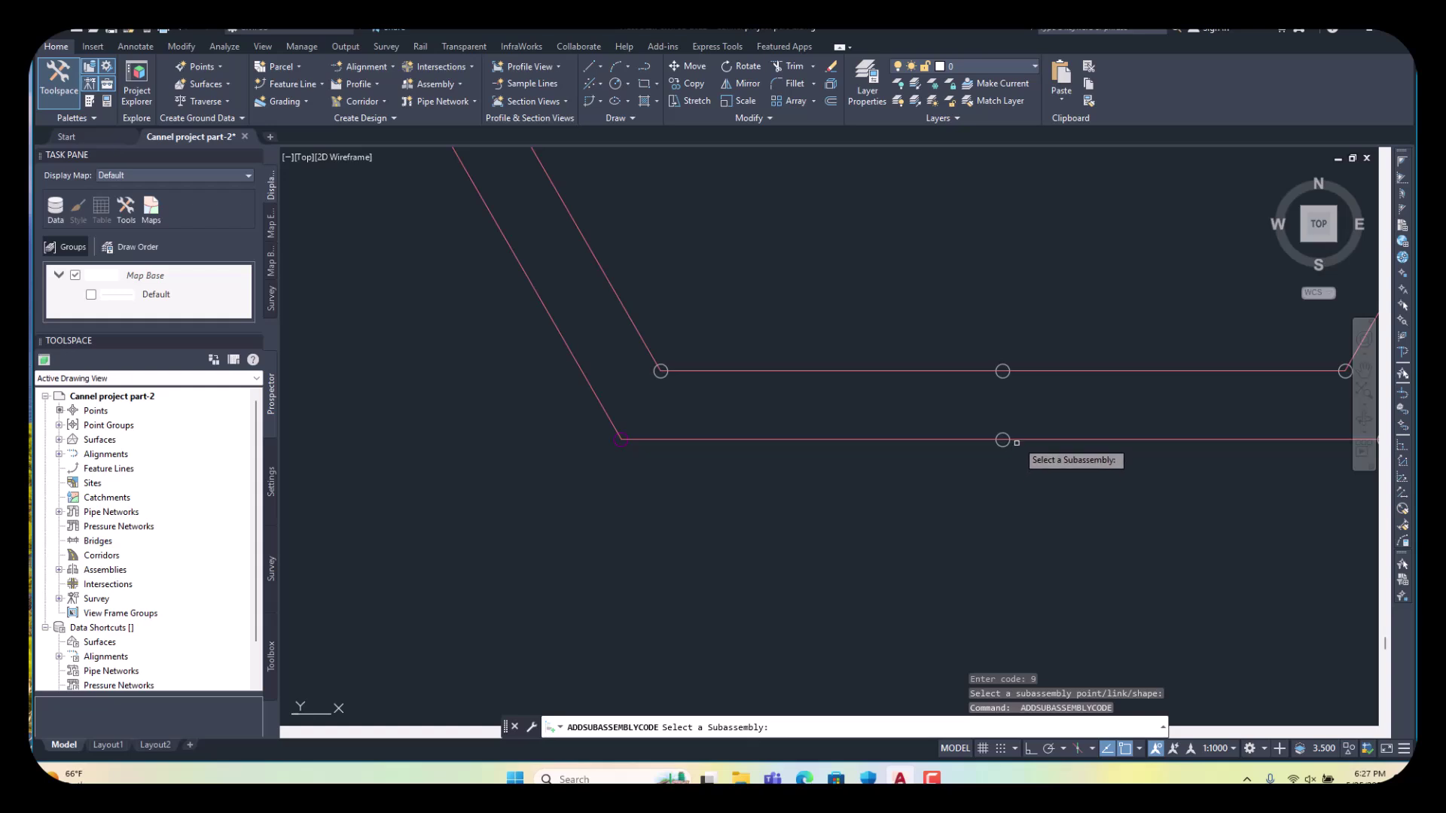
click(1014, 441)
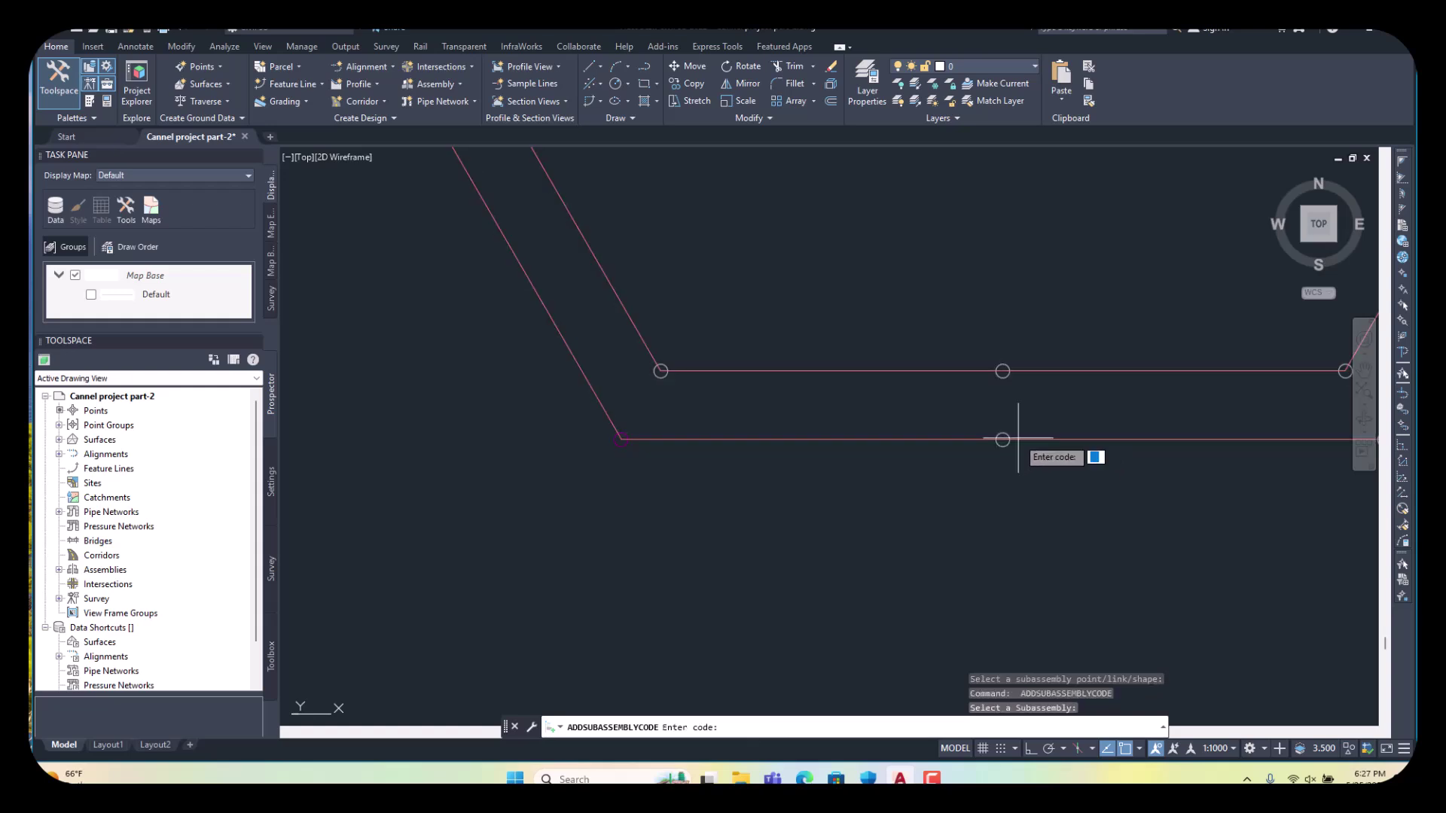
key(Return)
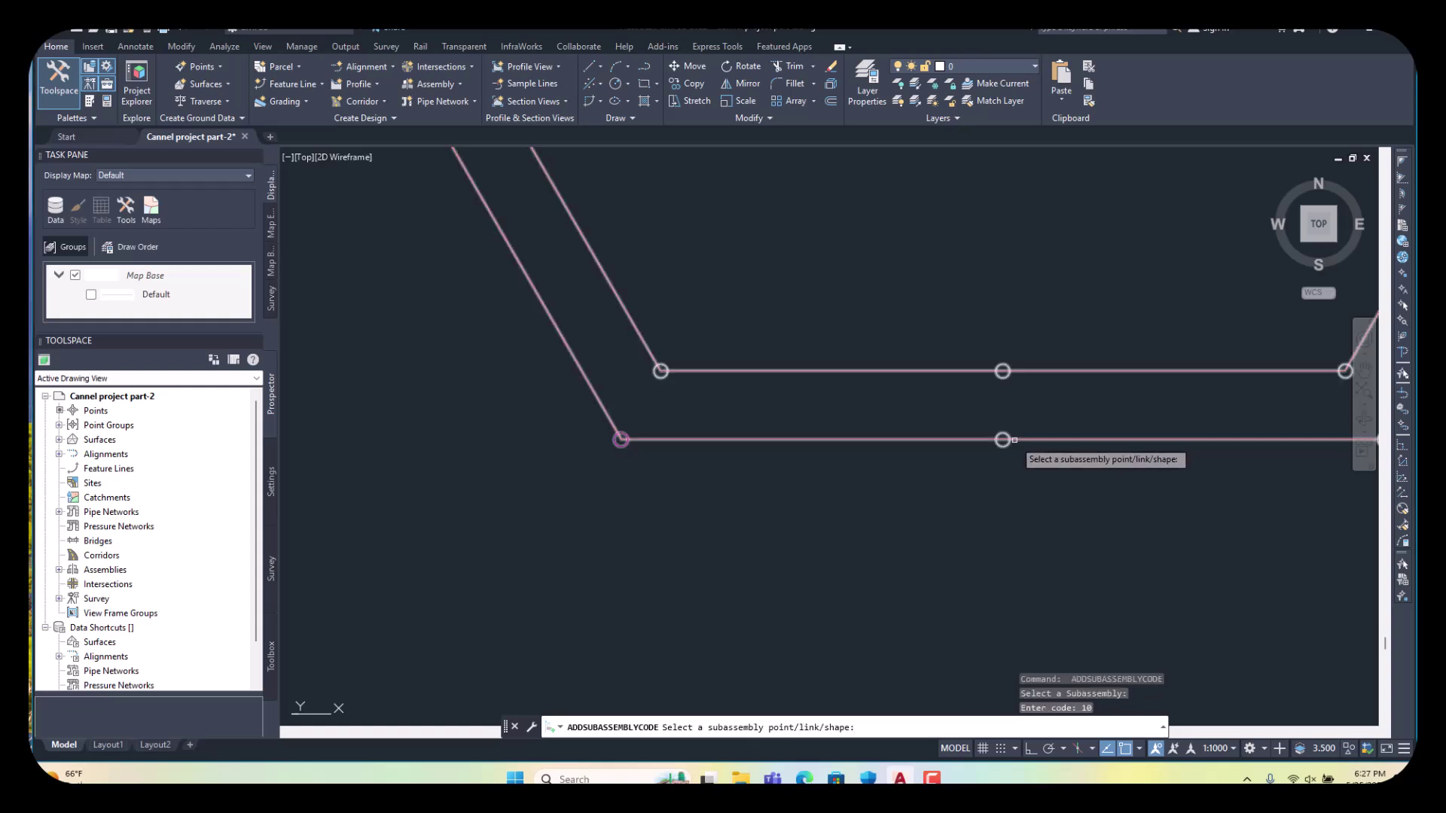
click(1003, 441)
scroll(903, 468, down, 3)
scroll(1010, 475, up, 4)
key(Return)
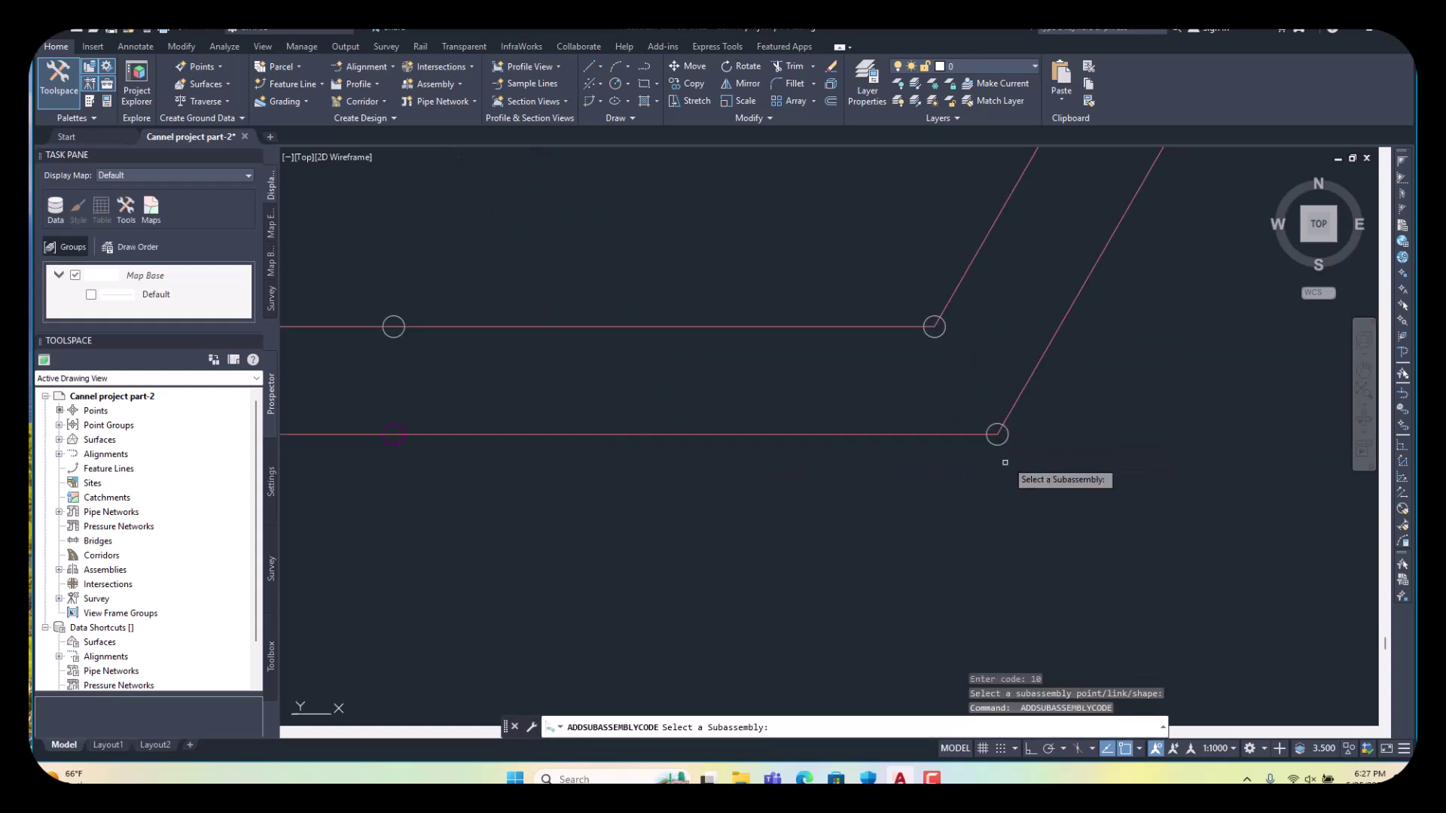
- Tag the lower right corner with code 11 and the upper corner with code 12
click(966, 434)
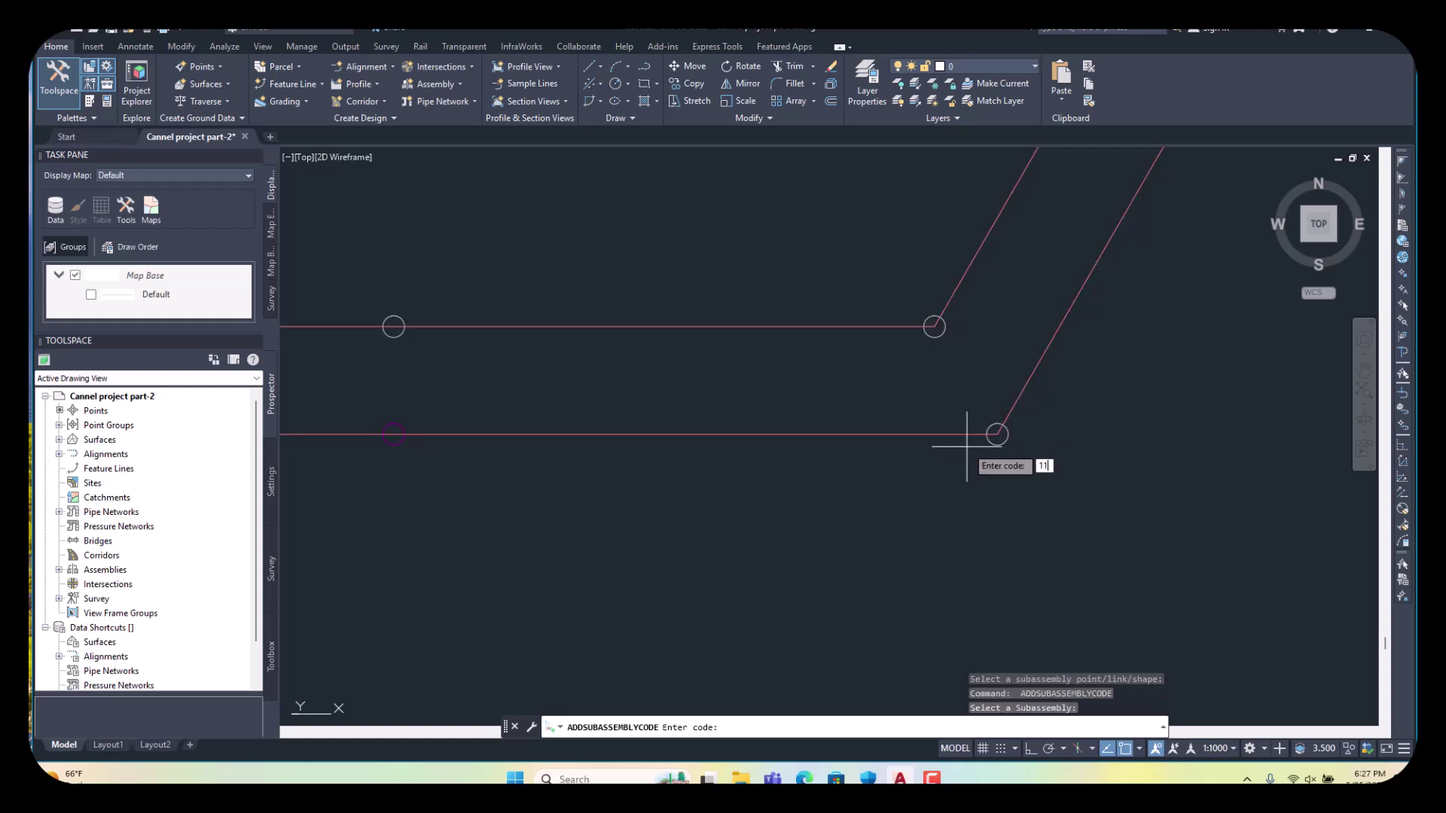
text(11)
key(Return)
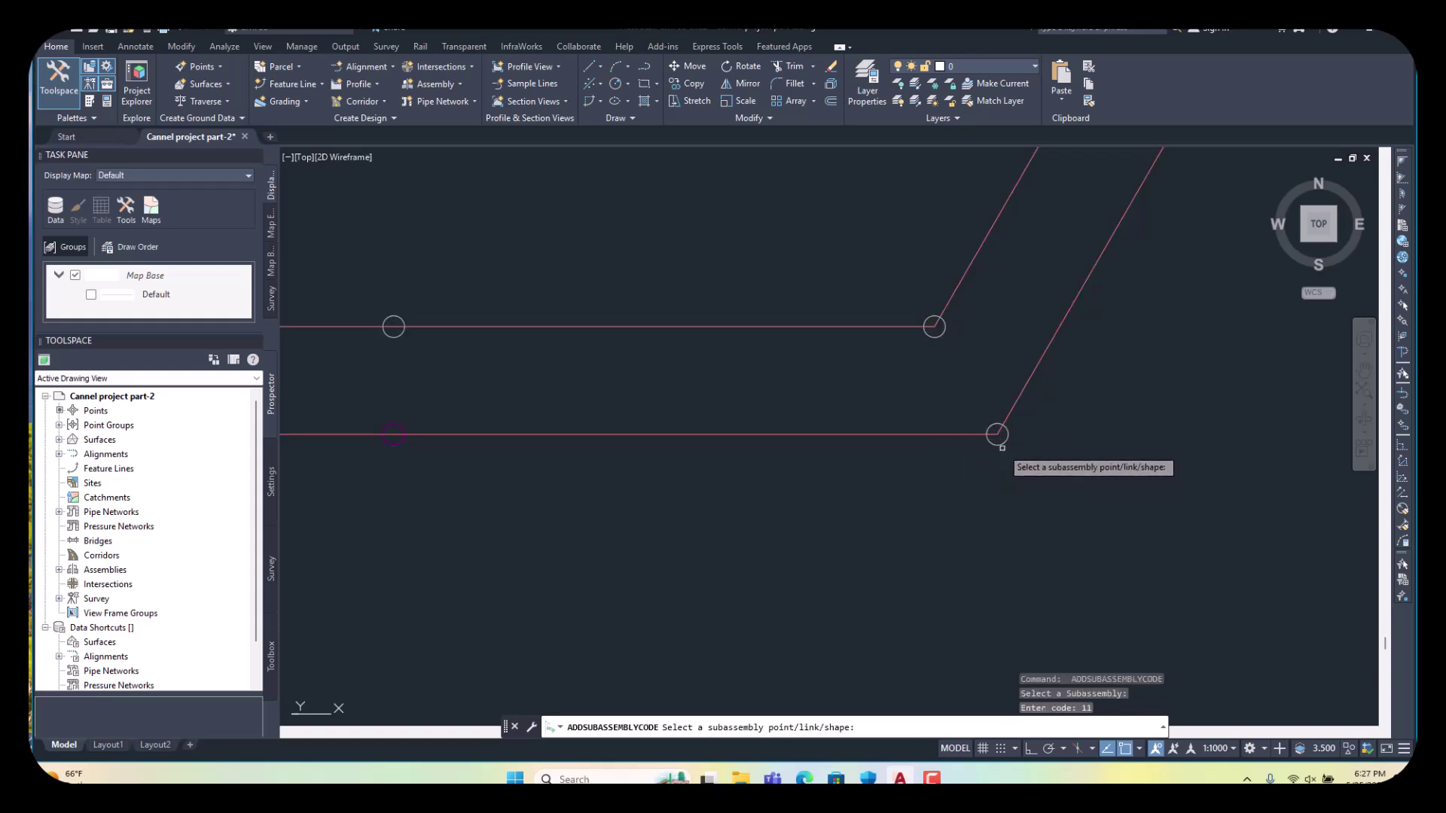
click(997, 434)
scroll(1009, 441, down, 8)
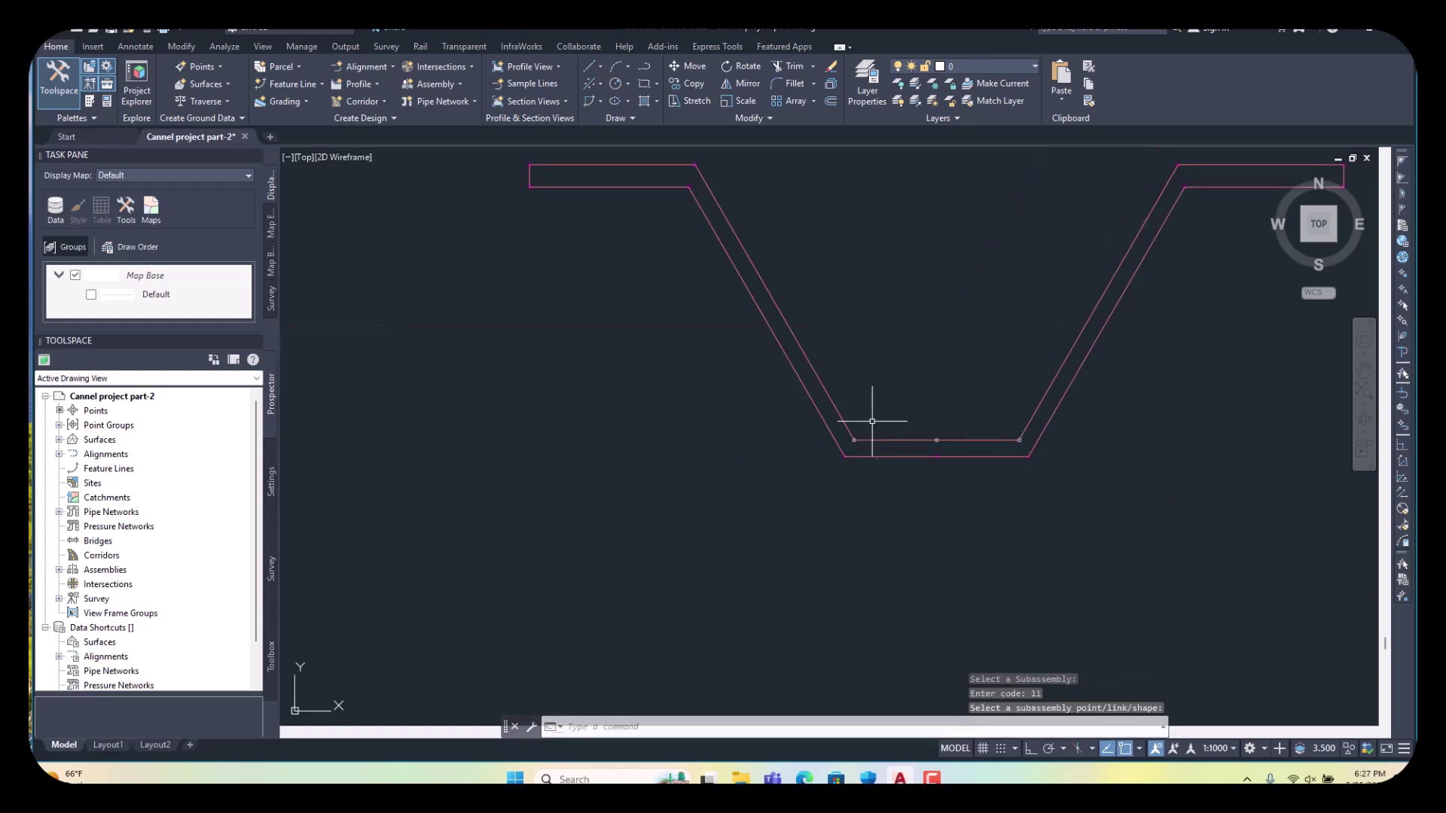
scroll(866, 441, up, 10)
key(Return)
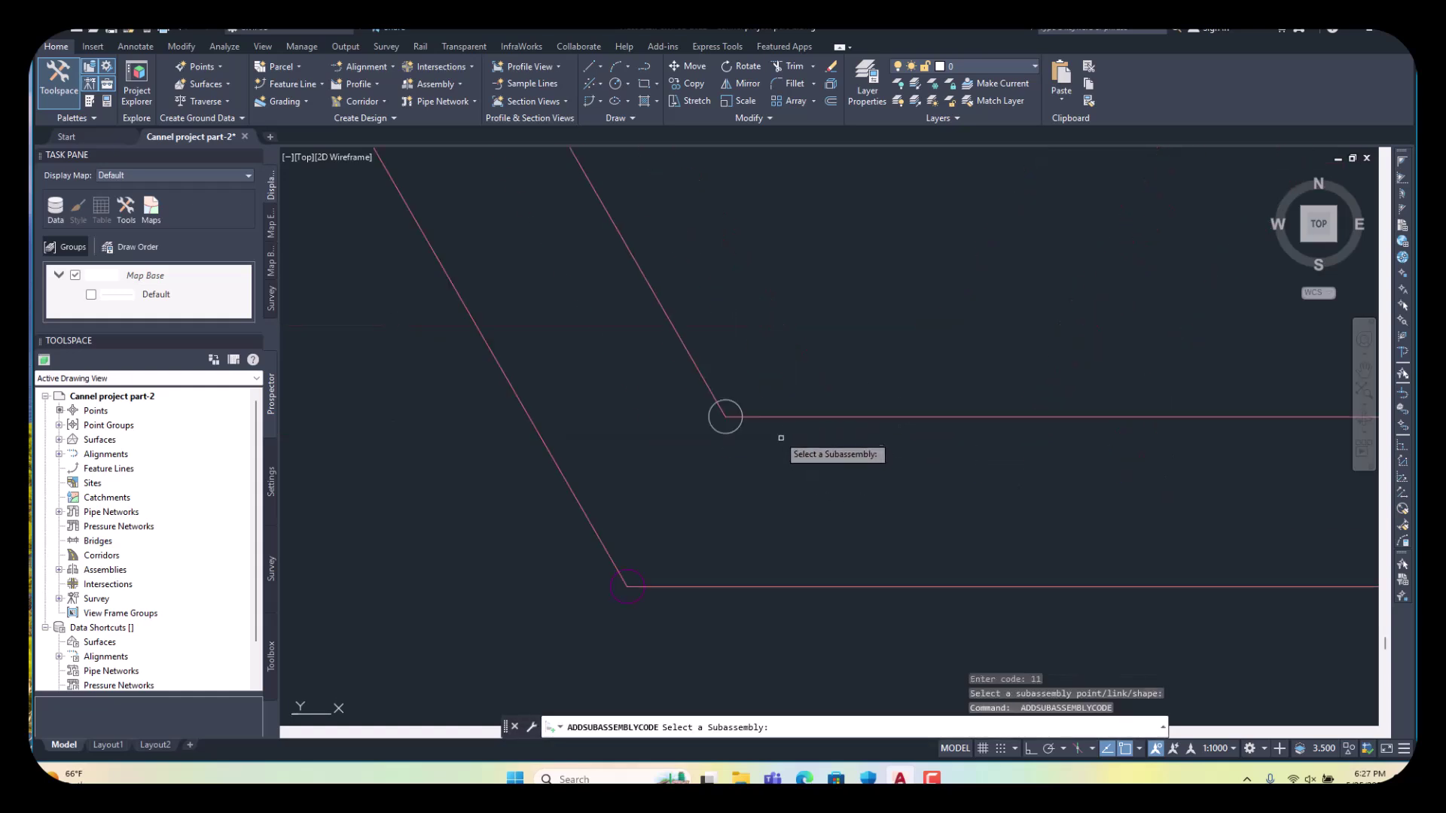
click(768, 417)
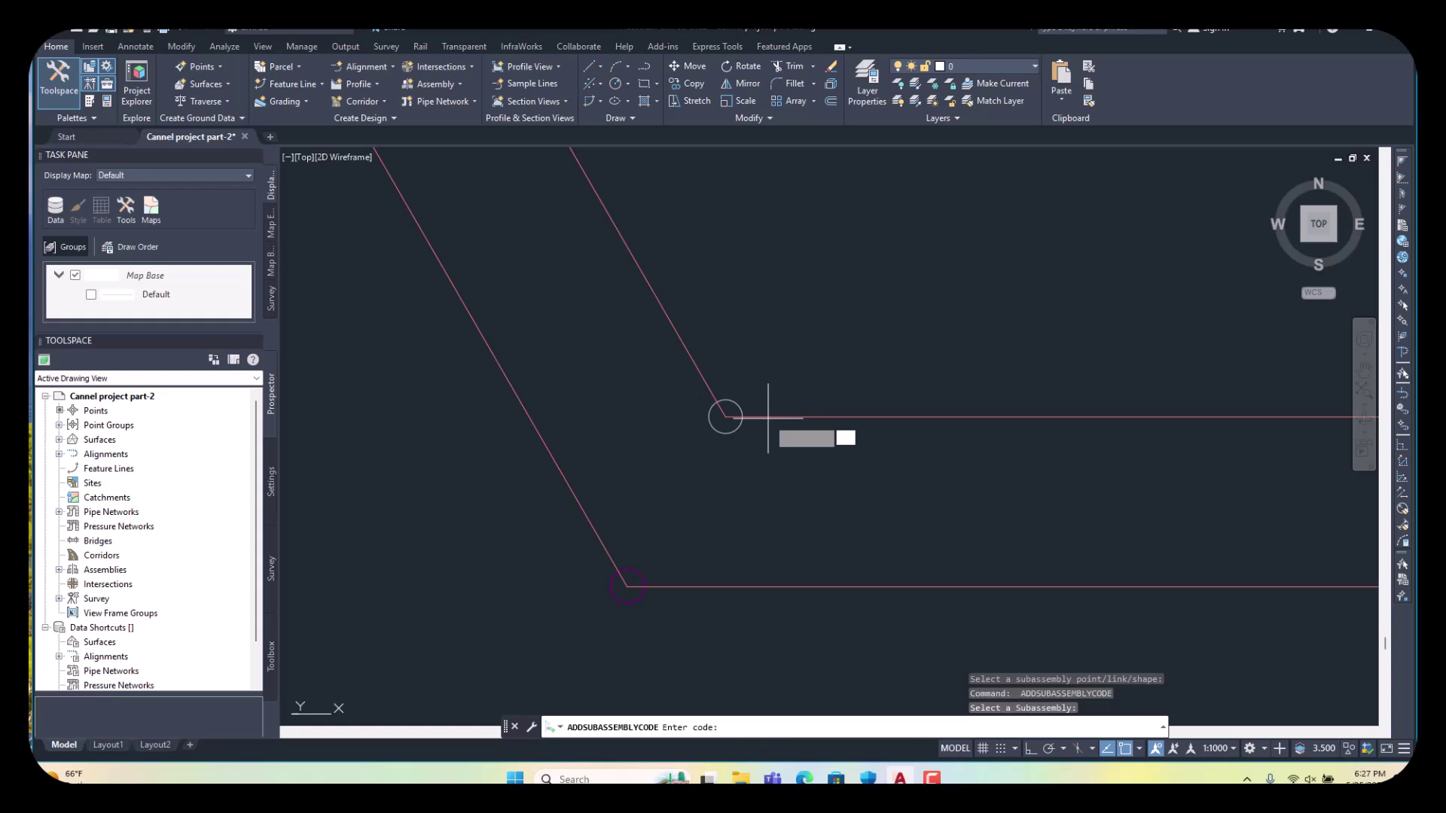
text(12)
key(Return)
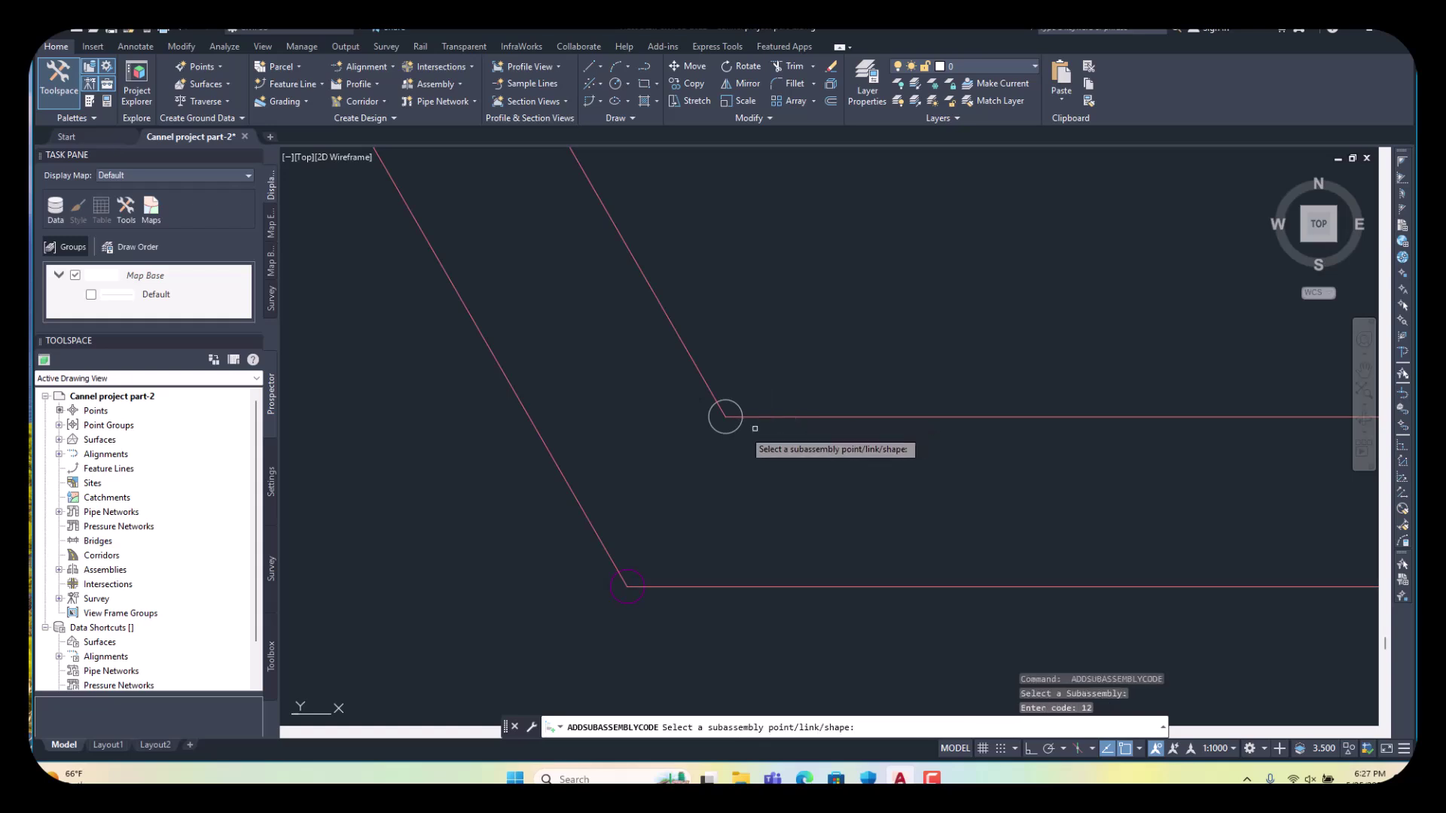
click(725, 417)
- Assign point codes 13 and 14 to the remaining channel corners
middle_drag(668, 452, 591, 451)
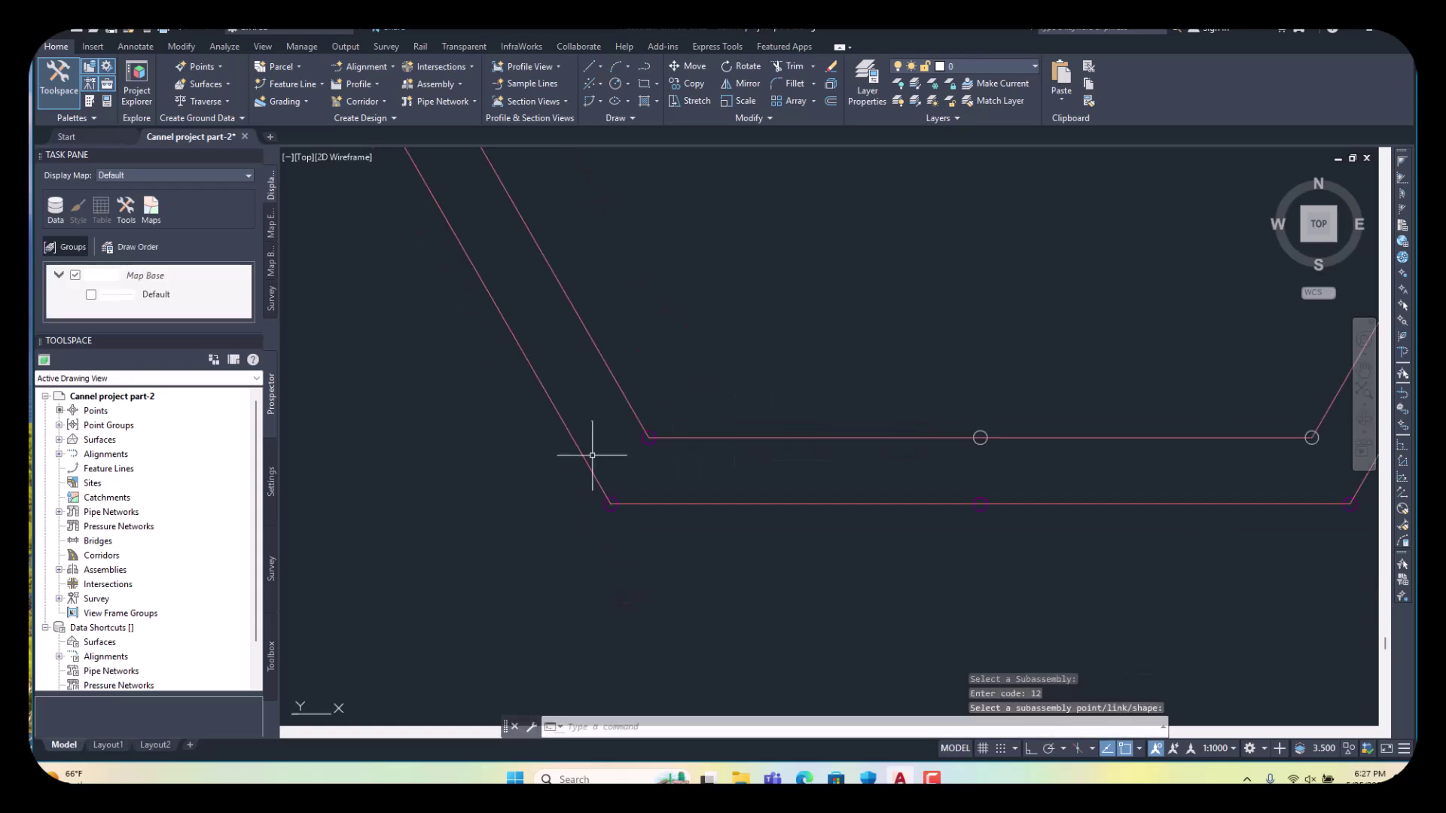
middle_drag(974, 436, 1043, 449)
key(Return)
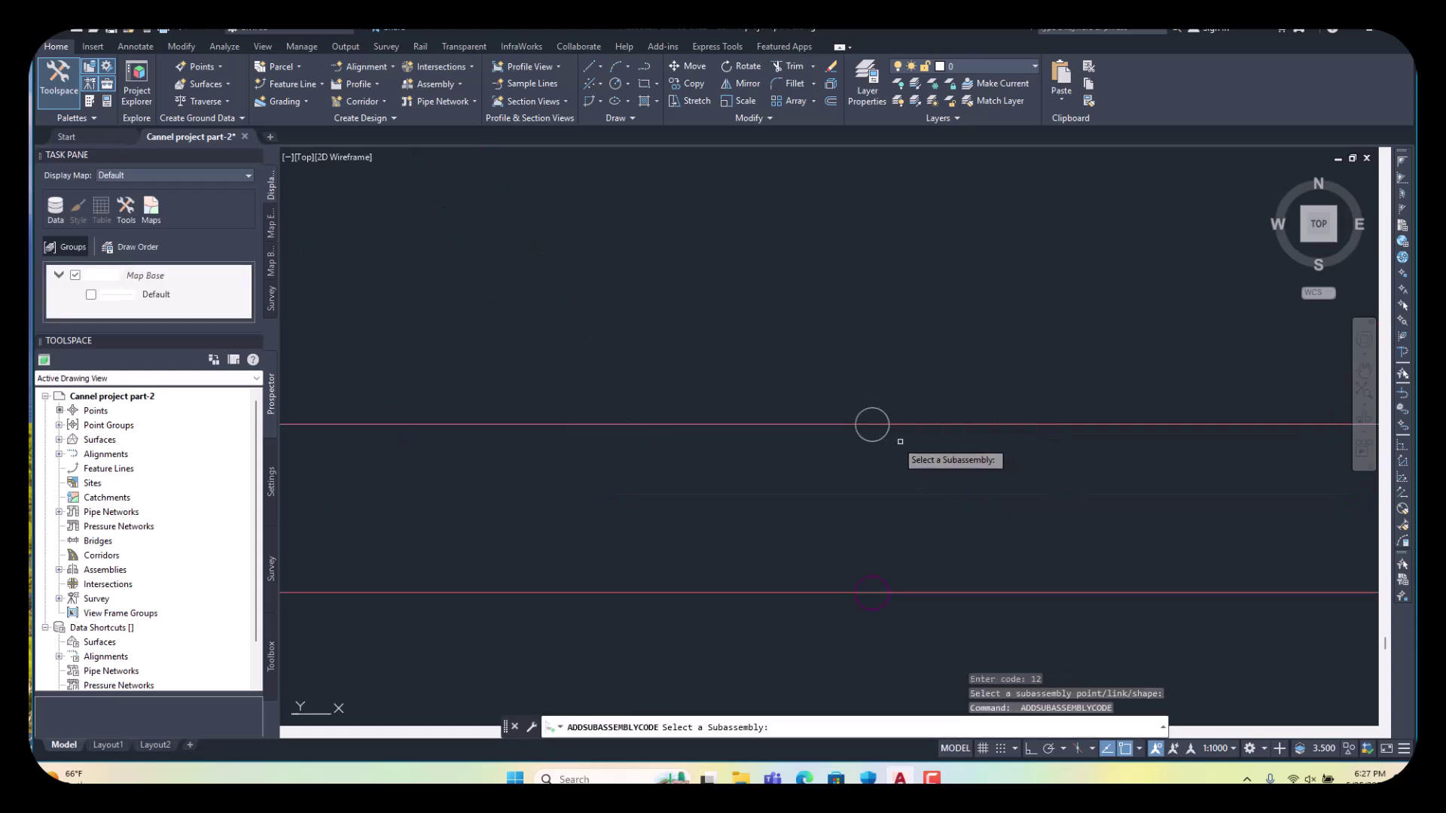
click(871, 424)
text(13)
key(Return)
key(Return)
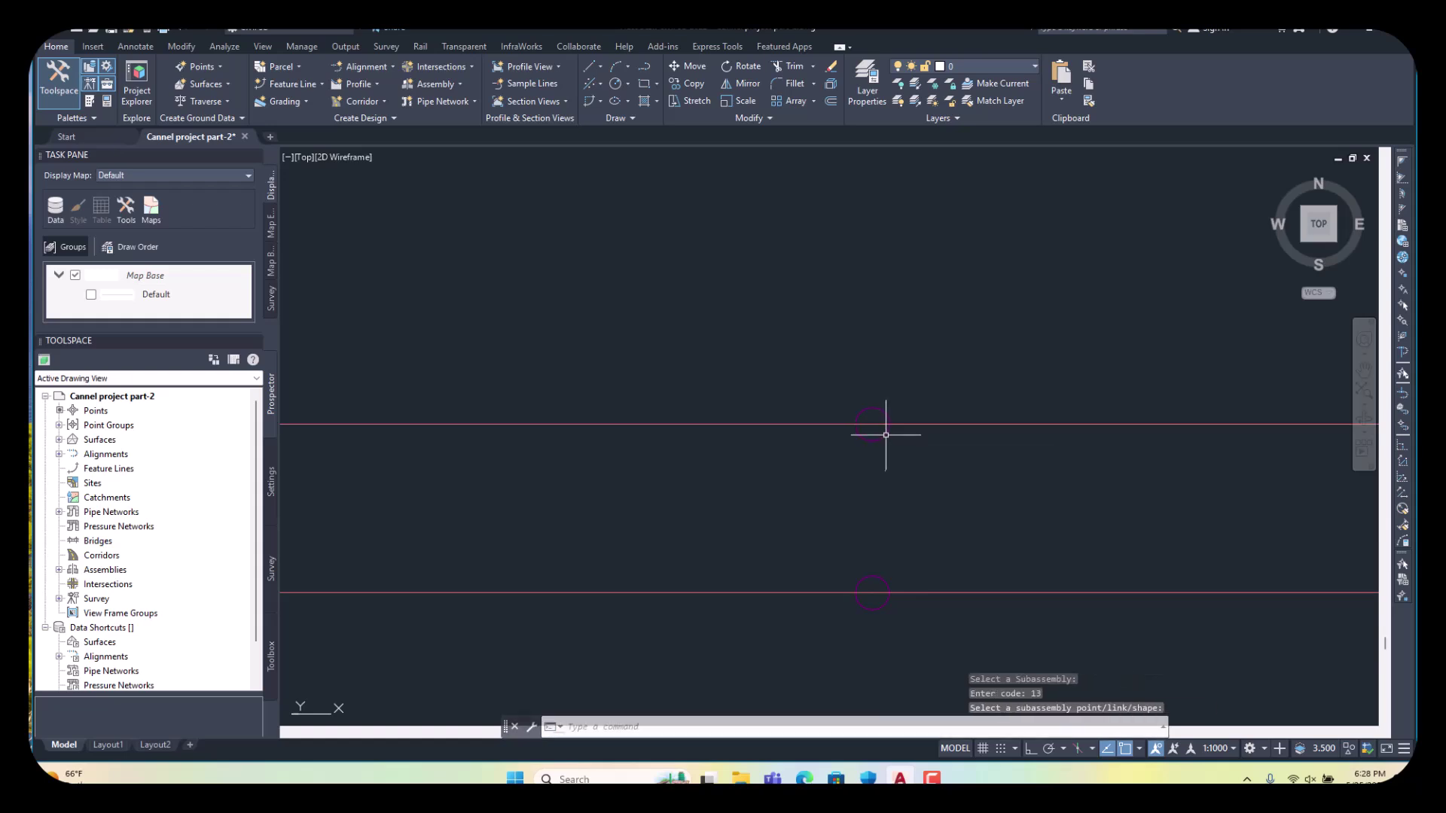
scroll(691, 444, down, 5)
scroll(846, 452, up, 5)
key(Return)
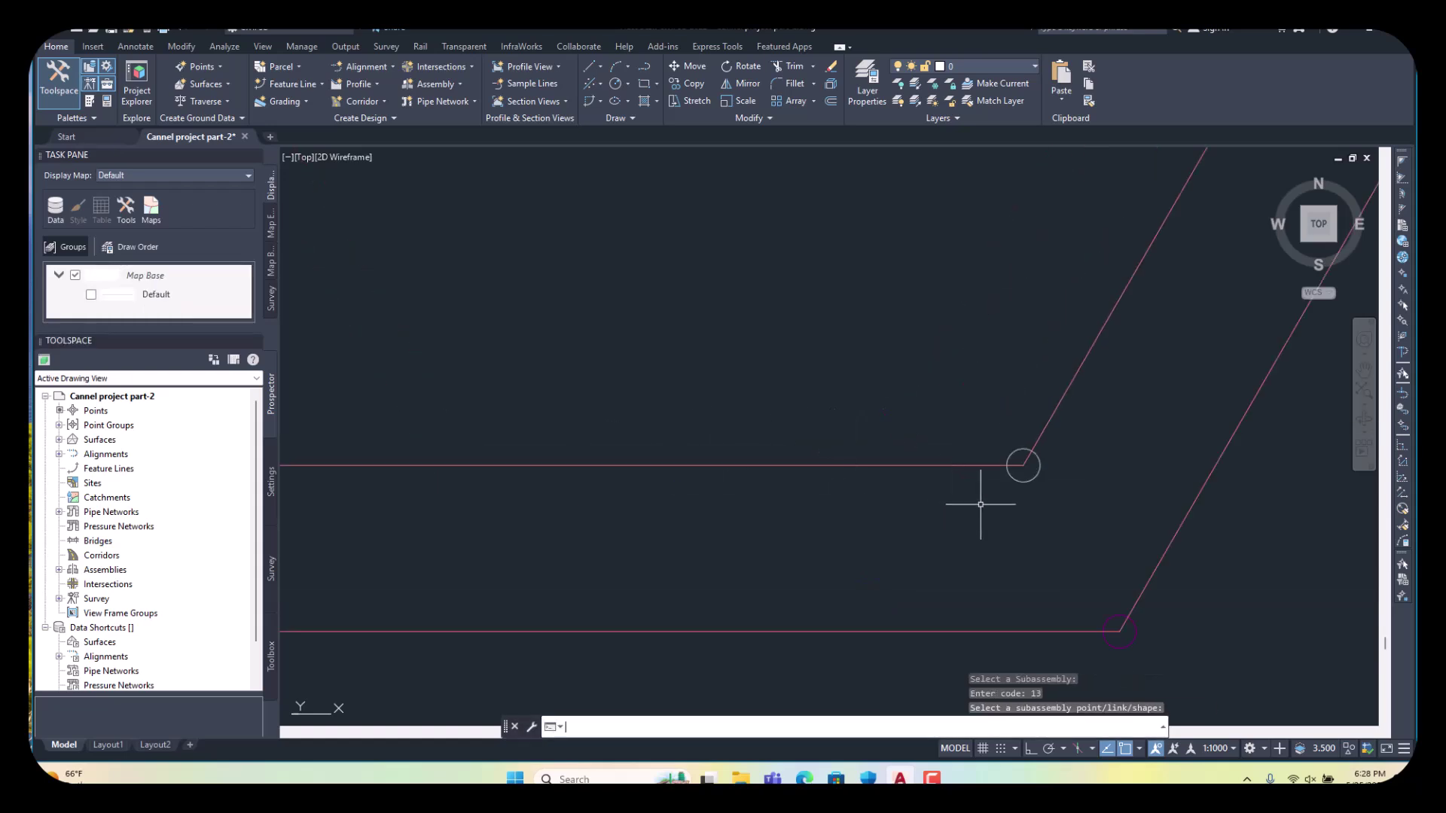
click(1010, 474)
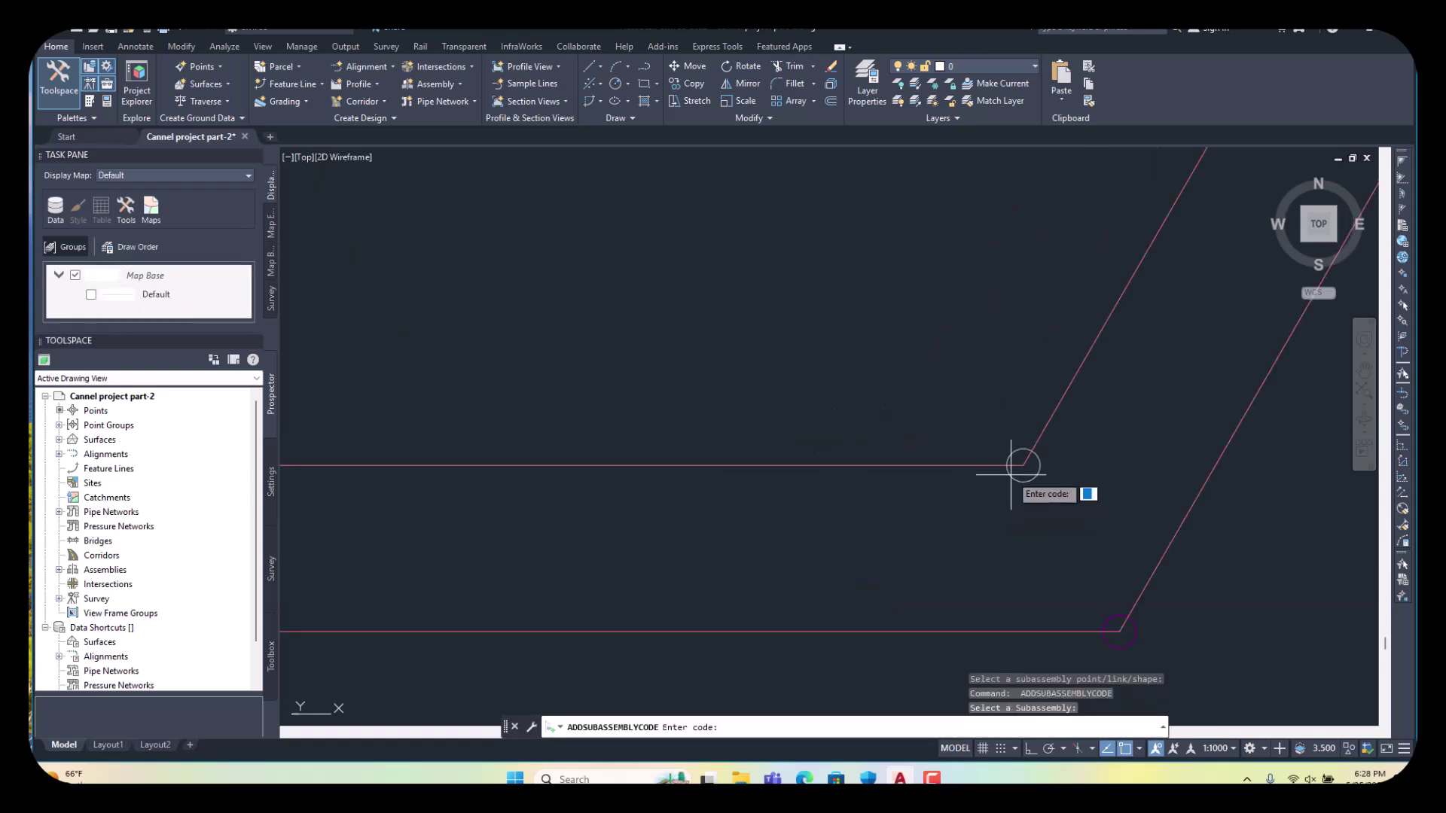
text(14)
key(Return)
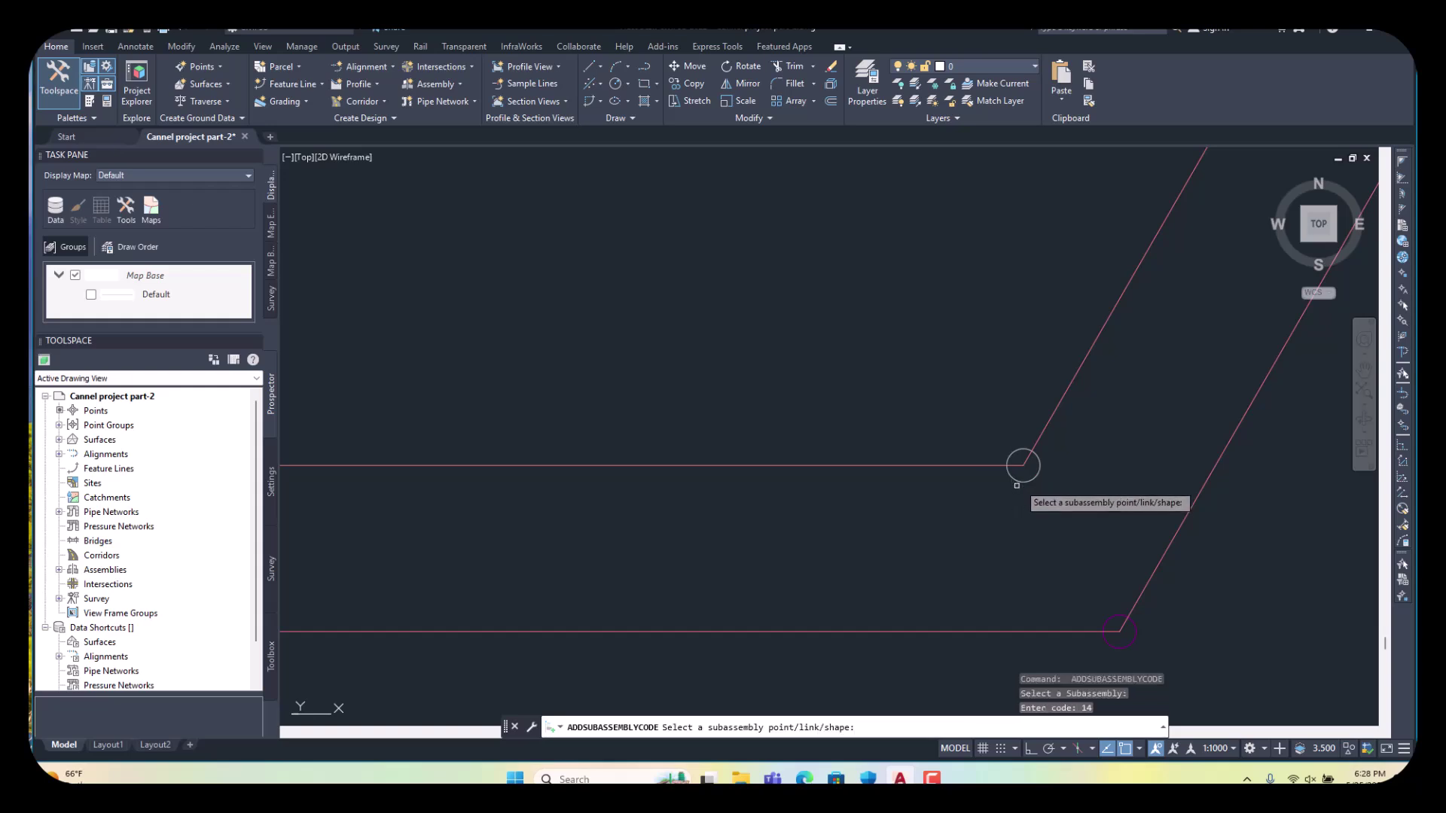
key(Return)
scroll(1018, 468, down, 2)
scroll(920, 489, down, 8)
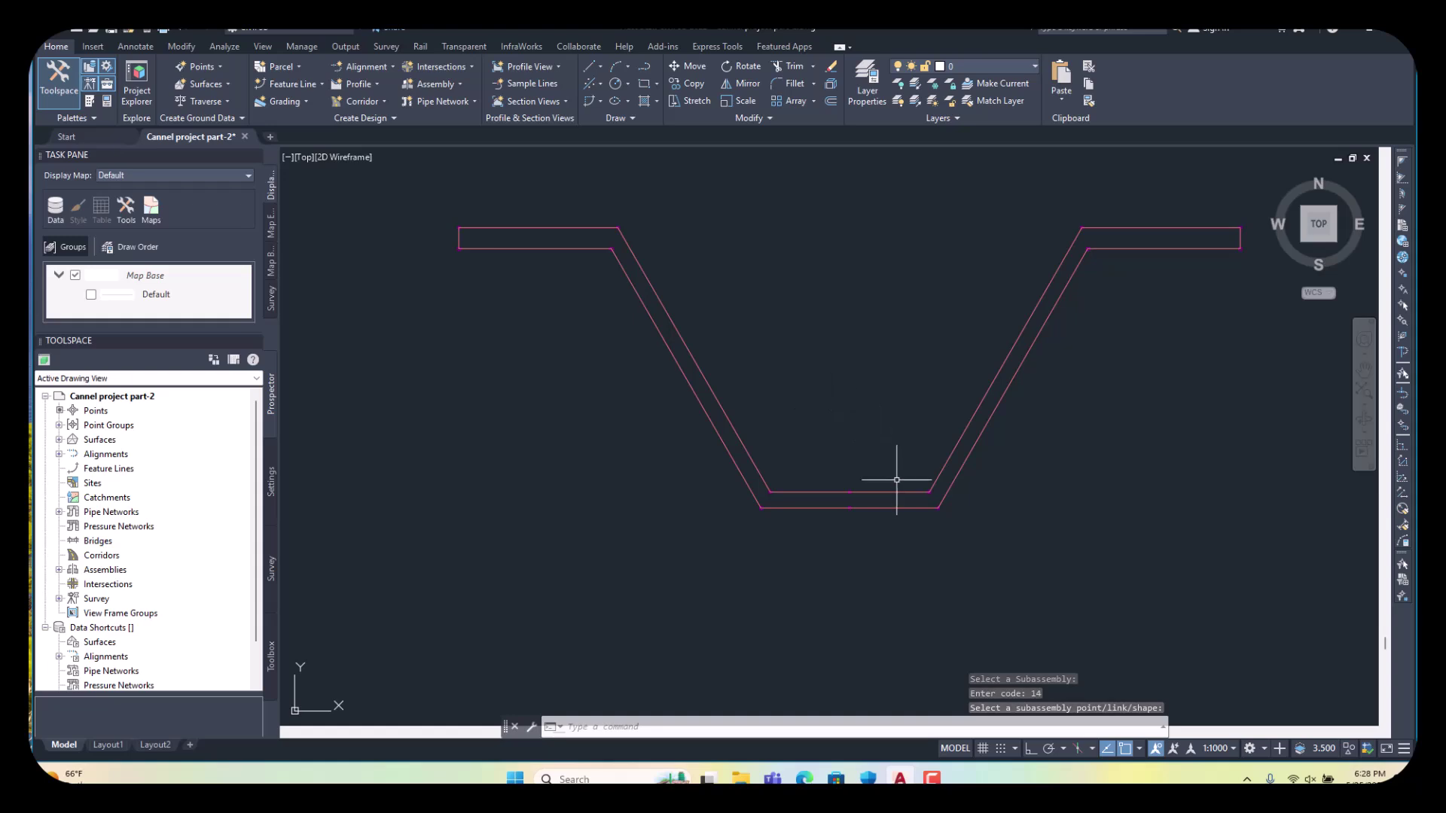
scroll(1257, 244, up, 2)
scroll(1257, 244, up, 3)
mouse_move(1146, 303)
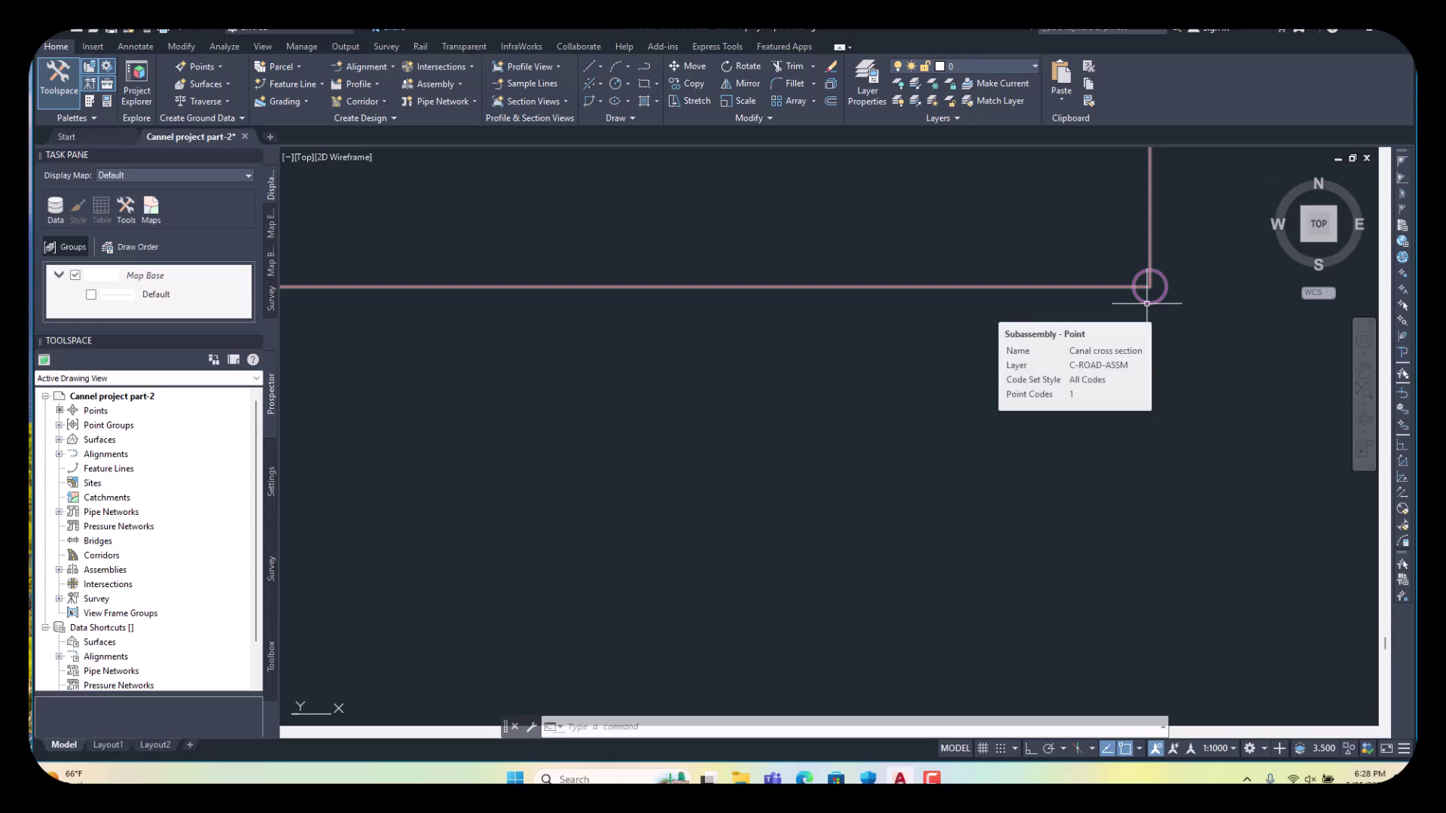
scroll(1141, 309, down, 5)
scroll(853, 584, up, 5)
scroll(811, 491, up, 2)
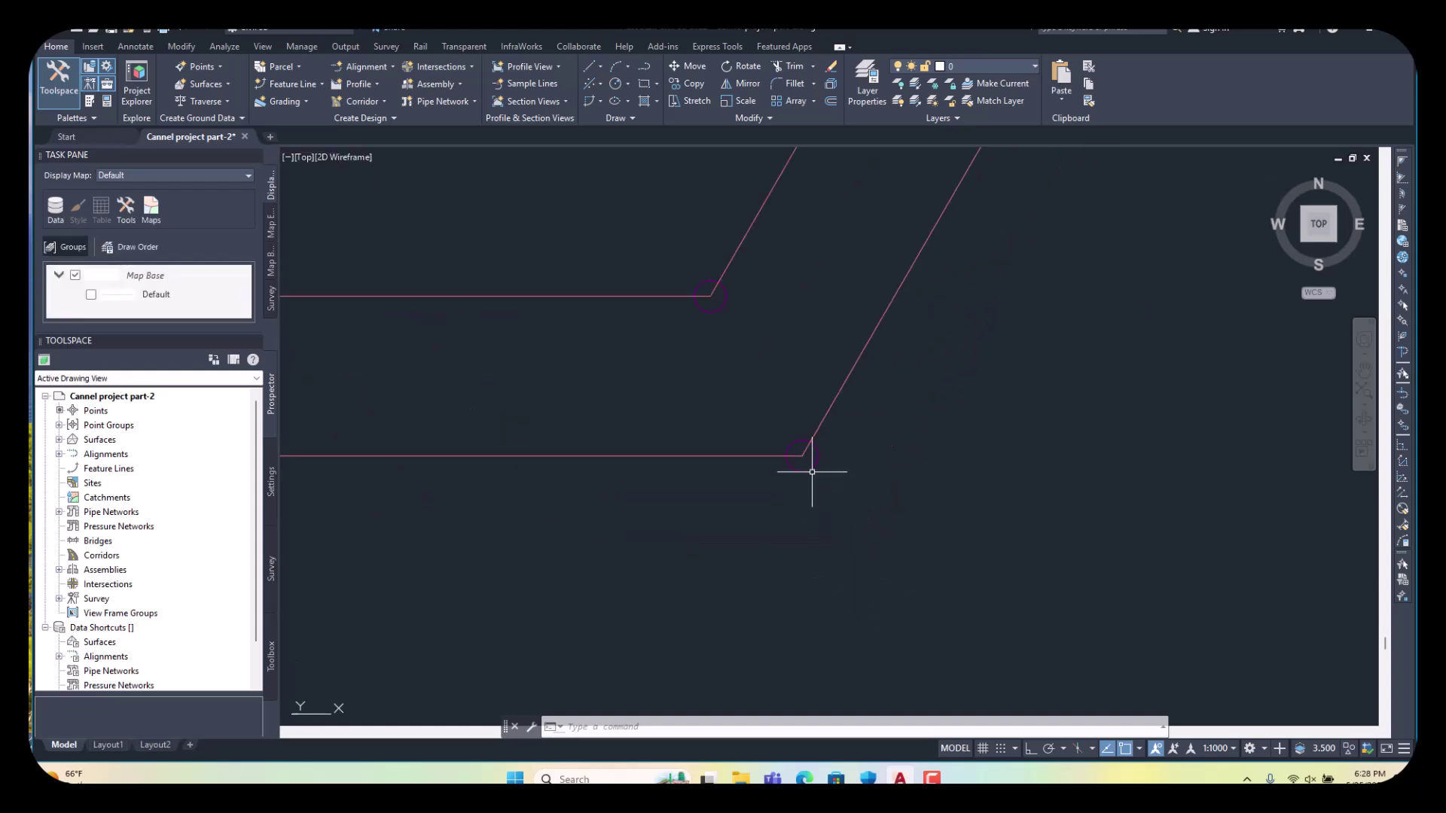
mouse_move(811, 469)
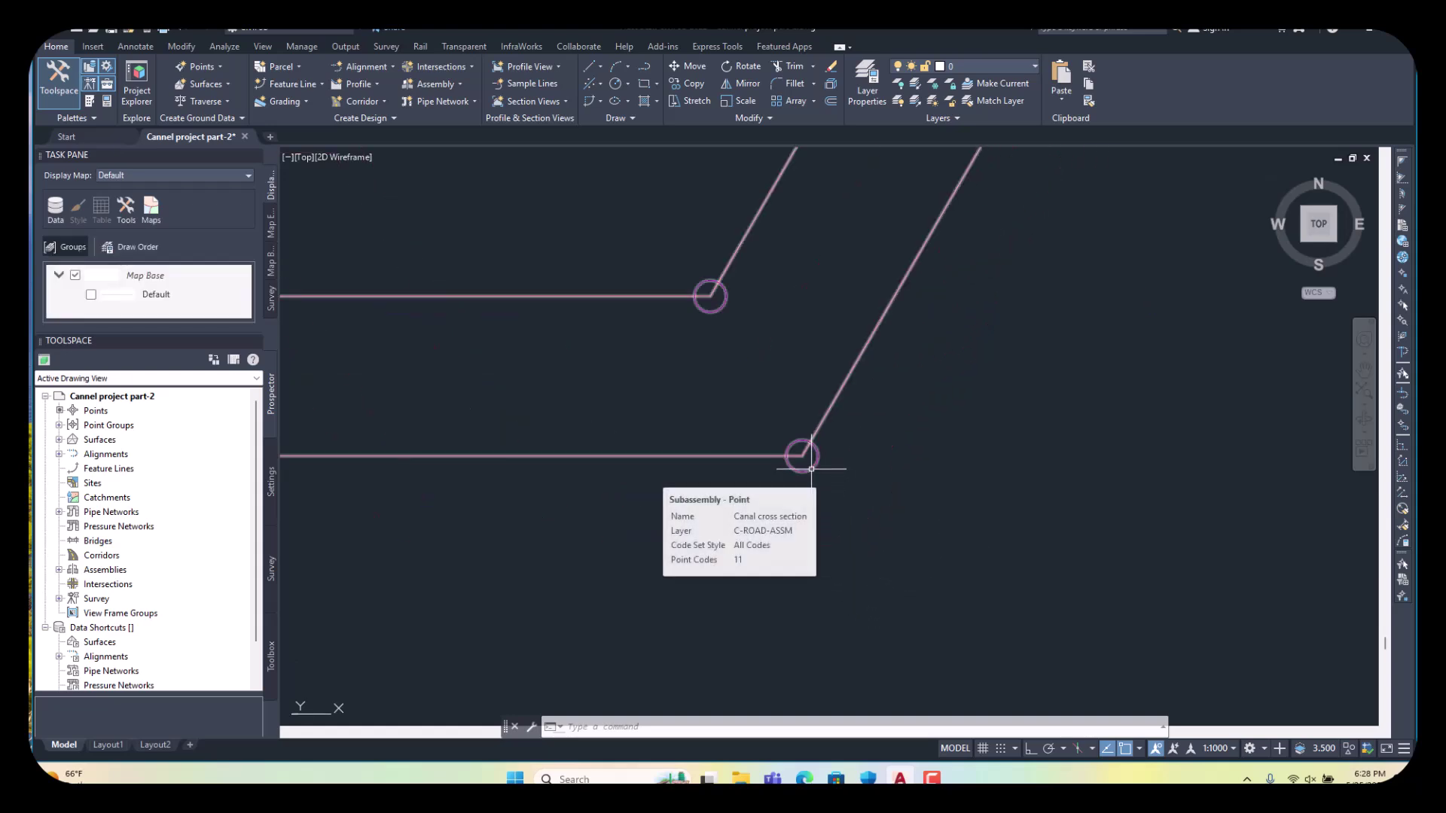
scroll(946, 500, down, 3)
scroll(751, 546, down, 4)
scroll(600, 399, up, 2)
scroll(662, 301, up, 4)
scroll(680, 299, down, 5)
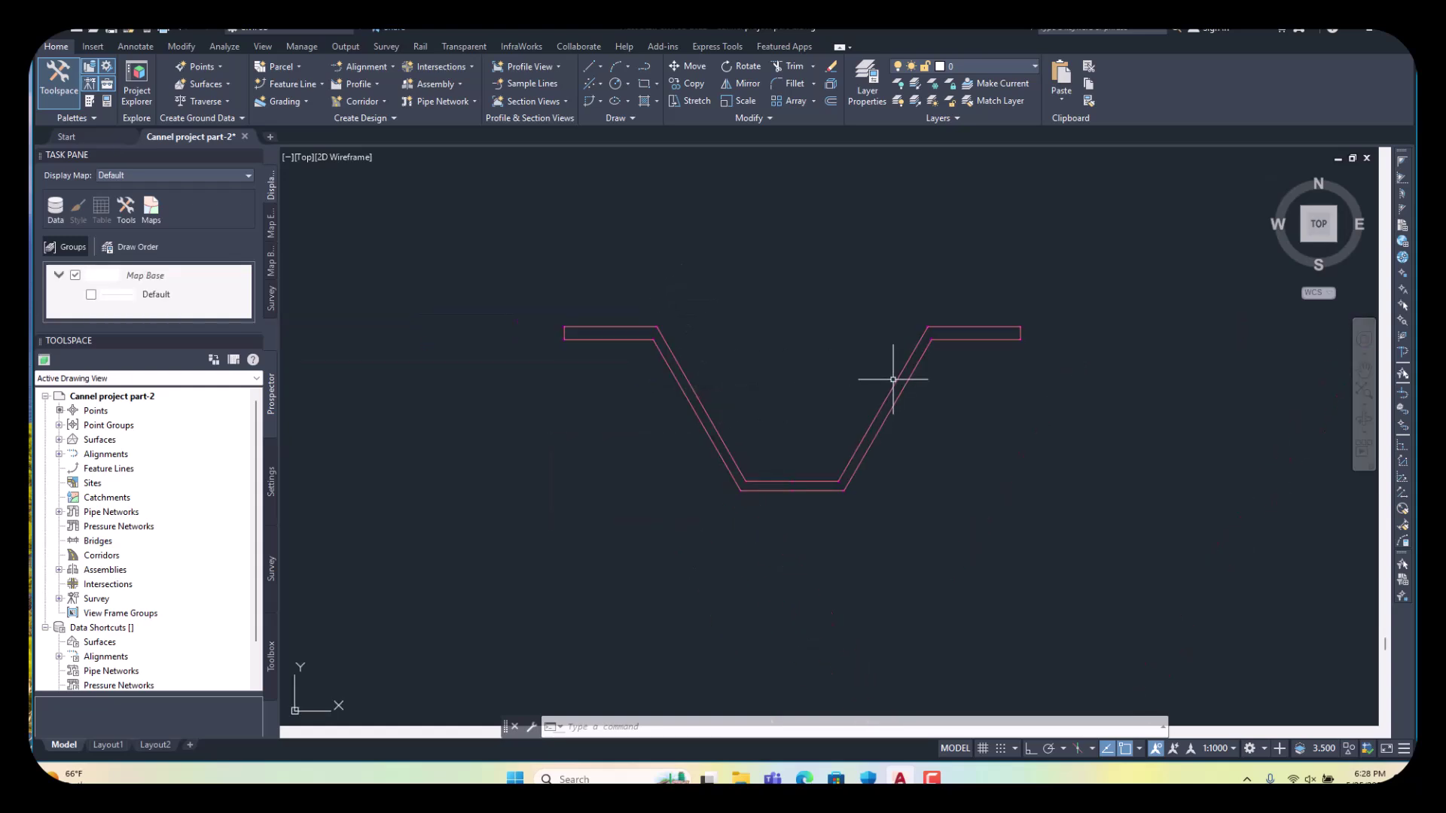
scroll(1009, 315, up, 5)
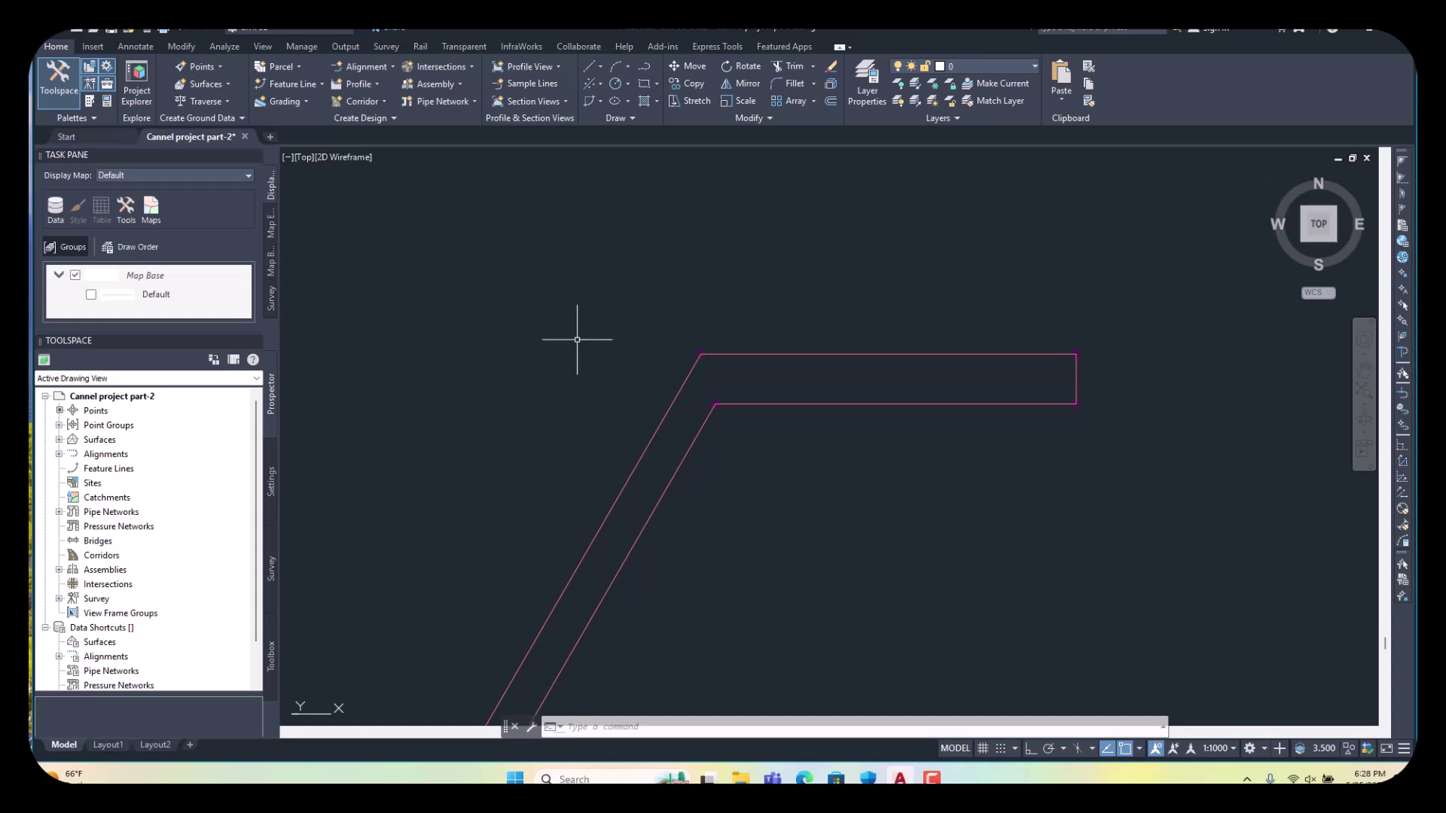
- Select the canal subassembly and assign codes a and b to its links
click(742, 350)
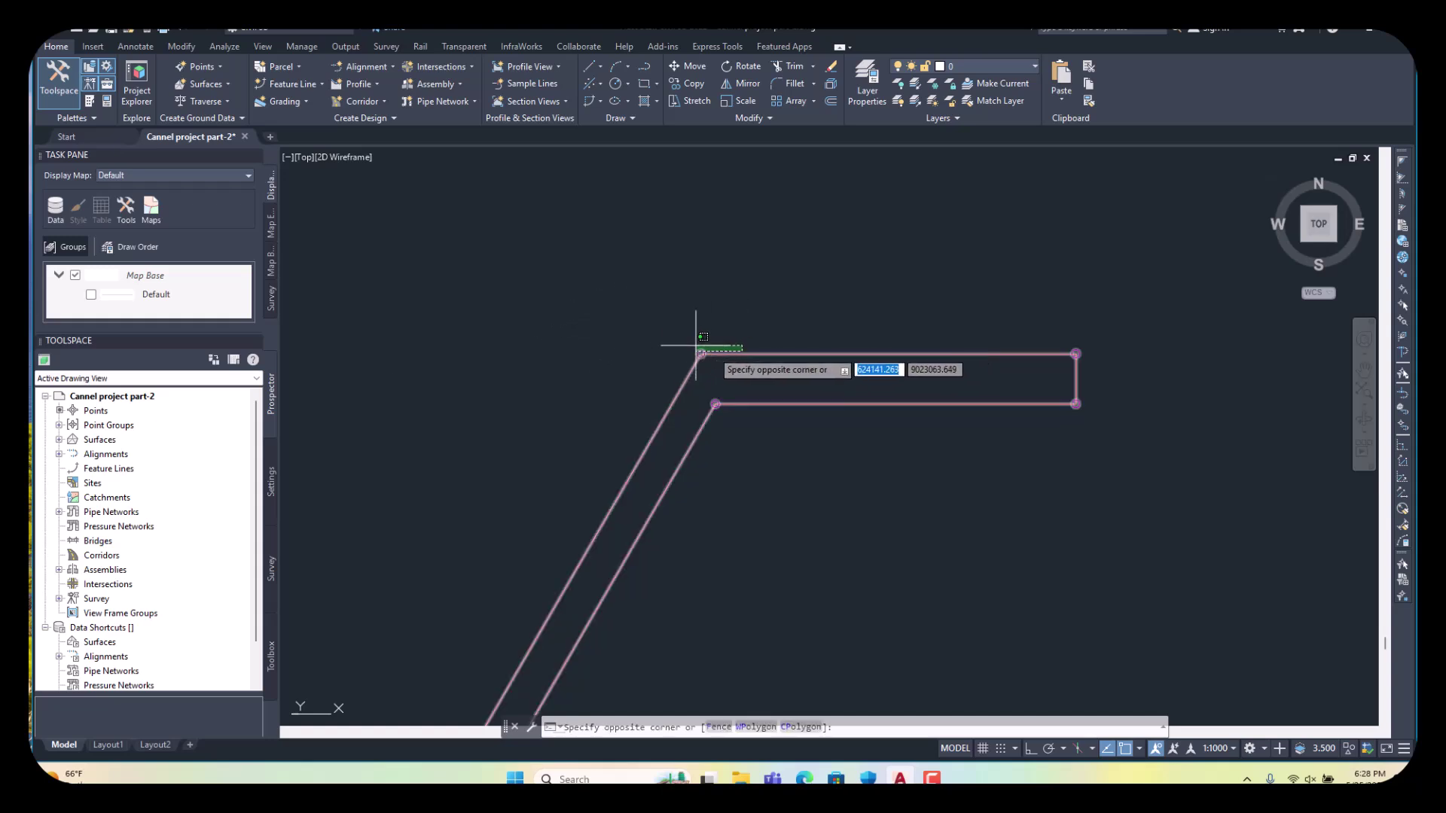
click(744, 352)
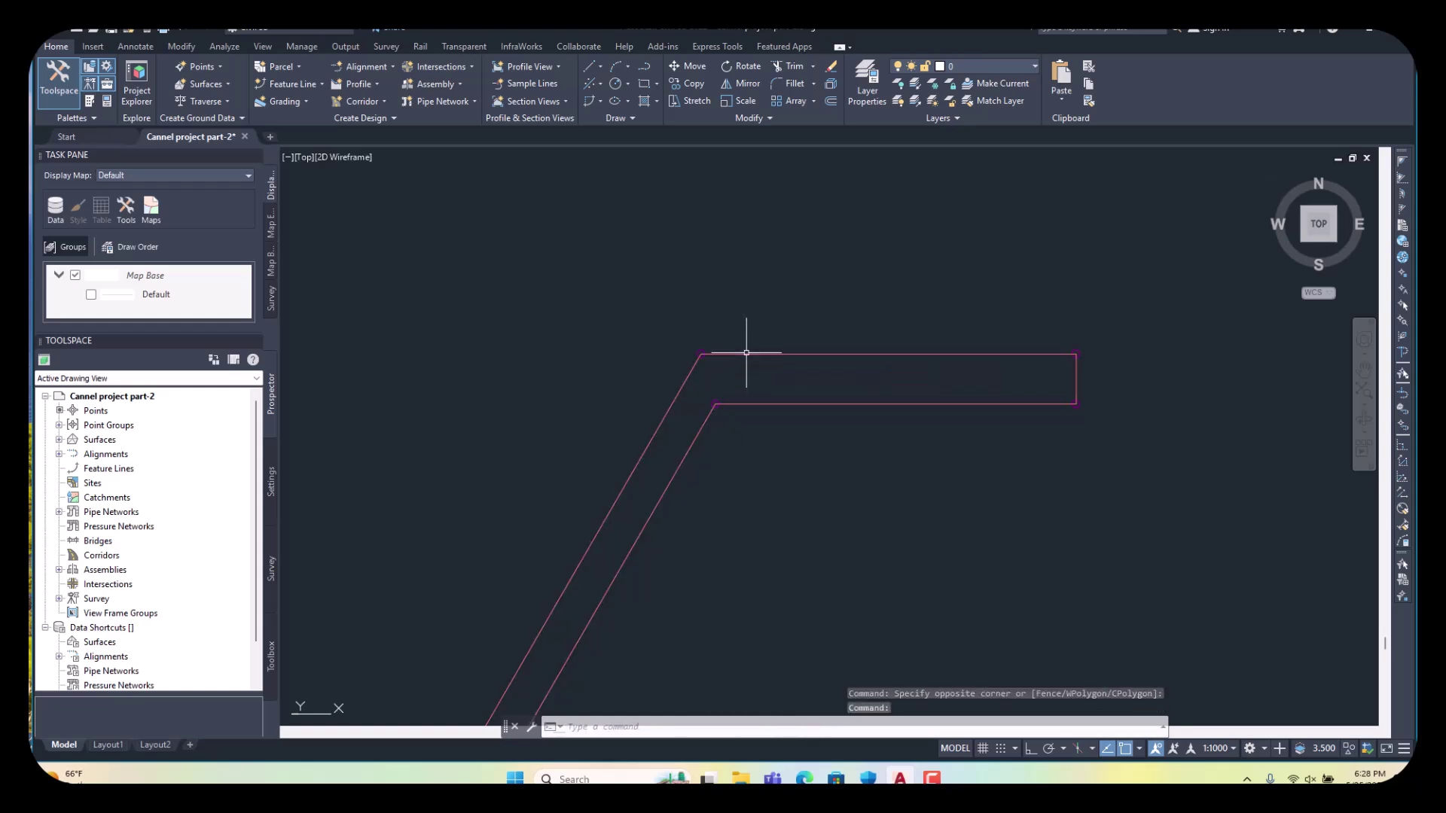
click(744, 354)
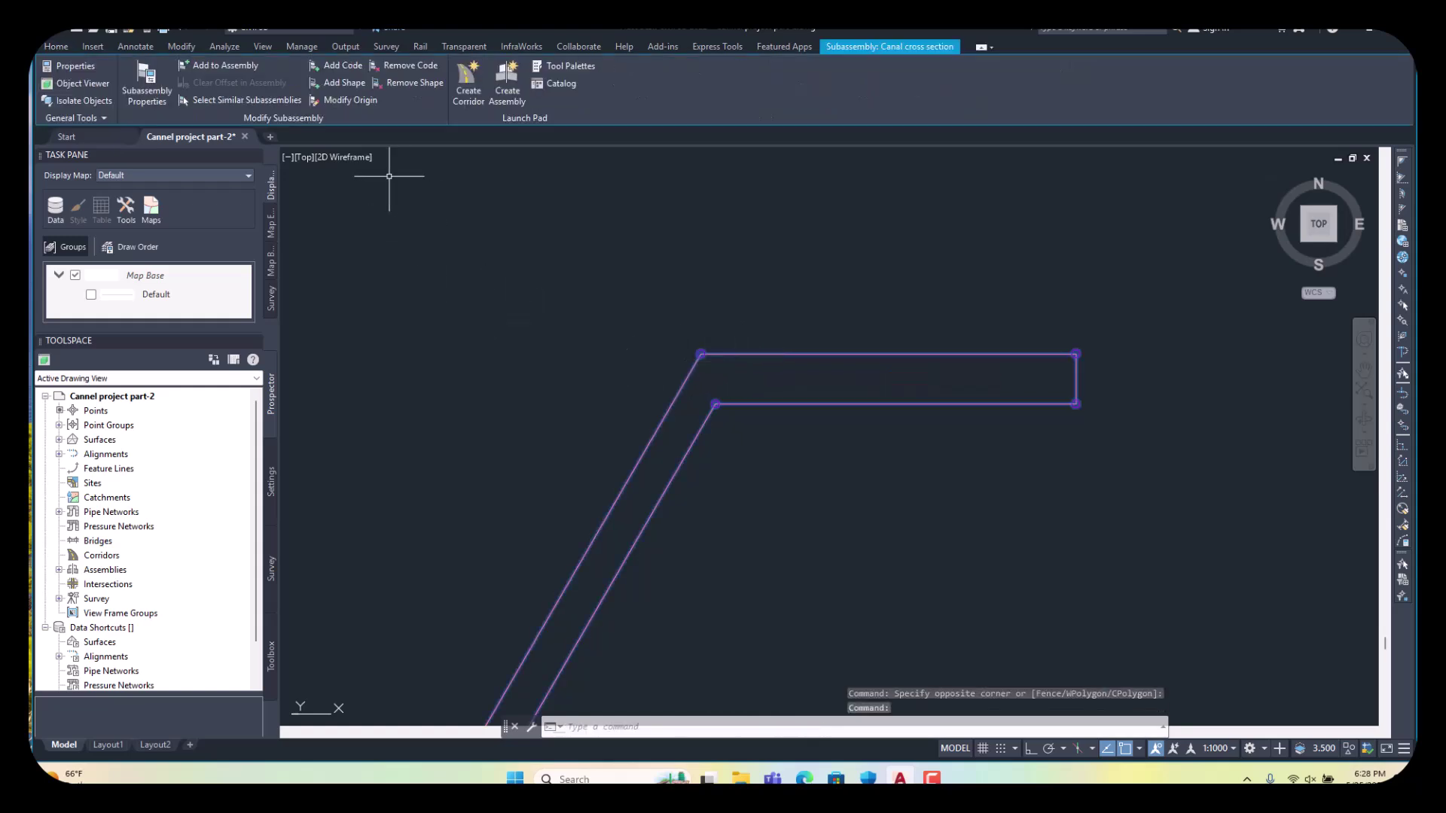
click(350, 66)
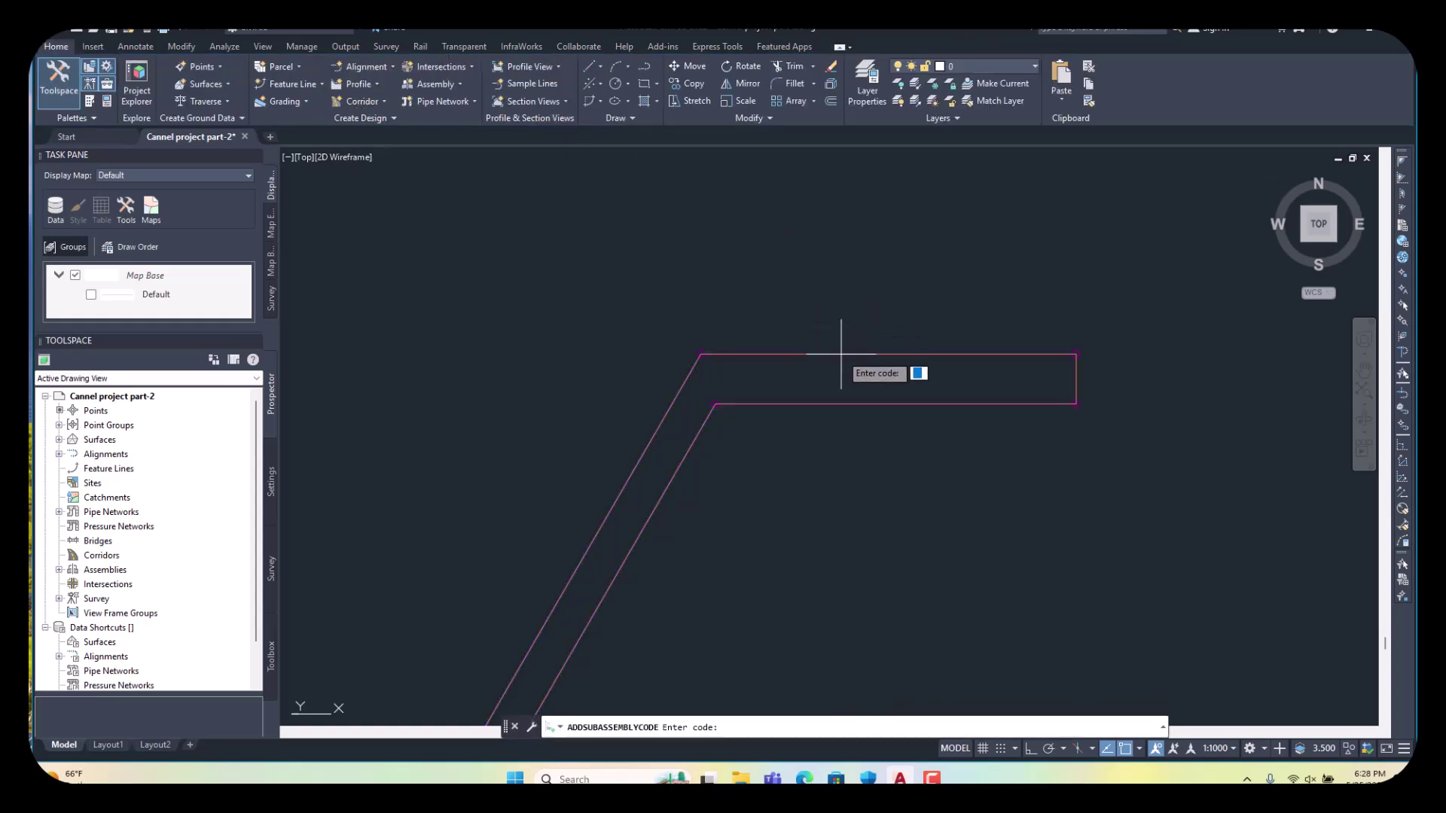
text(a)
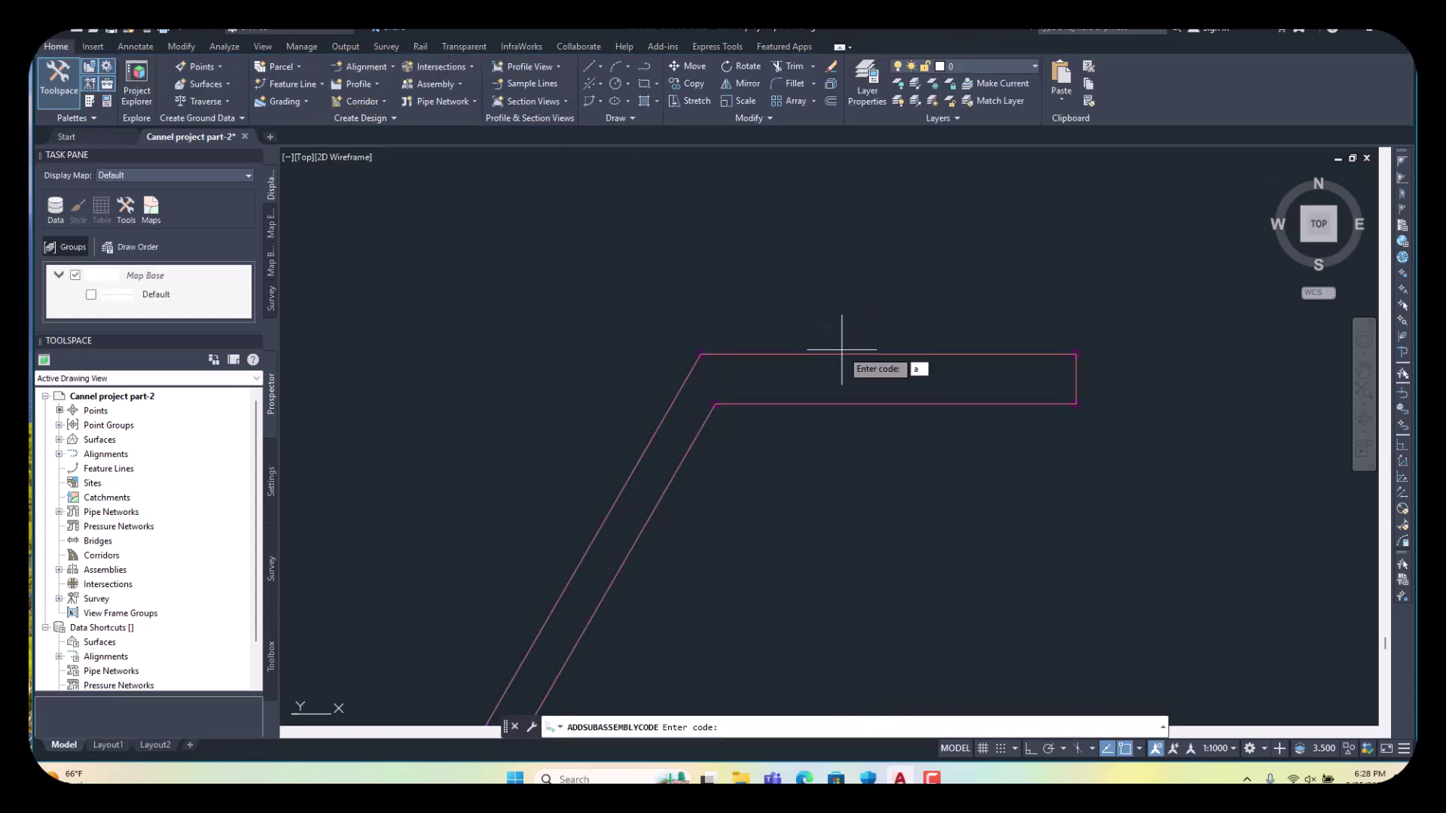
key(Return)
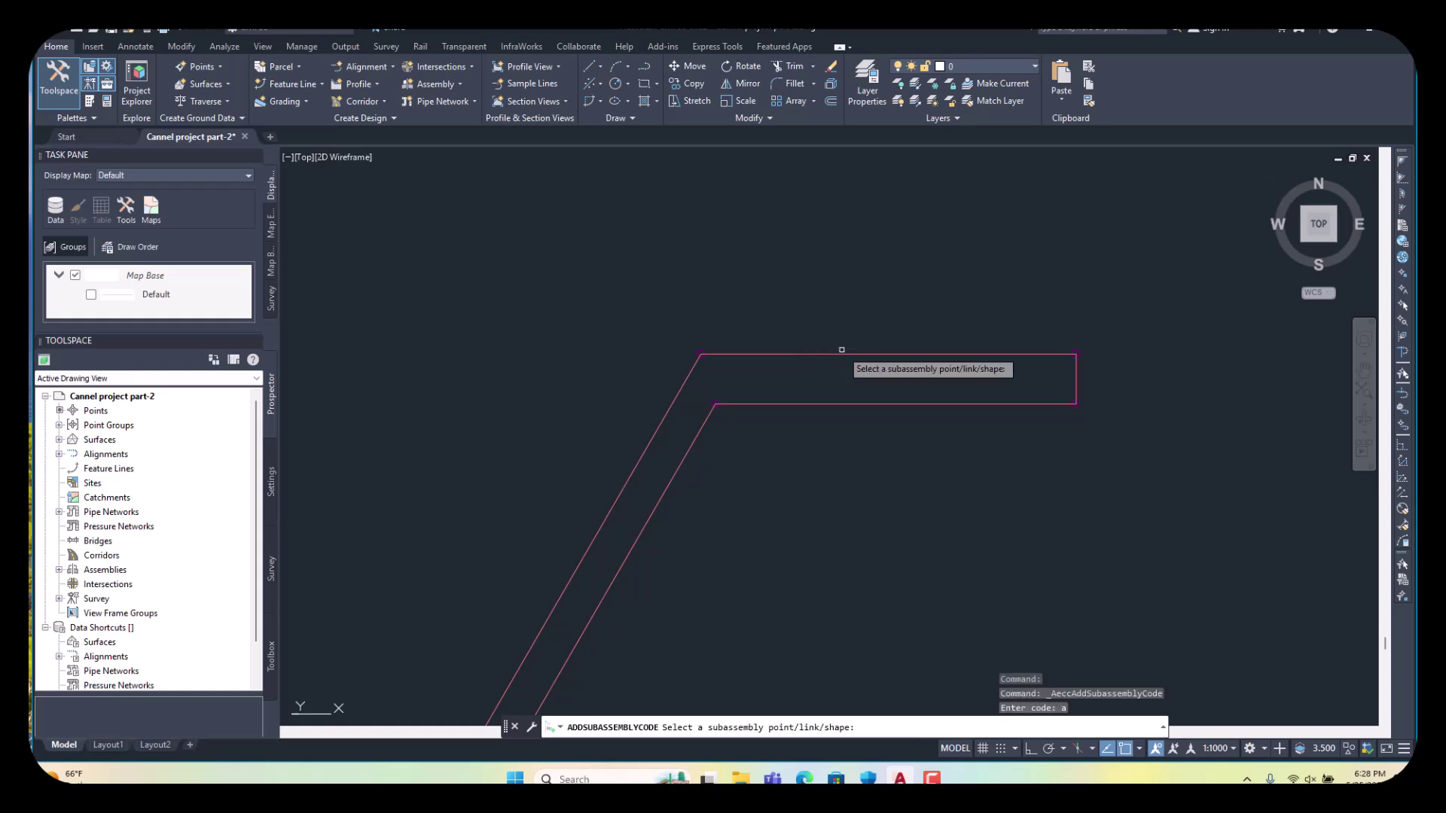
click(853, 402)
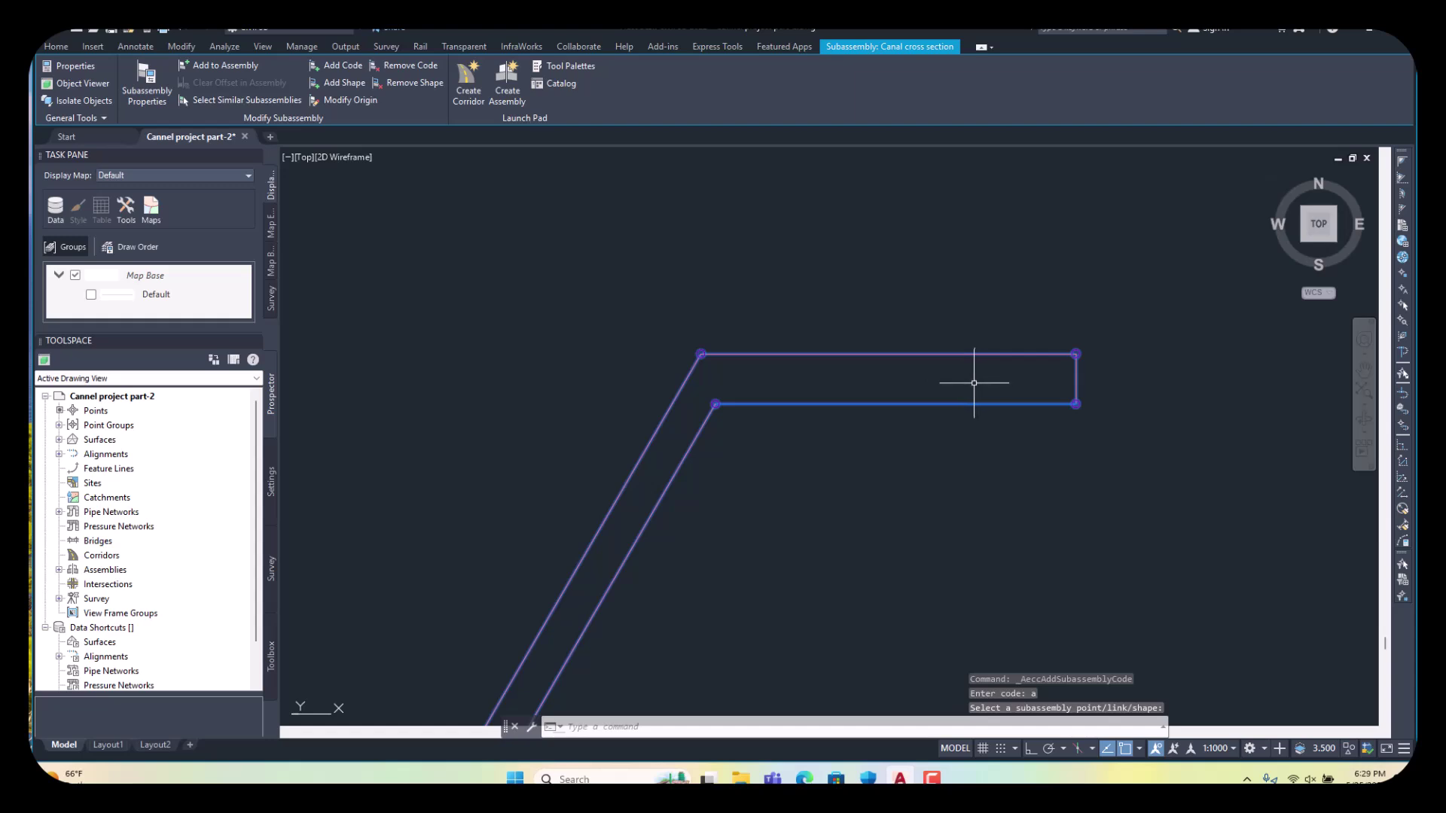
key(Return)
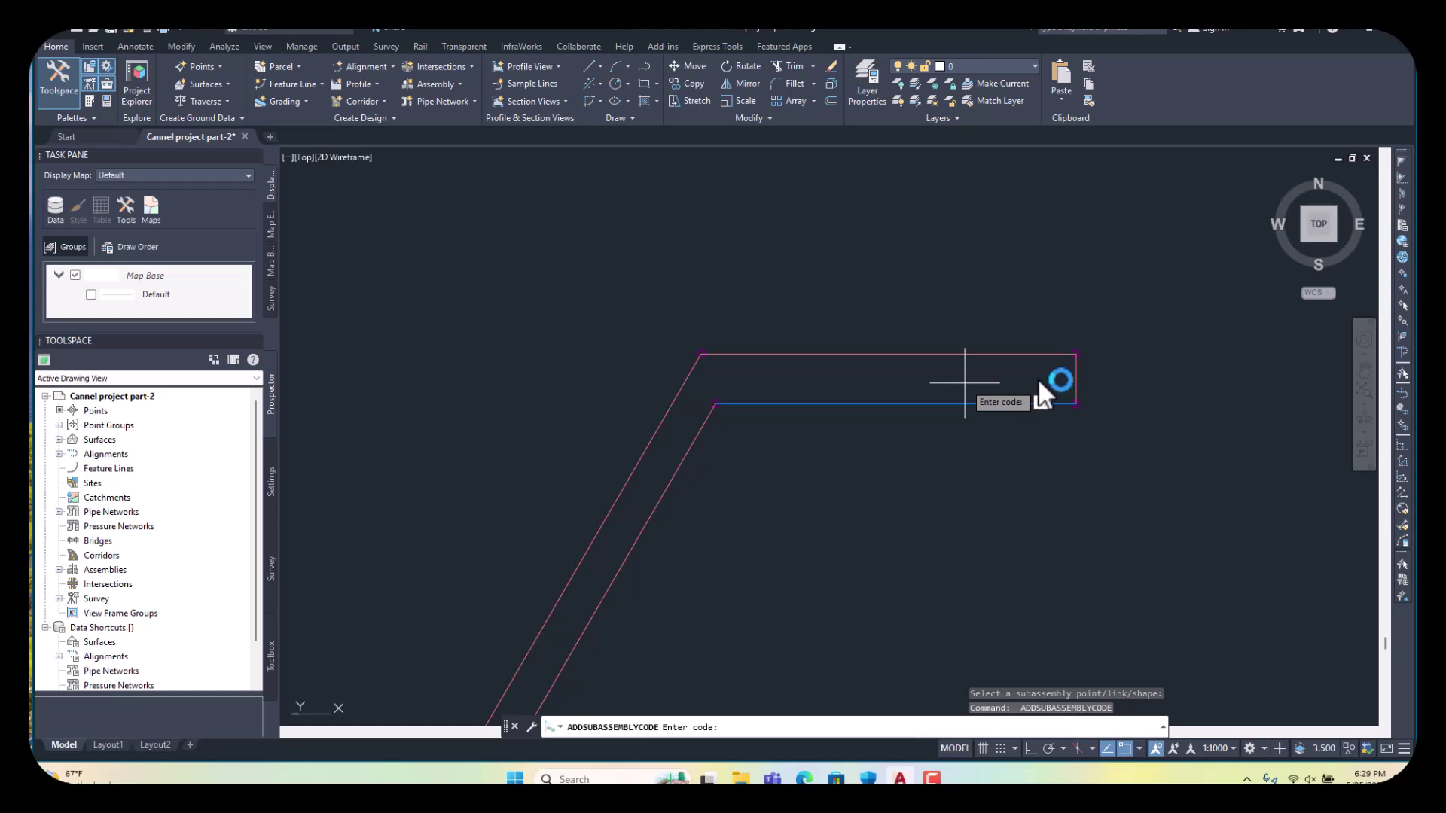
text(b)
key(Return)
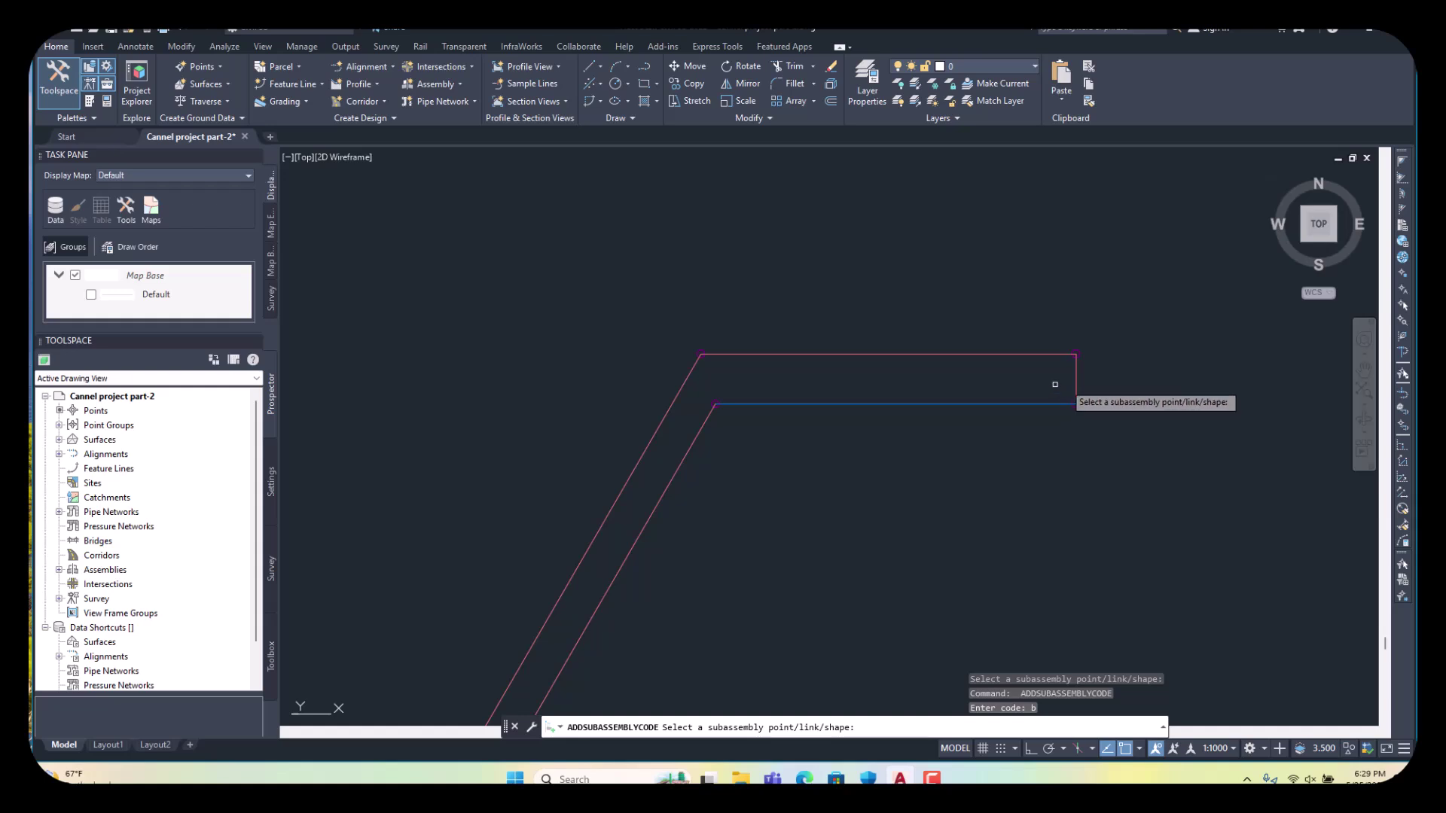
click(1074, 381)
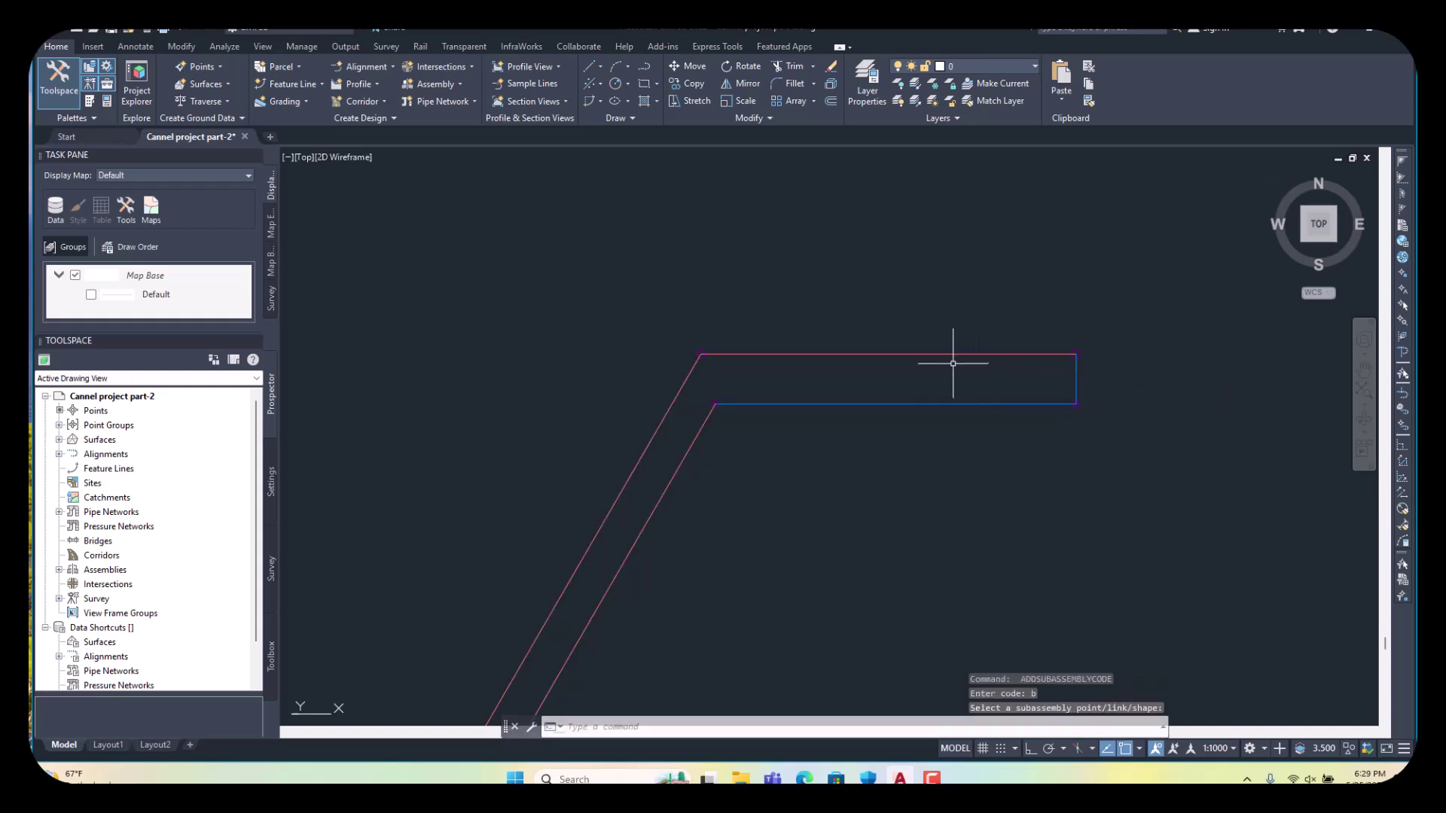
- Assign code c to the top right link of the channel
key(Return)
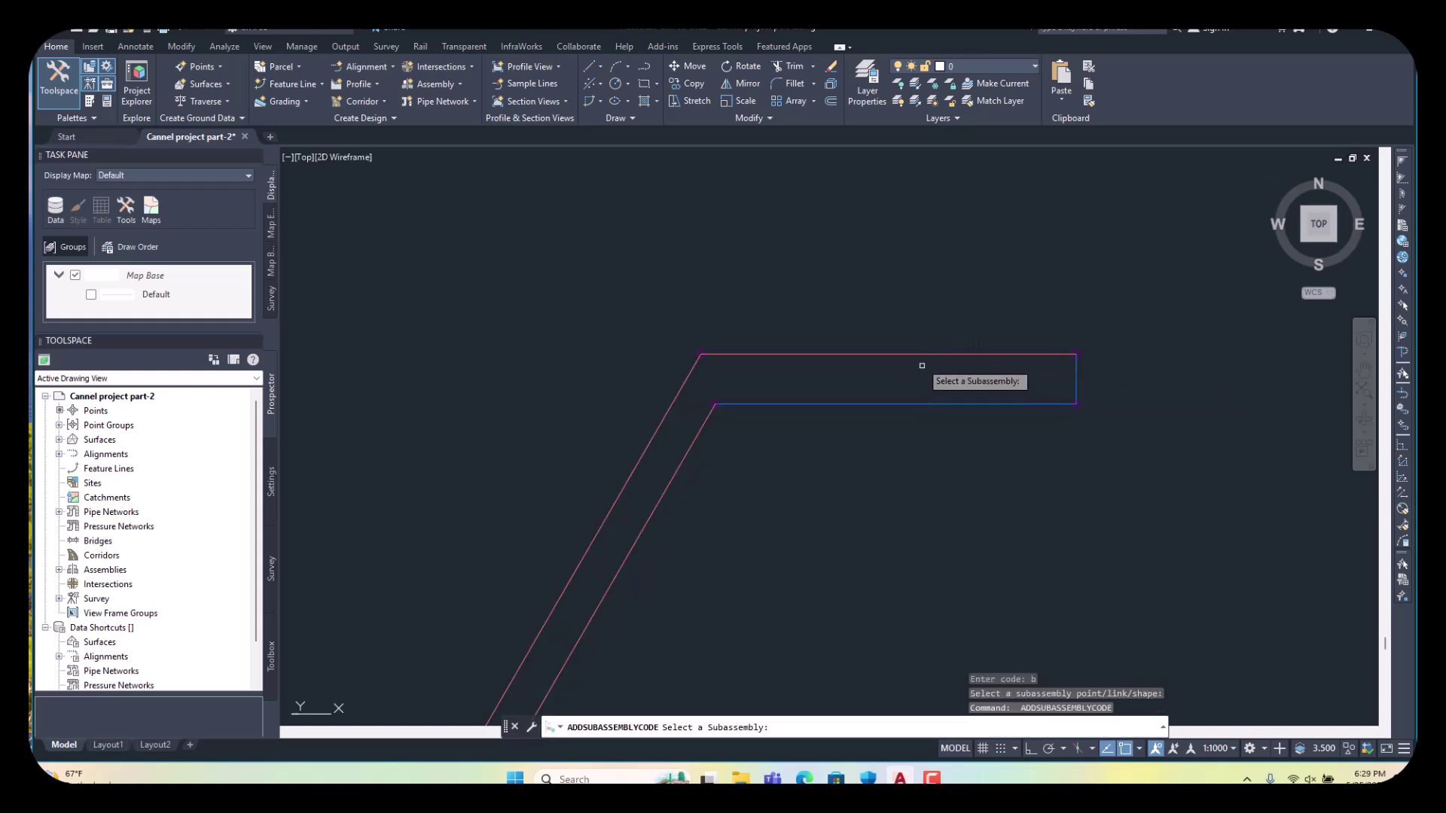
click(921, 357)
text(c)
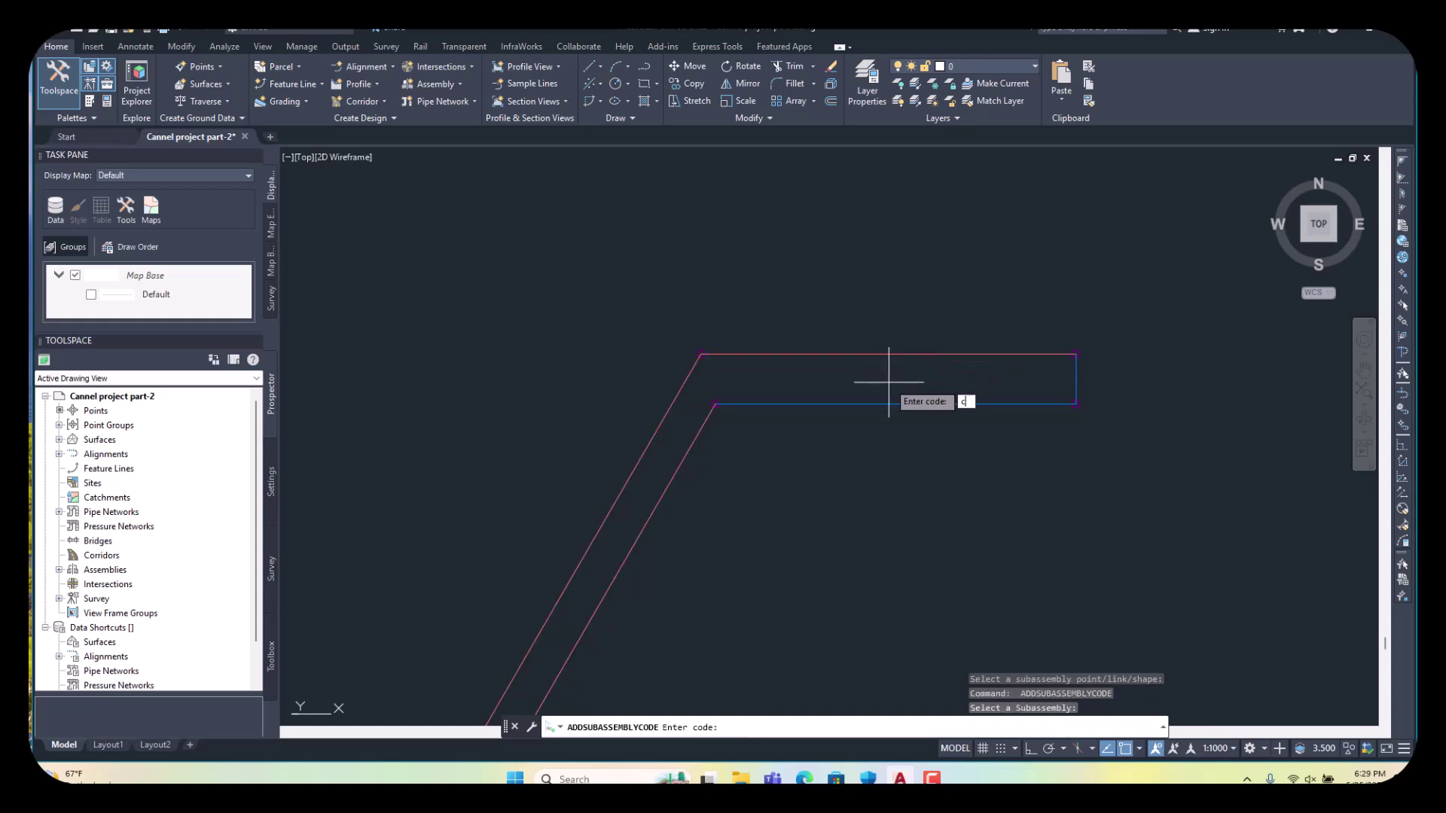
key(Return)
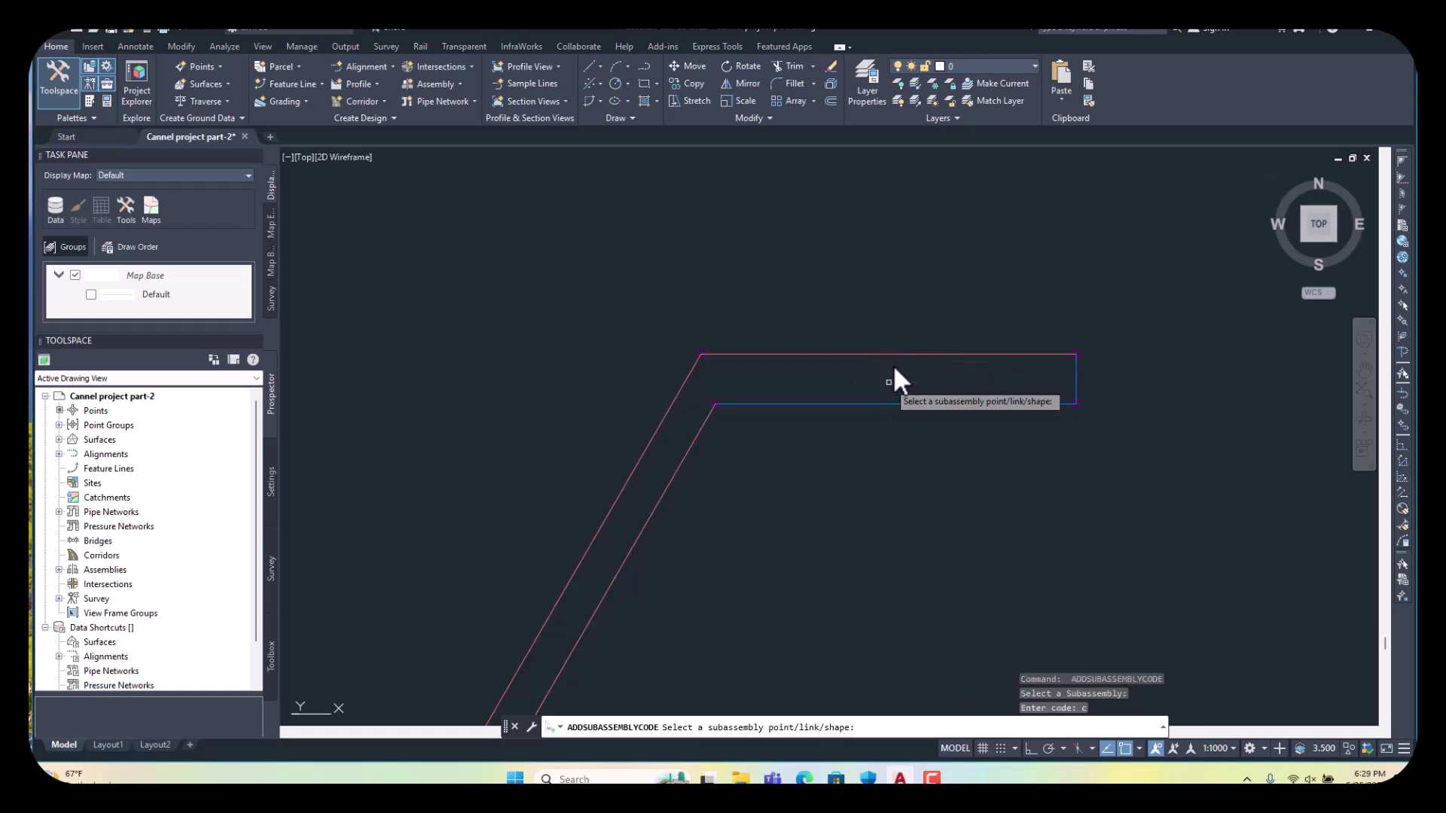
click(888, 357)
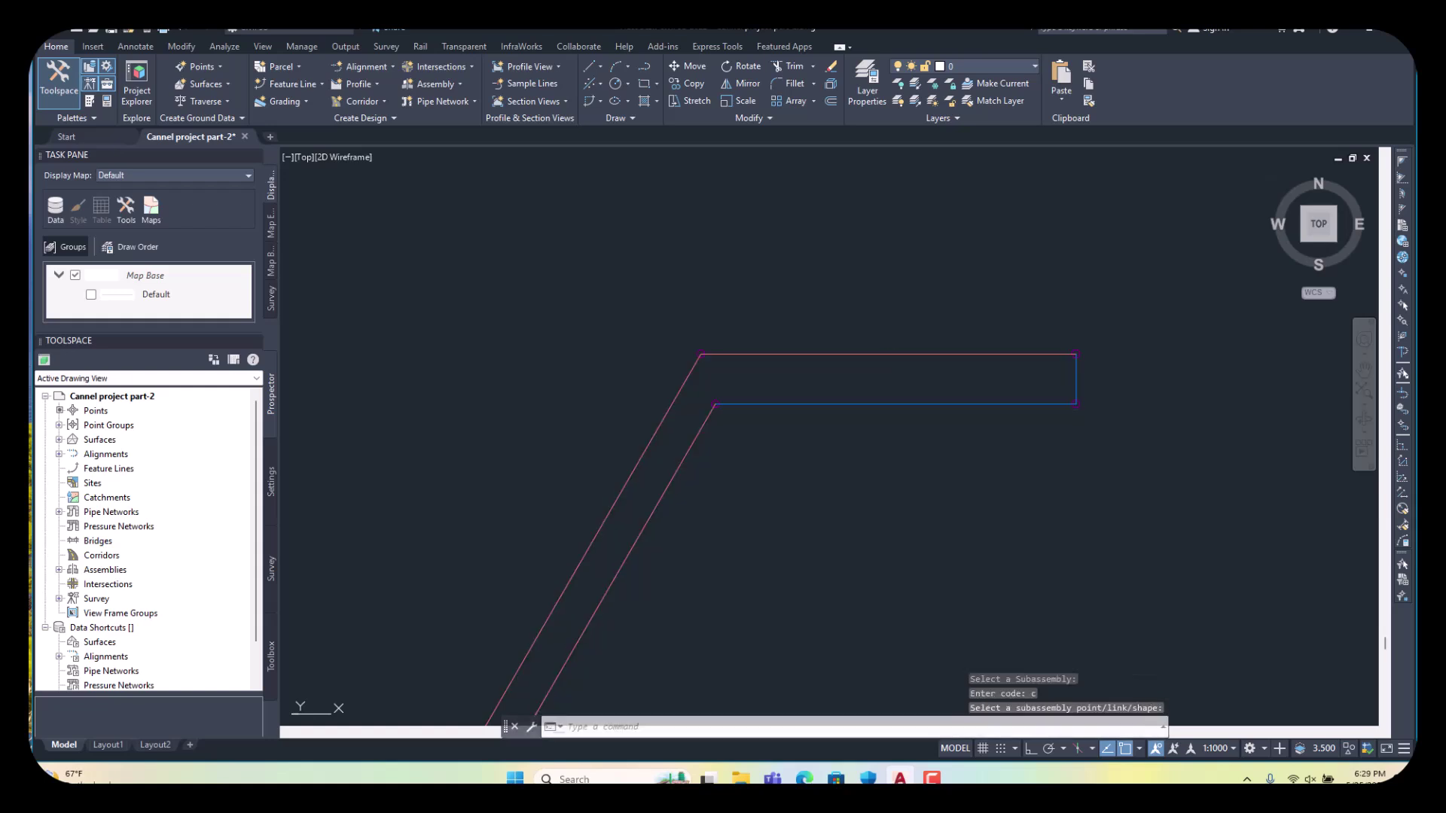
scroll(985, 373, down, 2)
scroll(941, 320, down, 5)
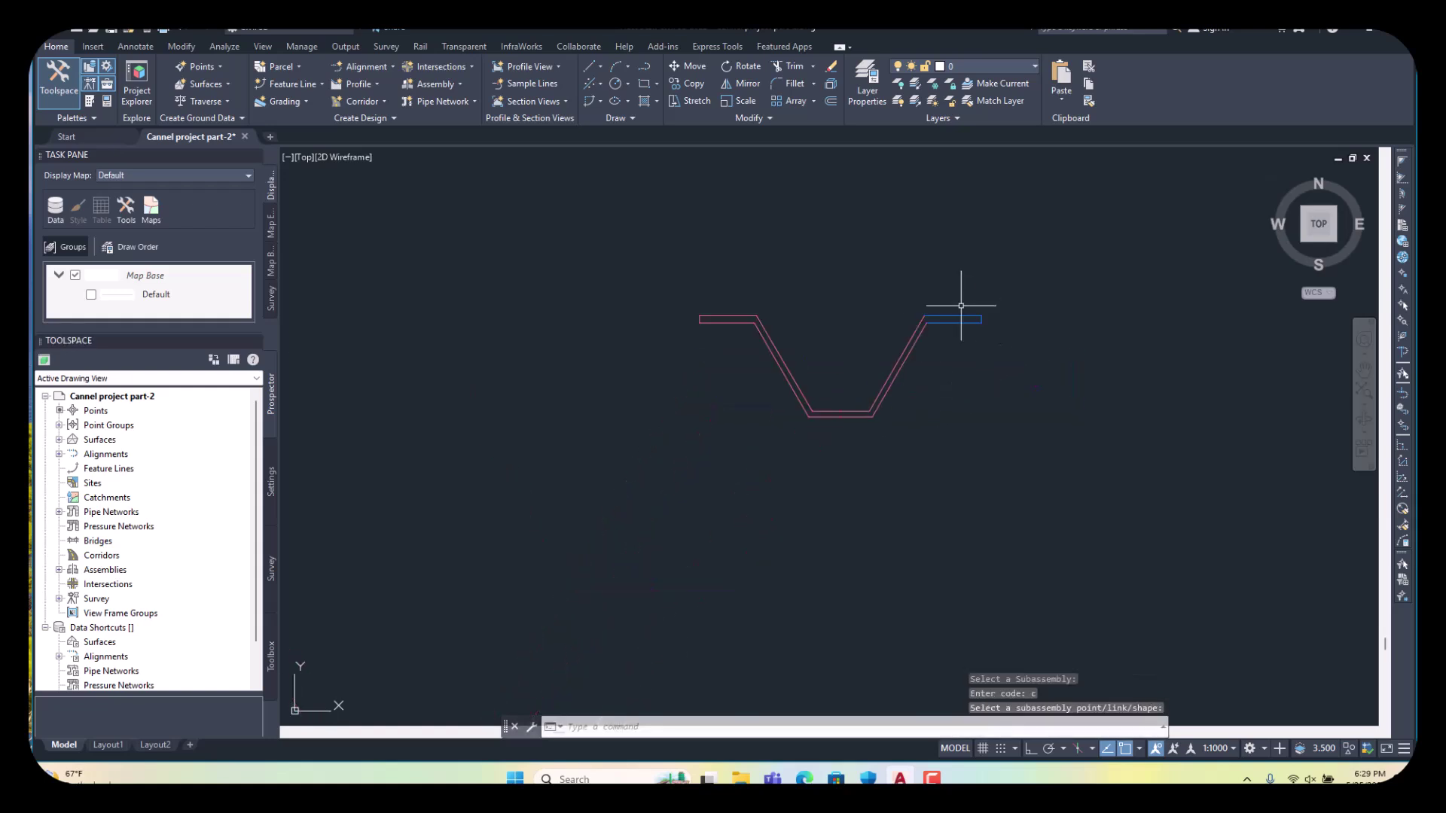
scroll(915, 312, up, 2)
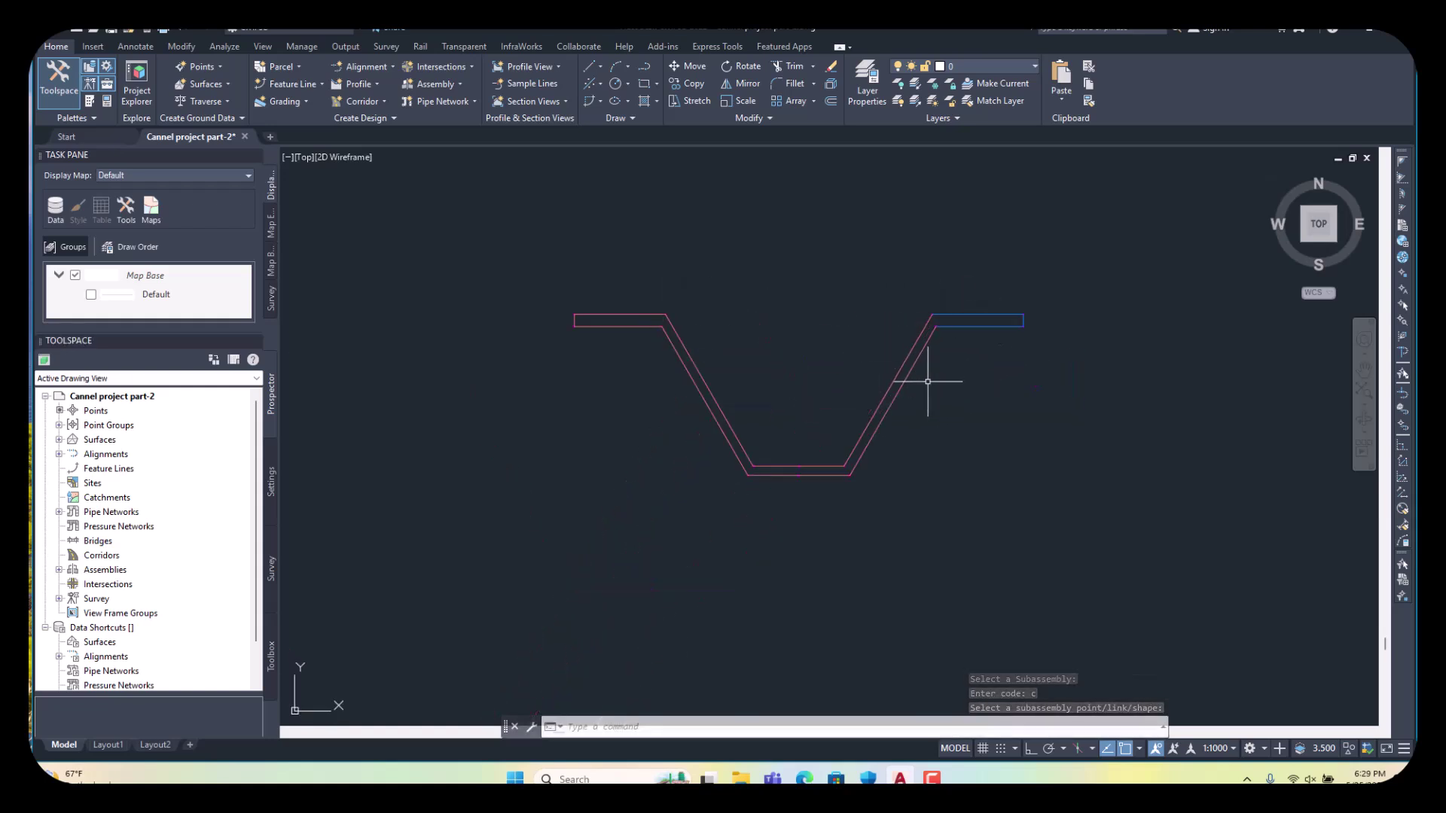
- Assign codes d and e to the lower and inner right slope links
key(Return)
scroll(911, 390, up, 2)
click(896, 376)
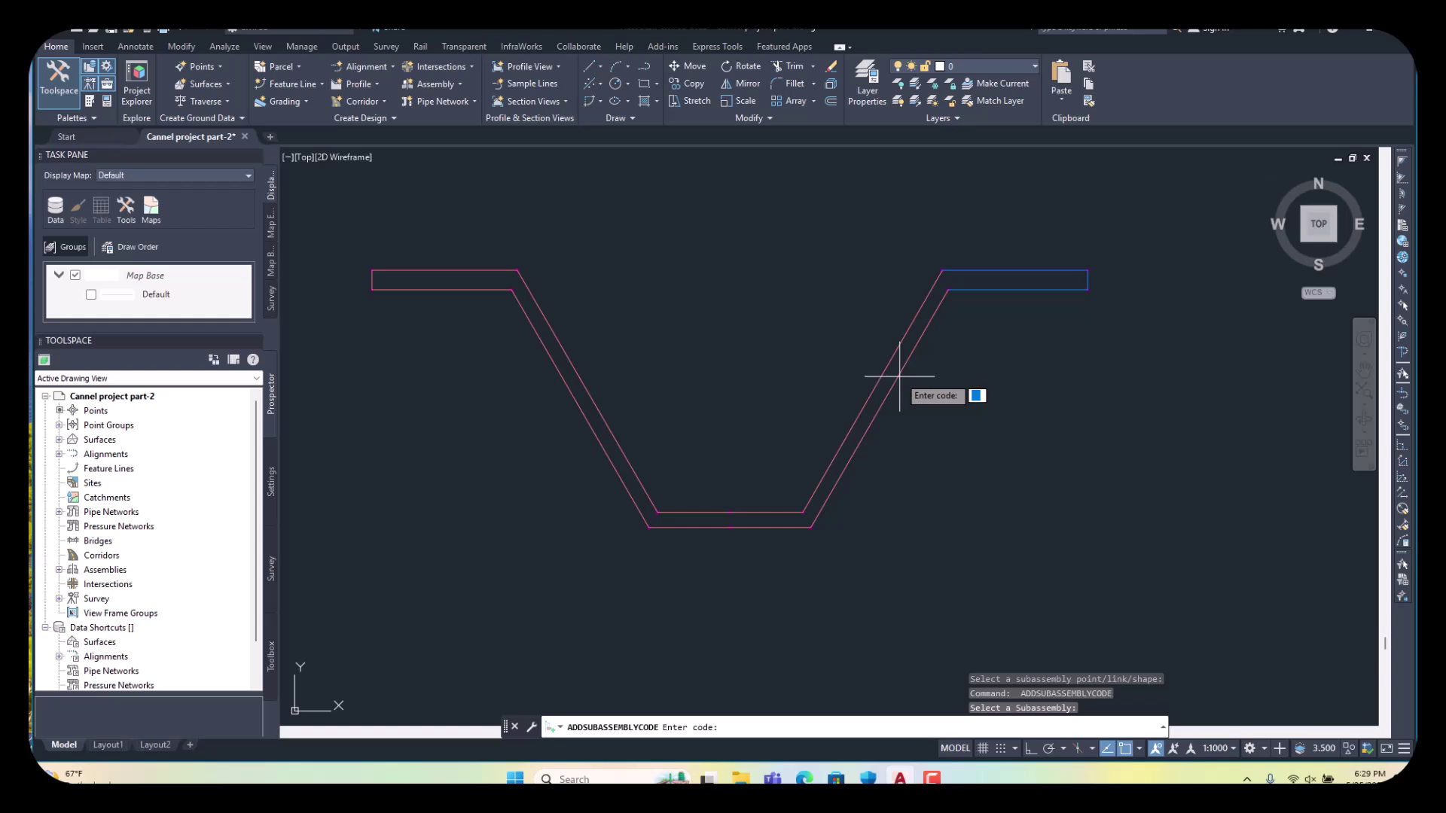
text(d)
key(Return)
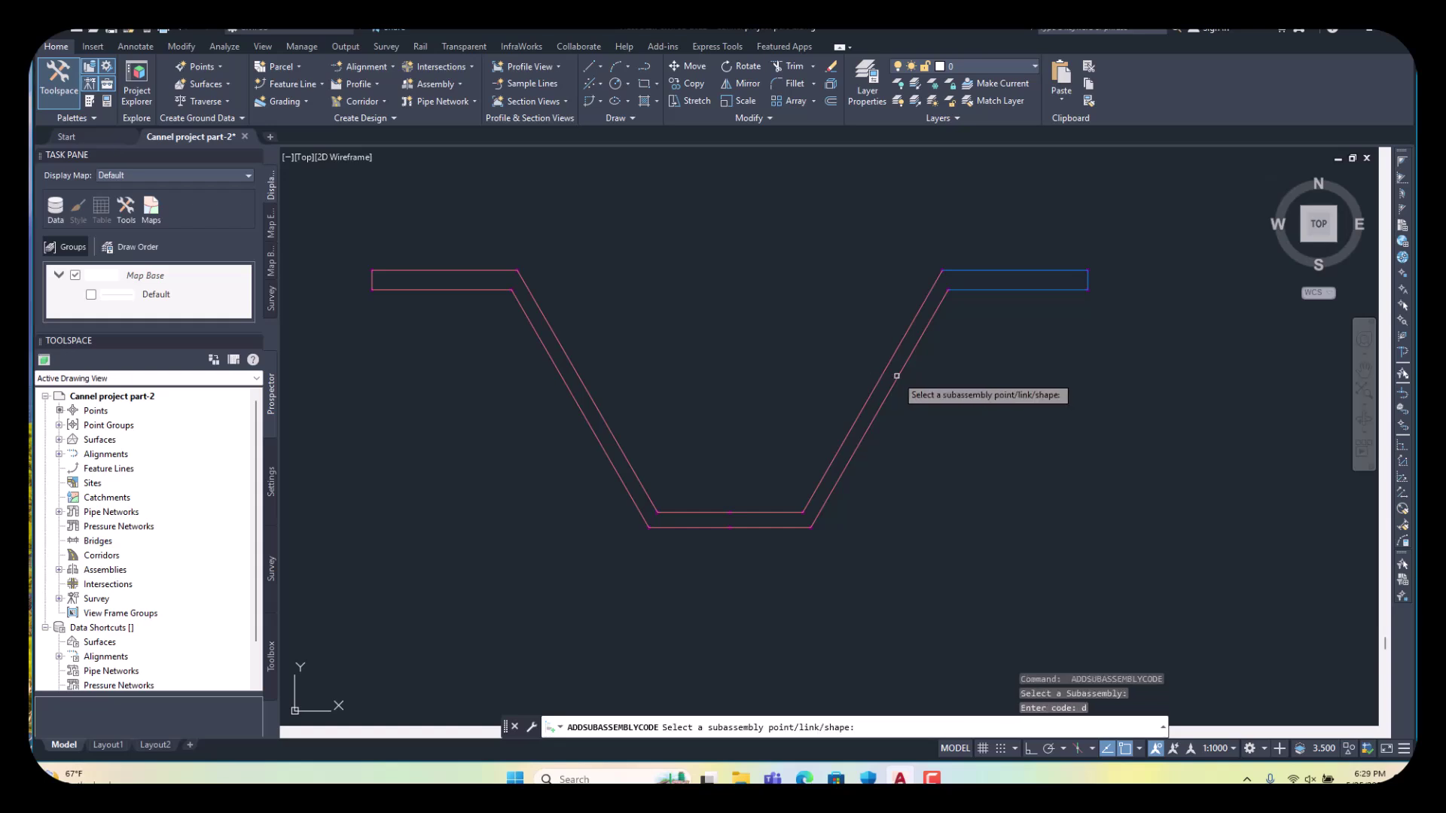
click(883, 382)
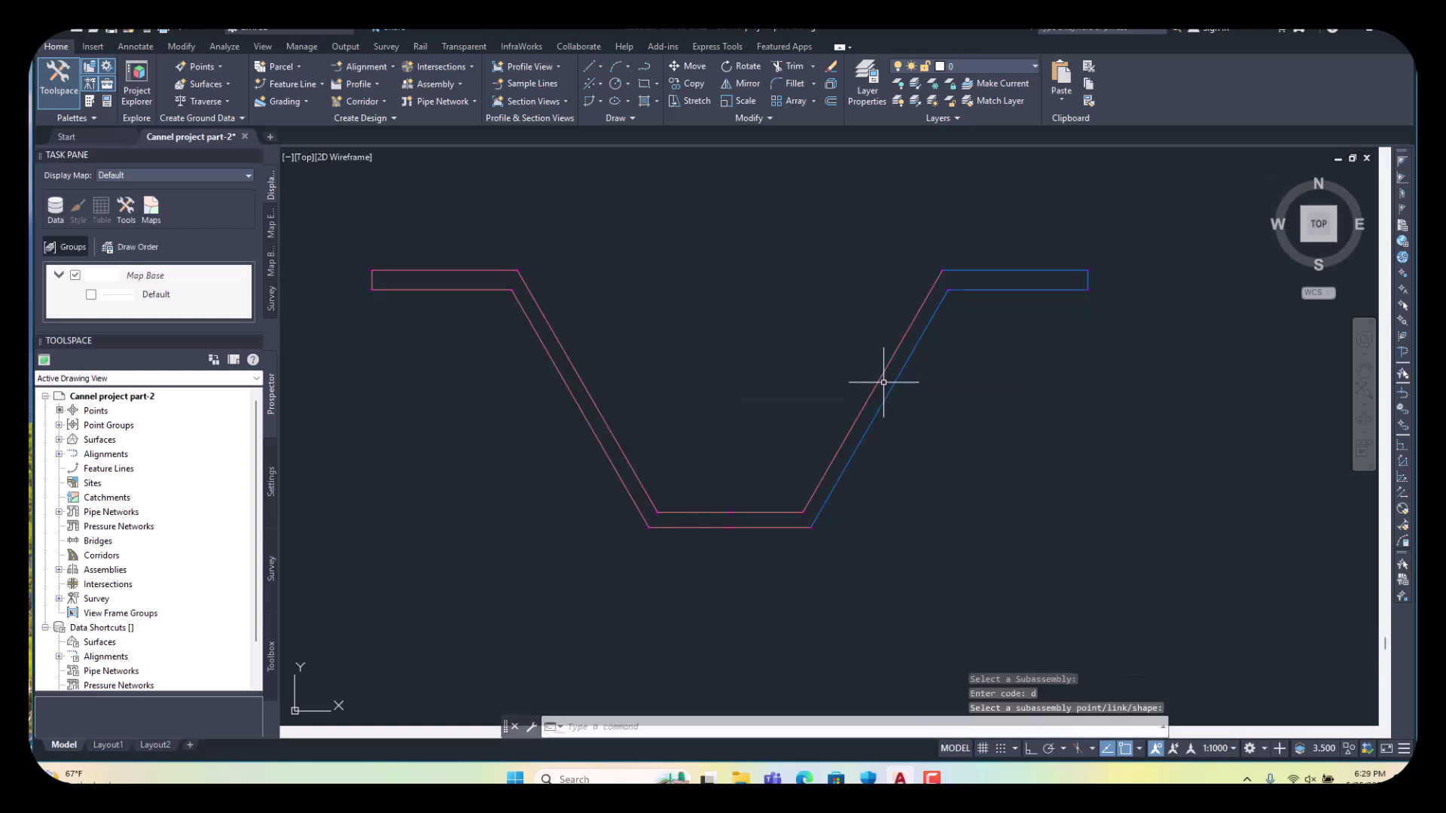
key(Return)
click(882, 377)
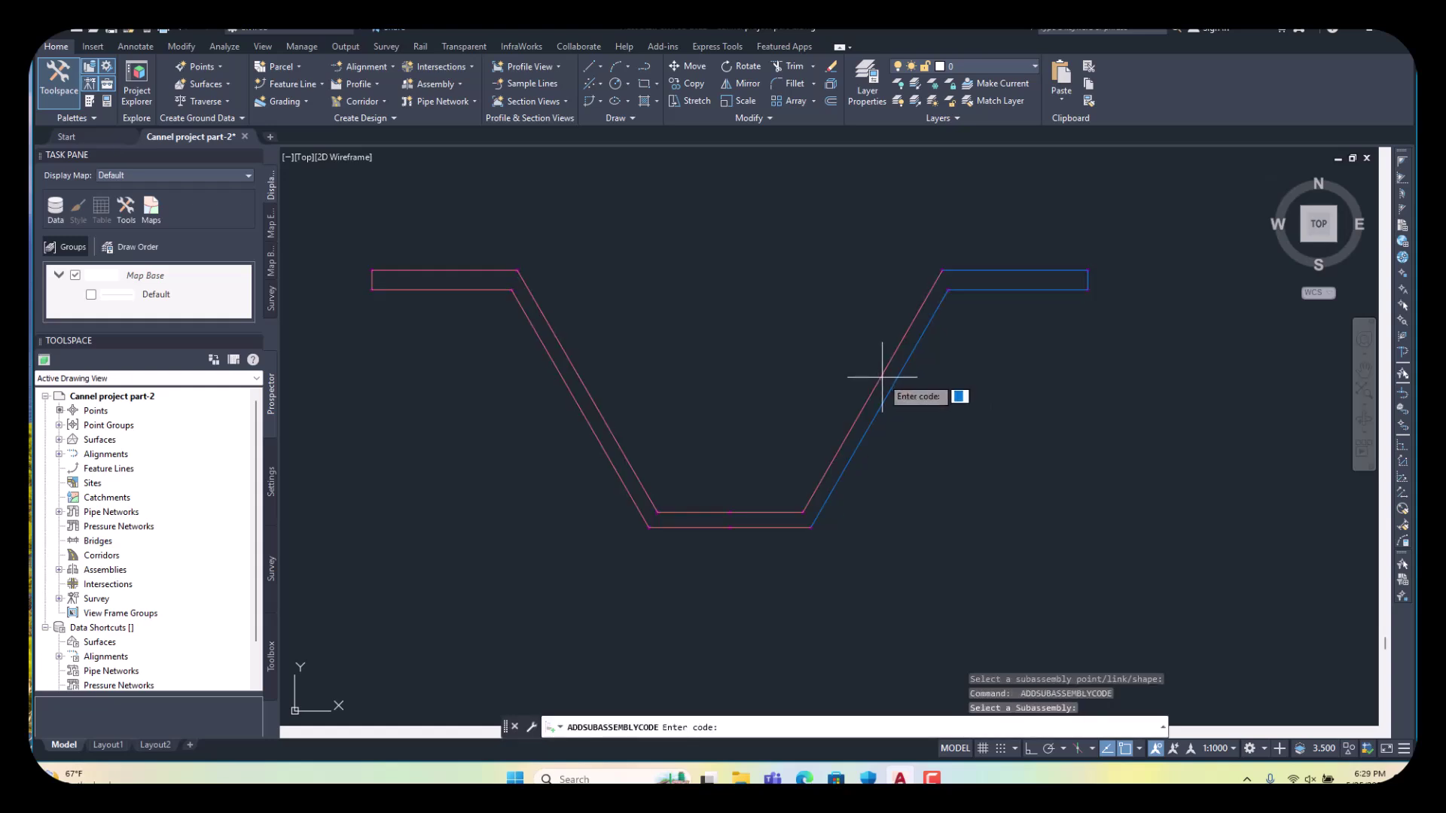
key(Return)
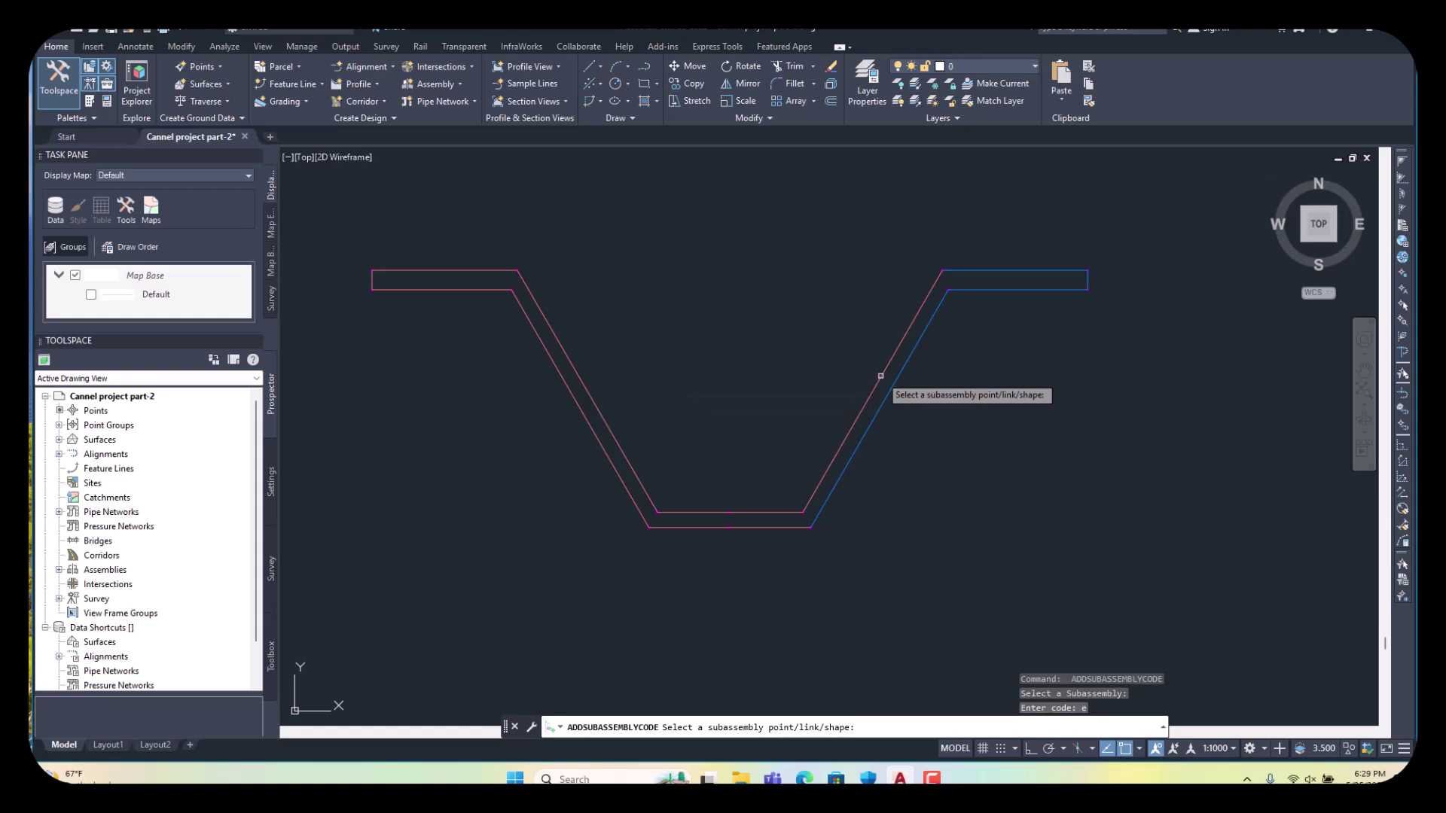
click(879, 375)
- Assign codes f and g to the channel bottom links
scroll(755, 526, up, 2)
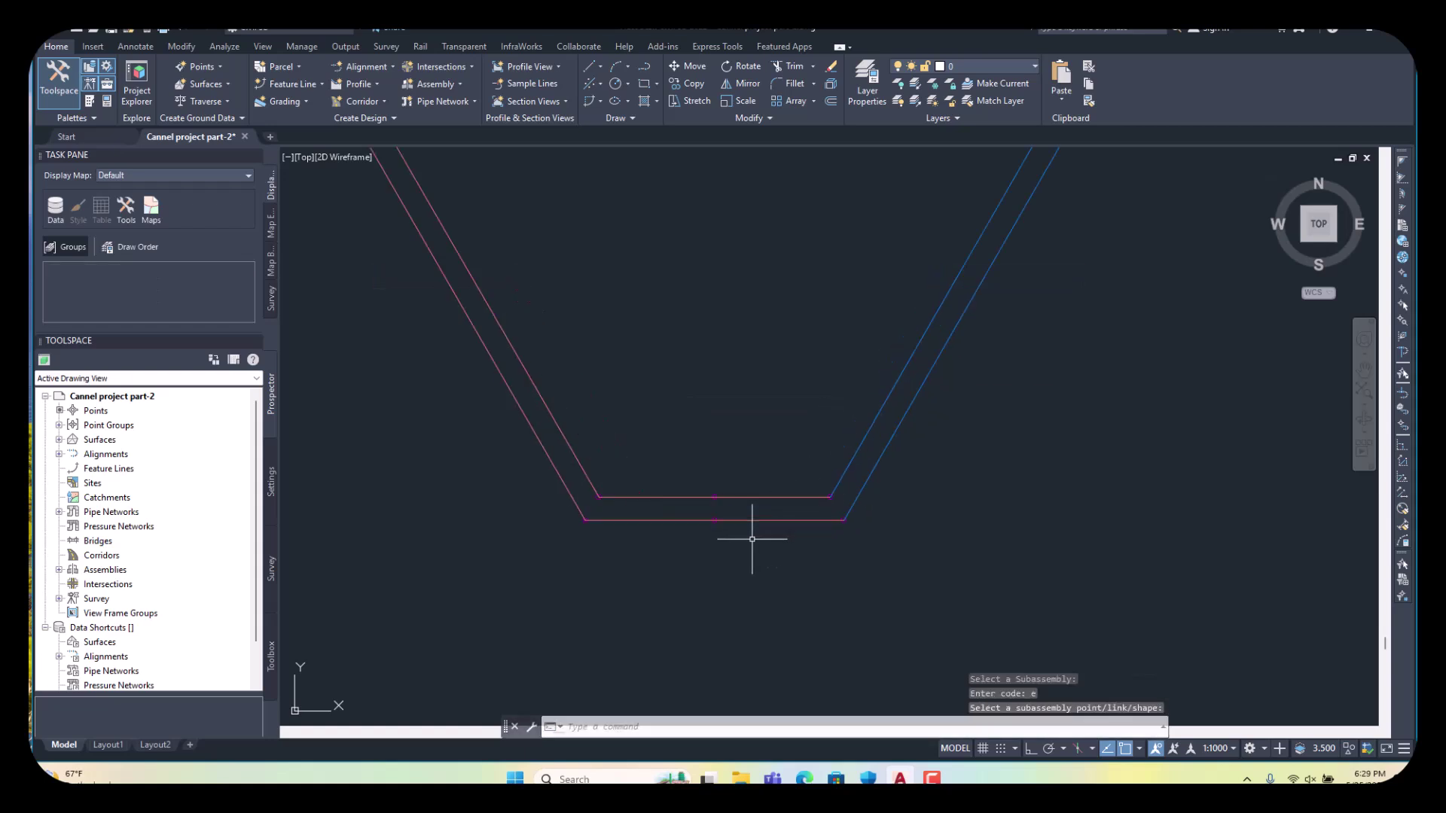
key(Return)
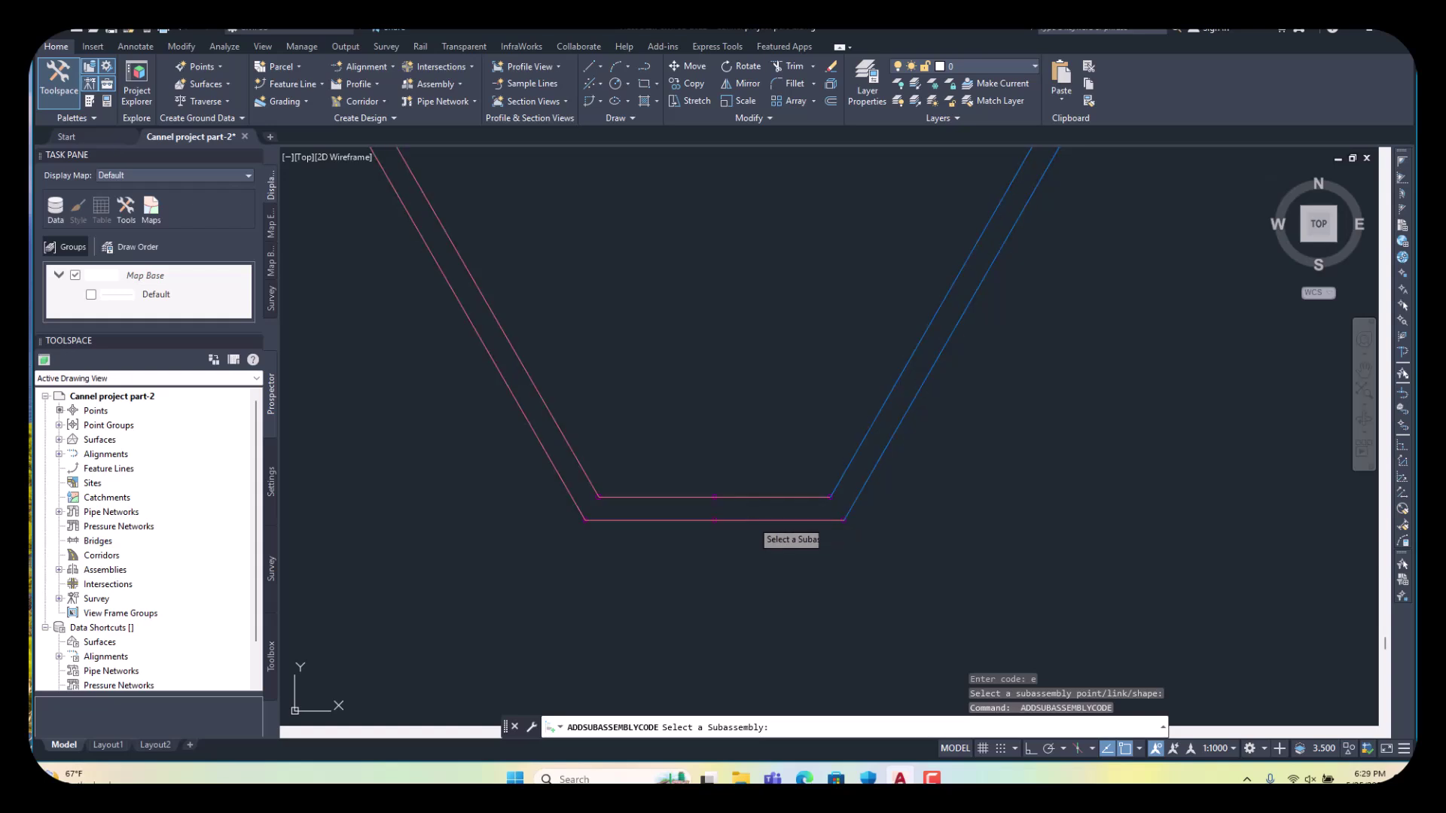
click(752, 520)
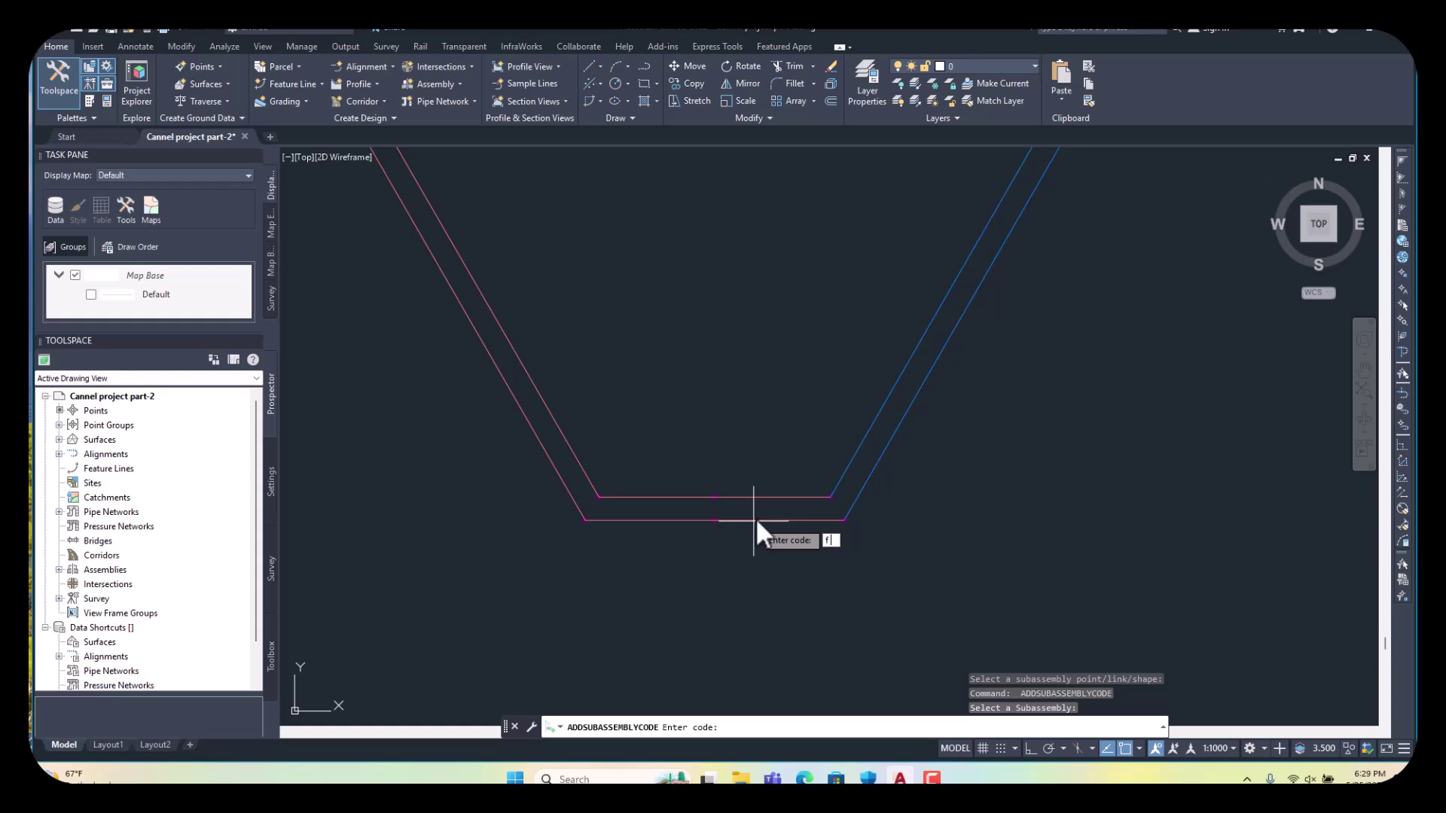
text(f)
key(Return)
click(755, 520)
key(Return)
click(670, 522)
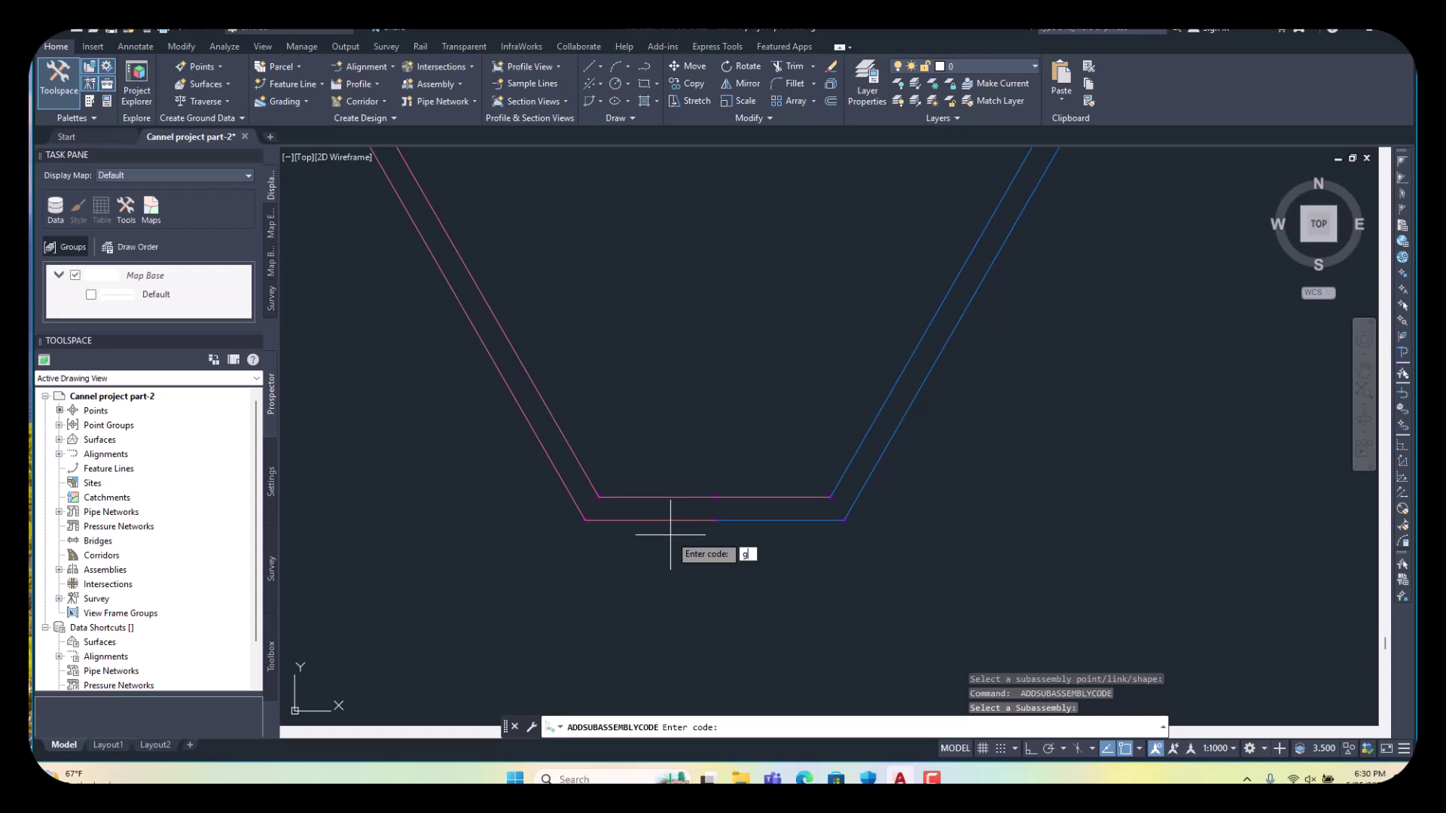
text(g)
key(Return)
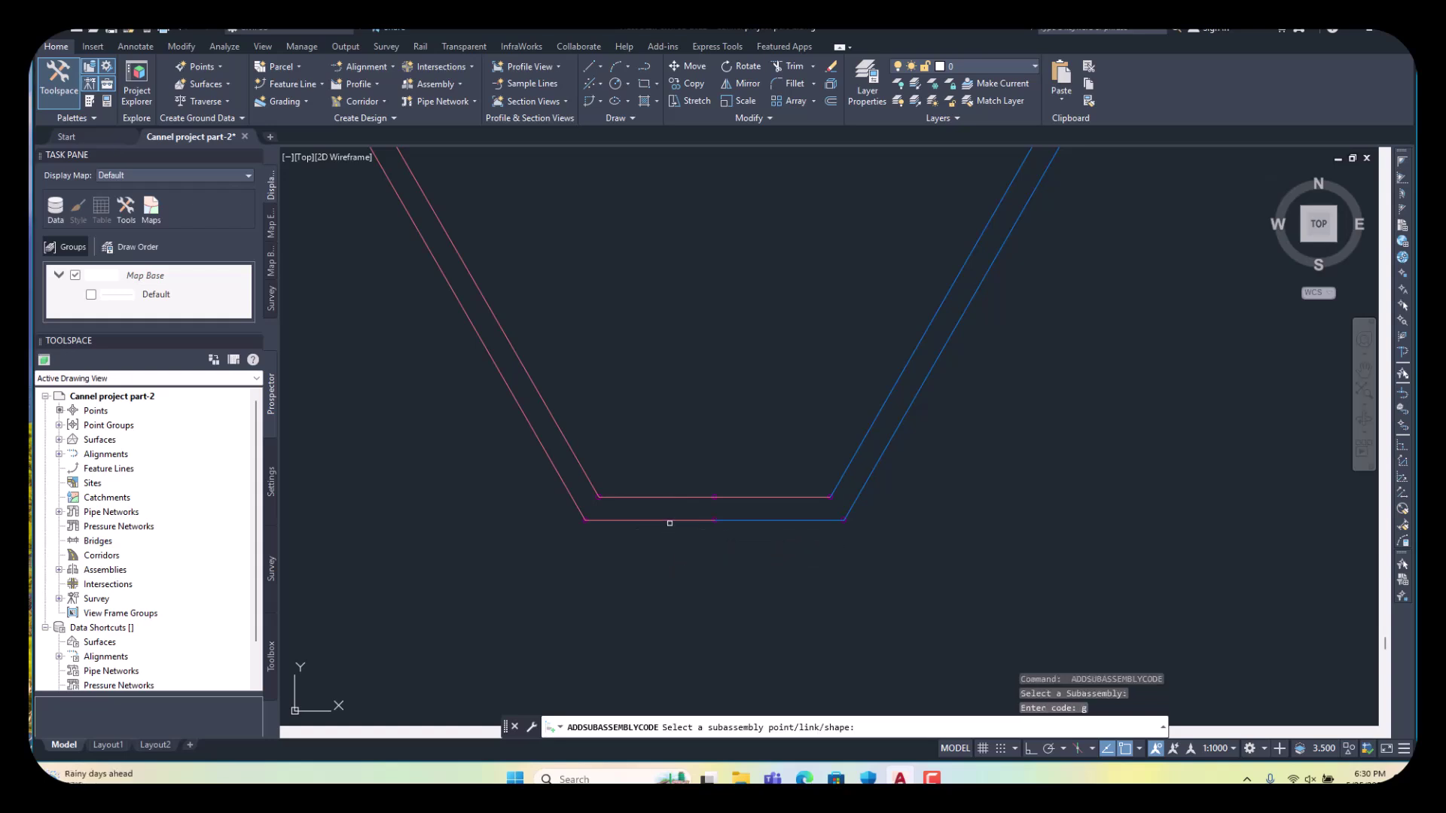
click(669, 521)
- Assign codes i and h to the inner bottom links
key(Return)
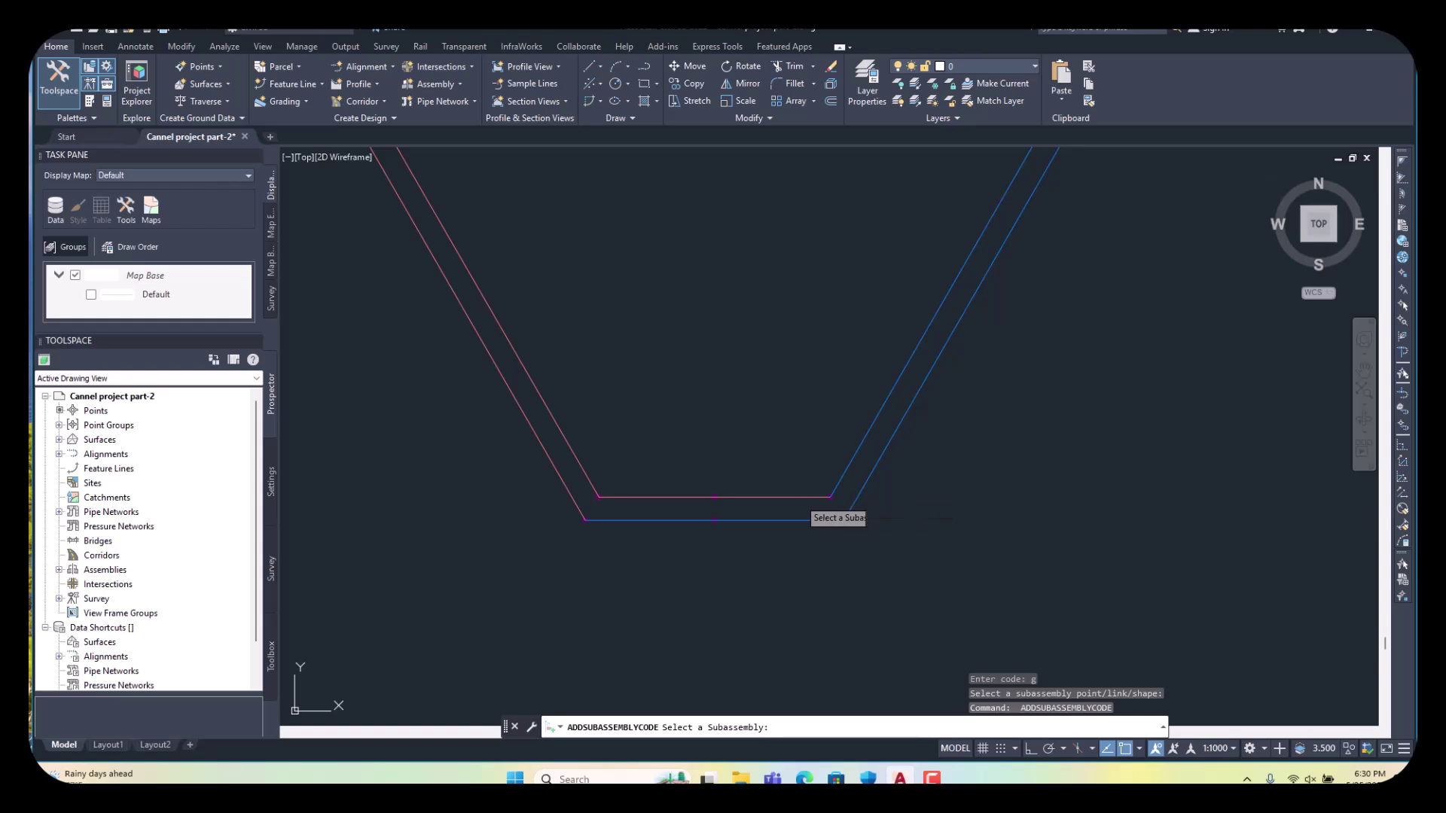
click(800, 498)
key(Return)
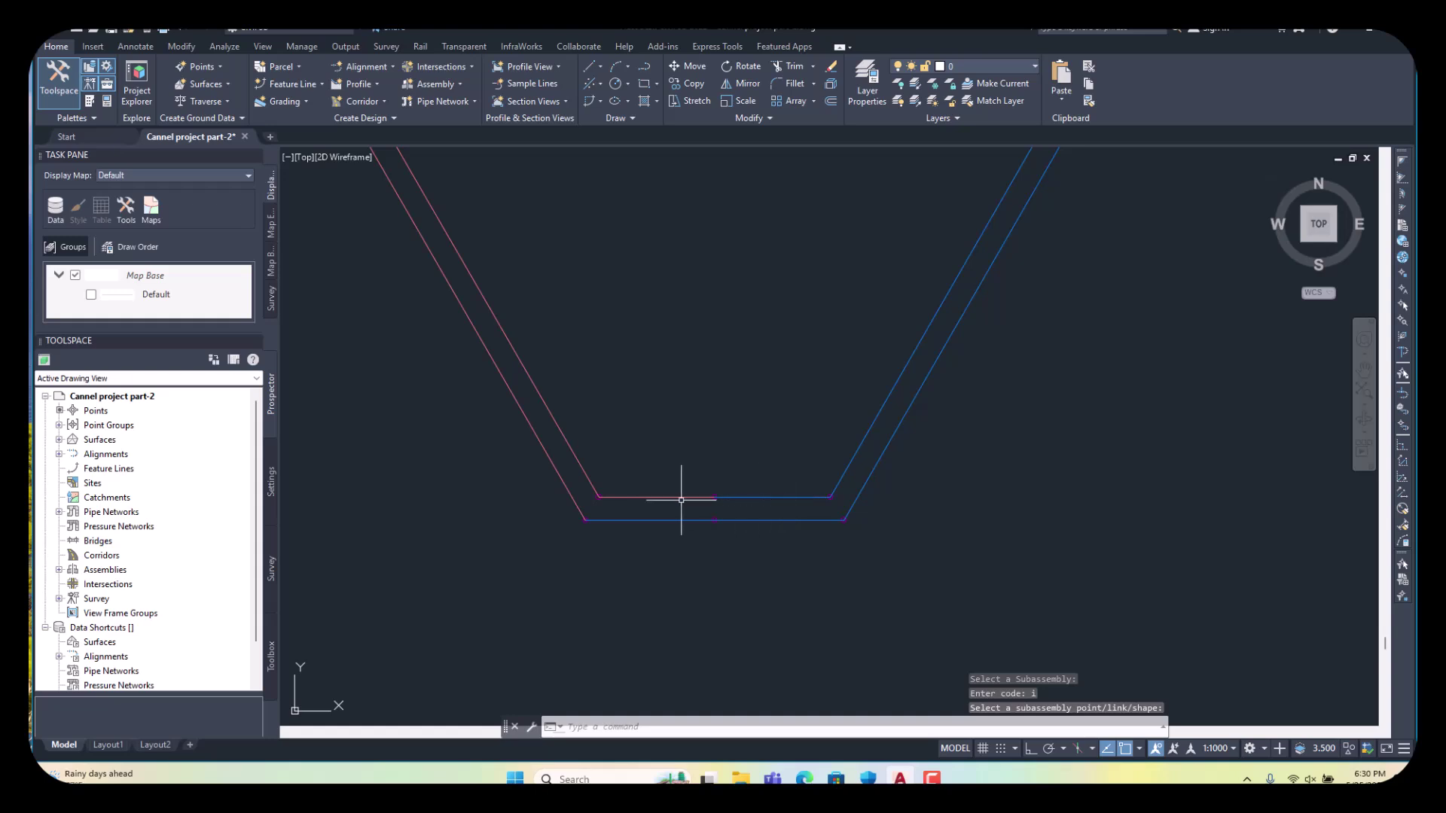
click(670, 504)
key(Return)
click(666, 513)
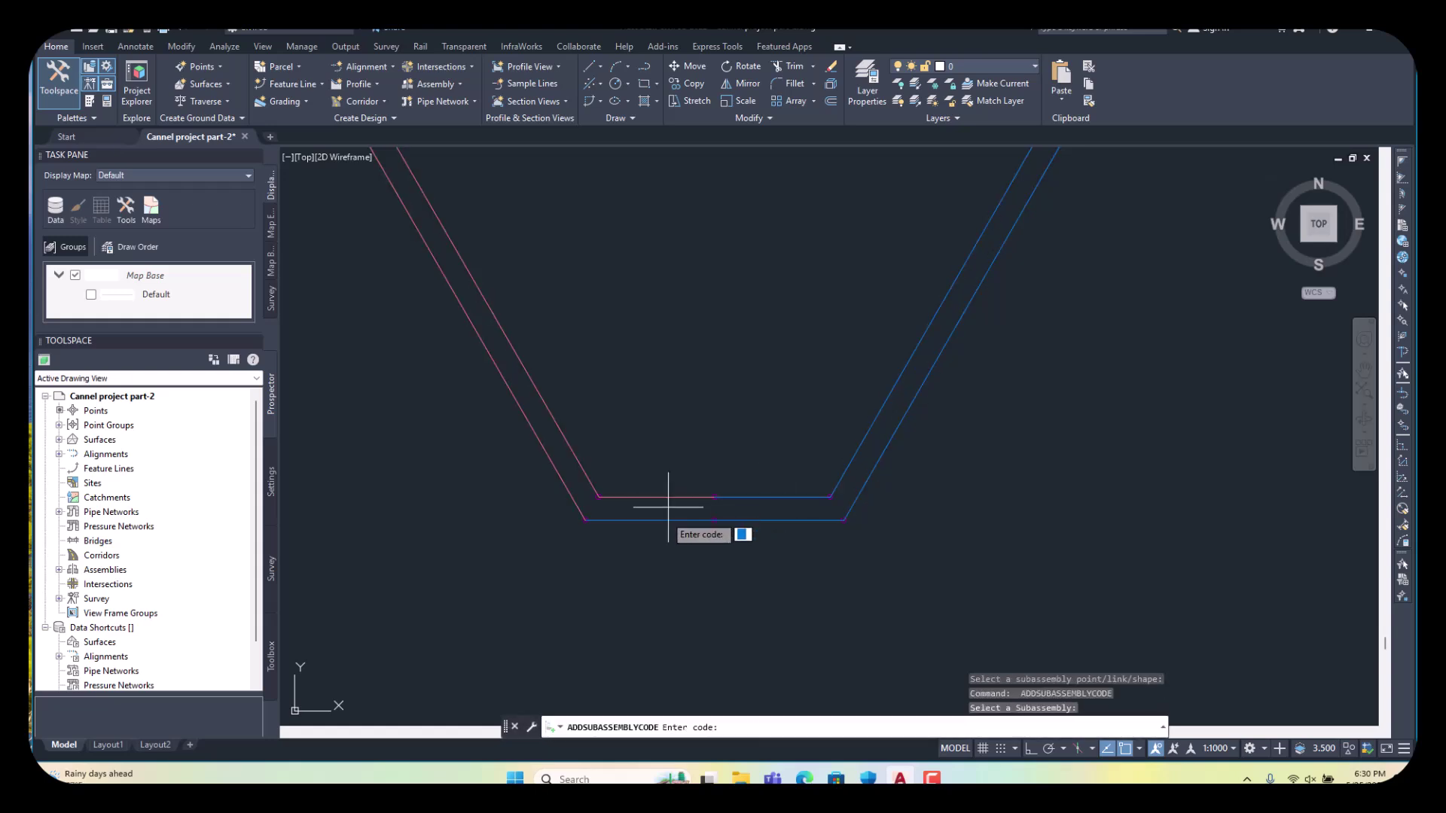
text(h)
key(Return)
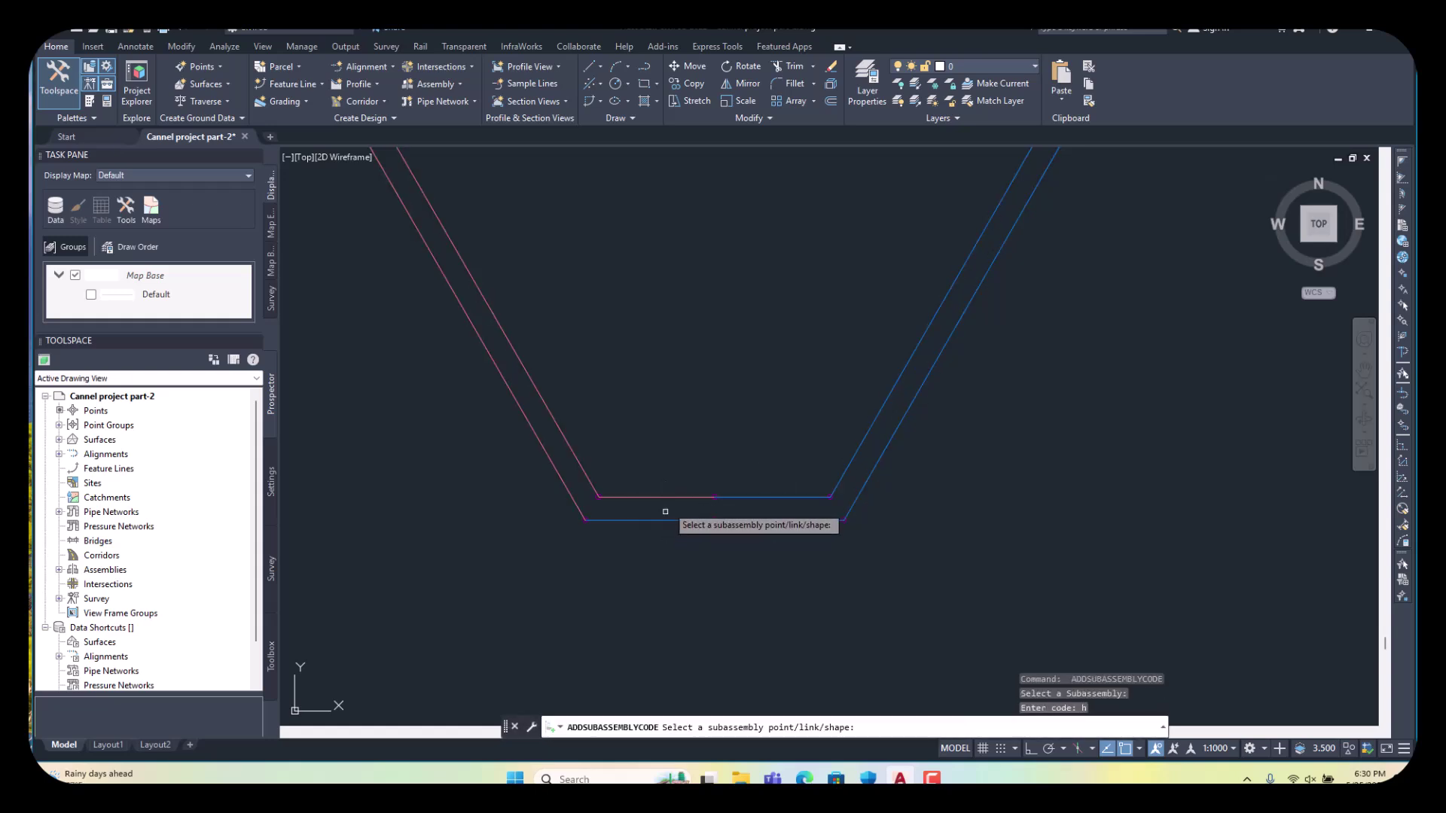
click(672, 497)
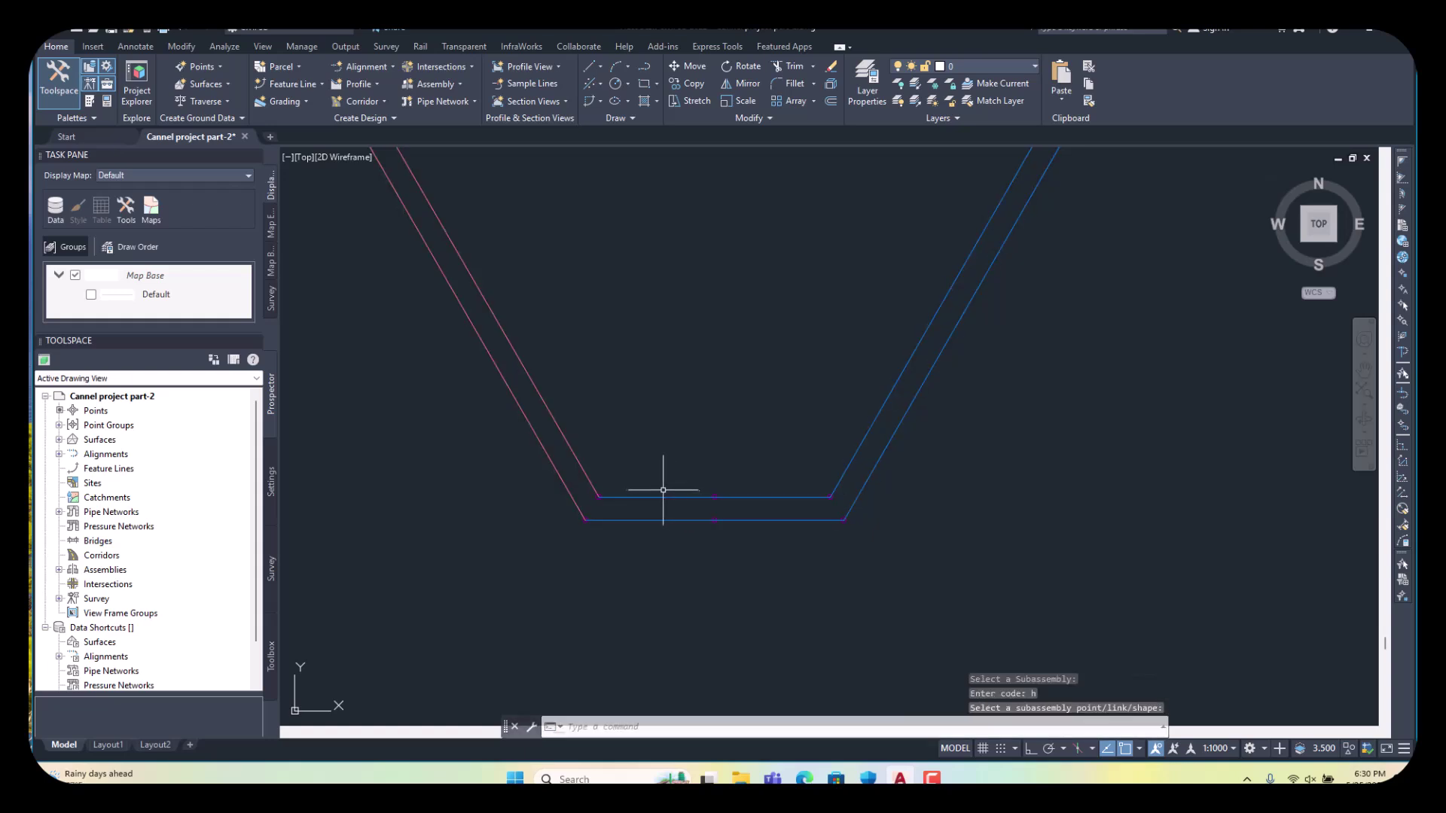
- Enter codes s and x for the left slope links of the subassembly
key(Return)
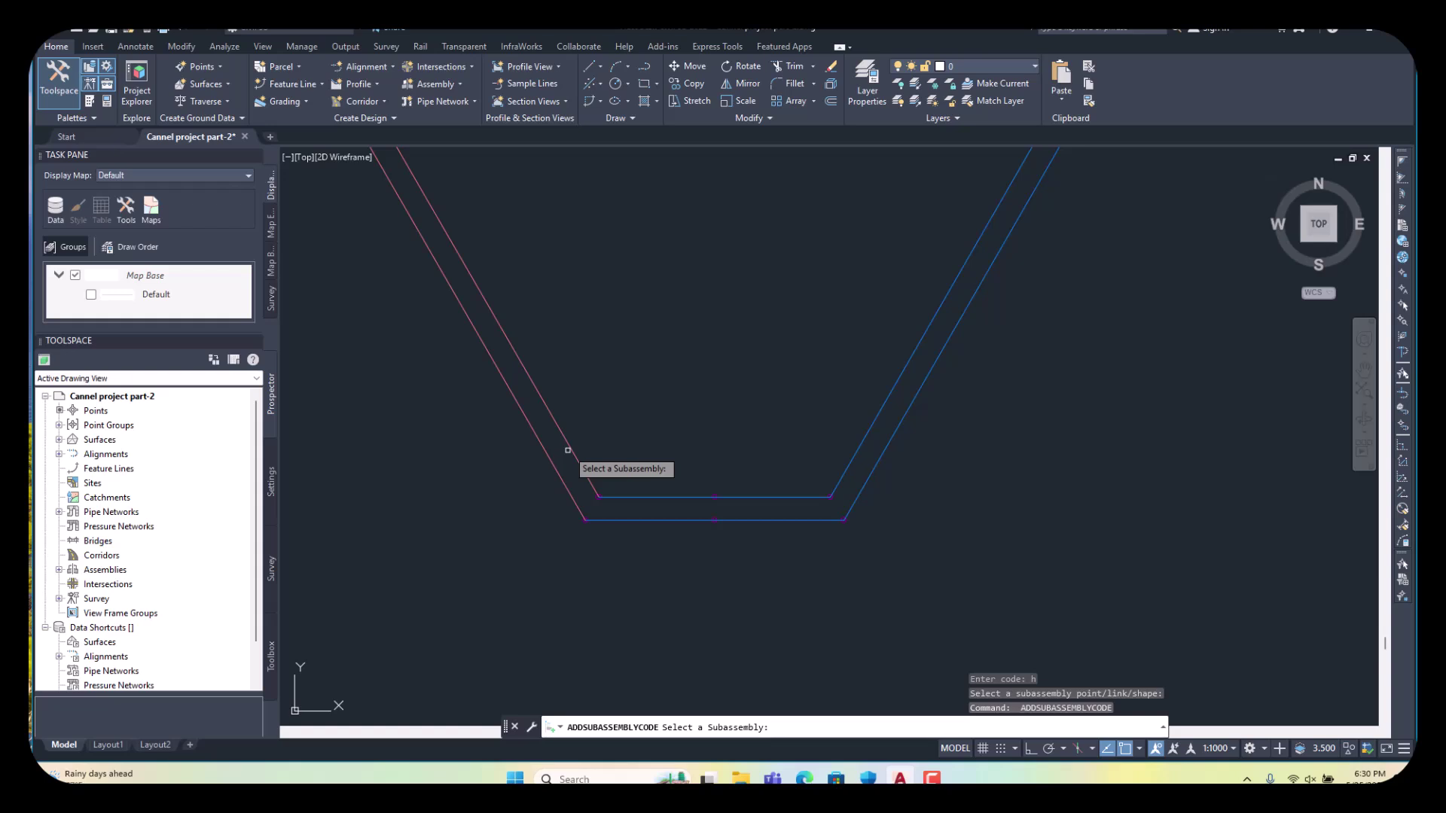
click(564, 437)
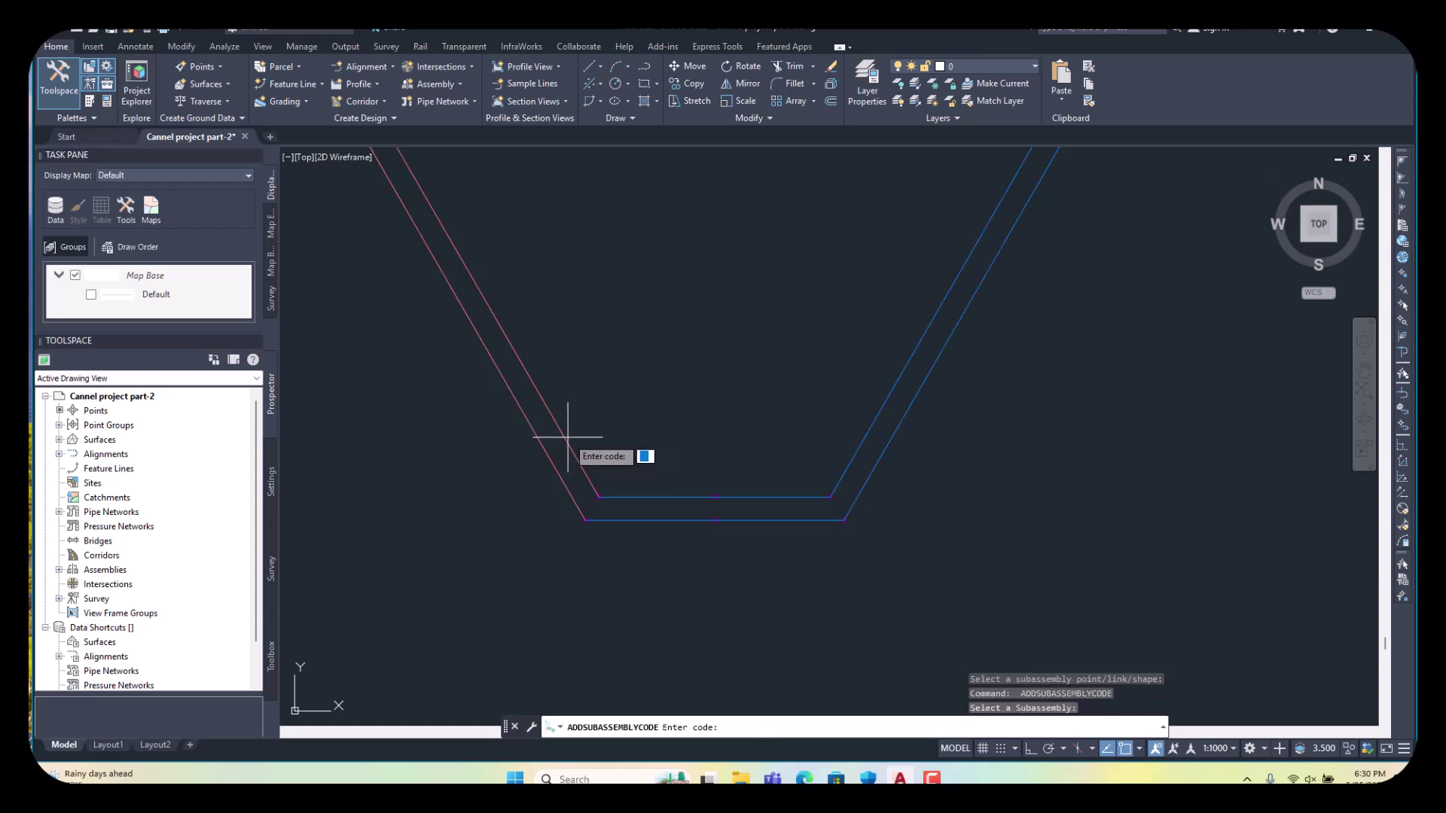
text(s)
key(Return)
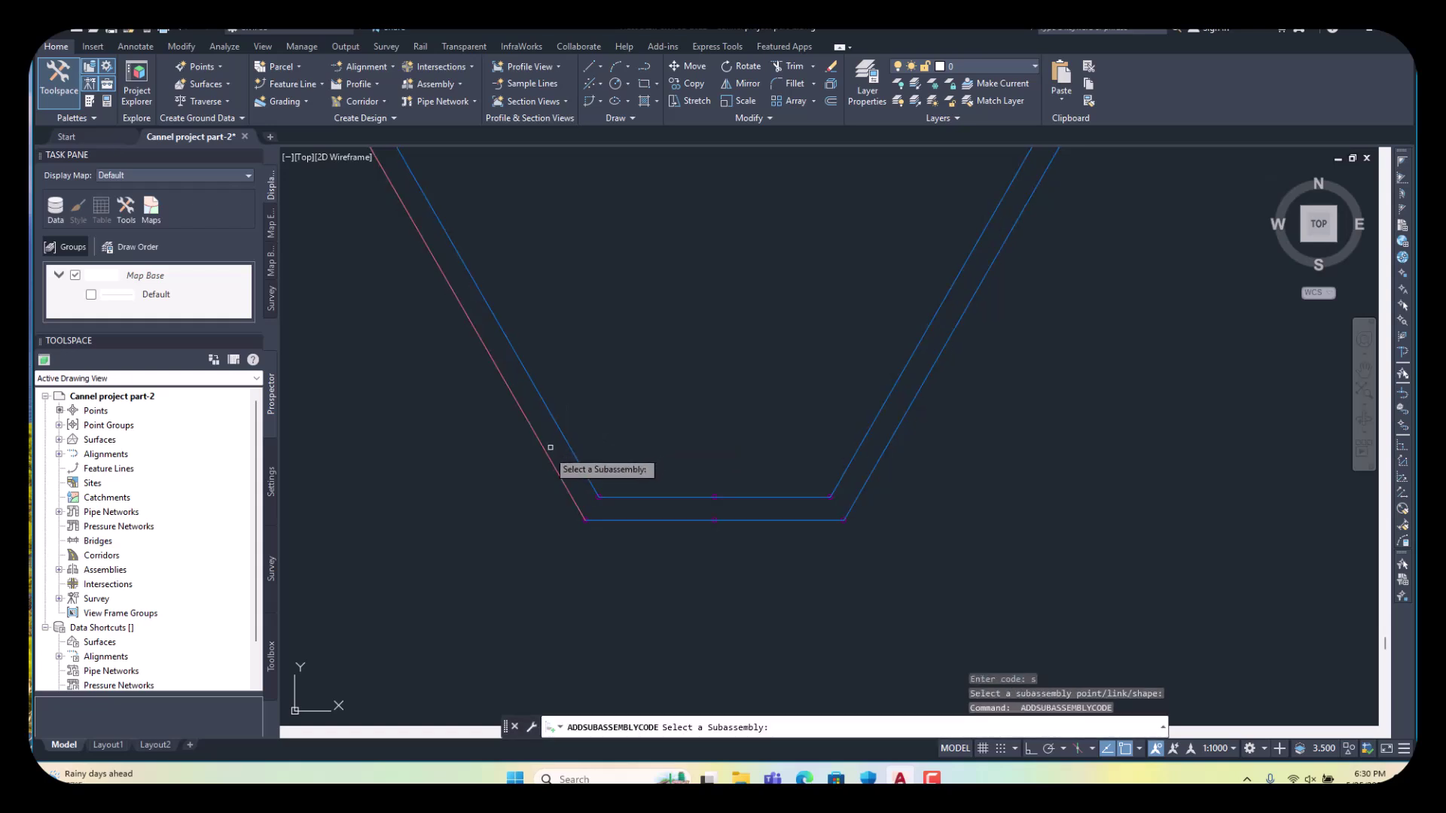
click(546, 454)
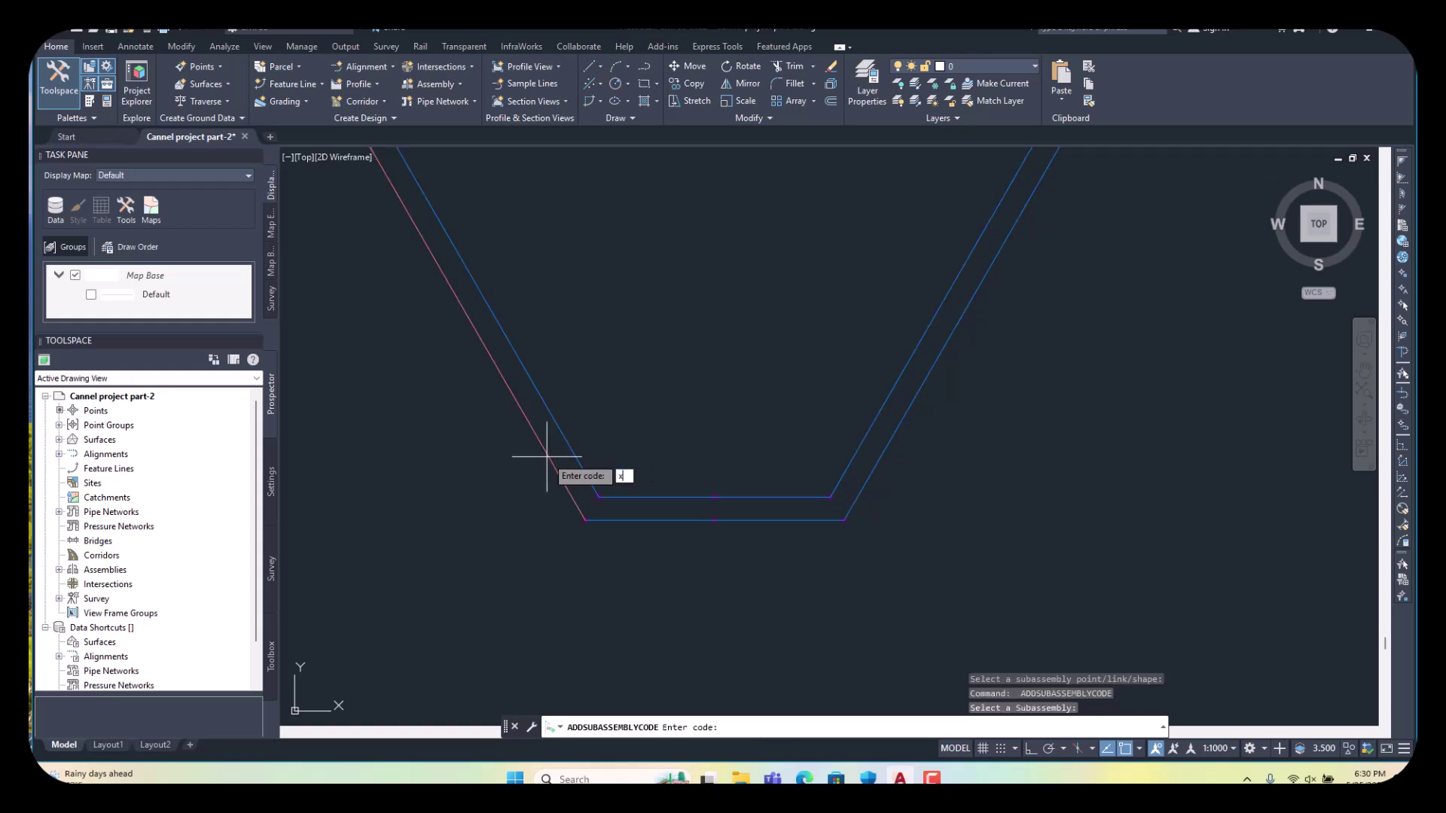
text(x)
key(Return)
scroll(814, 552, down, 5)
scroll(696, 429, up, 3)
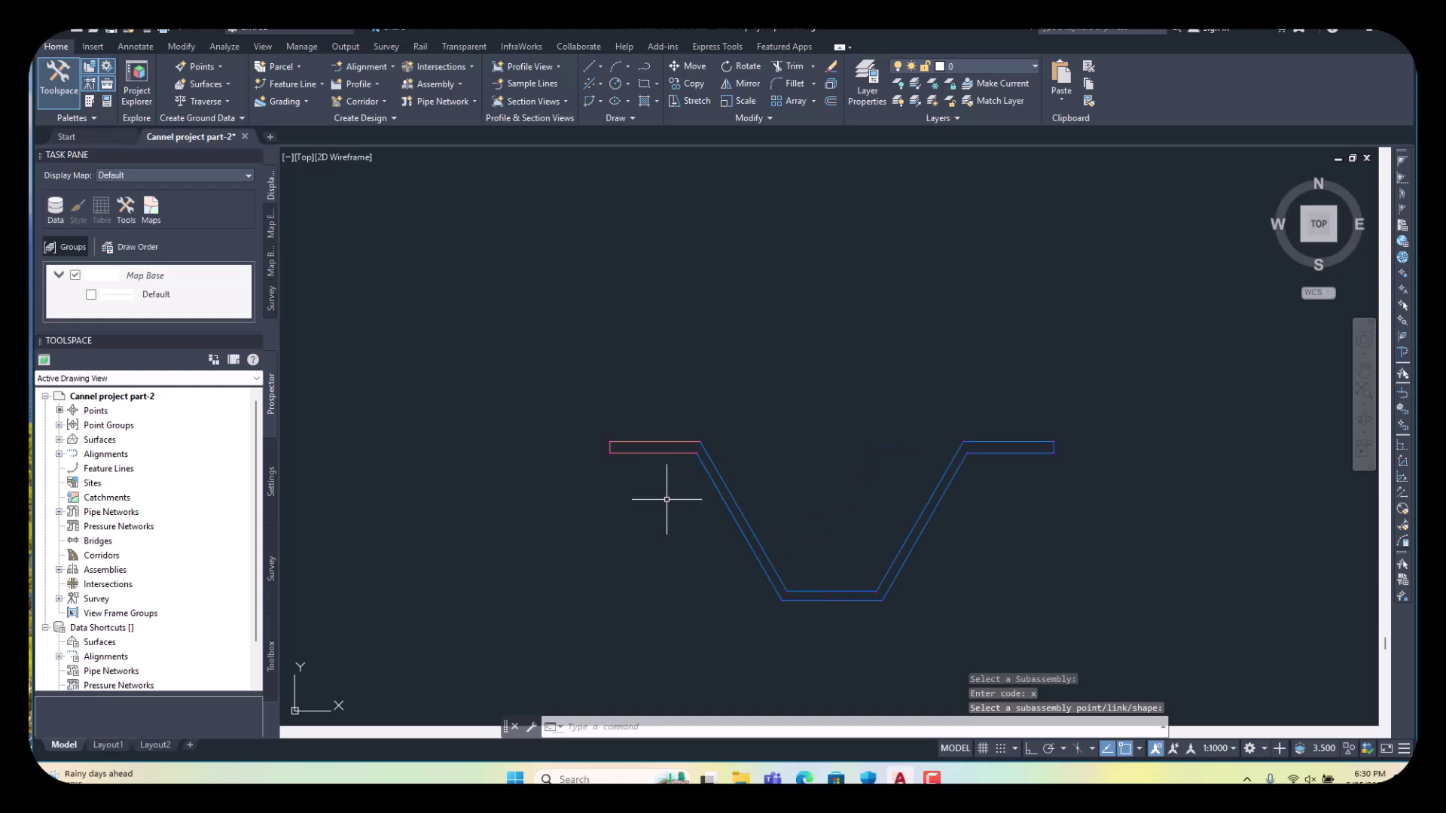
- Assign code t to the left top link of the canal subassembly
key(Return)
key(Return)
scroll(653, 475, up, 4)
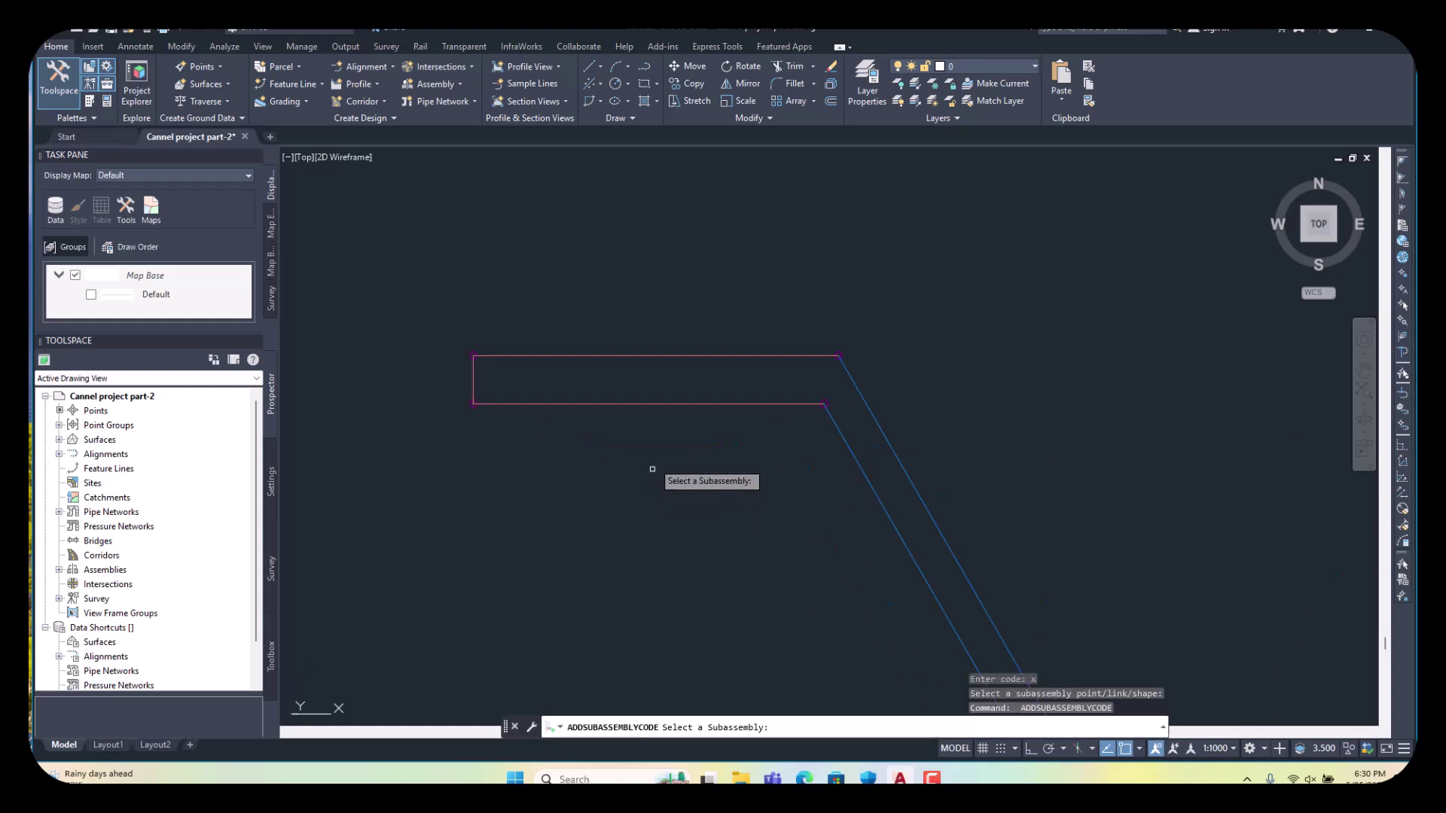
click(656, 405)
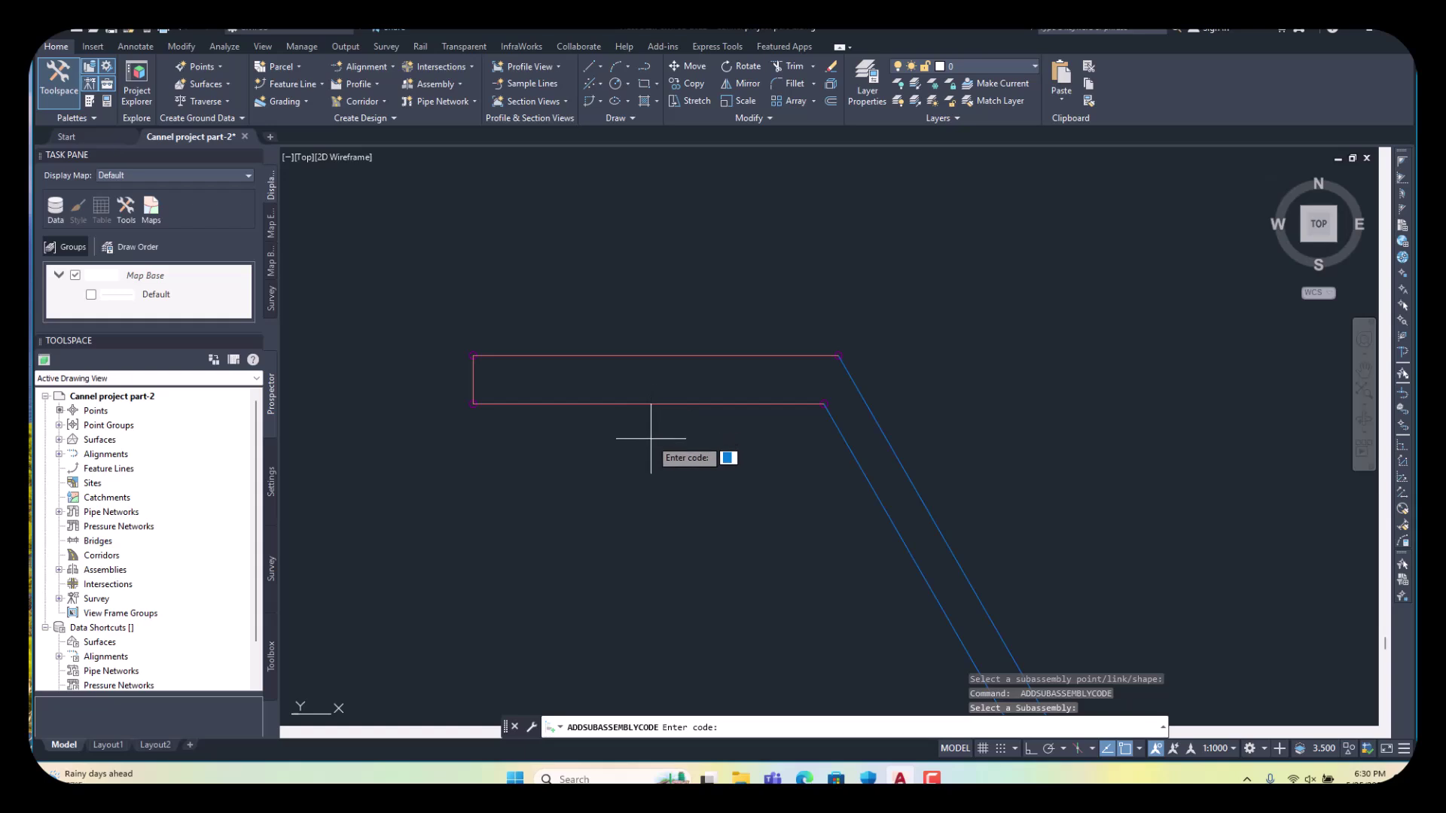
key(Return)
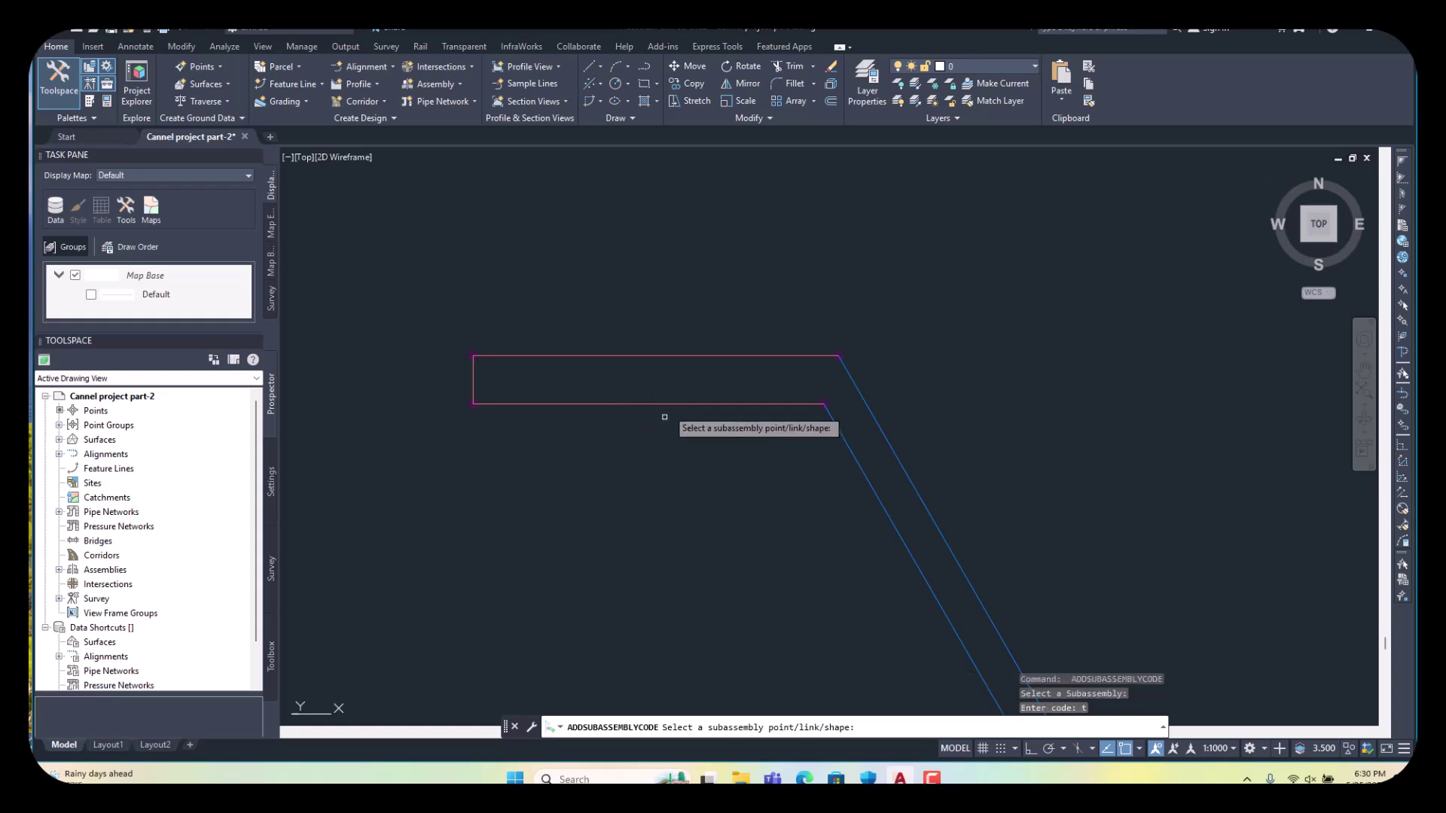
- Tag further canal subassembly links with codes y and u
key(Return)
key(Return)
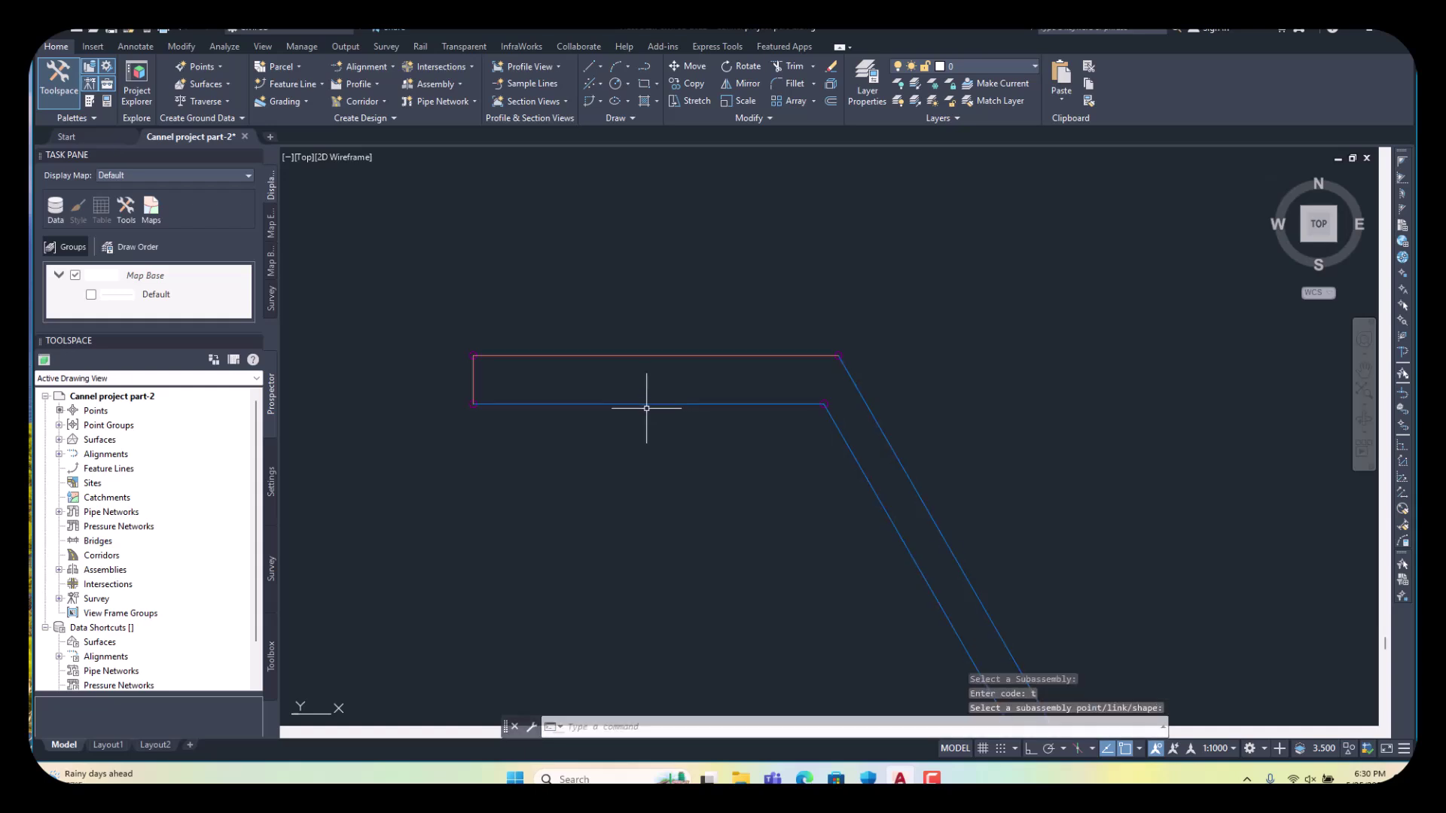
click(476, 386)
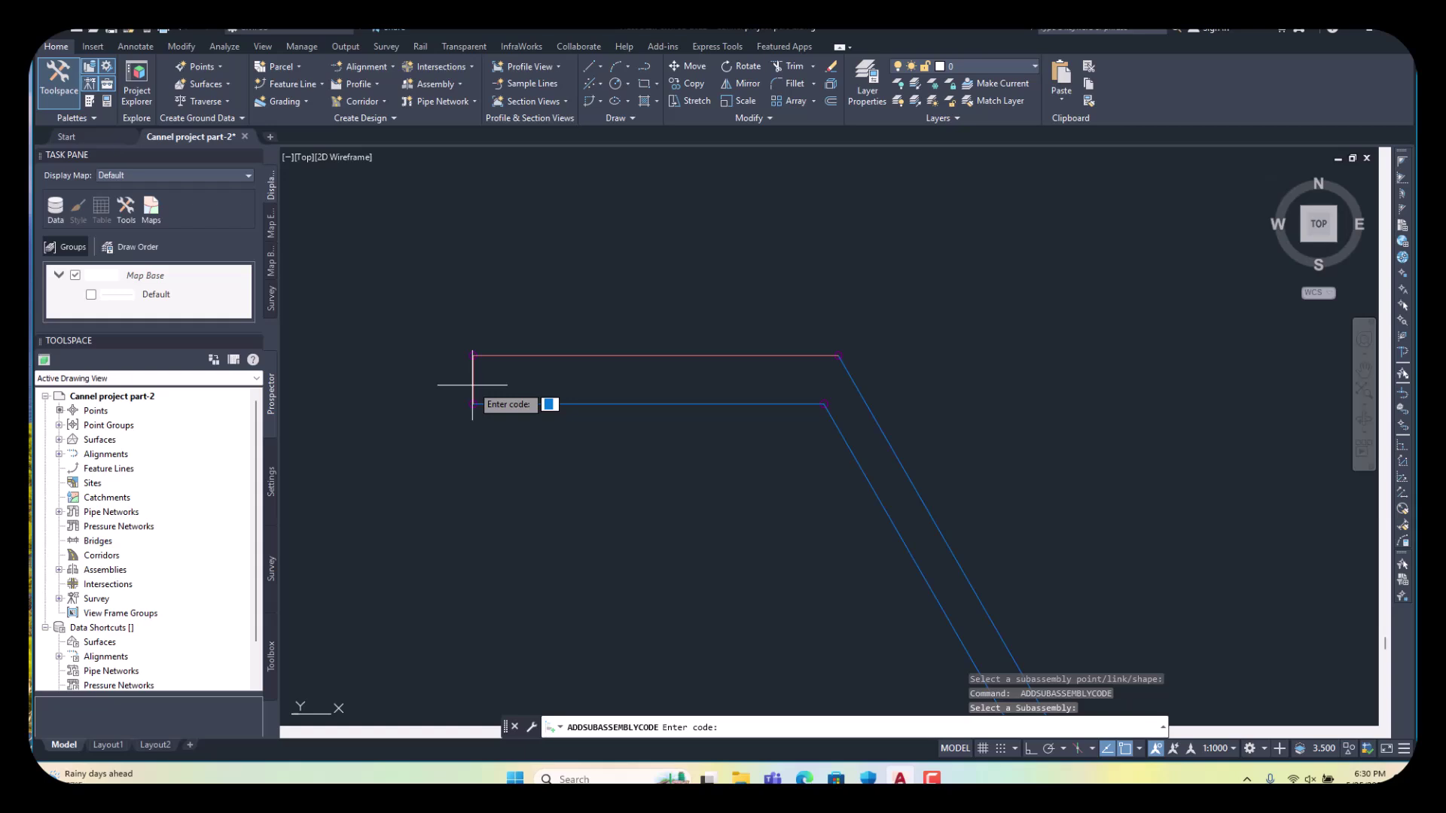
text(y)
key(Return)
key(Return)
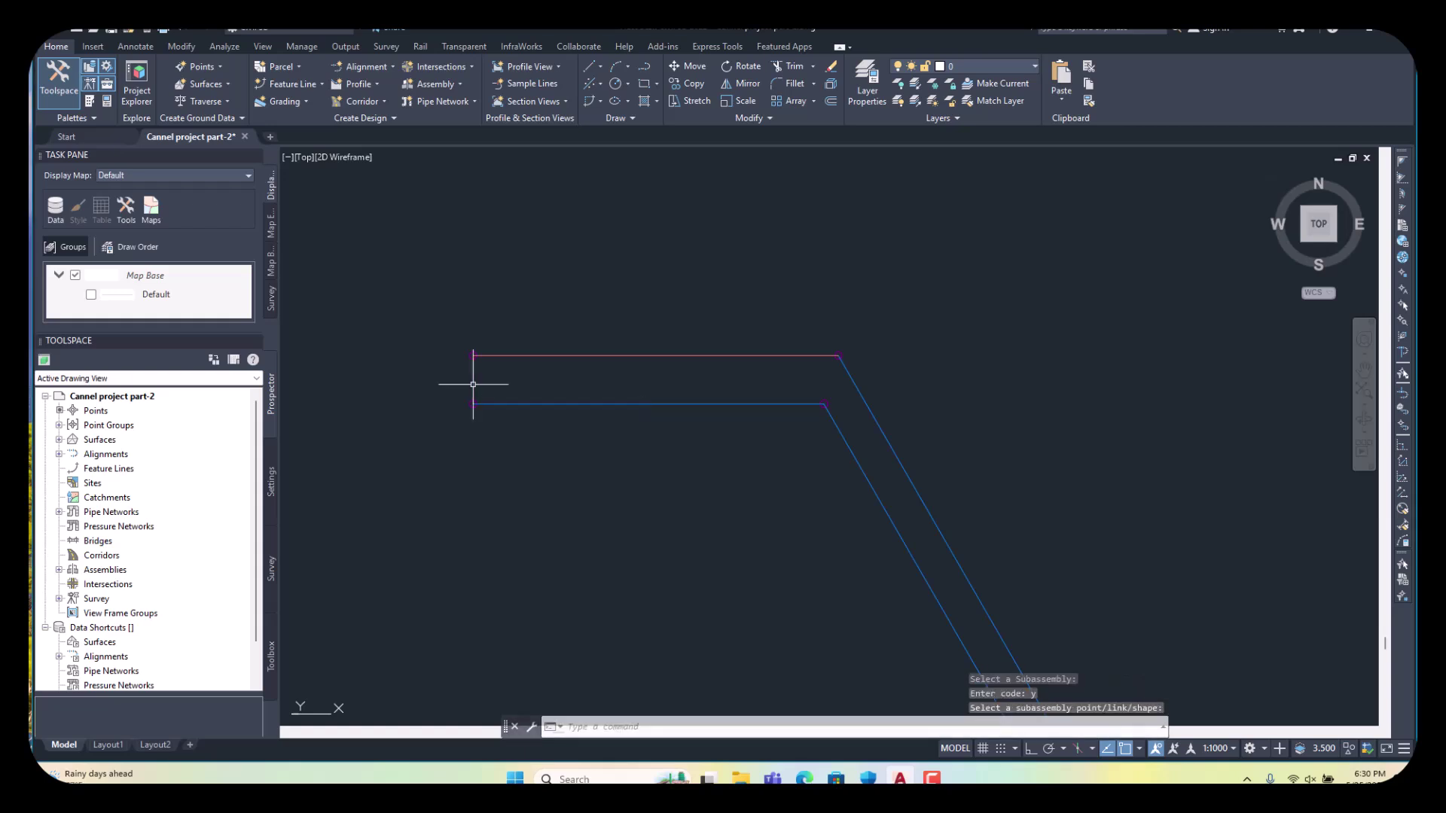
key(Return)
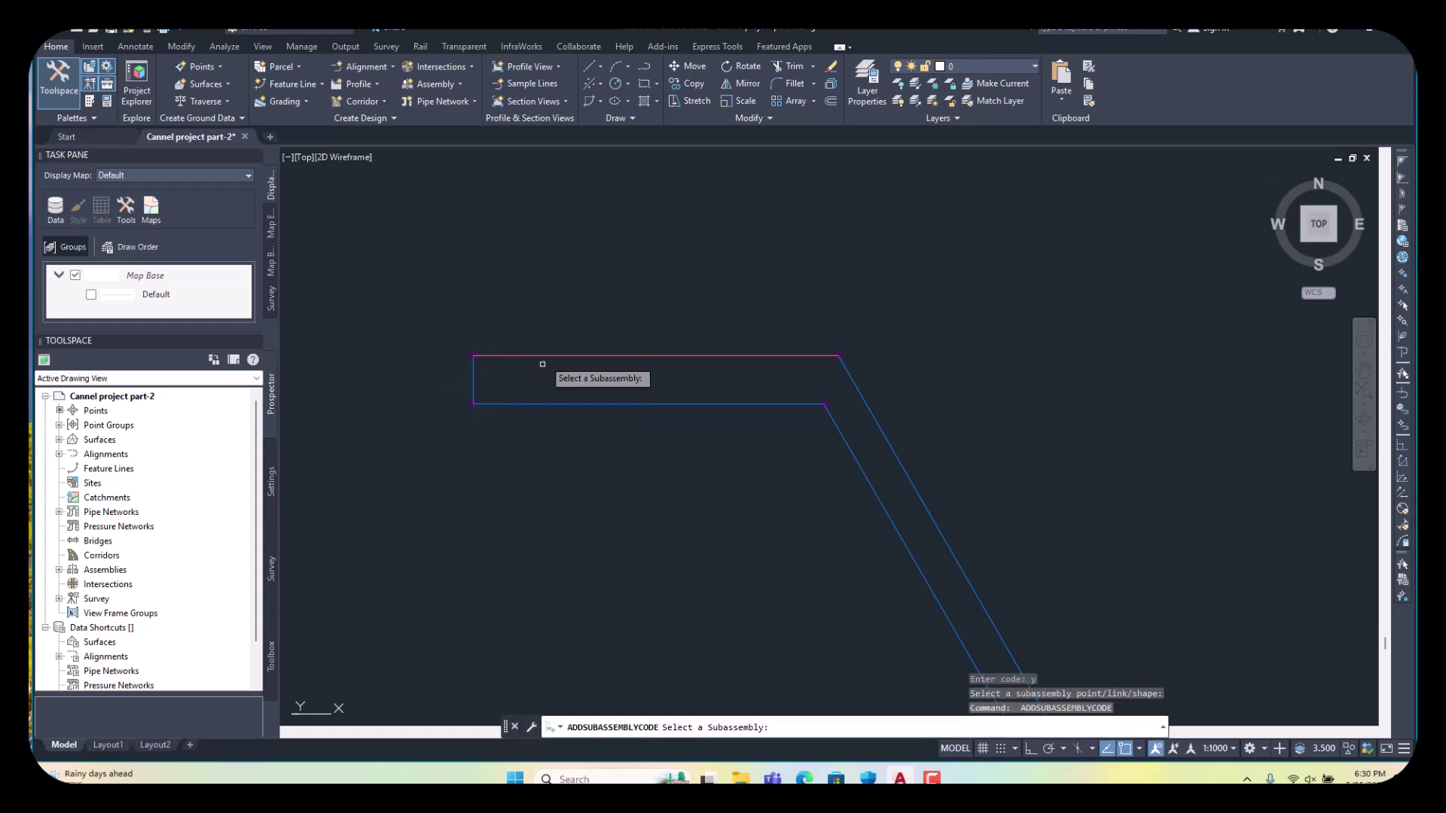
click(542, 354)
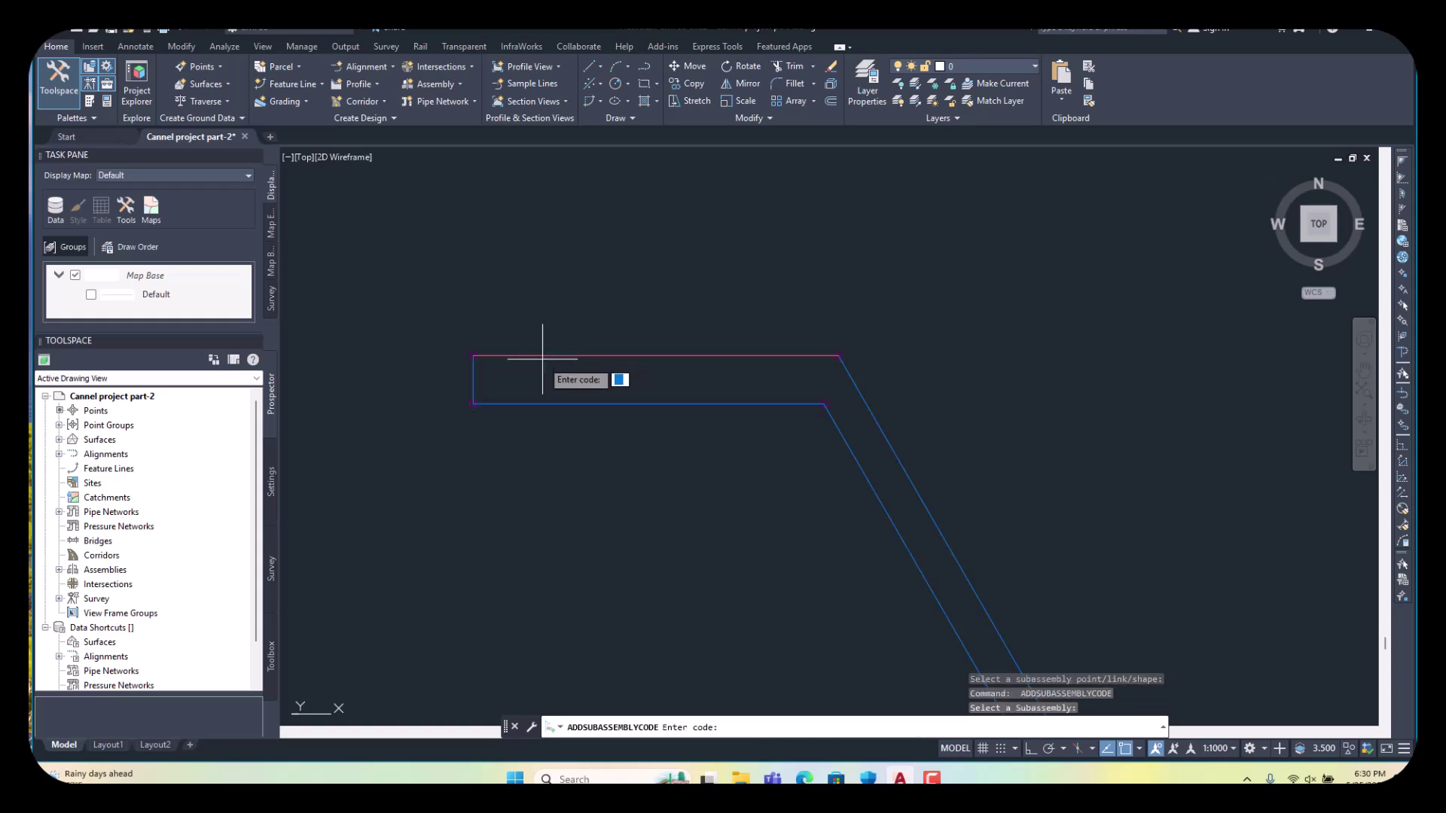
text(u)
key(Return)
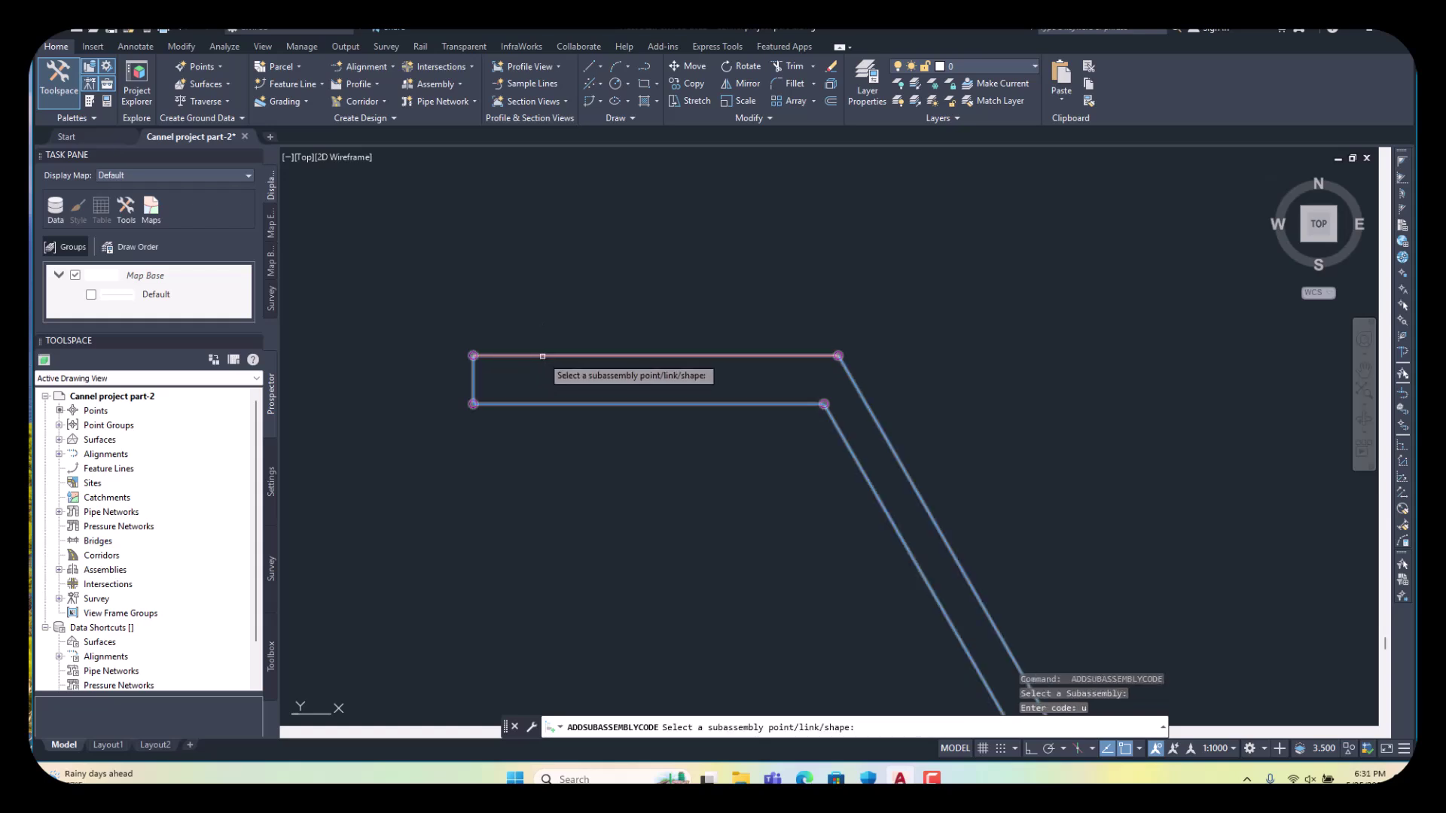
scroll(549, 354, down, 4)
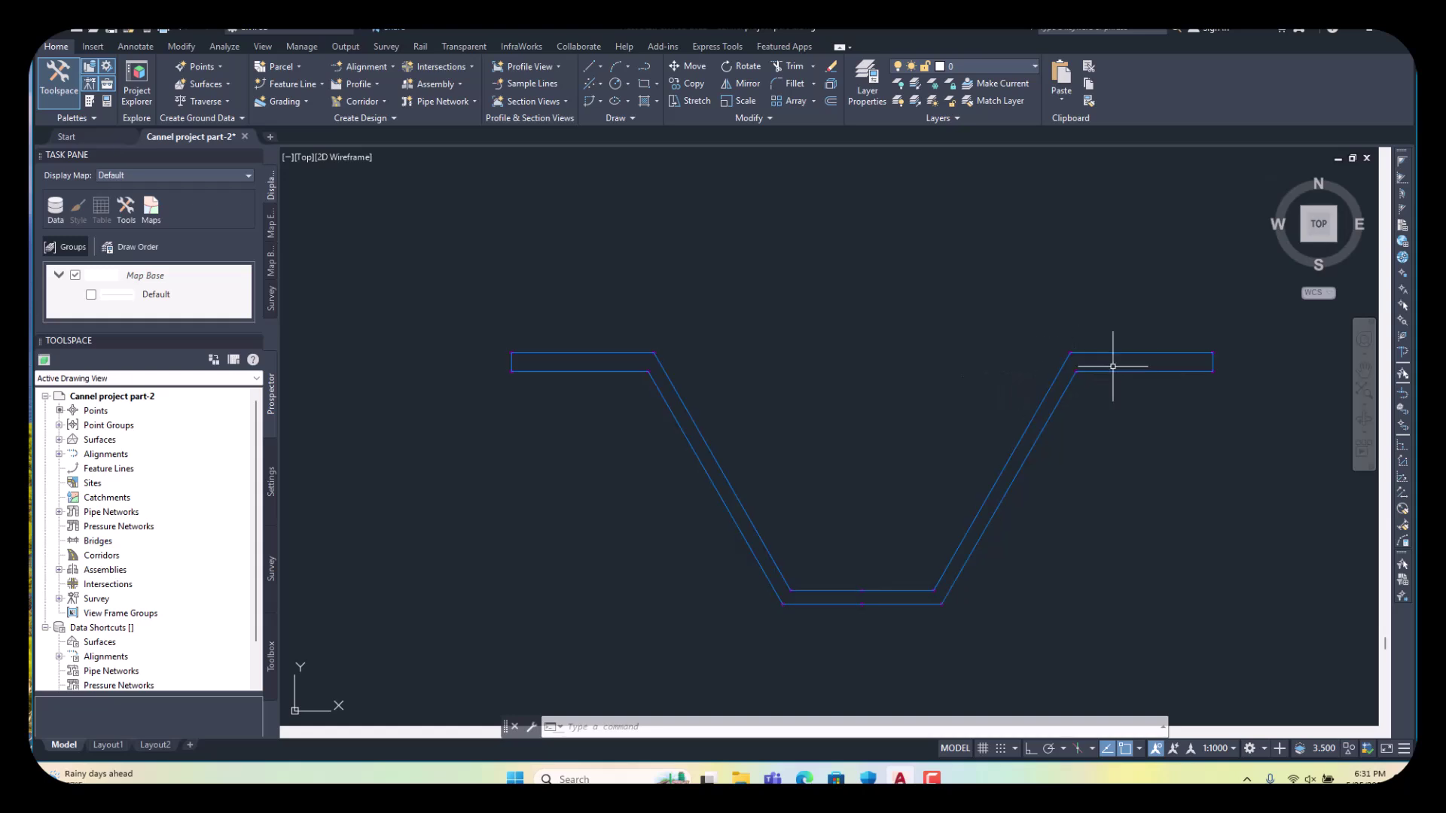
- Select the canal cross-section subassembly
scroll(646, 452, down, 4)
scroll(655, 469, up, 4)
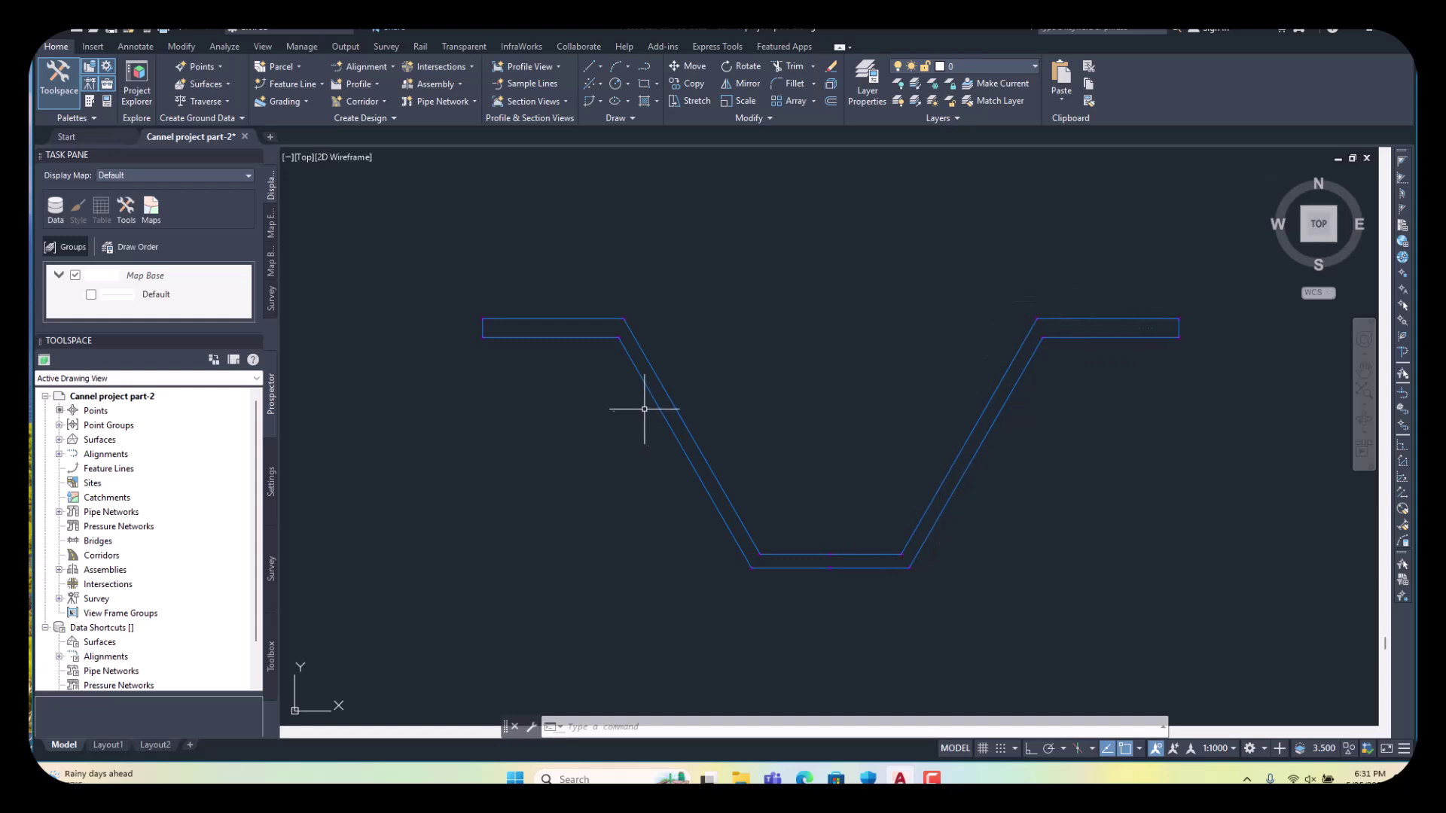
click(578, 337)
key(Escape)
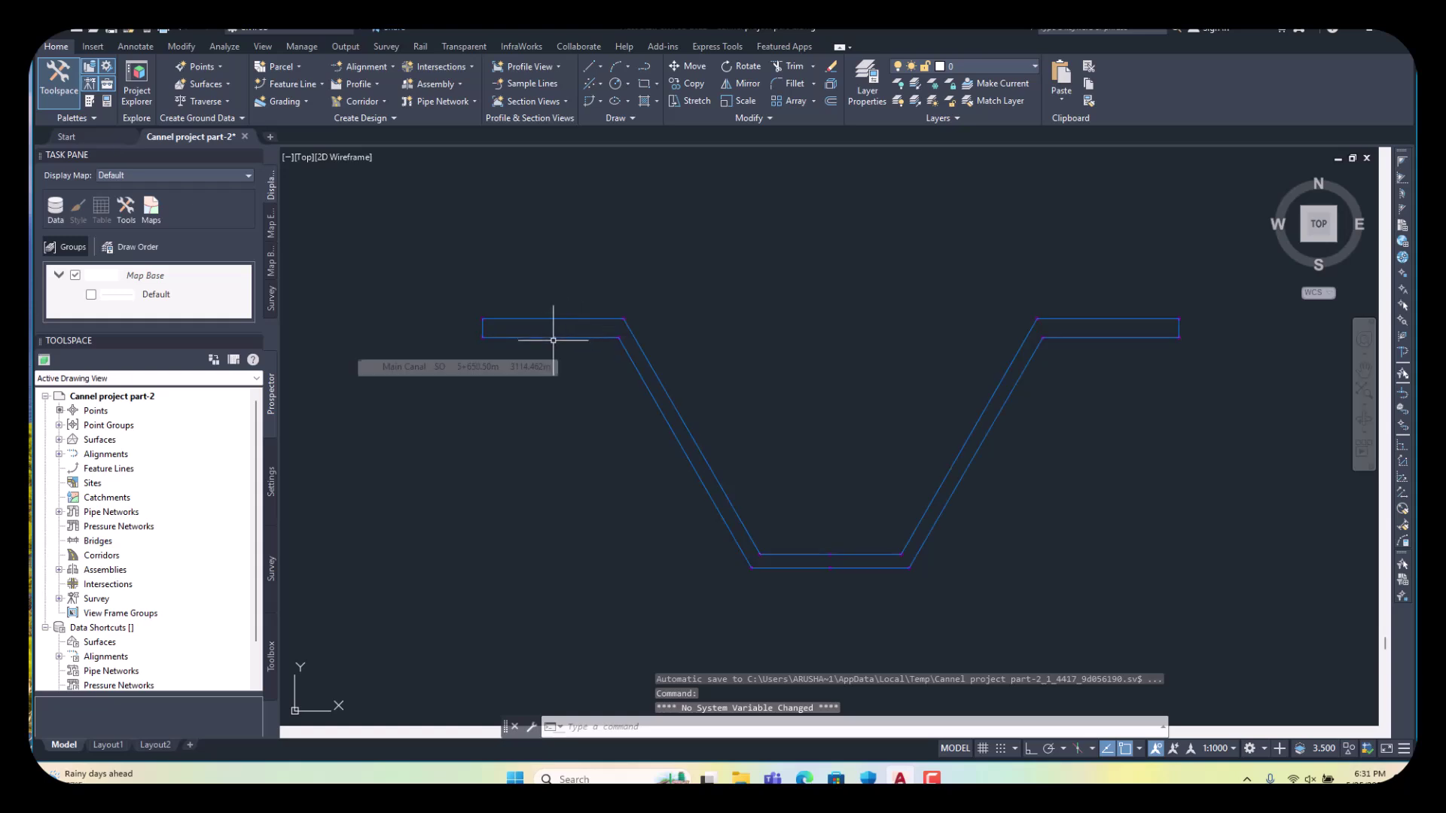
click(554, 324)
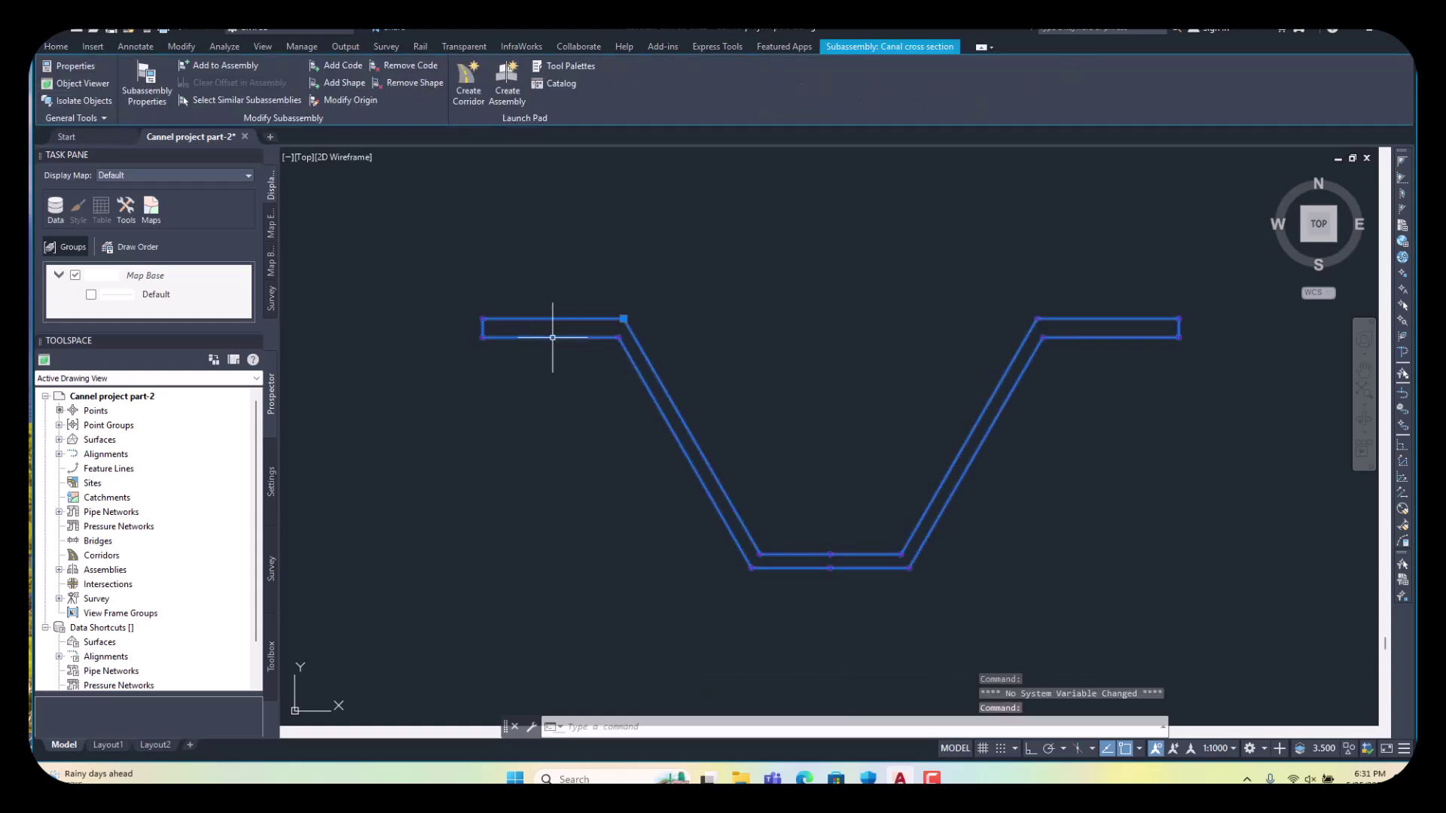
- Add a shape built from all 28 canal links selected with a window
click(343, 83)
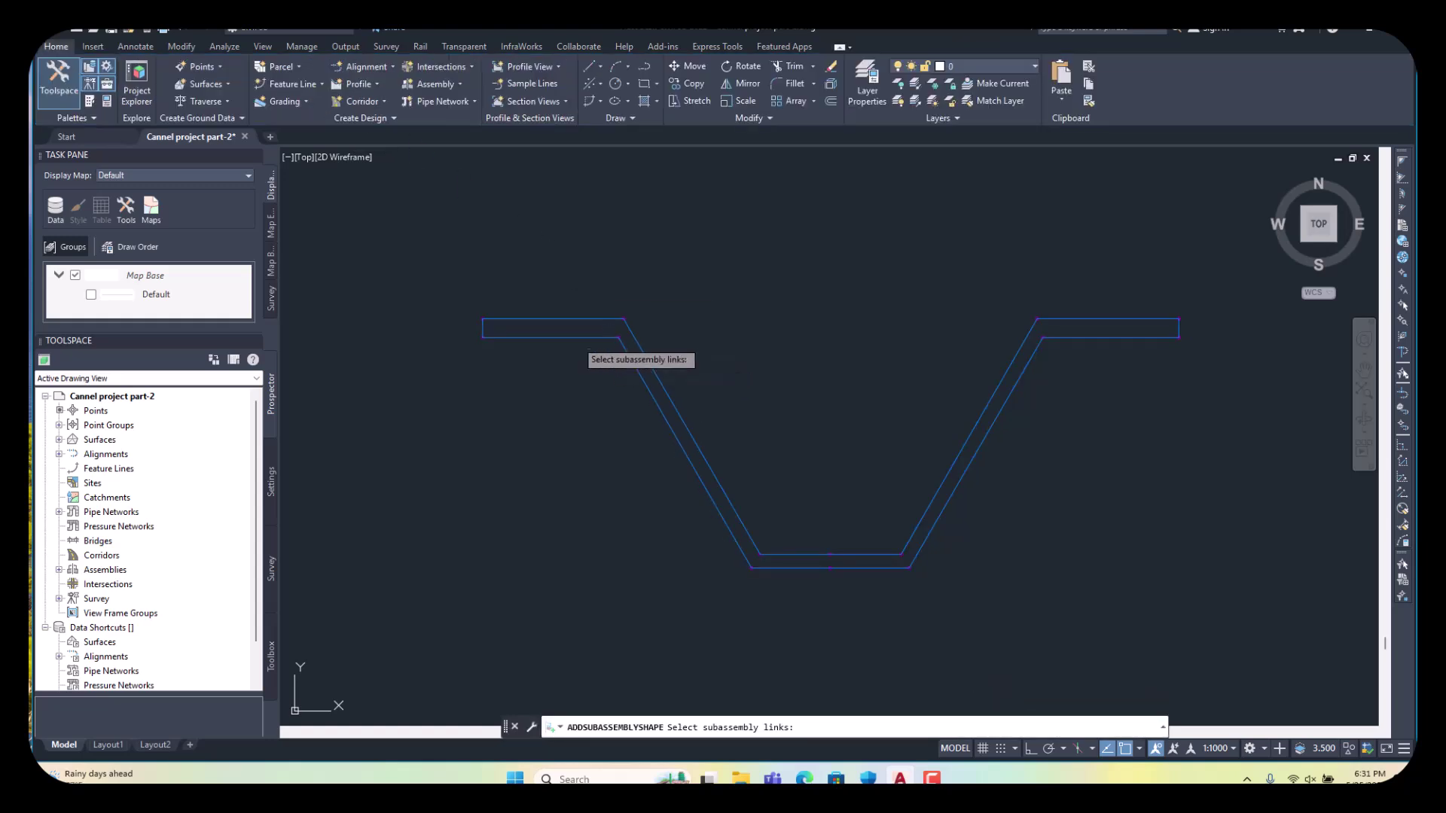
click(520, 319)
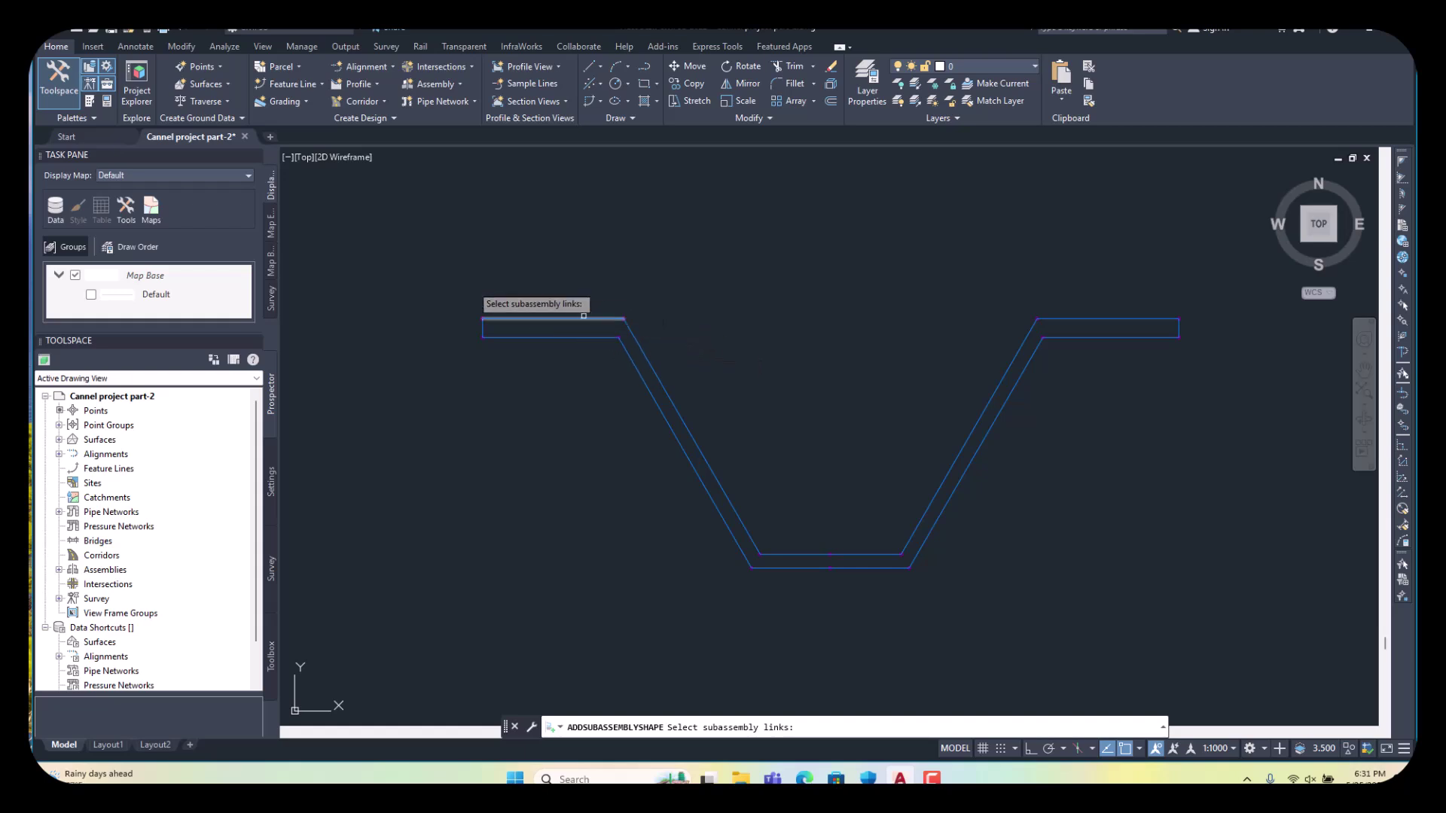
click(428, 228)
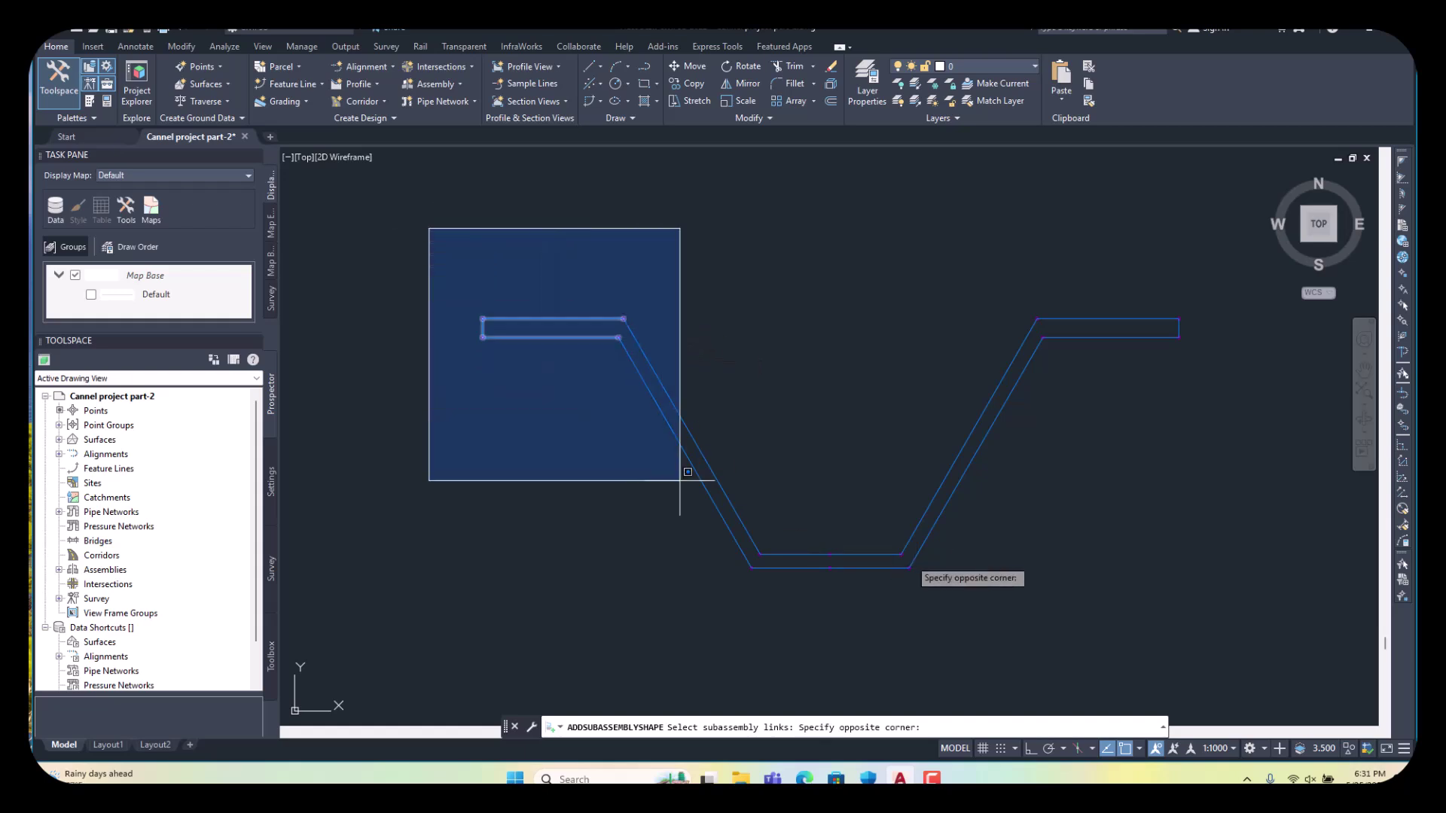
click(1212, 601)
key(Return)
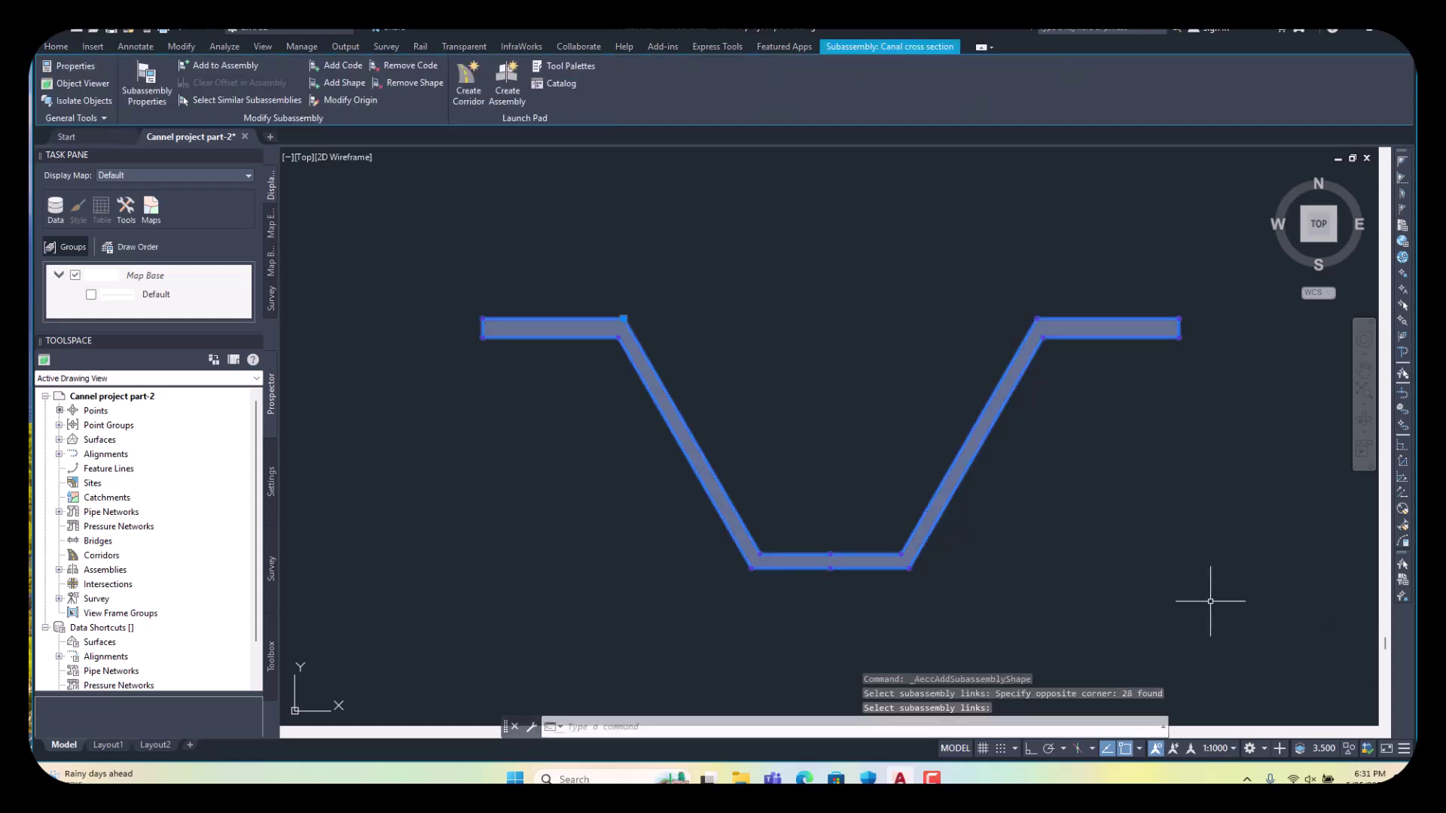
key(Escape)
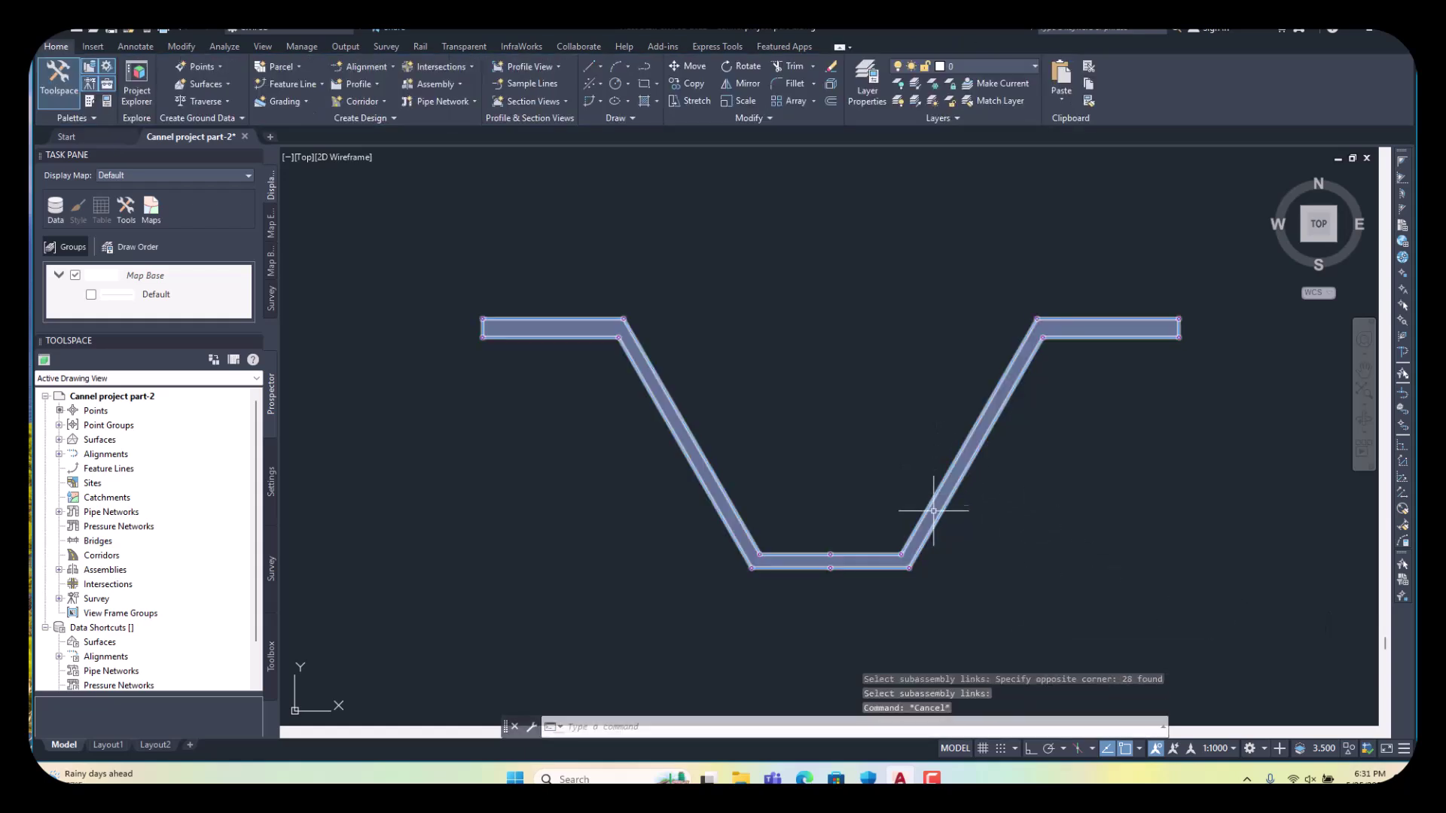
scroll(943, 491, up, 8)
scroll(890, 336, down, 8)
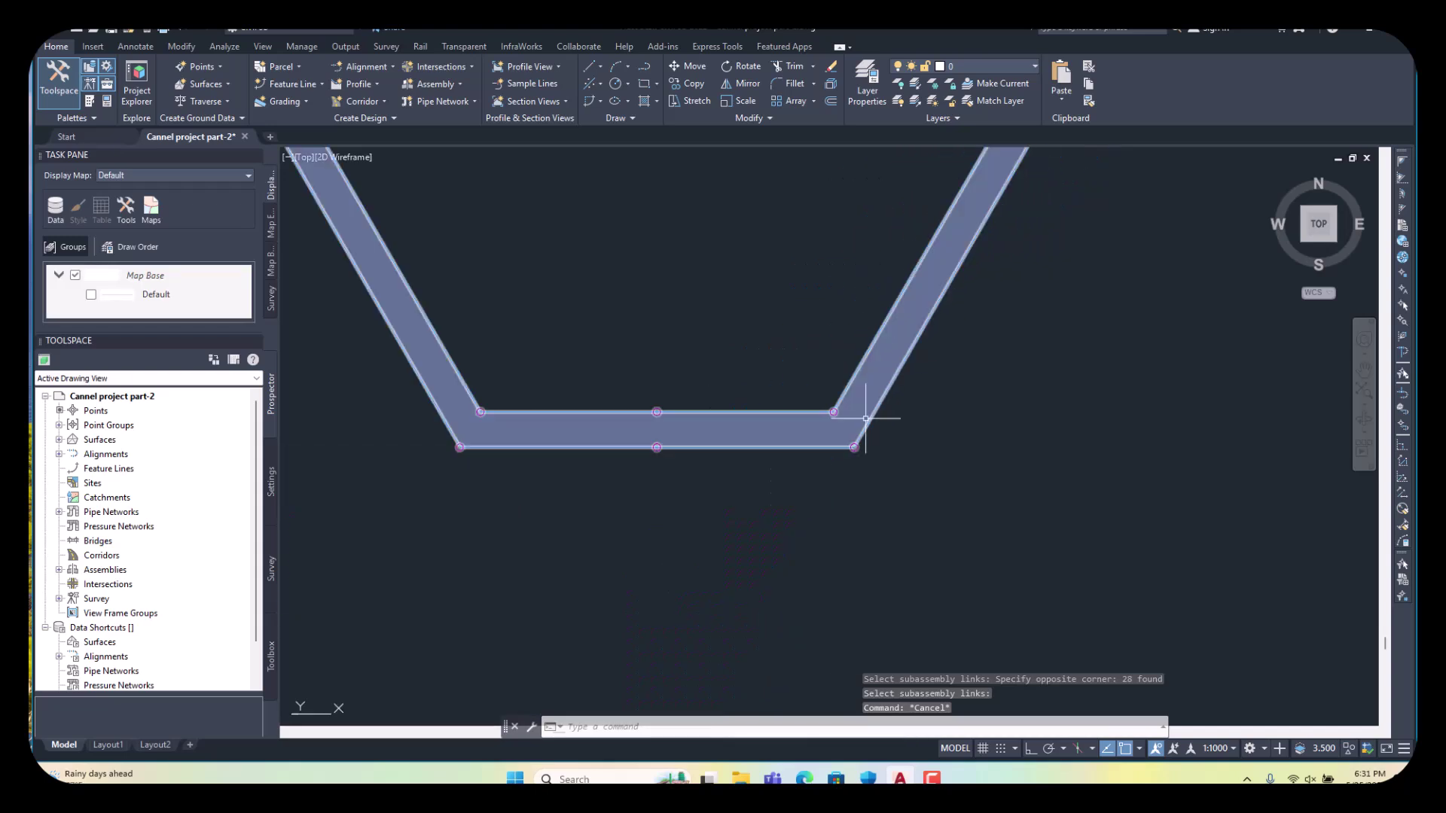
scroll(907, 565, down, 3)
scroll(549, 312, down, 2)
scroll(544, 326, up, 4)
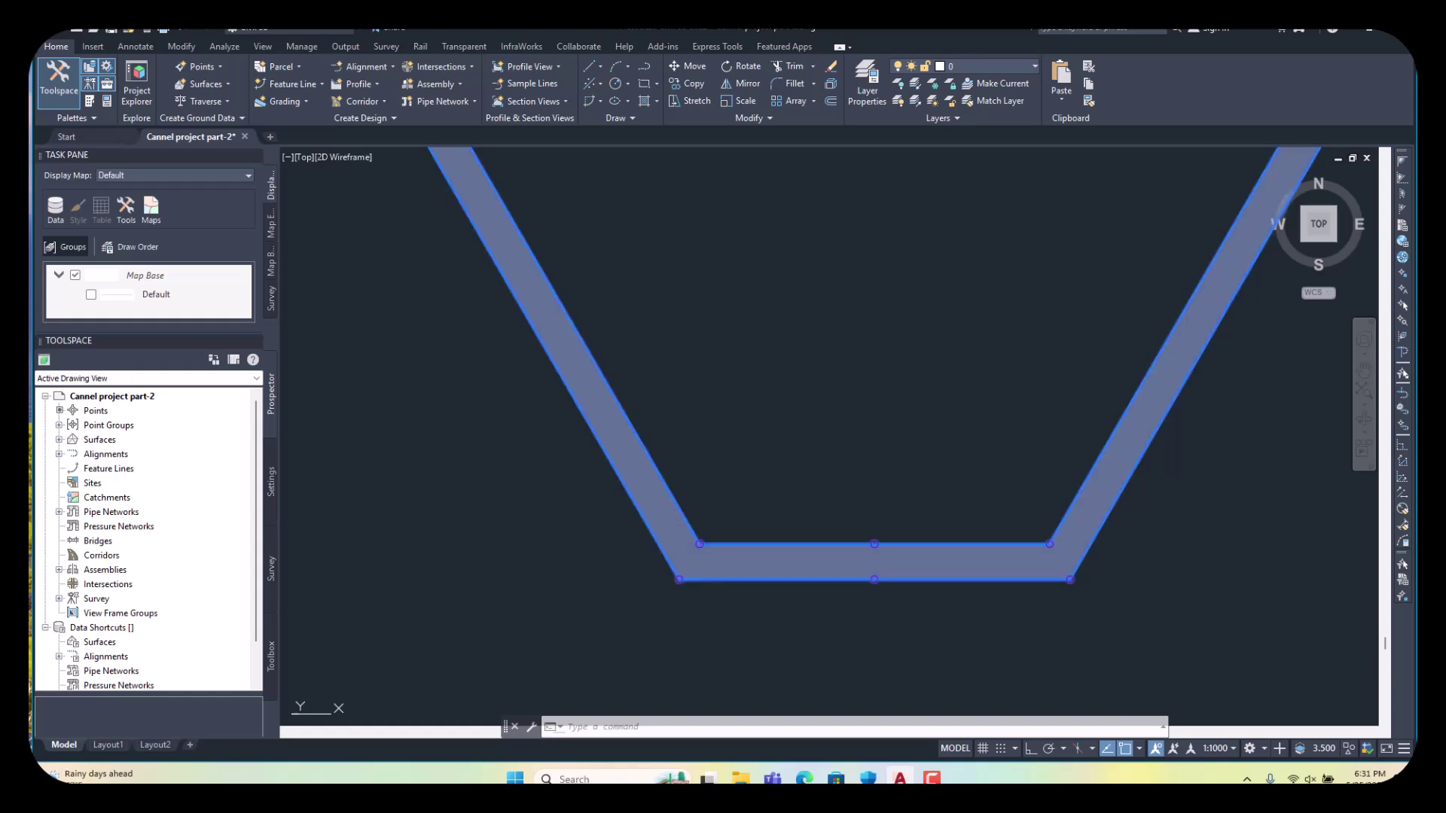
click(557, 334)
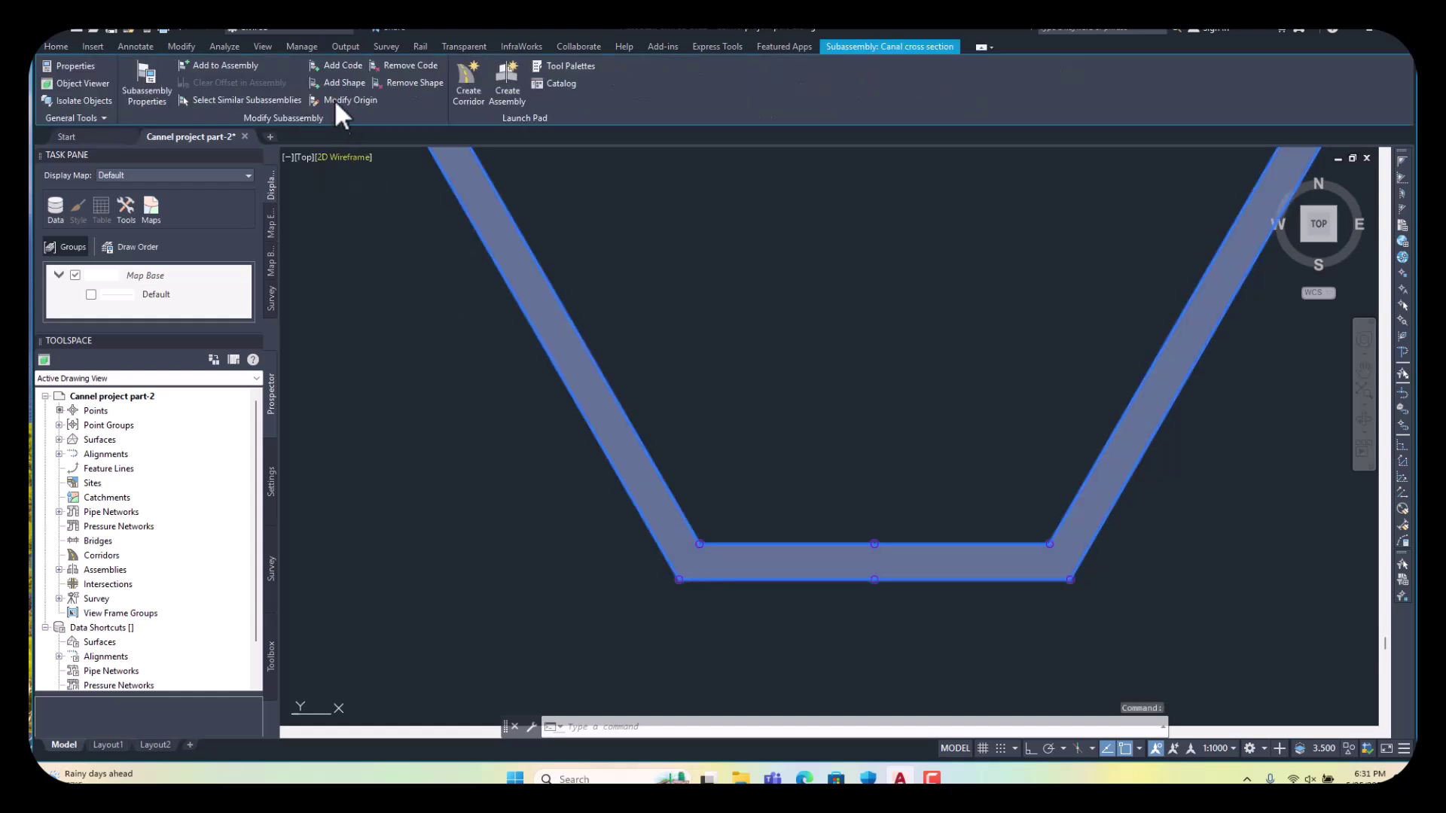
- Assign the code 'concrete' to the canal's filled shape
click(331, 65)
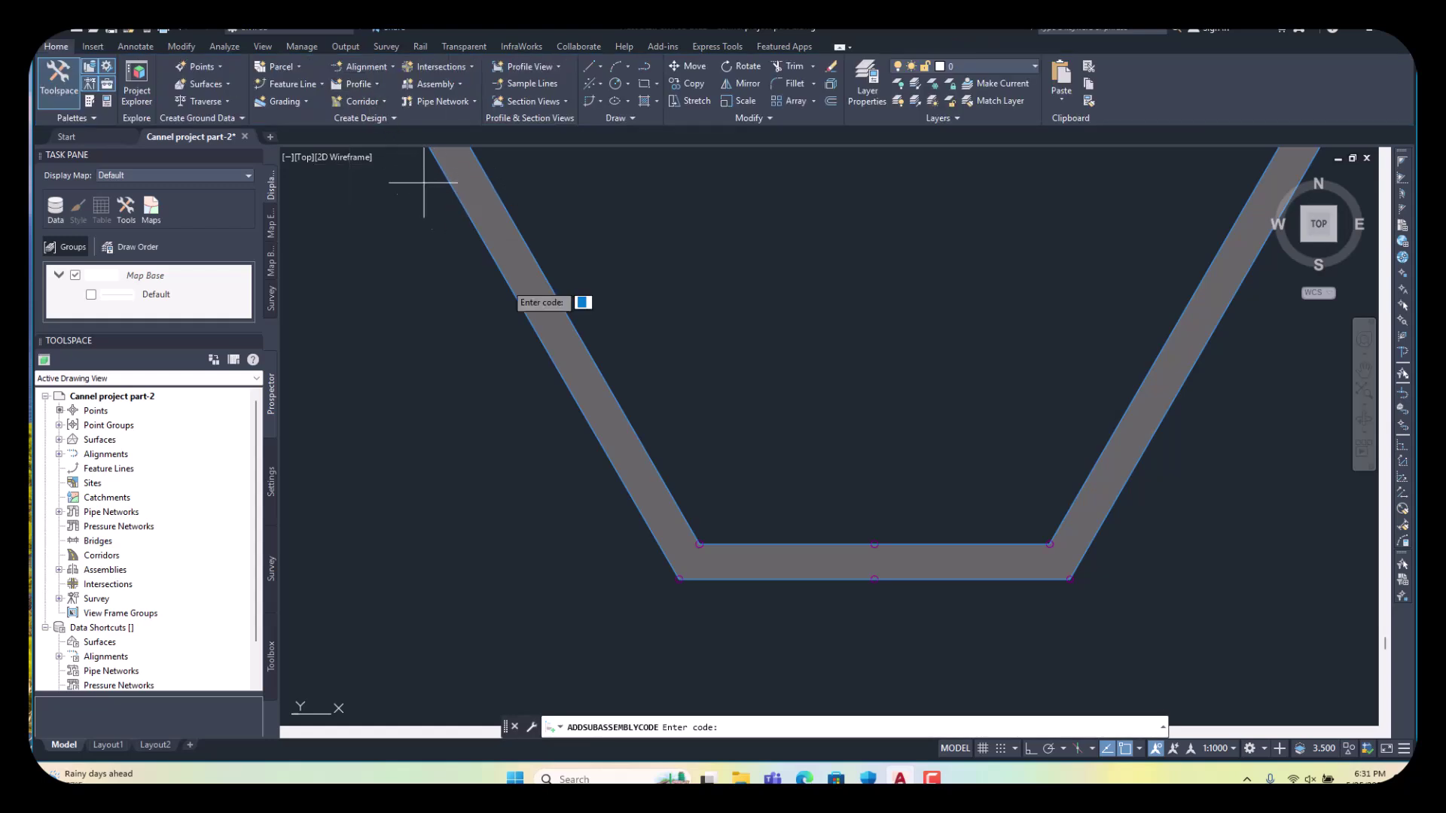
scroll(622, 419, down, 2)
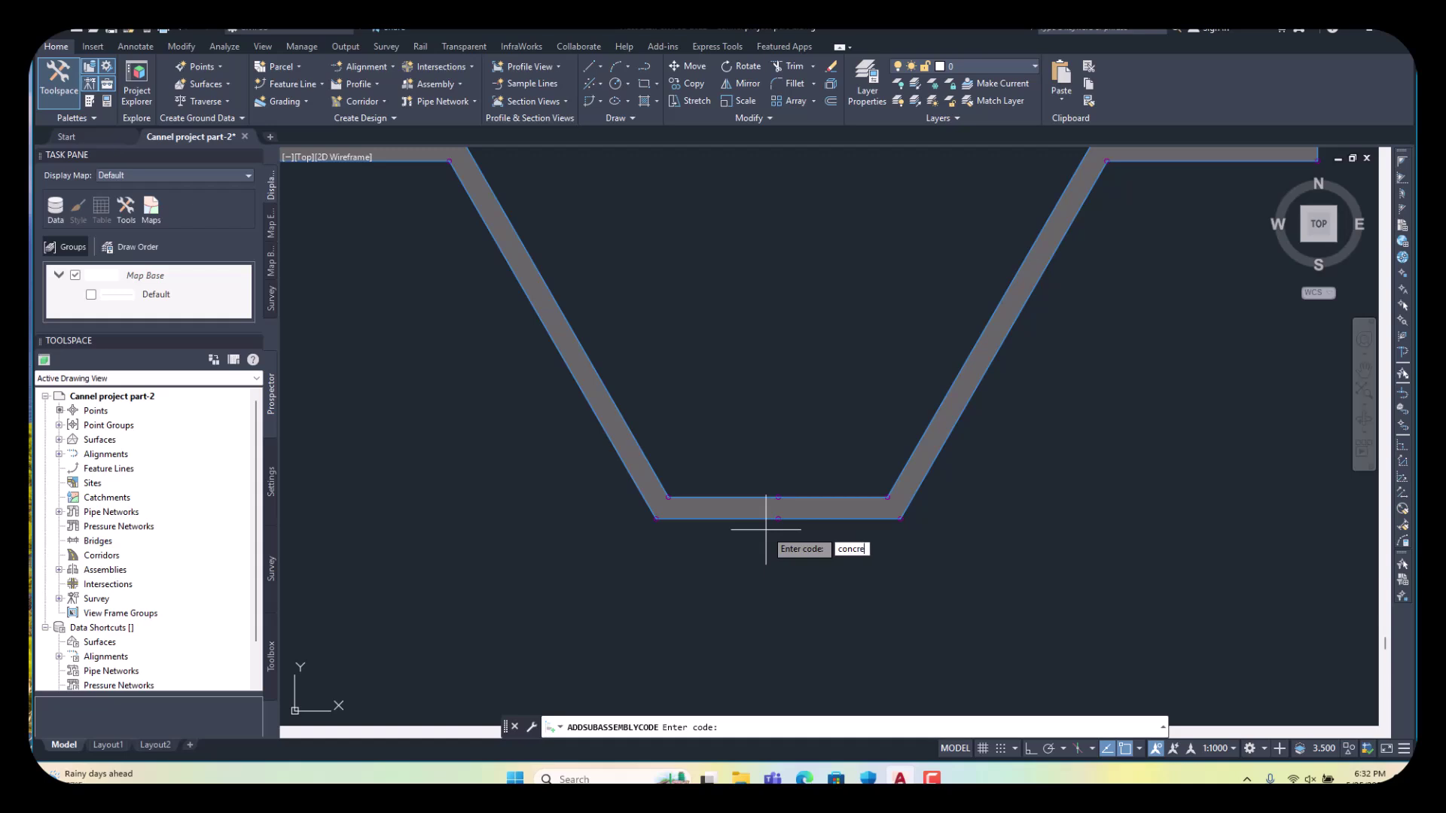
text(concrete)
key(Return)
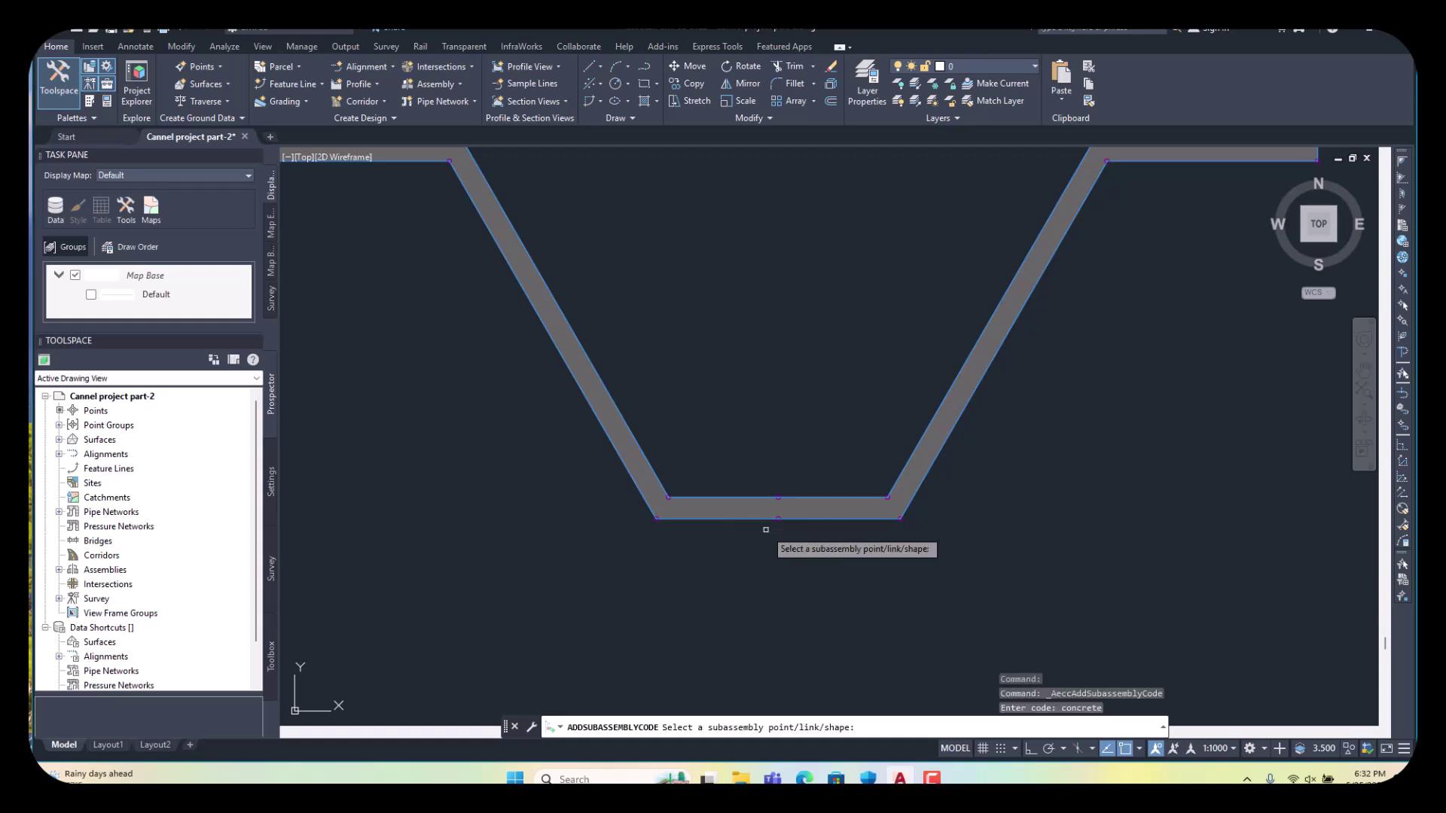
scroll(770, 519, up, 5)
click(767, 504)
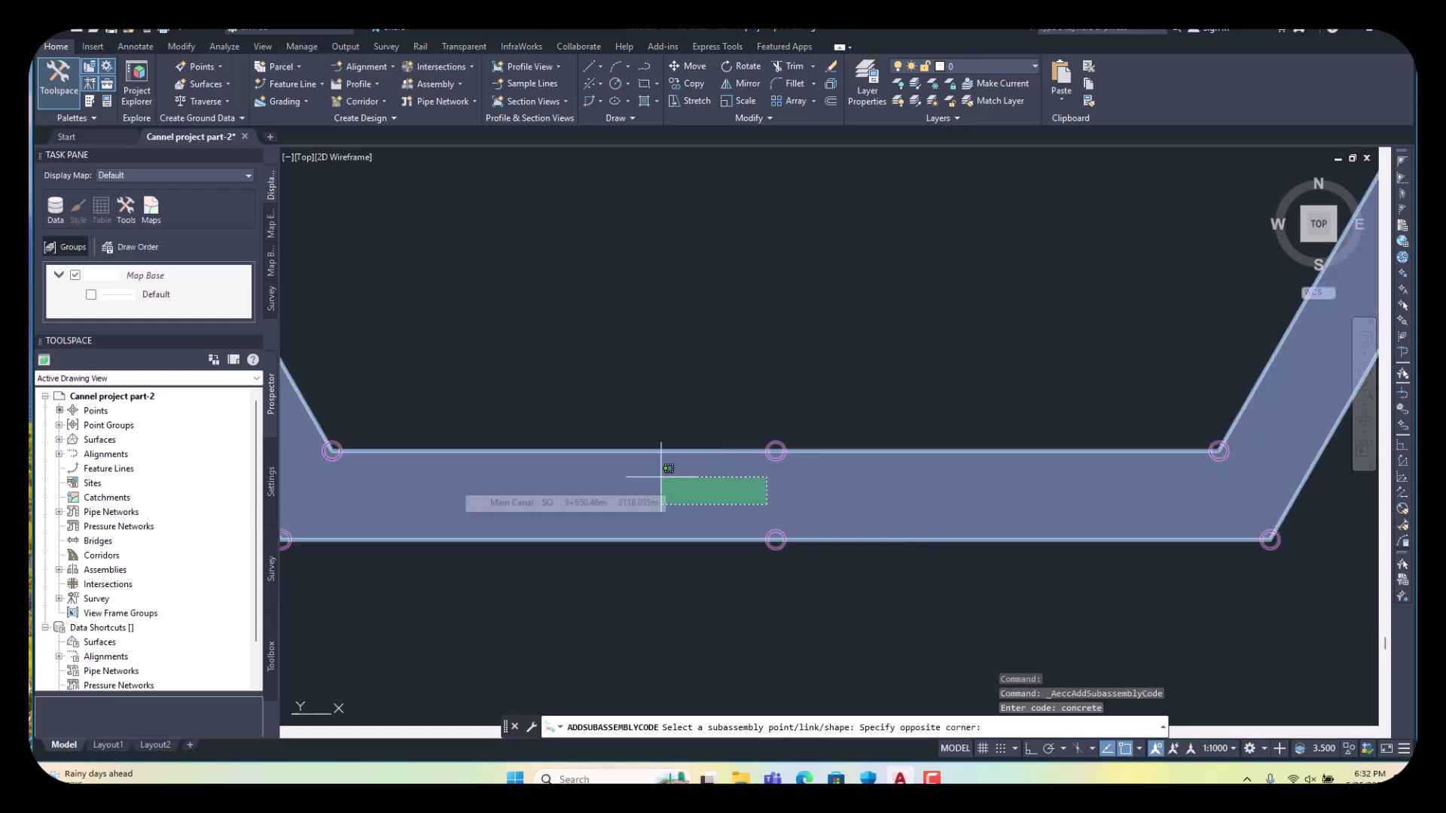
click(661, 476)
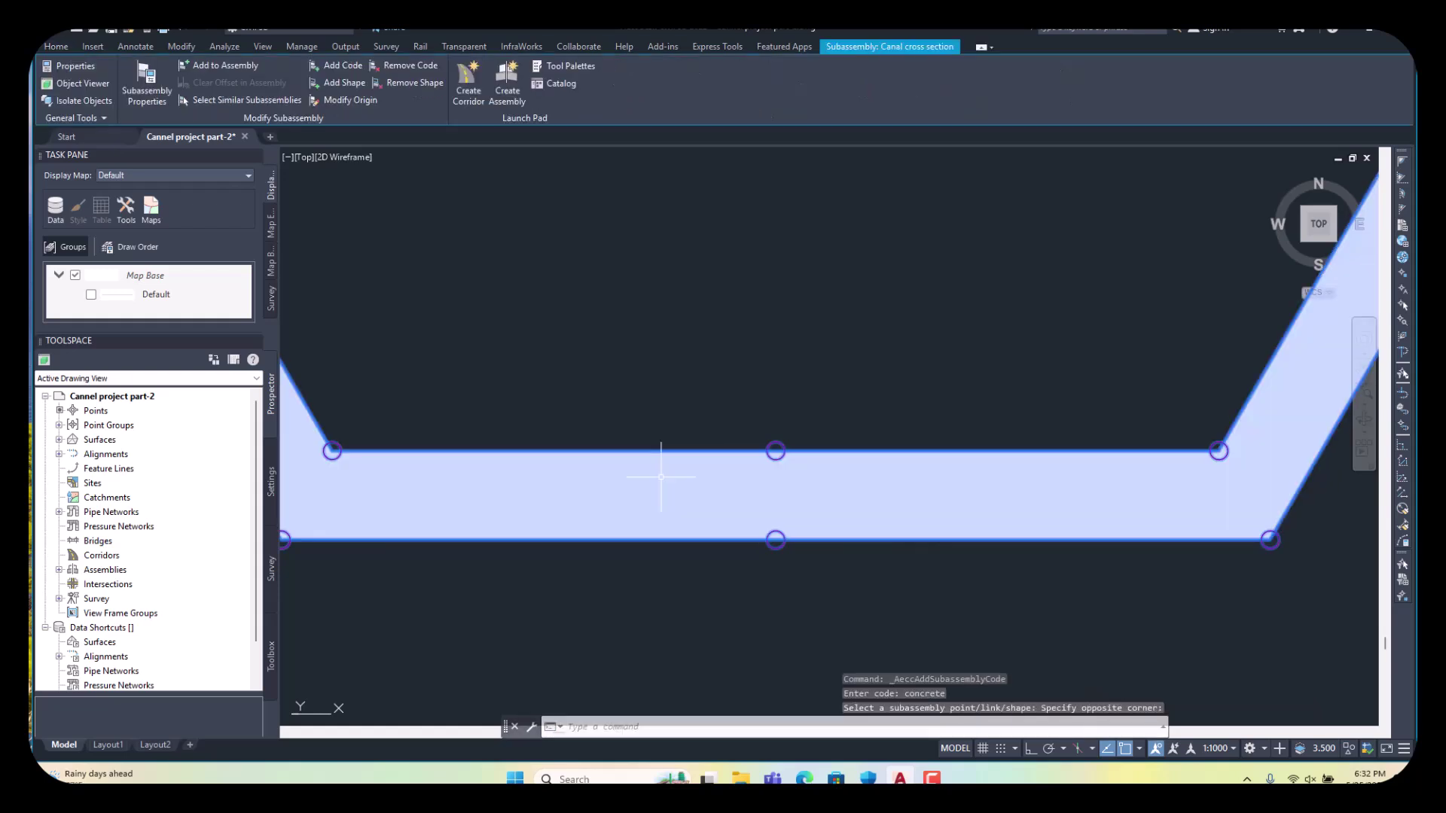
key(Return)
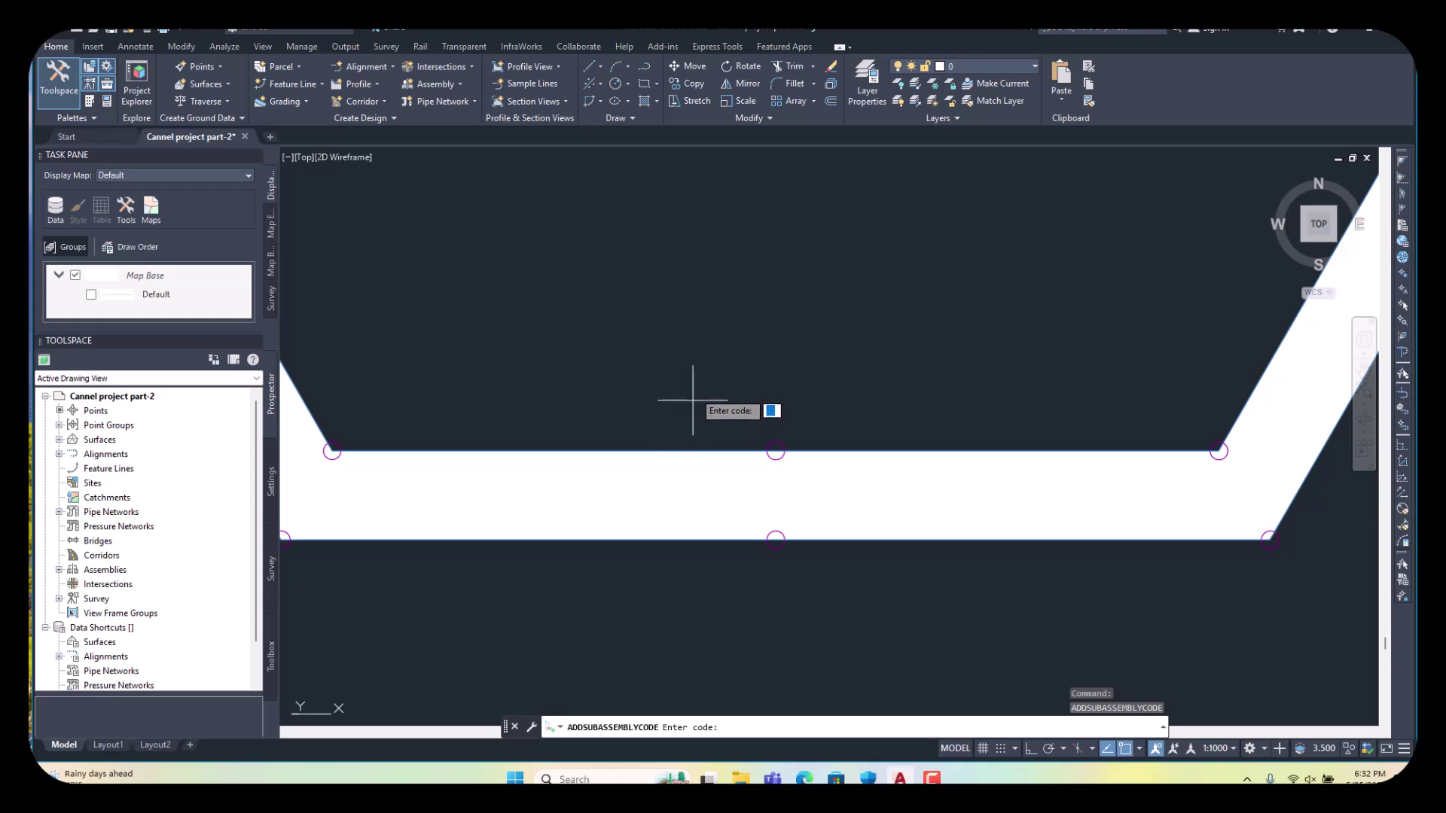
key(Return)
key(Escape)
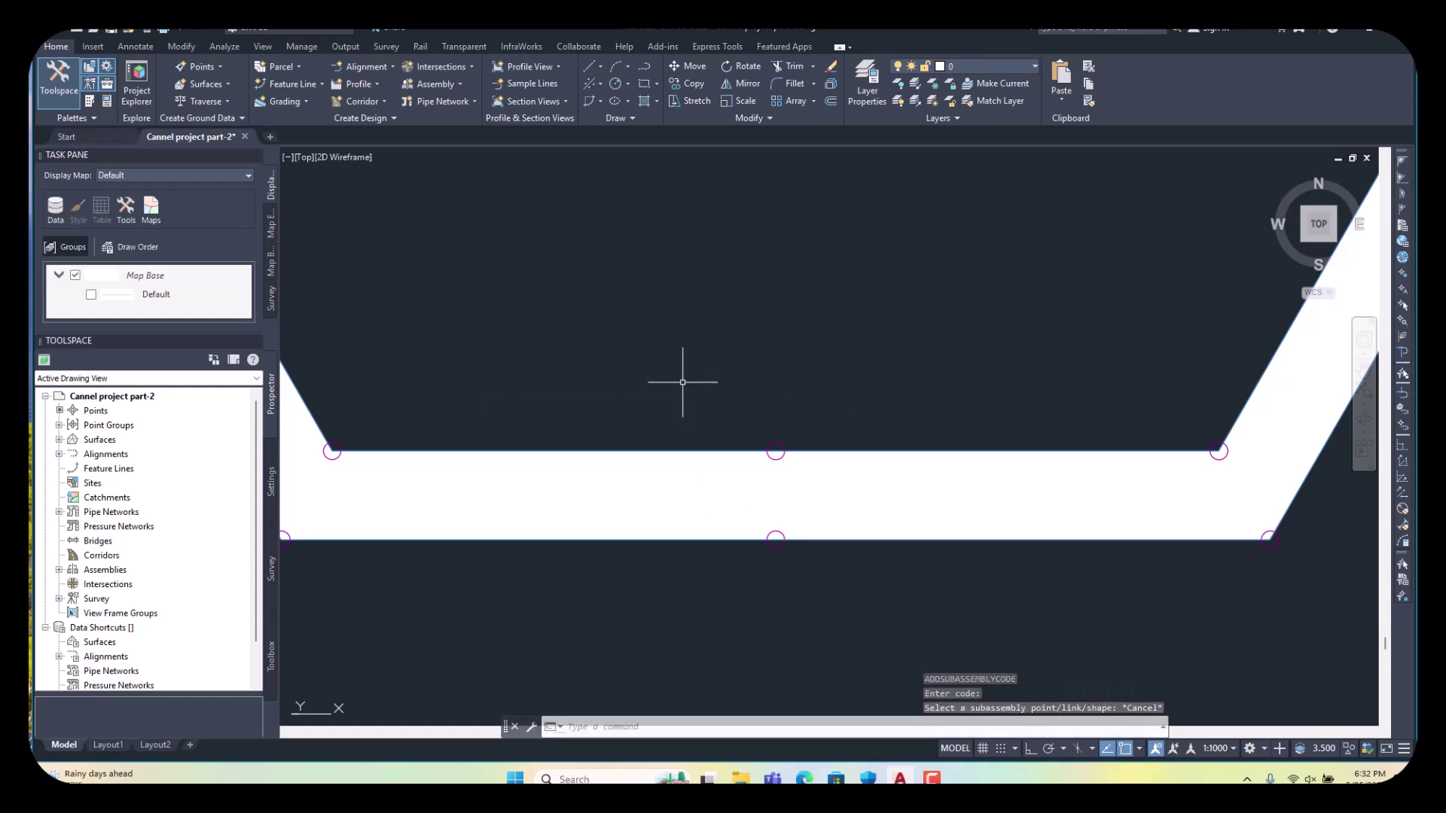
scroll(821, 572, down, 8)
scroll(1001, 329, up, 4)
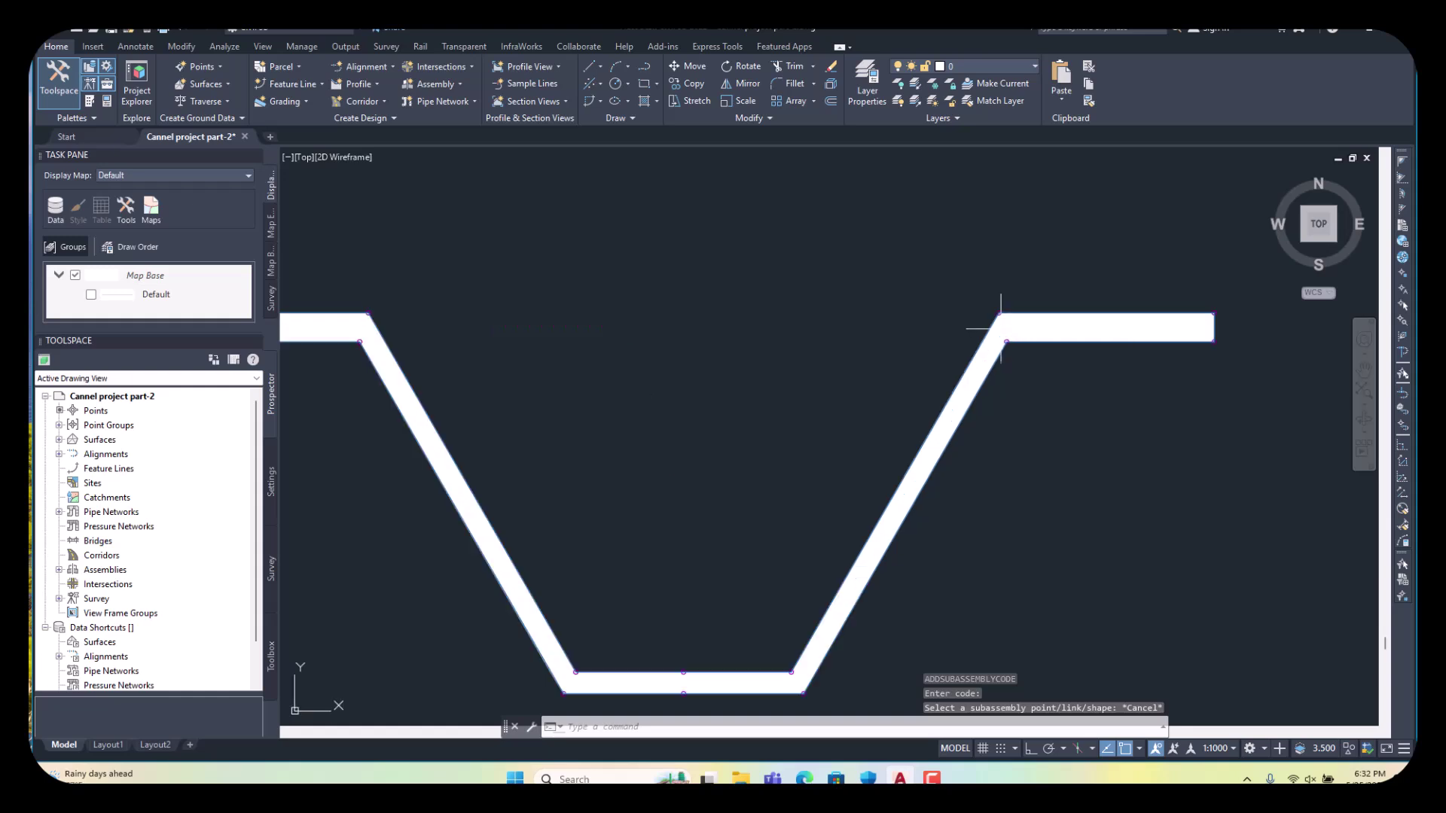
scroll(746, 368, down, 5)
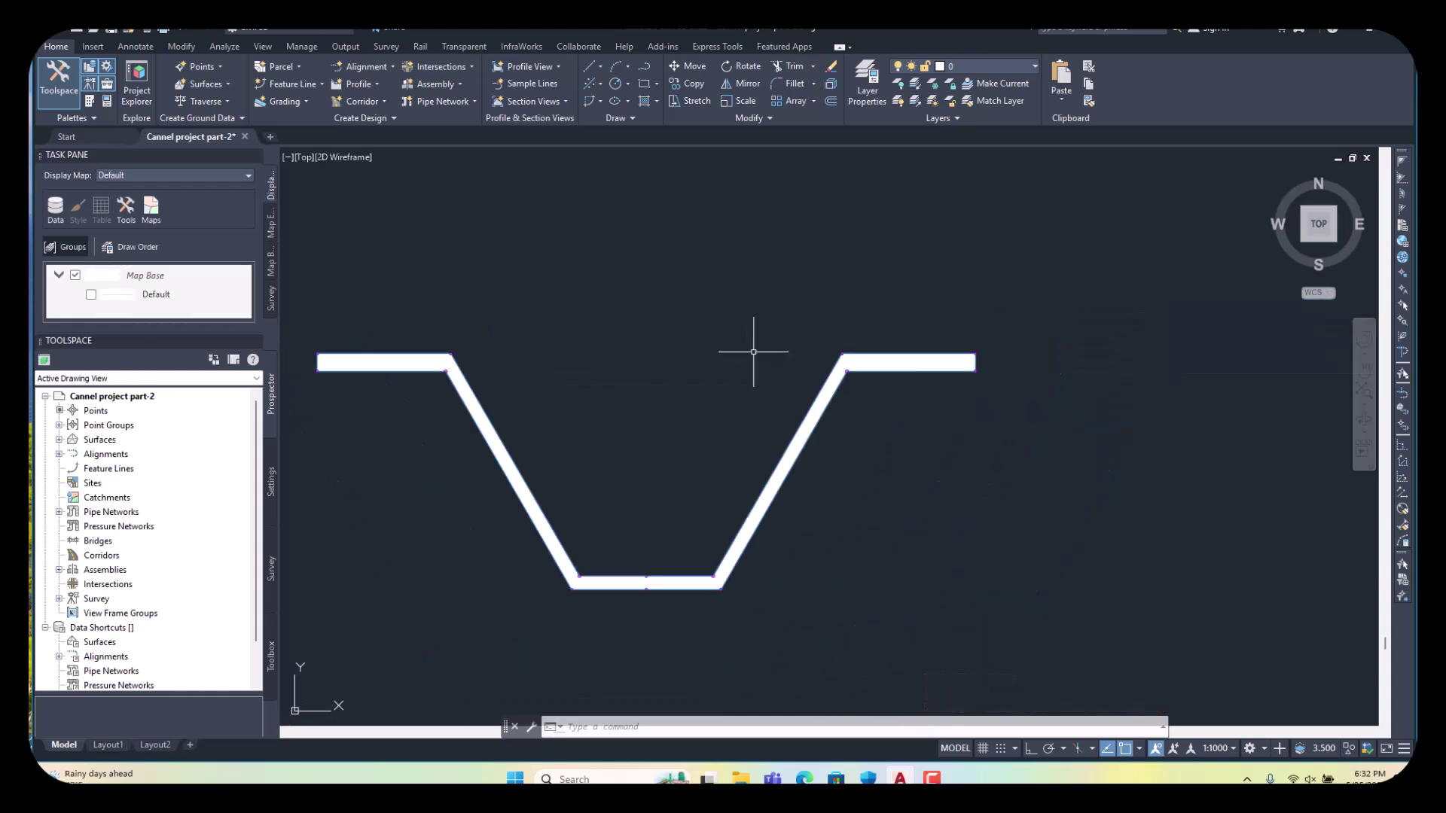
scroll(862, 348, down, 4)
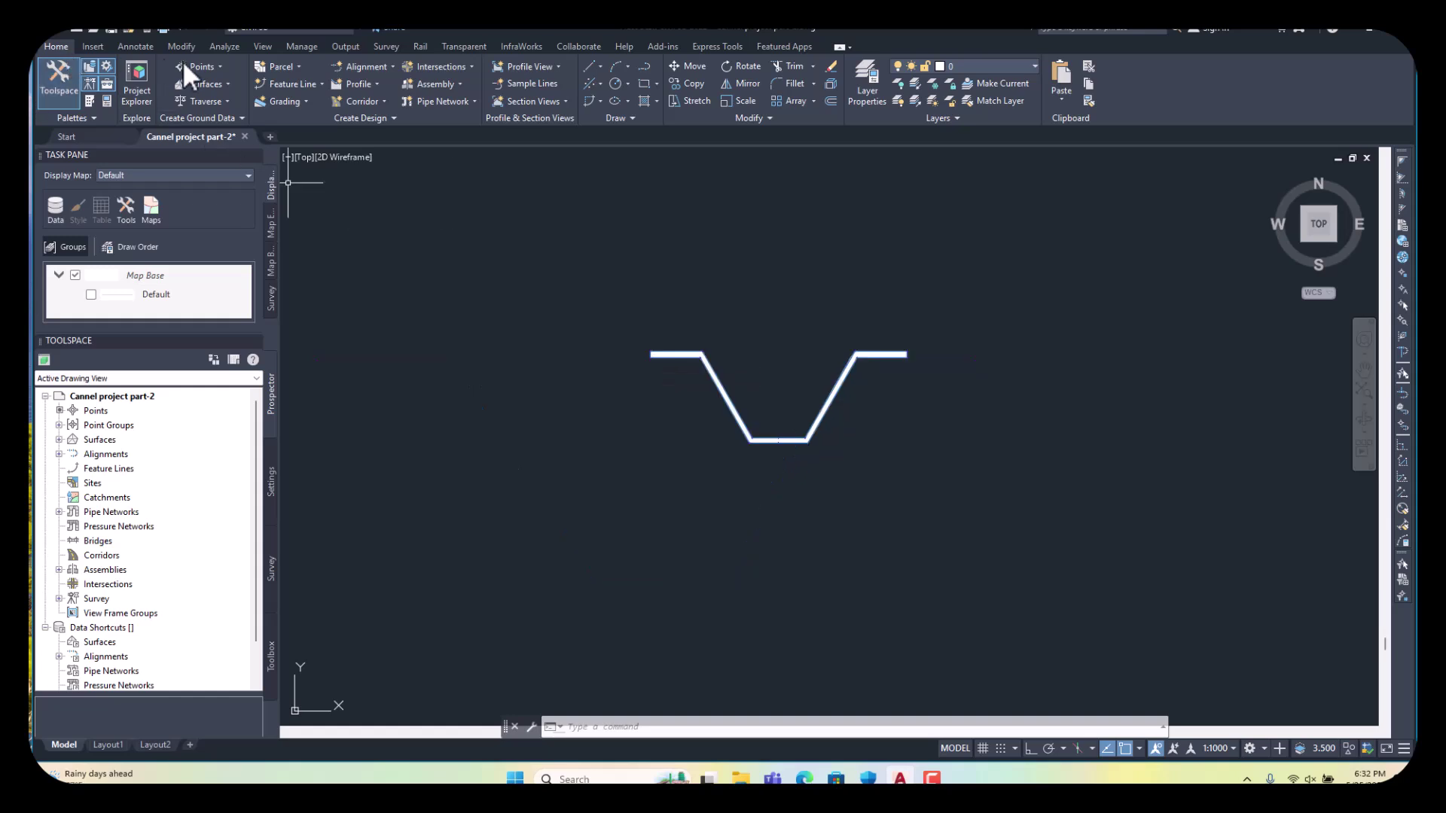
- Create the assembly 'Canal main' with its baseline placed beside the canal section
click(458, 82)
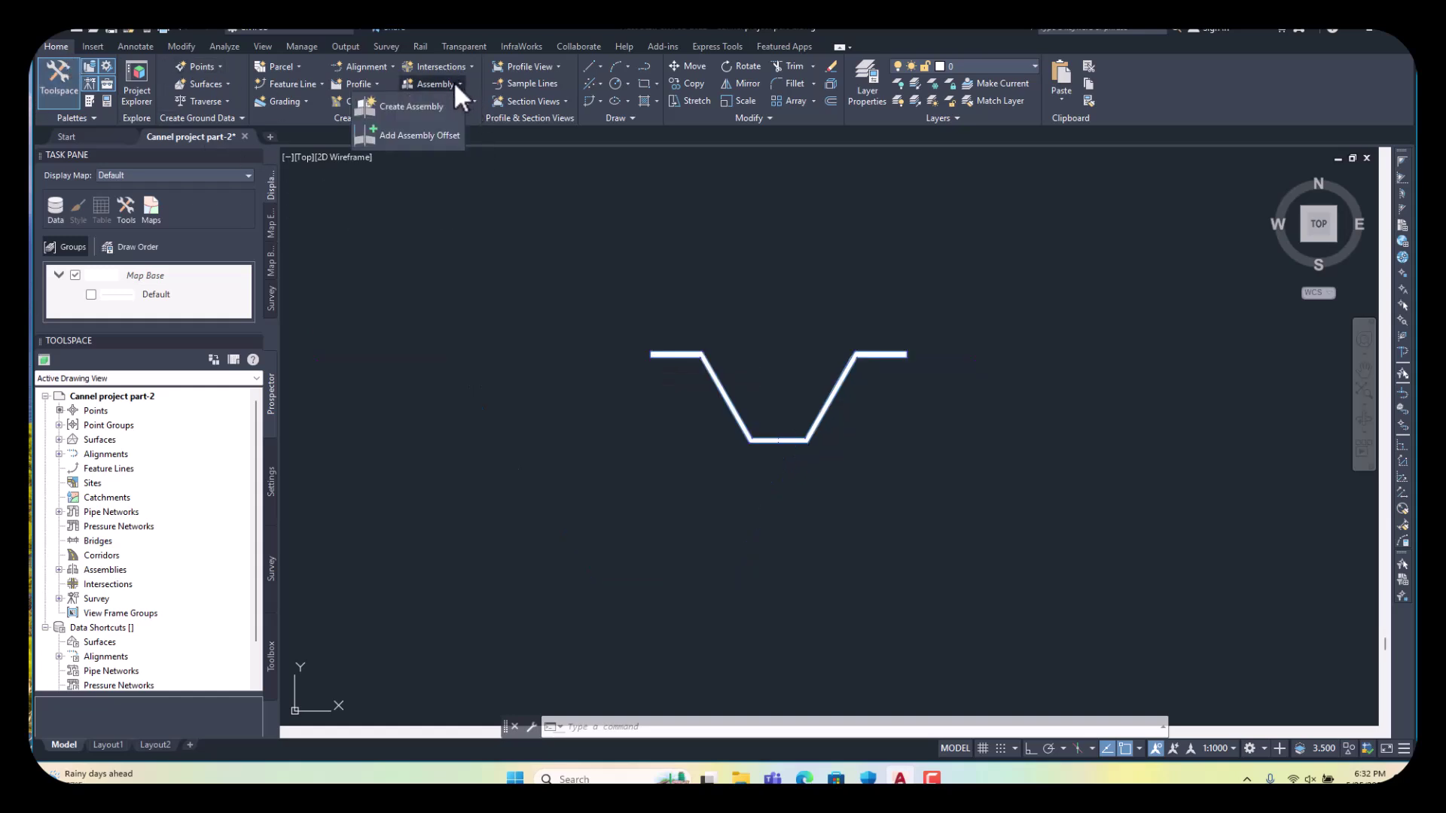
click(417, 105)
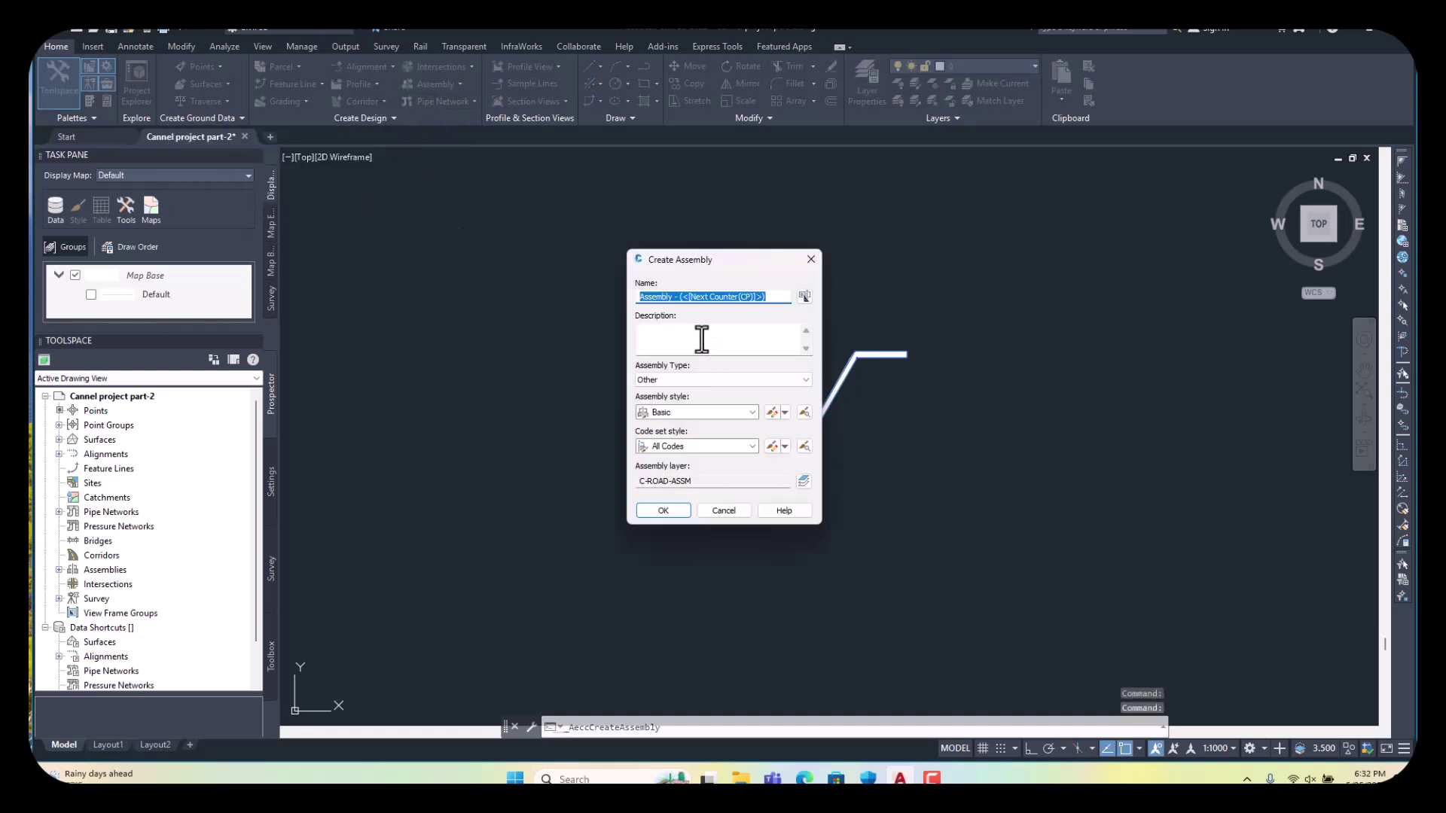
text(Canal main)
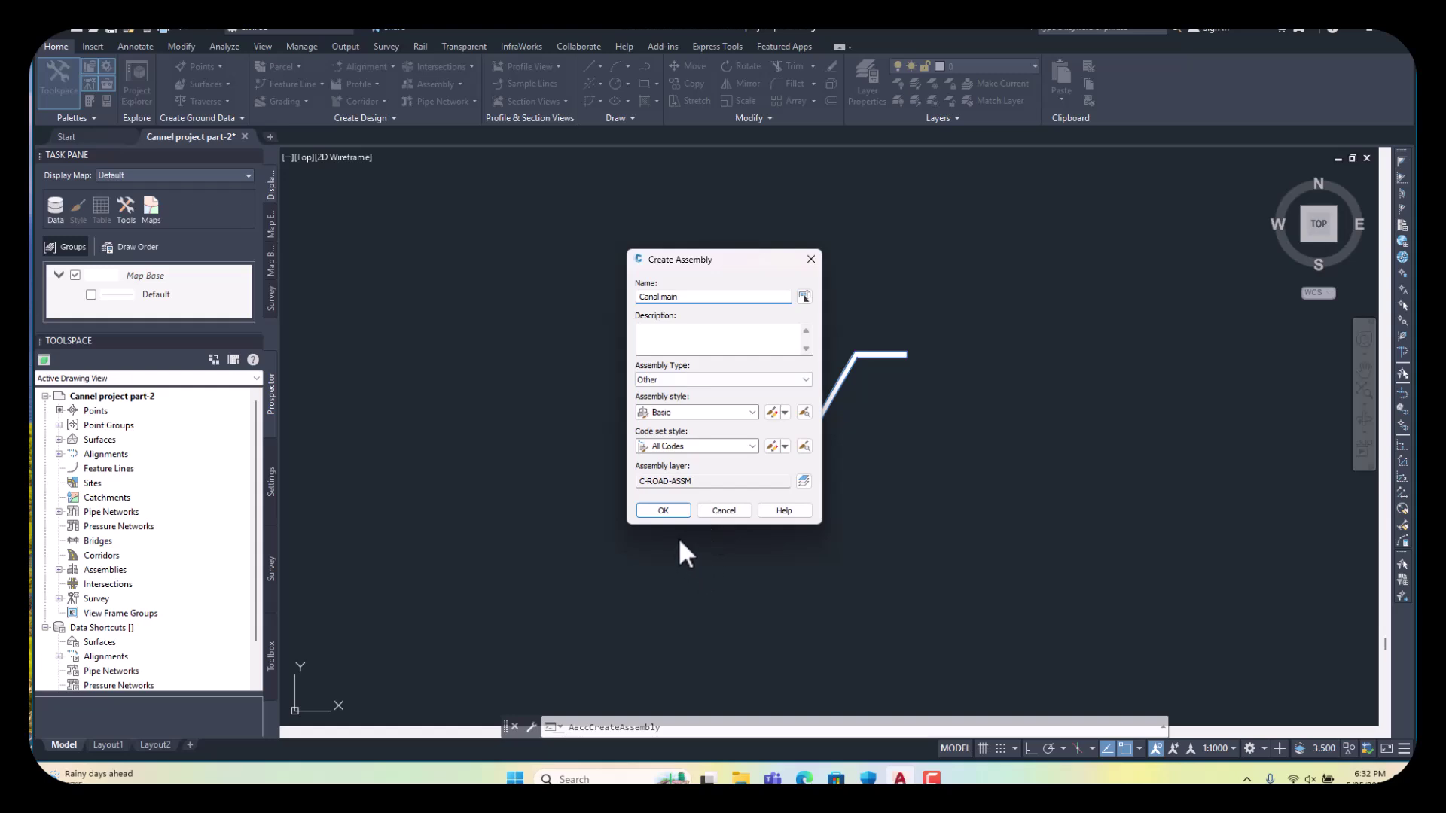
click(663, 510)
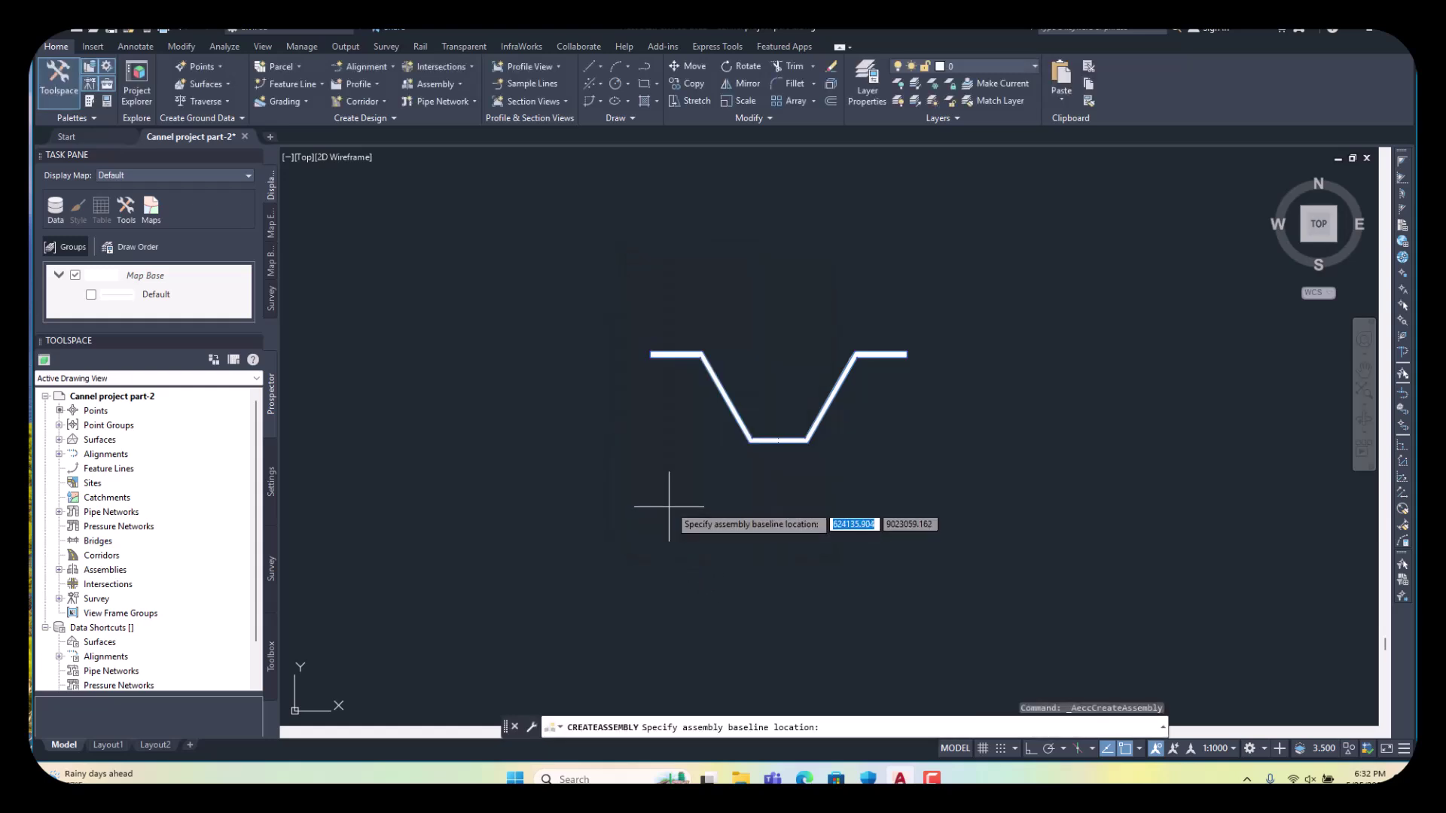
scroll(664, 493, down, 5)
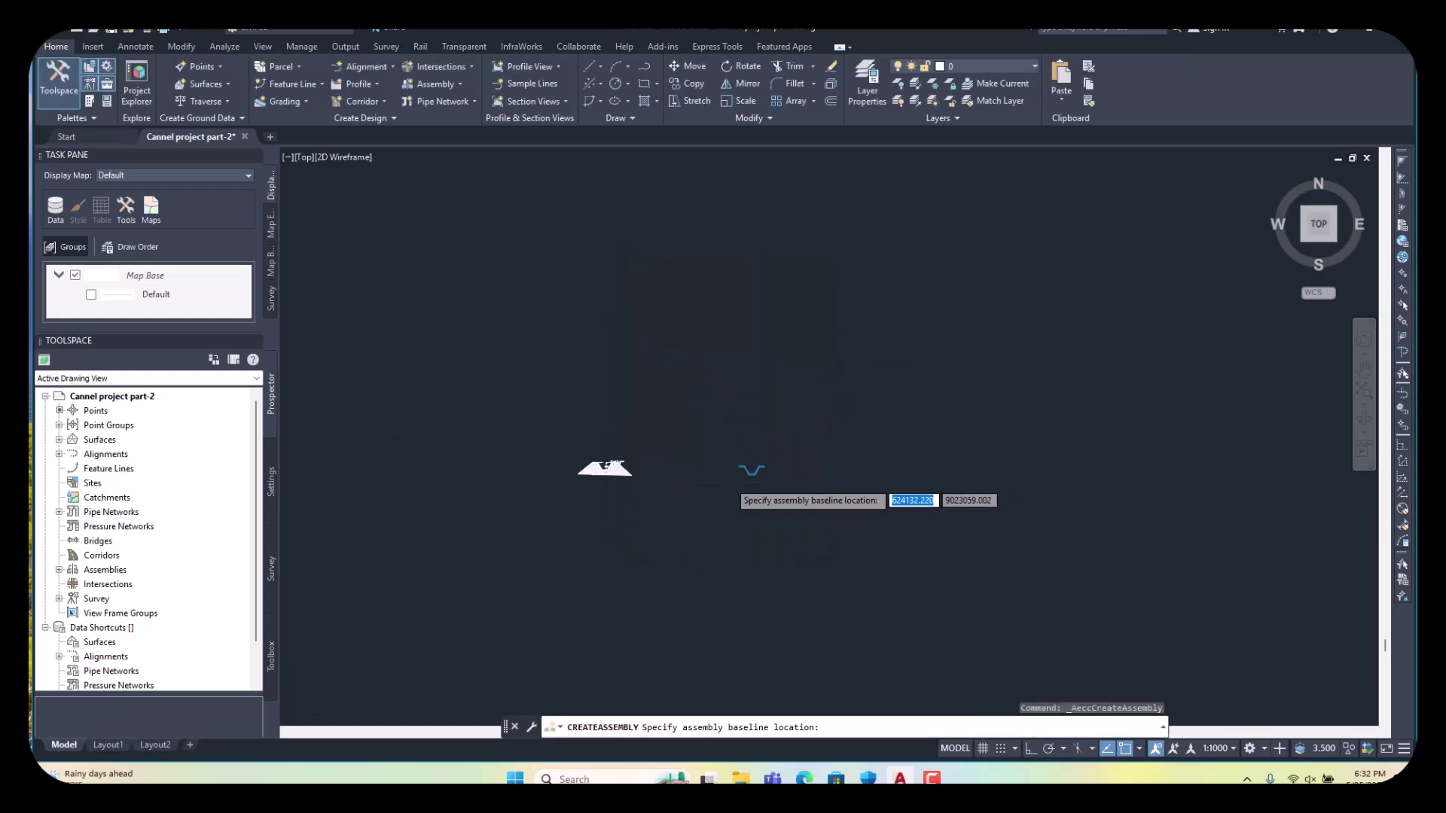
click(697, 454)
scroll(696, 454, up, 5)
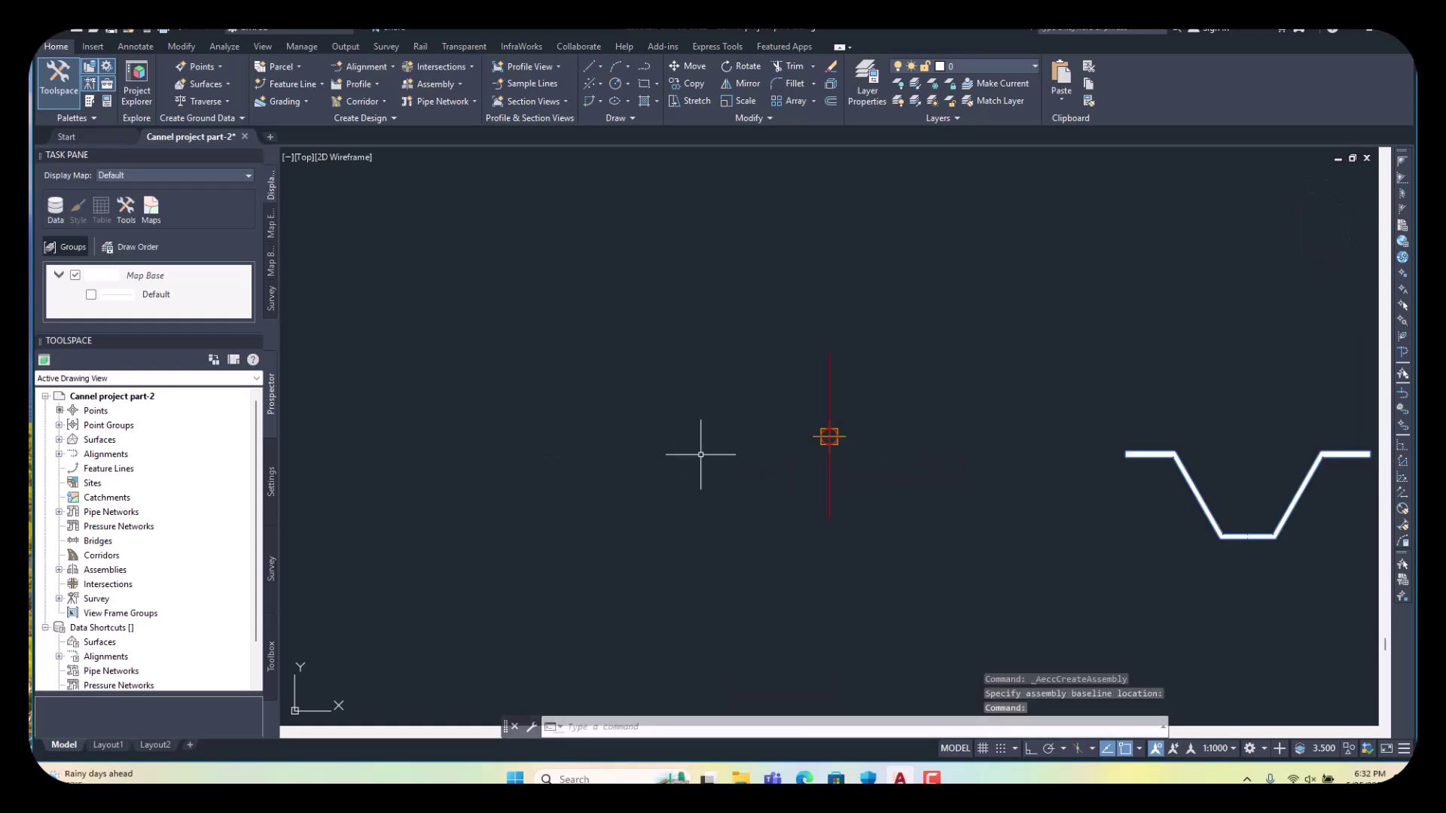
scroll(695, 453, down, 2)
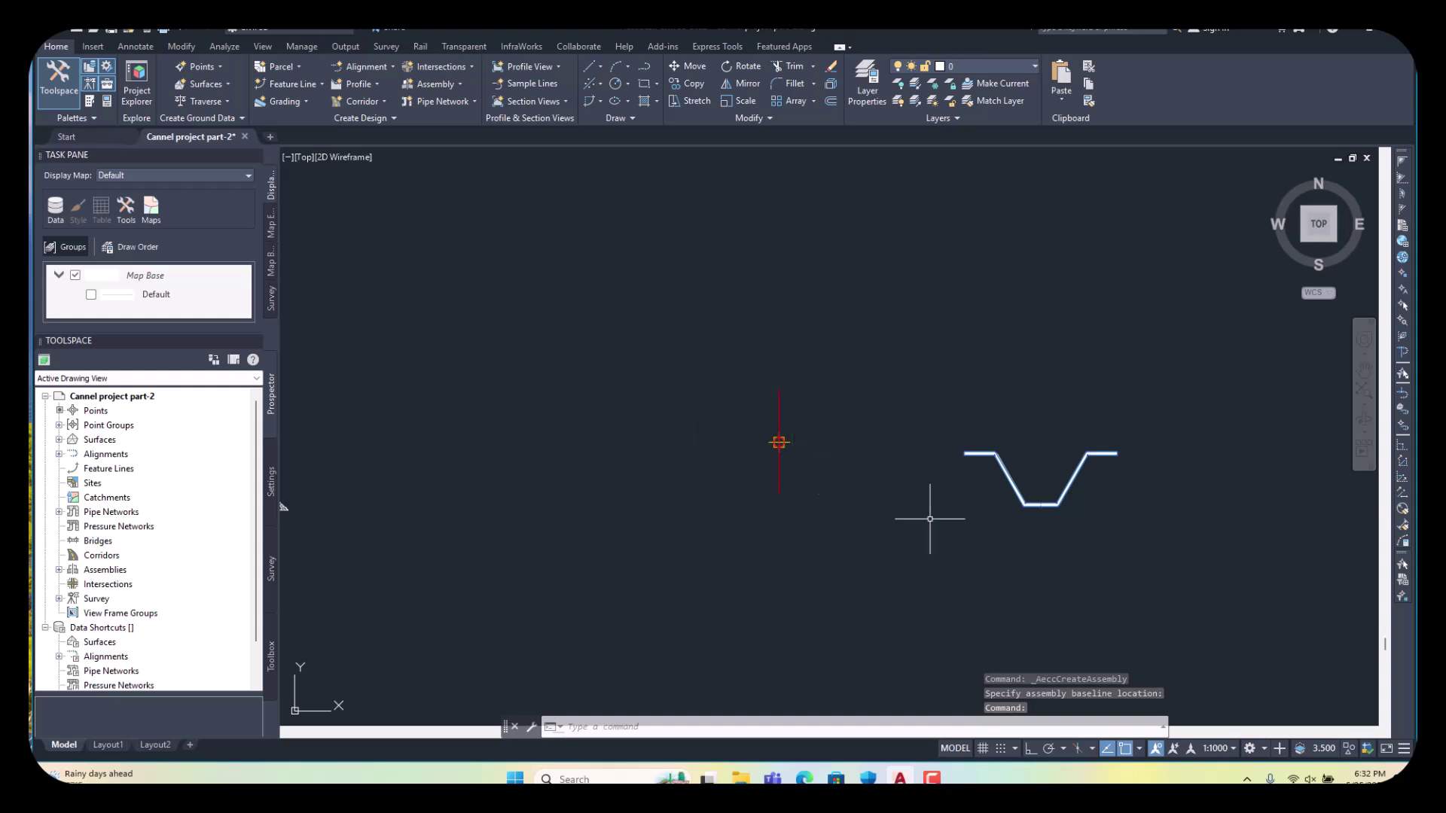
scroll(1129, 490, up, 5)
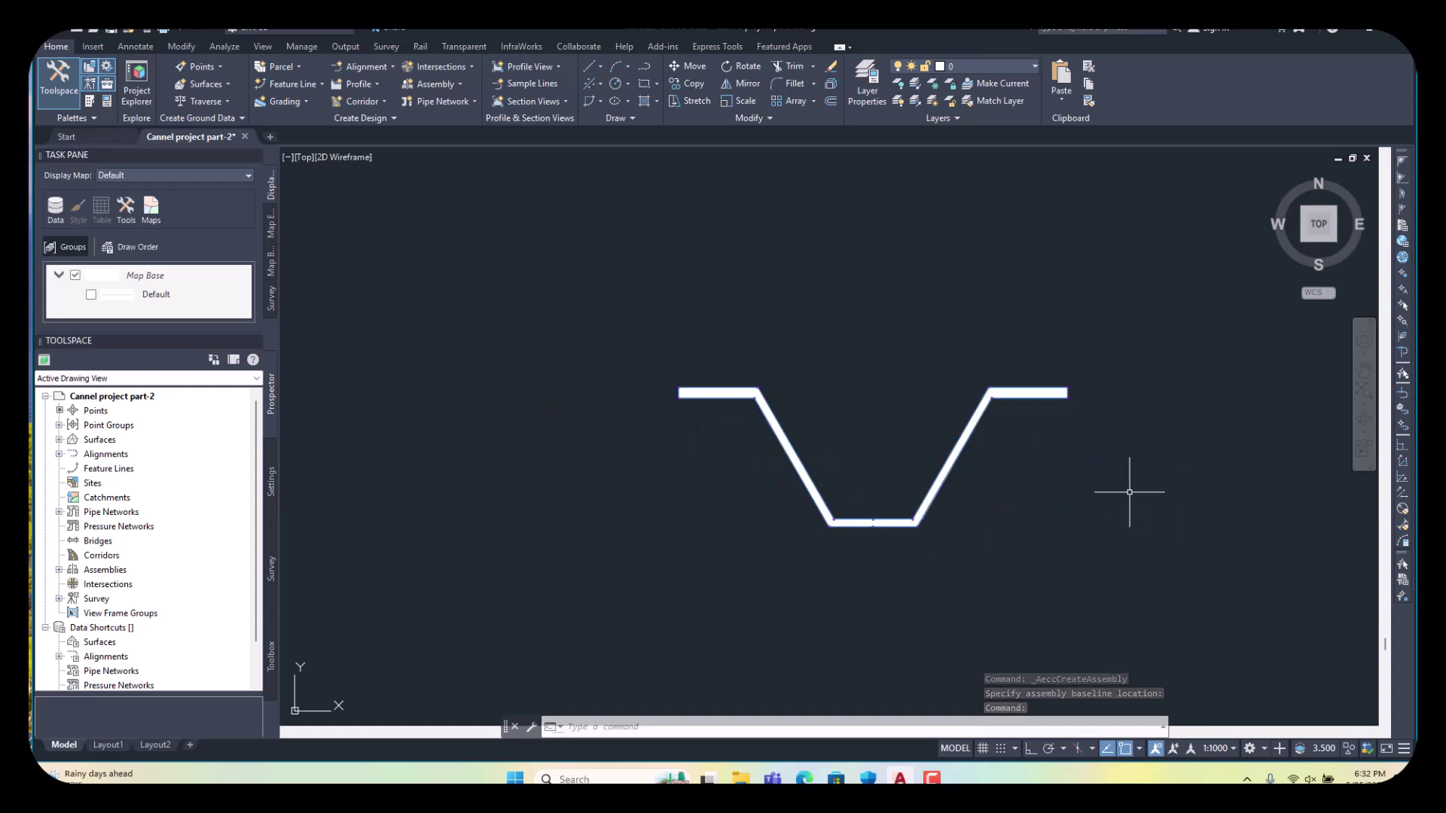
- Select the Canal cross section subassembly and zoom in to check its top vertices
click(948, 487)
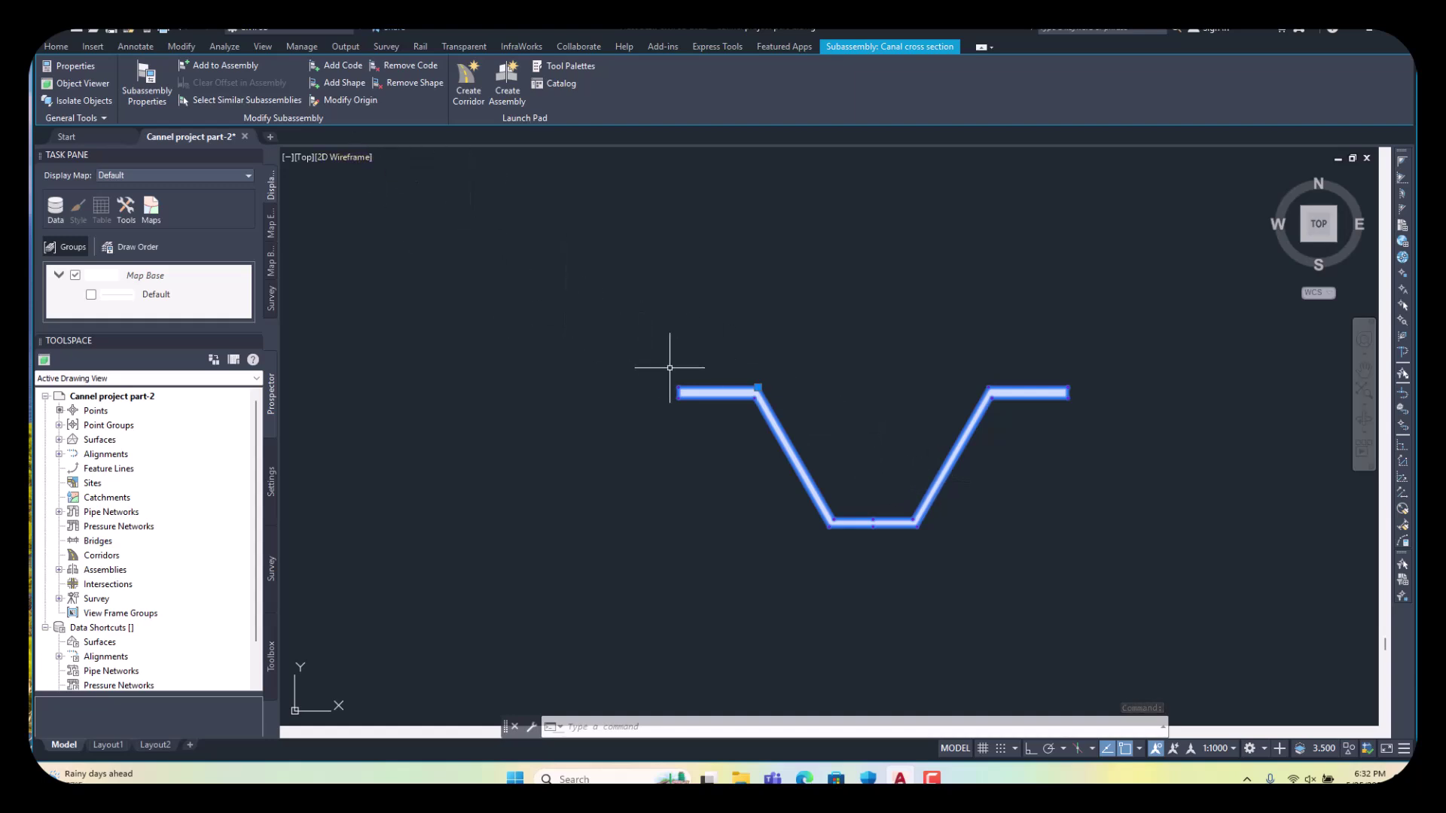
scroll(759, 388, up, 10)
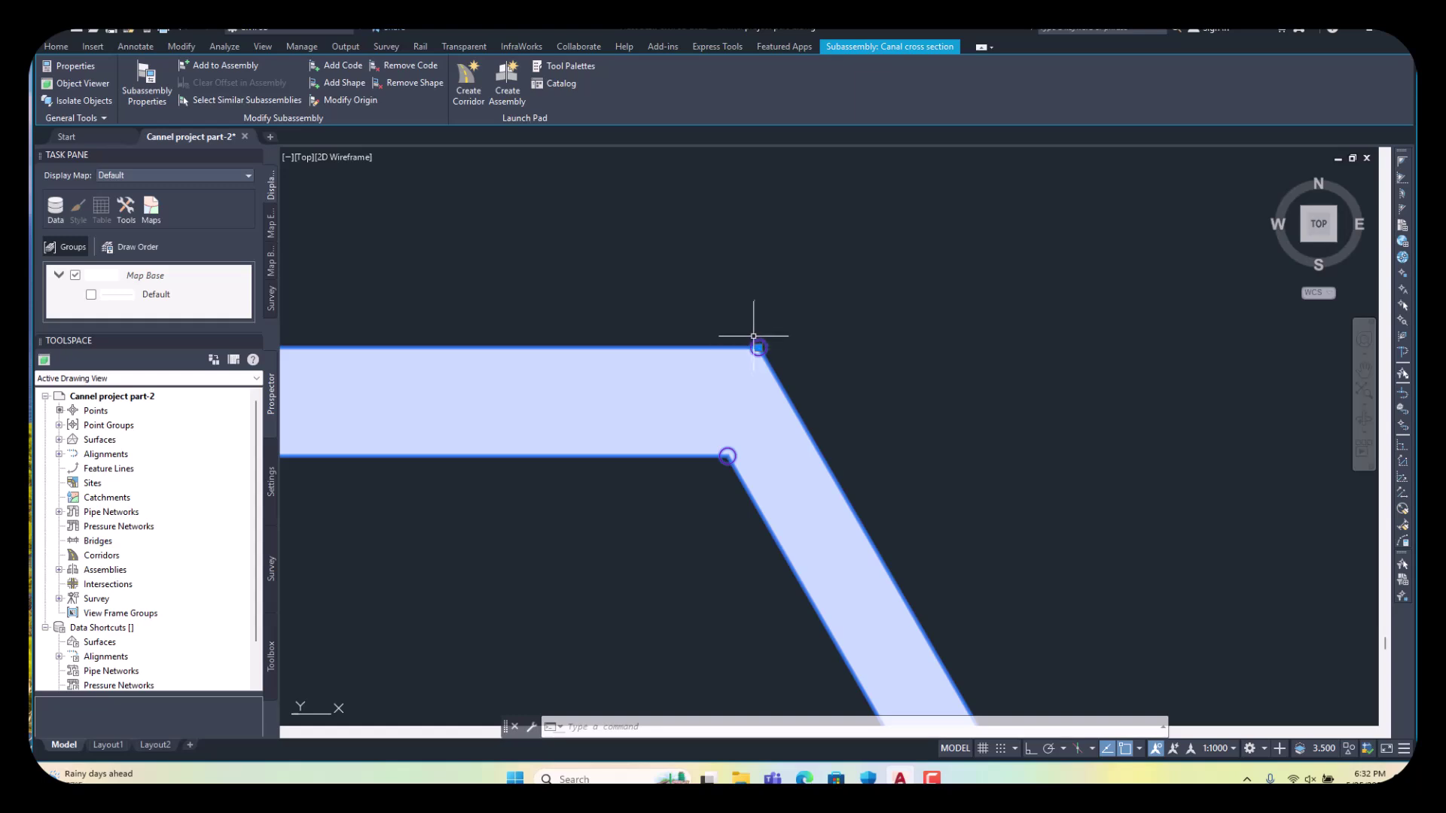
scroll(776, 335, down, 6)
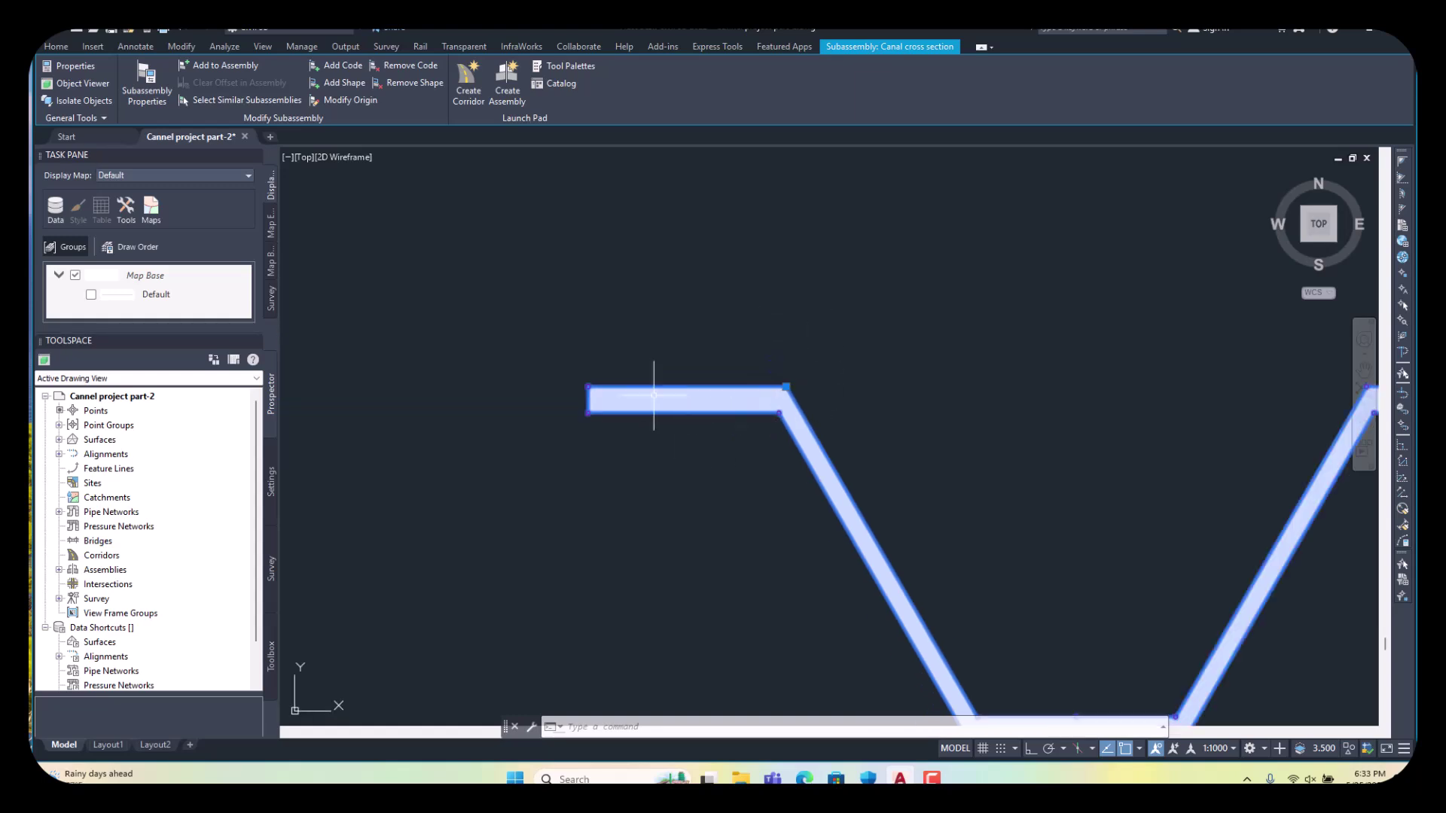
scroll(618, 371, down, 5)
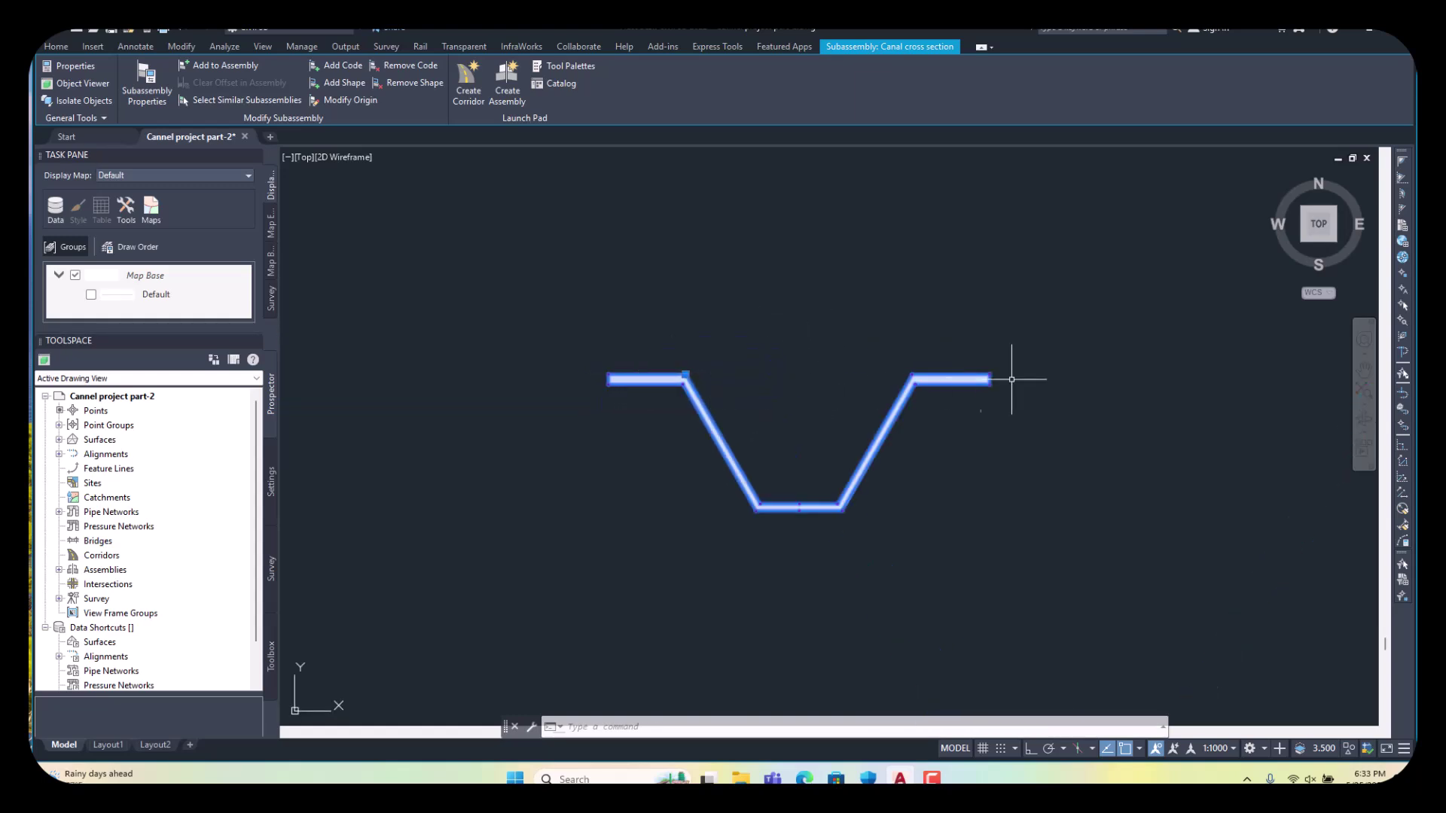
scroll(674, 382, up, 2)
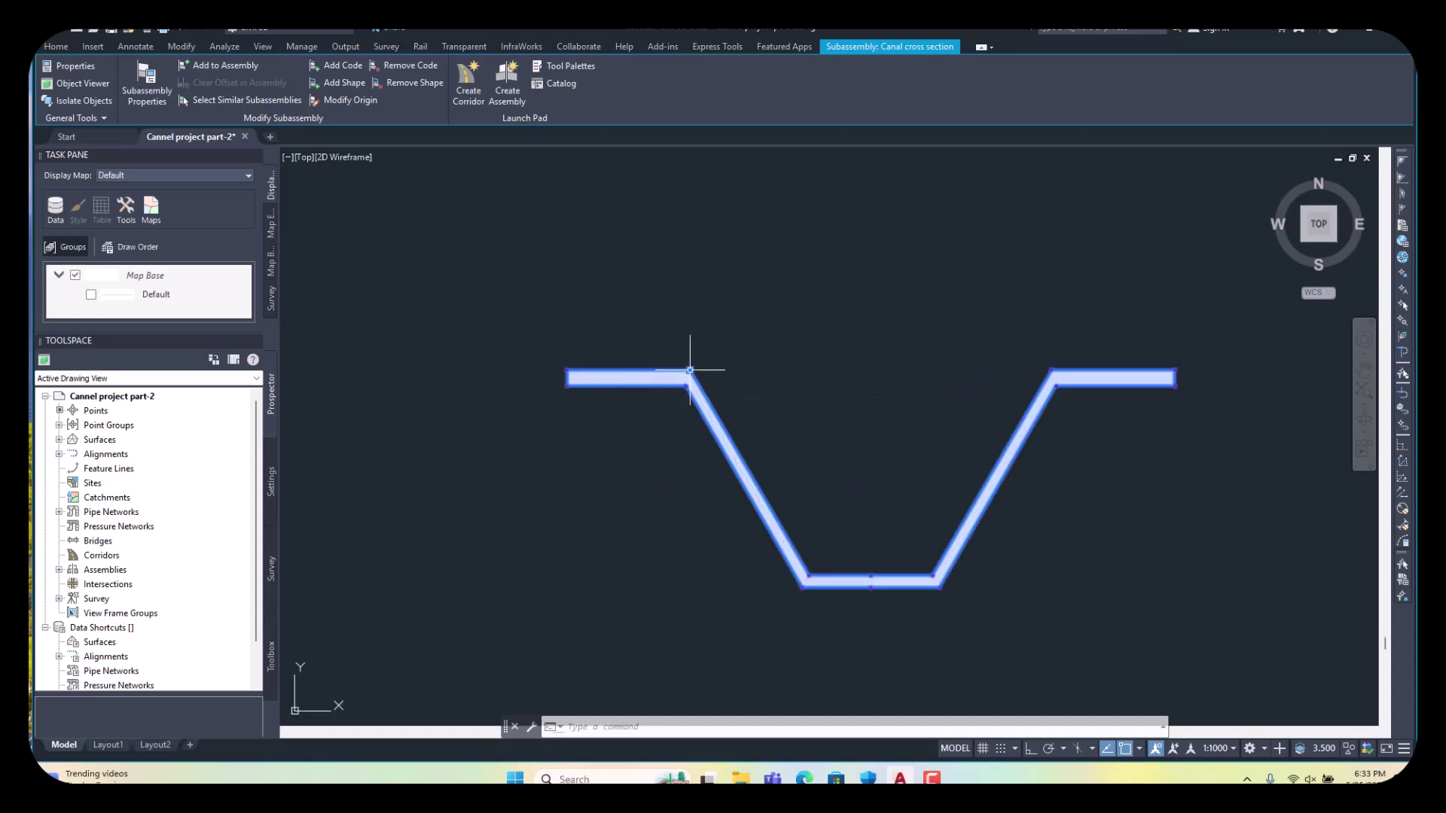
scroll(690, 369, up, 4)
scroll(484, 275, down, 4)
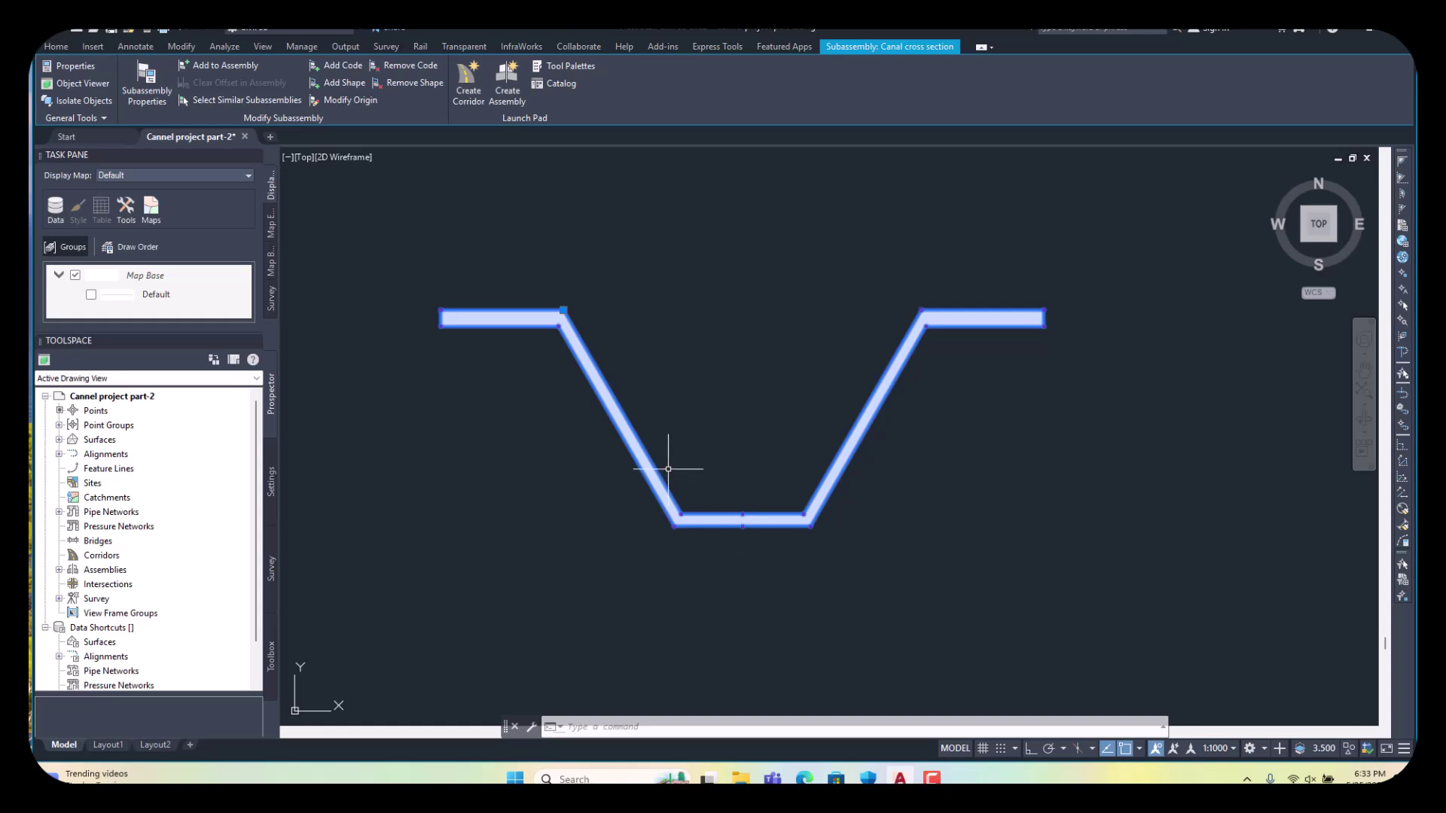
- Move the subassembly origin to the endpoint at the channel bottom centre
click(347, 98)
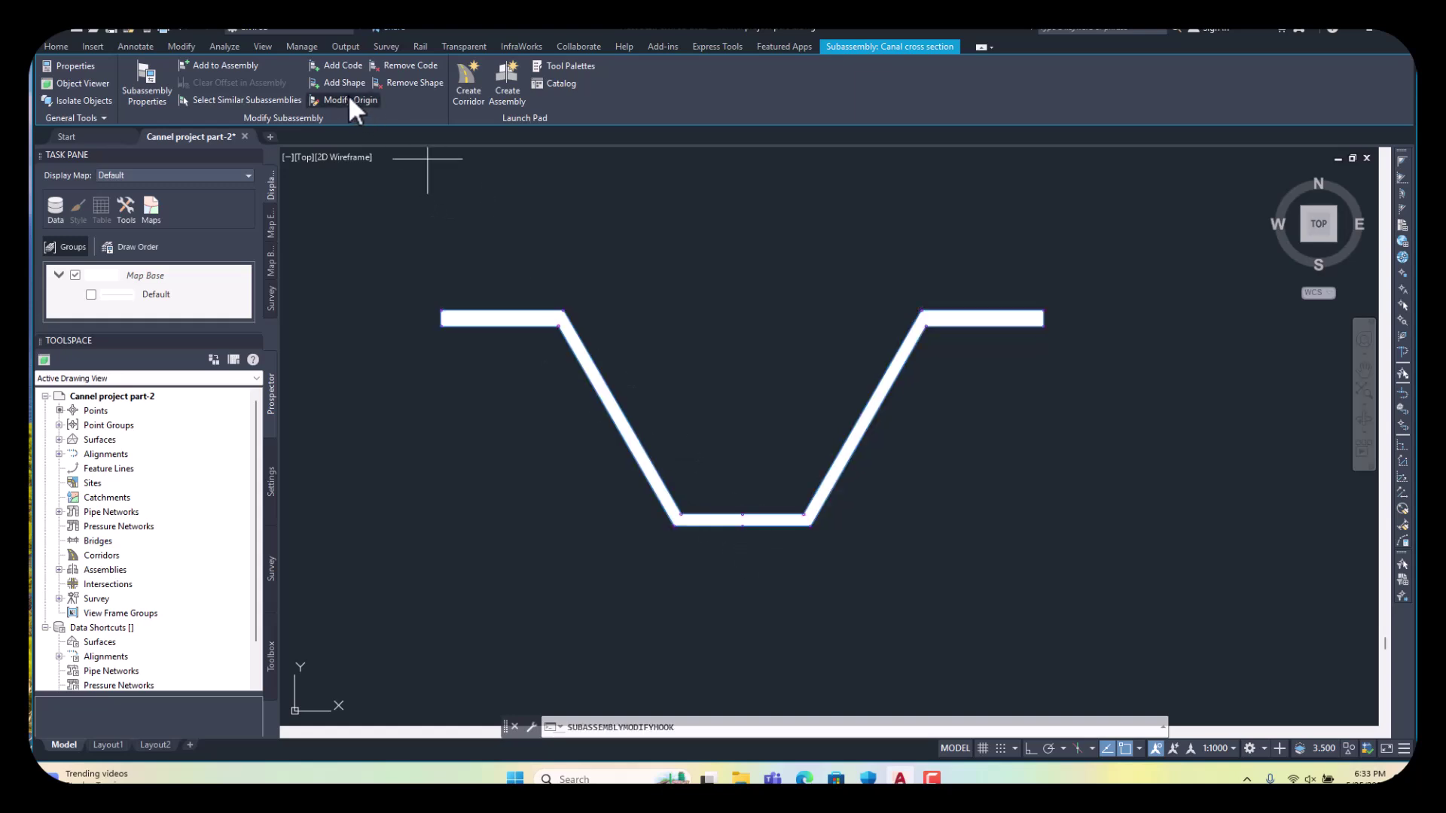
scroll(731, 500, up, 8)
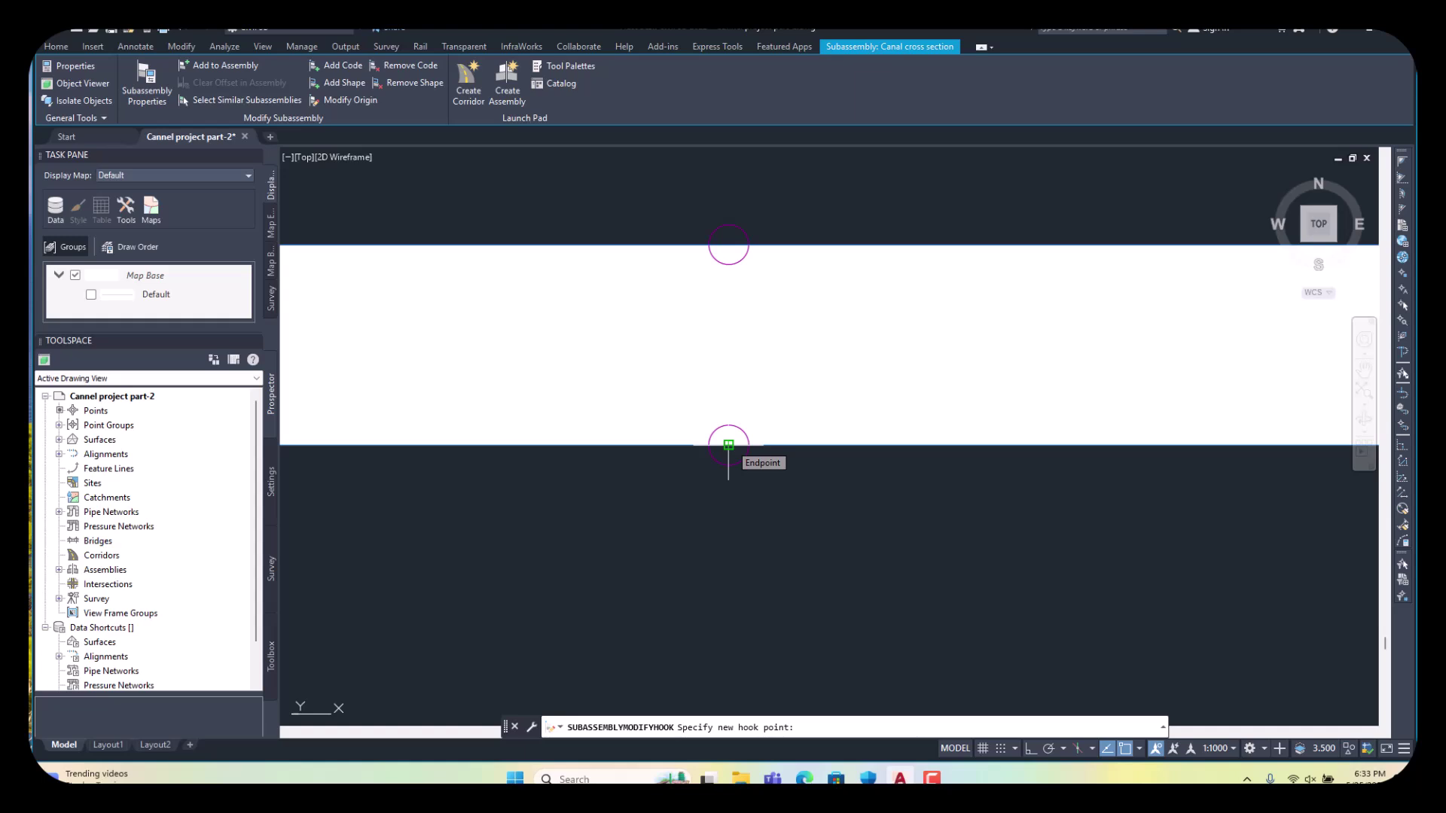
click(729, 445)
key(Return)
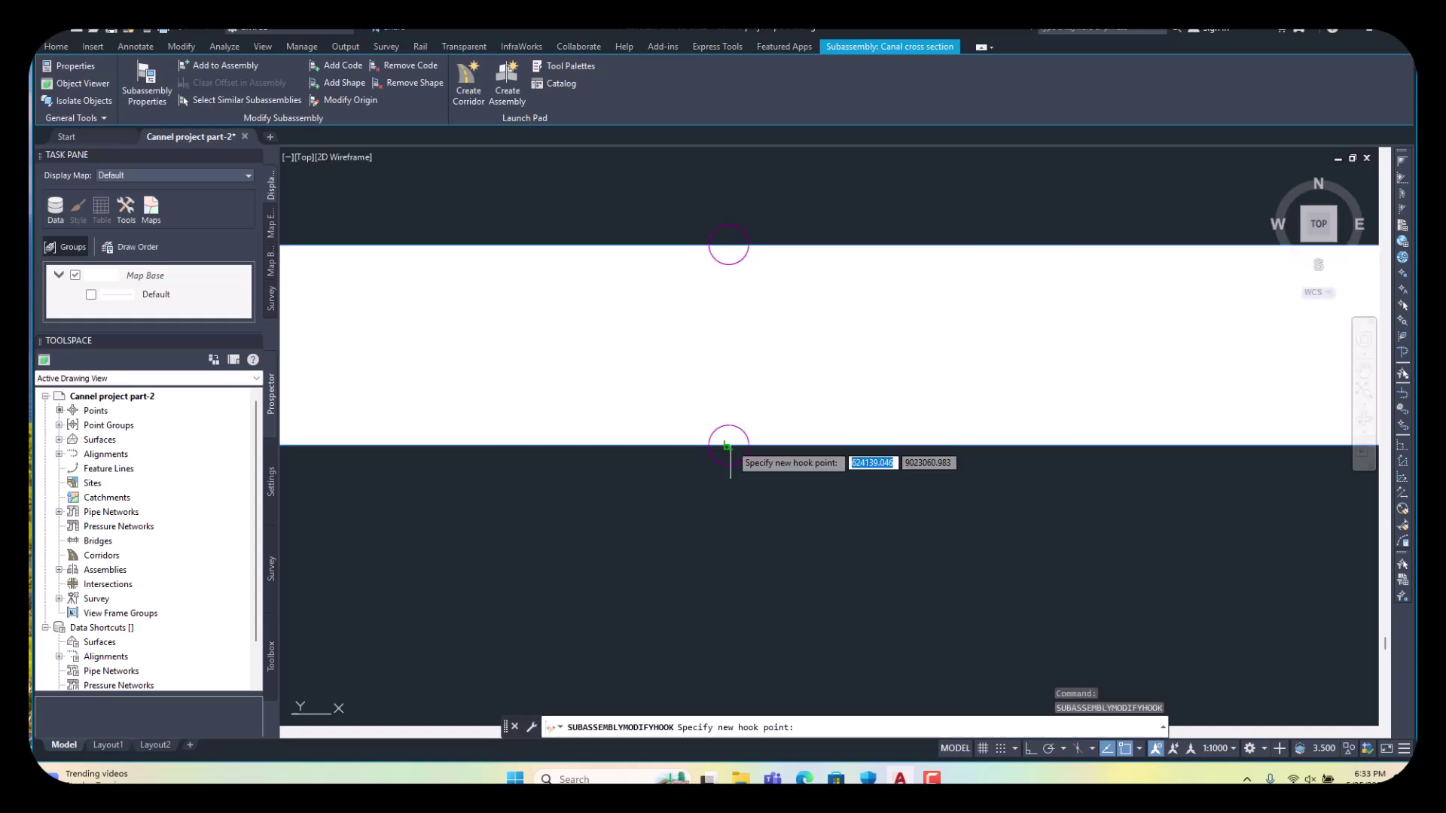
key(Escape)
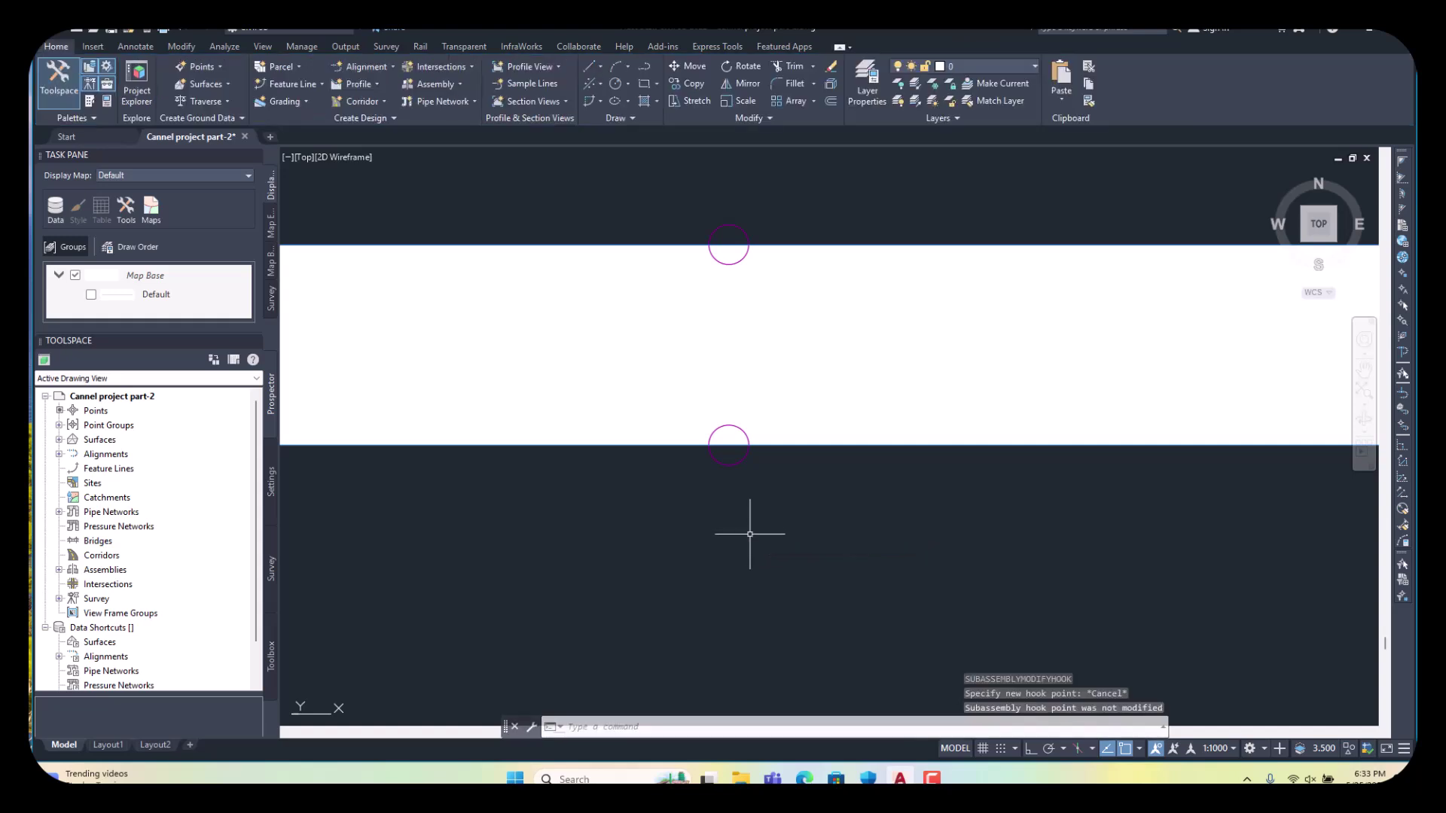
scroll(752, 531, down, 8)
scroll(832, 467, down, 3)
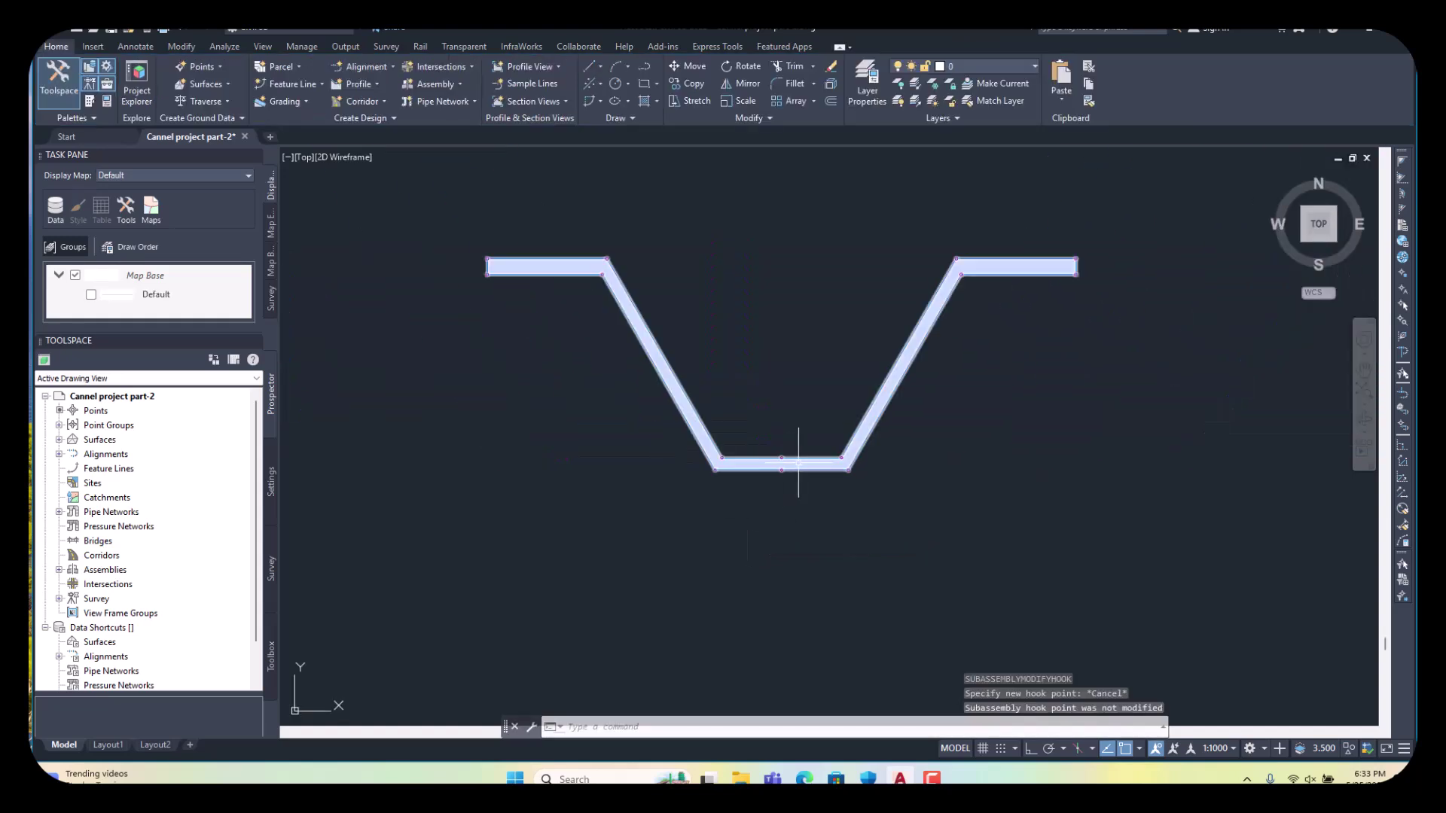
click(844, 468)
scroll(805, 479, up, 7)
scroll(829, 516, down, 5)
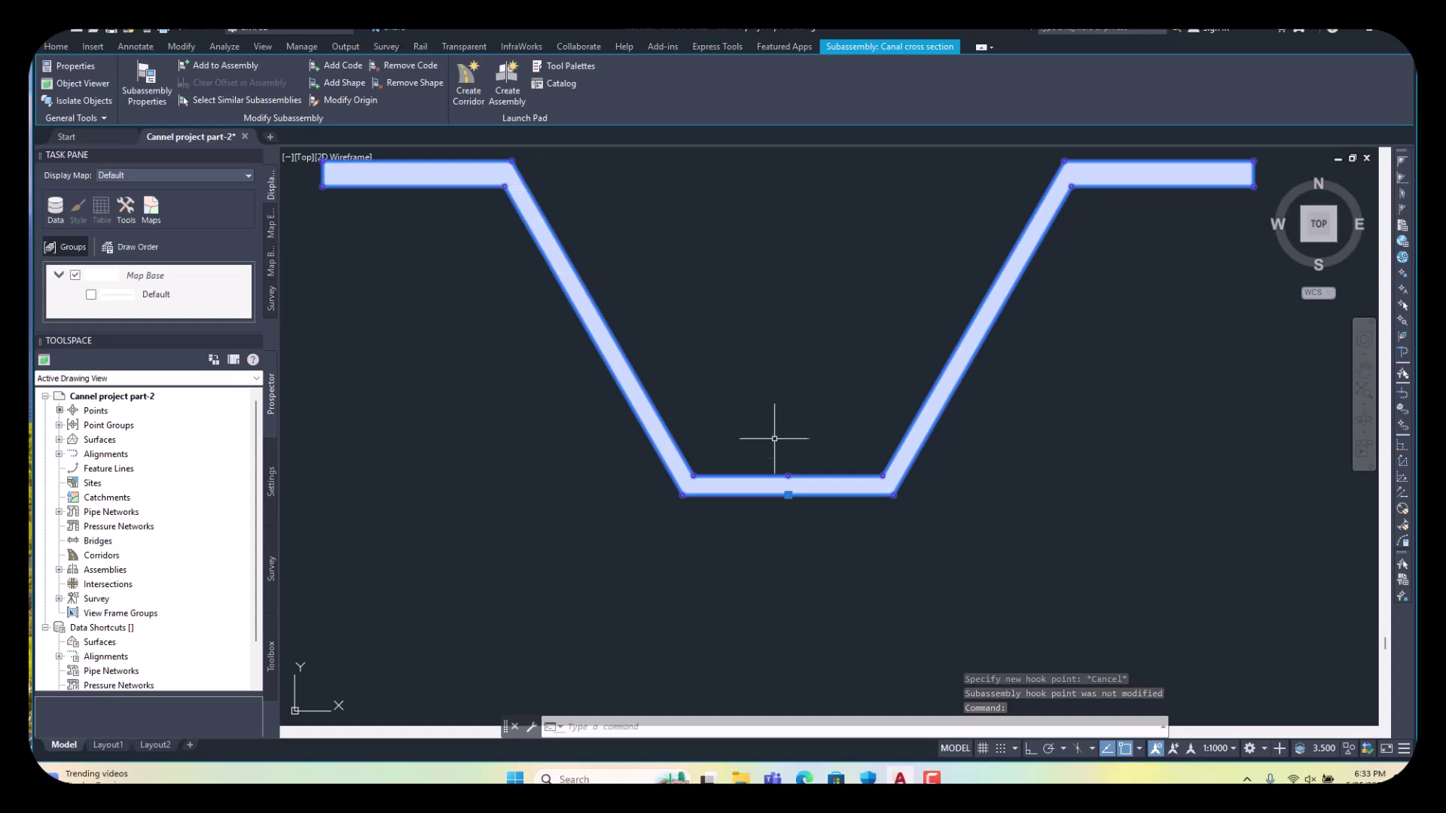
scroll(784, 494, up, 5)
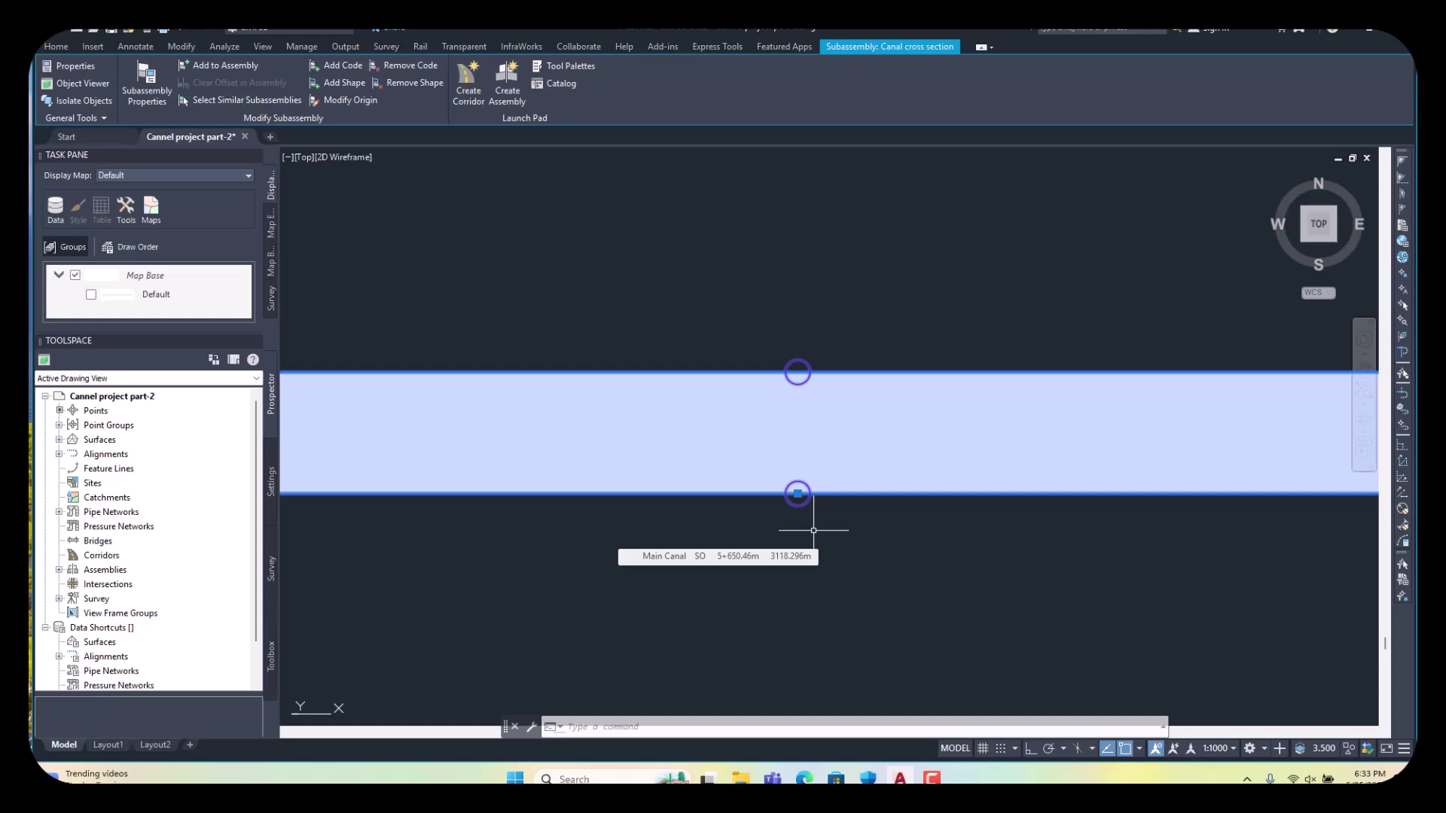
key(Escape)
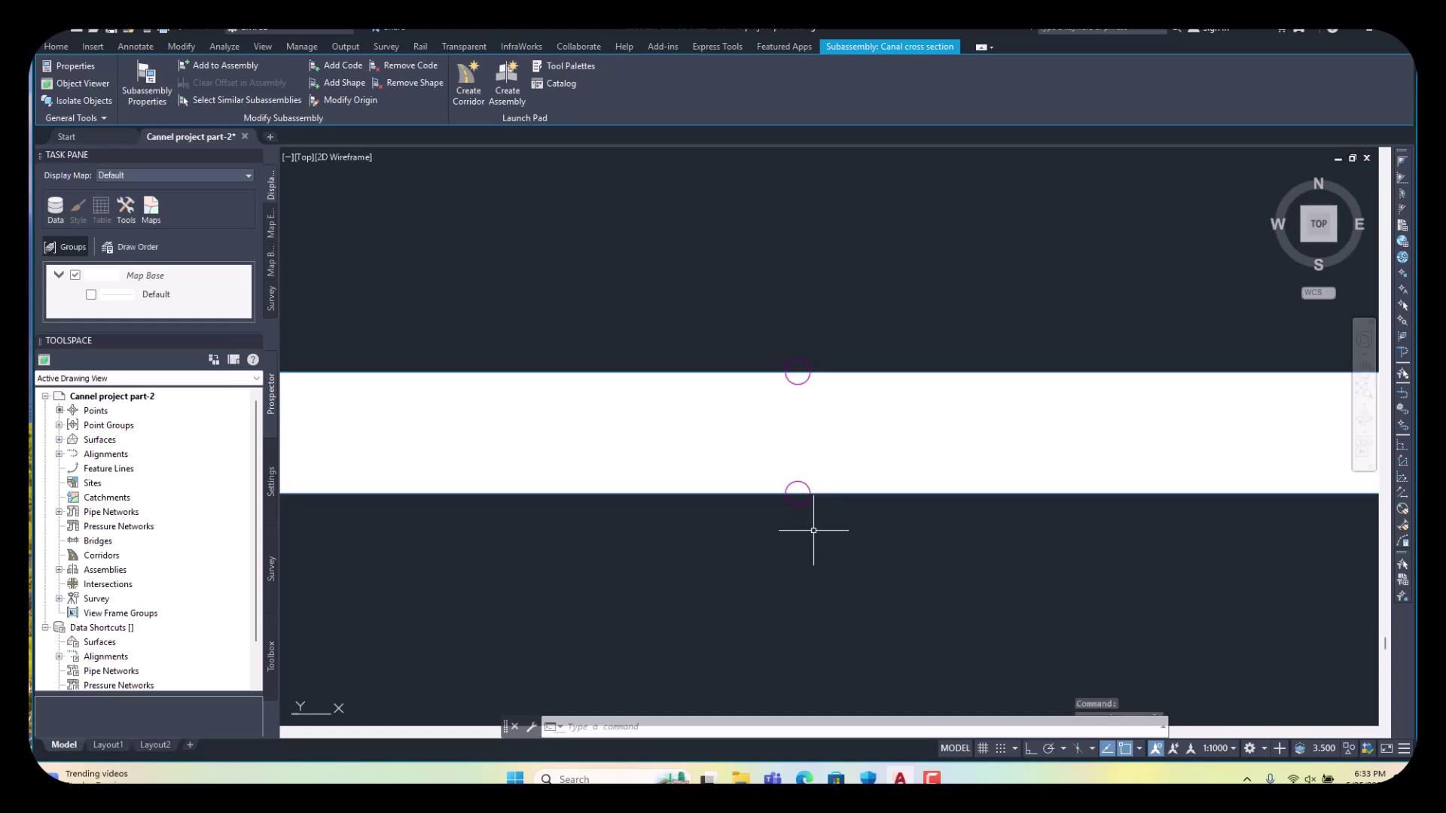
scroll(787, 452, down, 6)
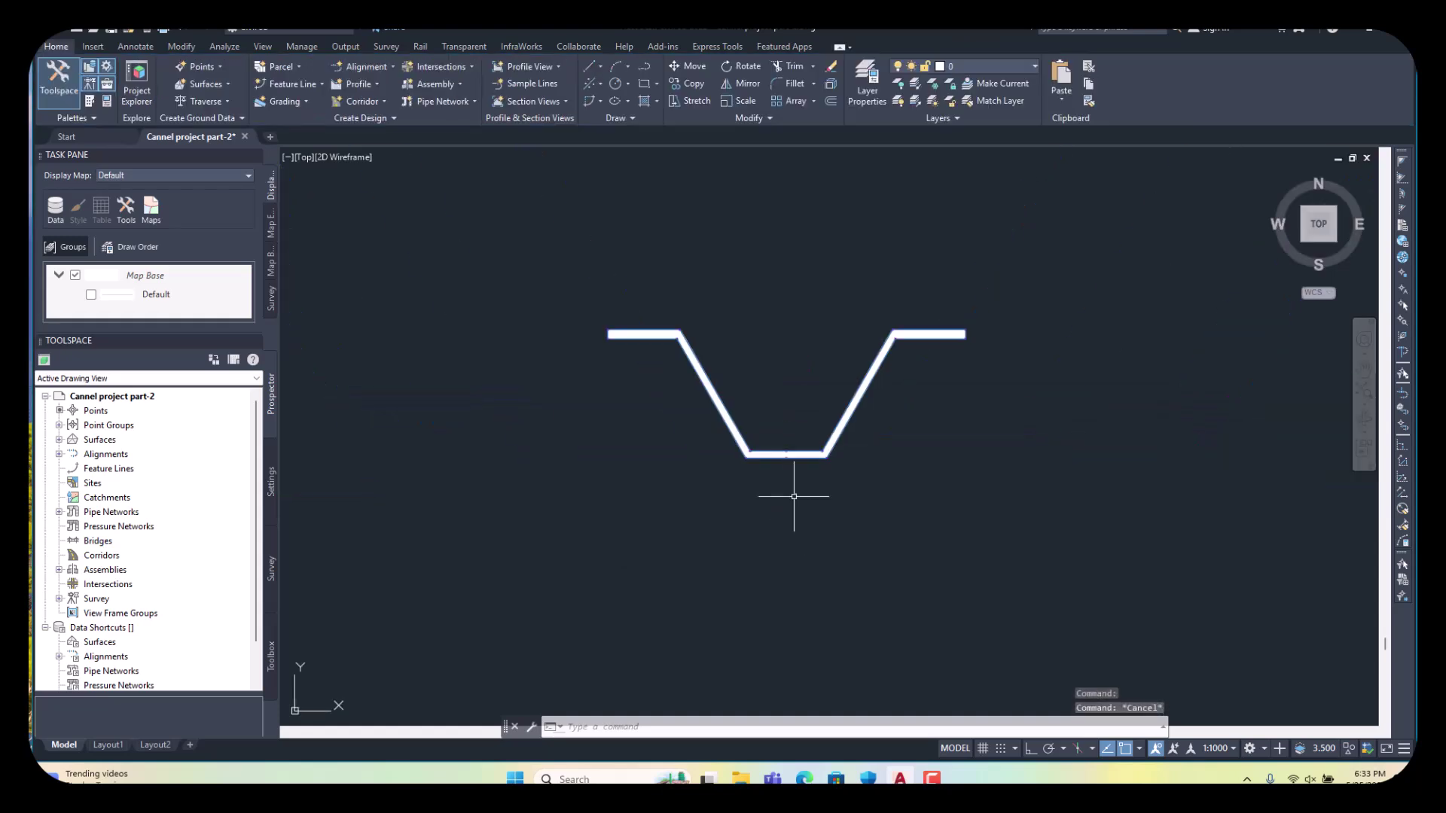
- Add the Canal cross section subassembly to the Canal main assembly baseline marker
click(818, 459)
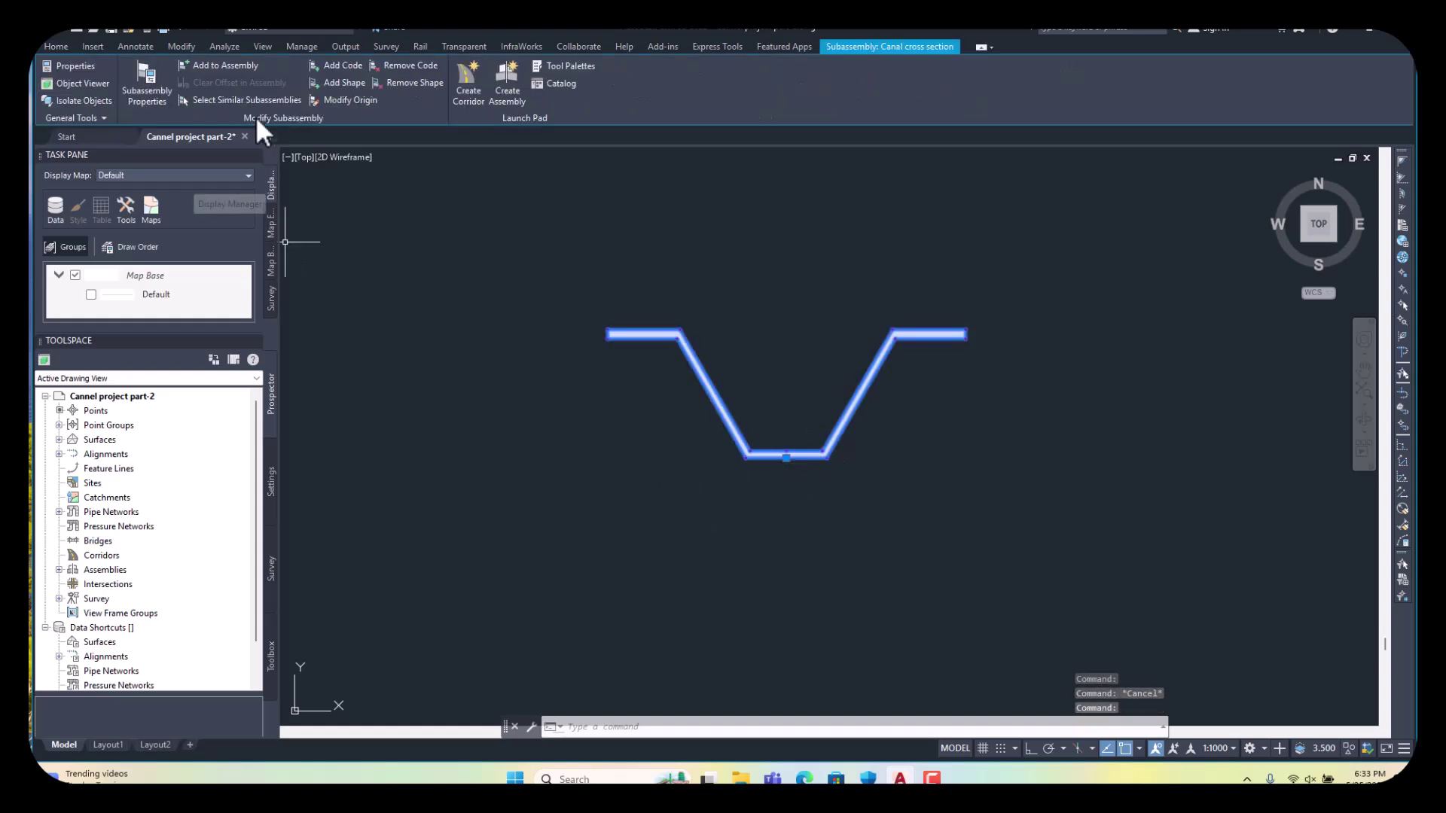
click(228, 65)
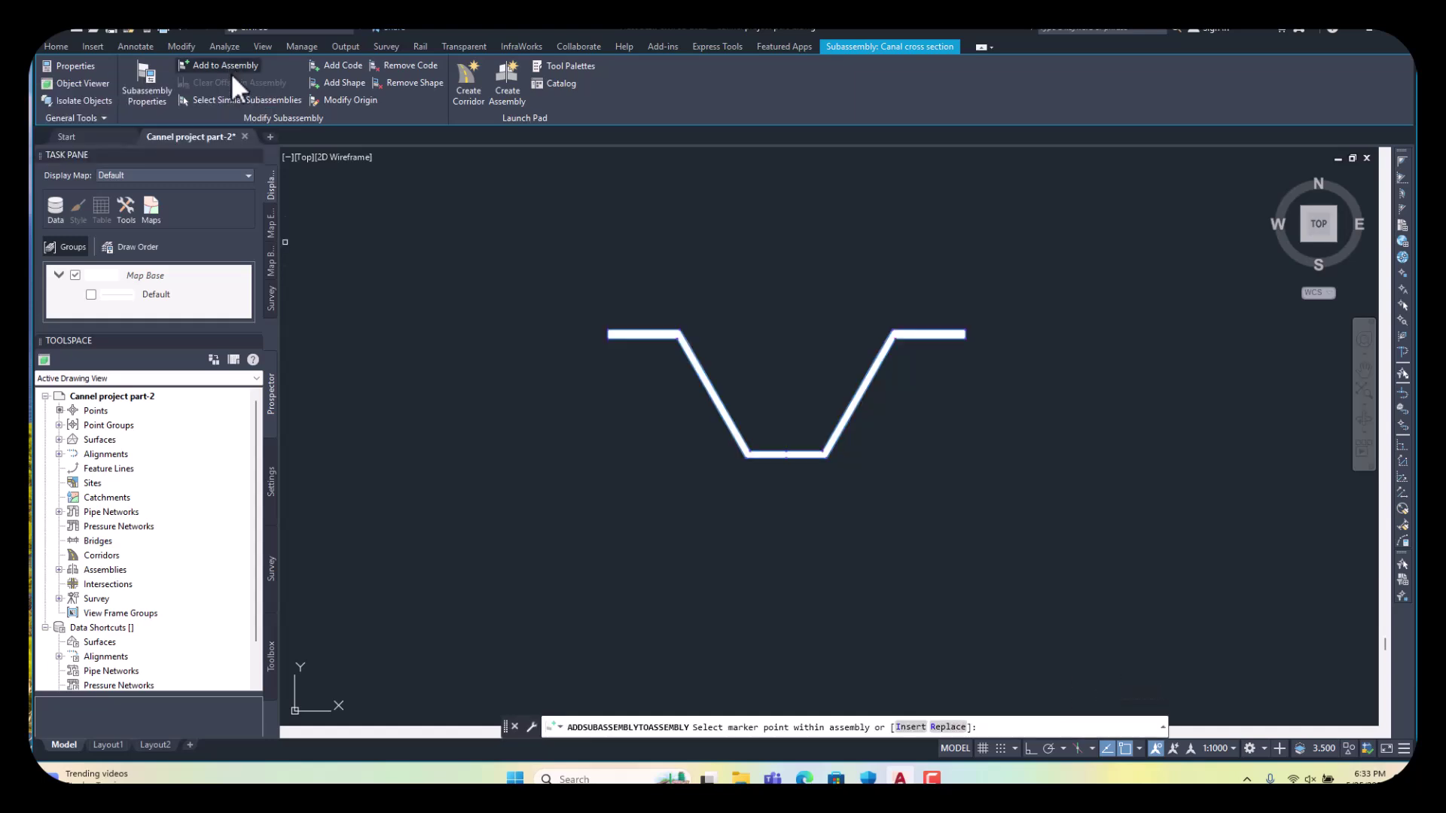
scroll(914, 365, down, 5)
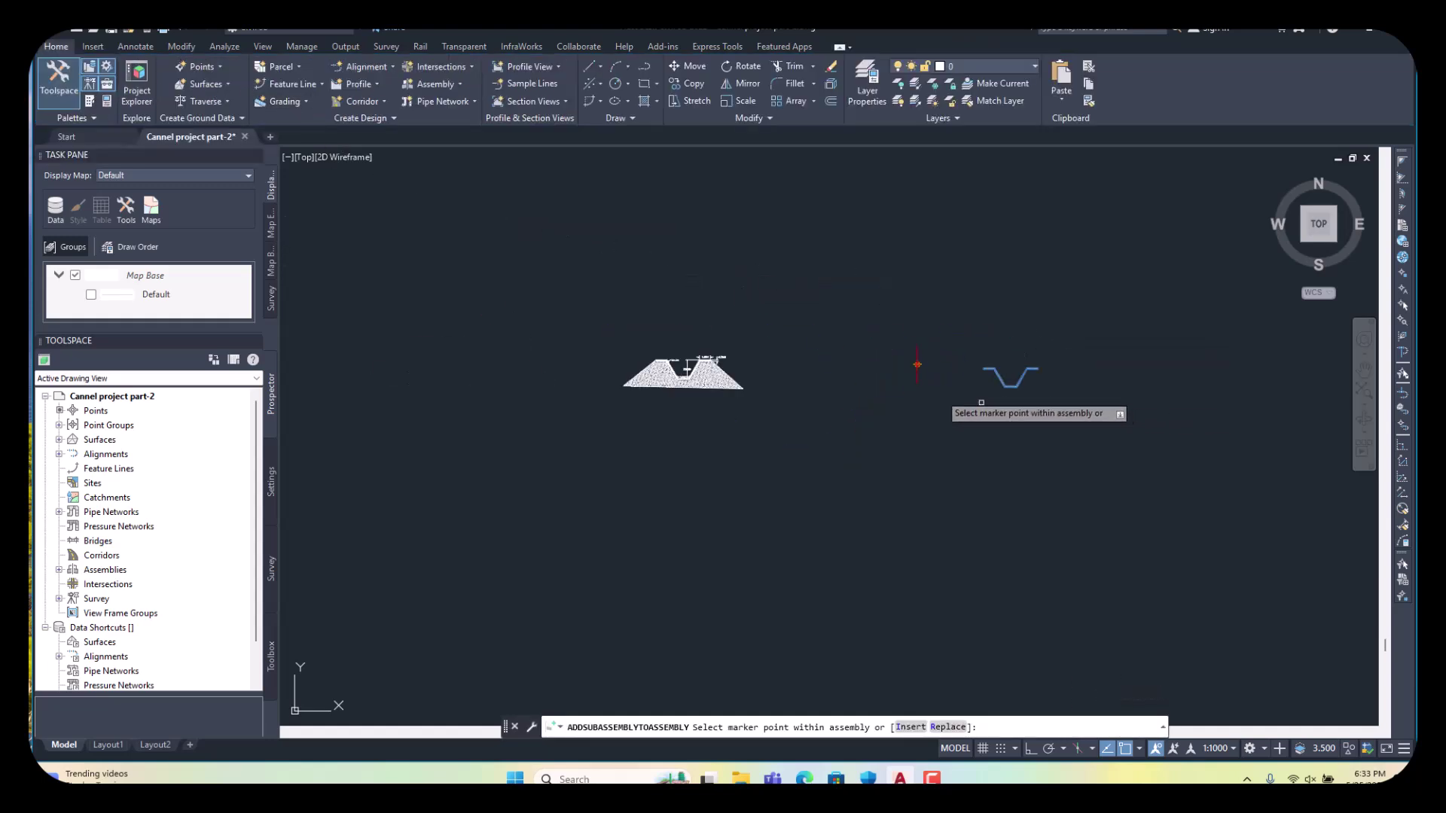
scroll(913, 352, up, 3)
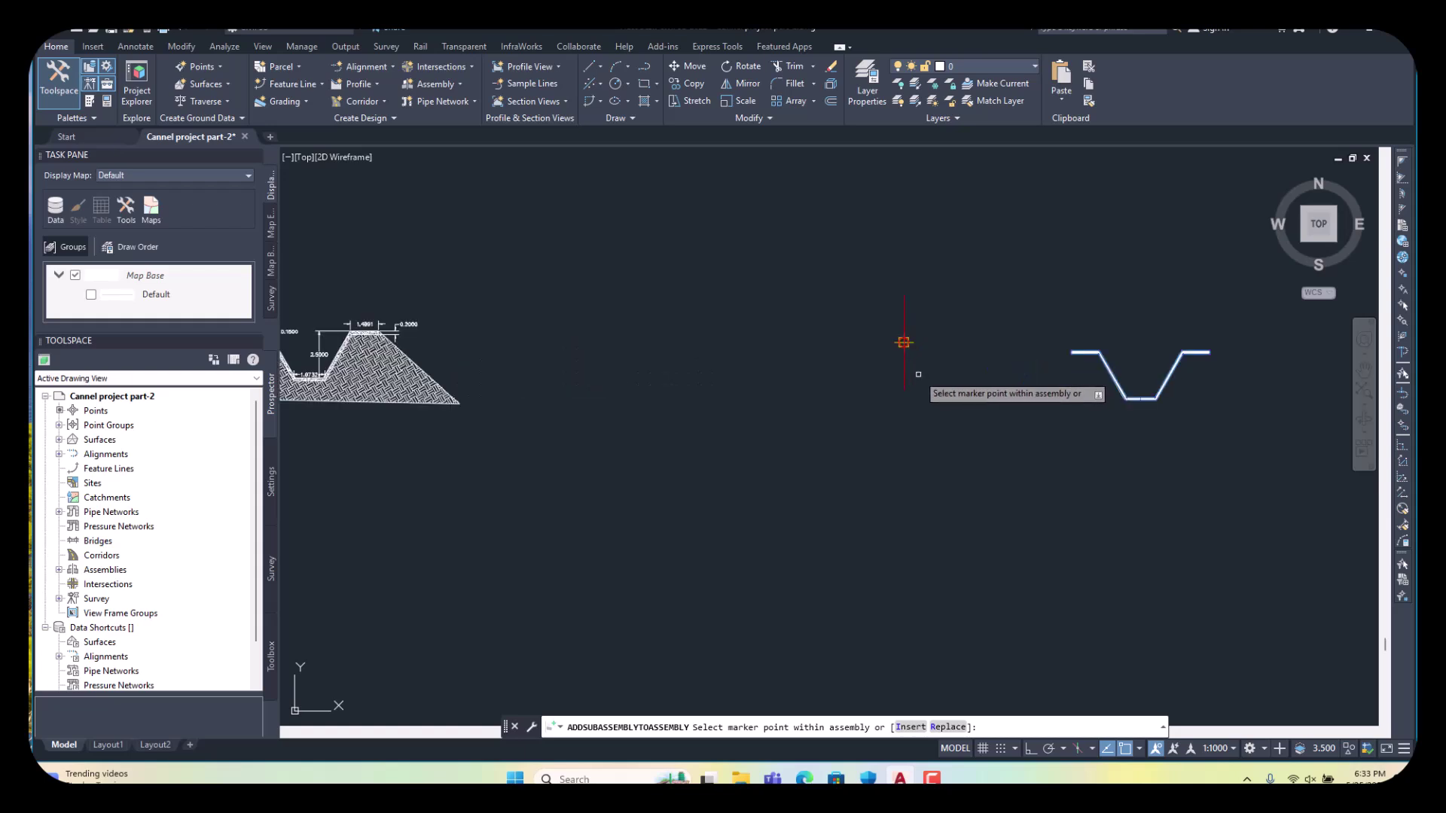
scroll(904, 343, up, 5)
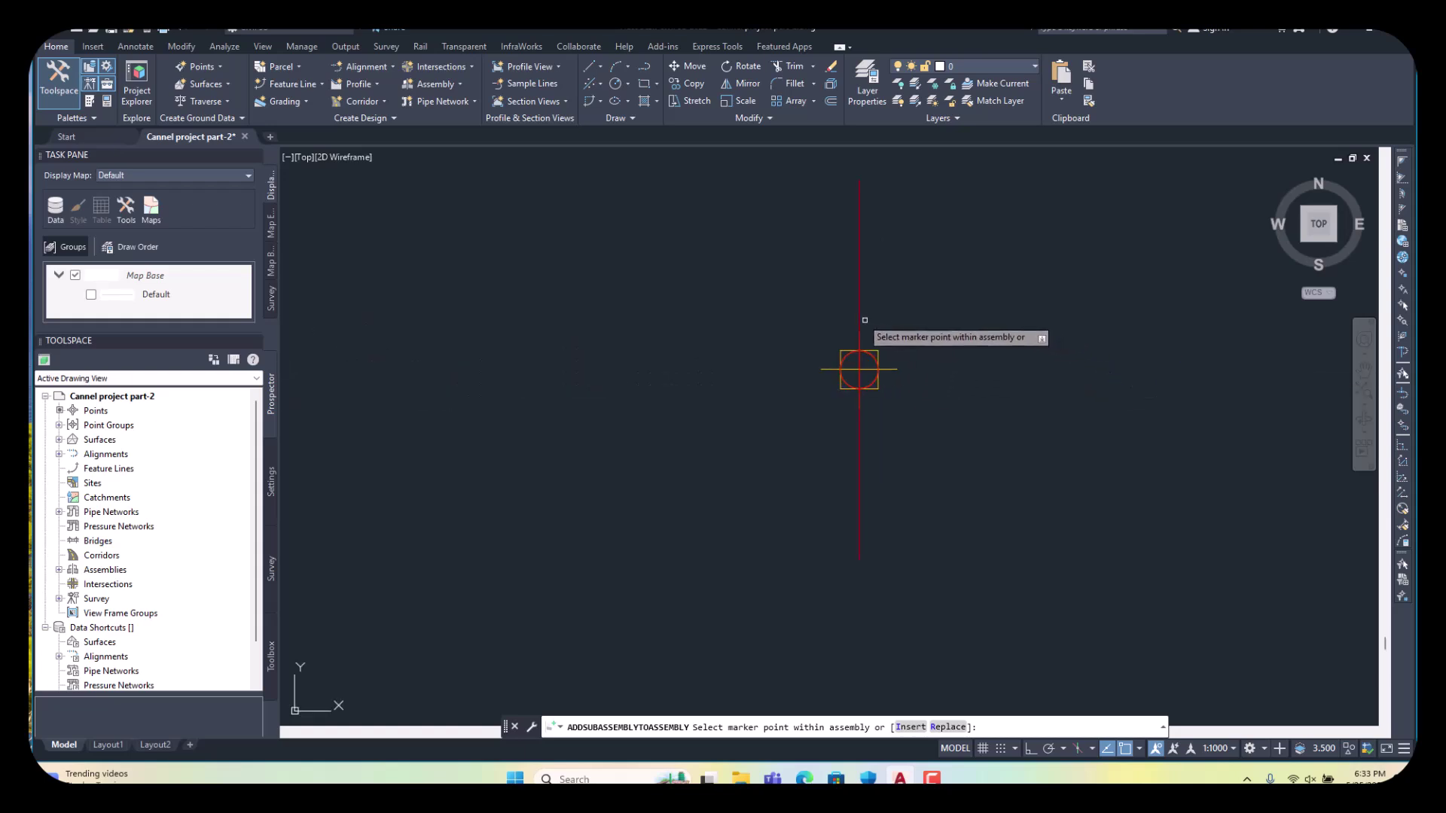
click(857, 364)
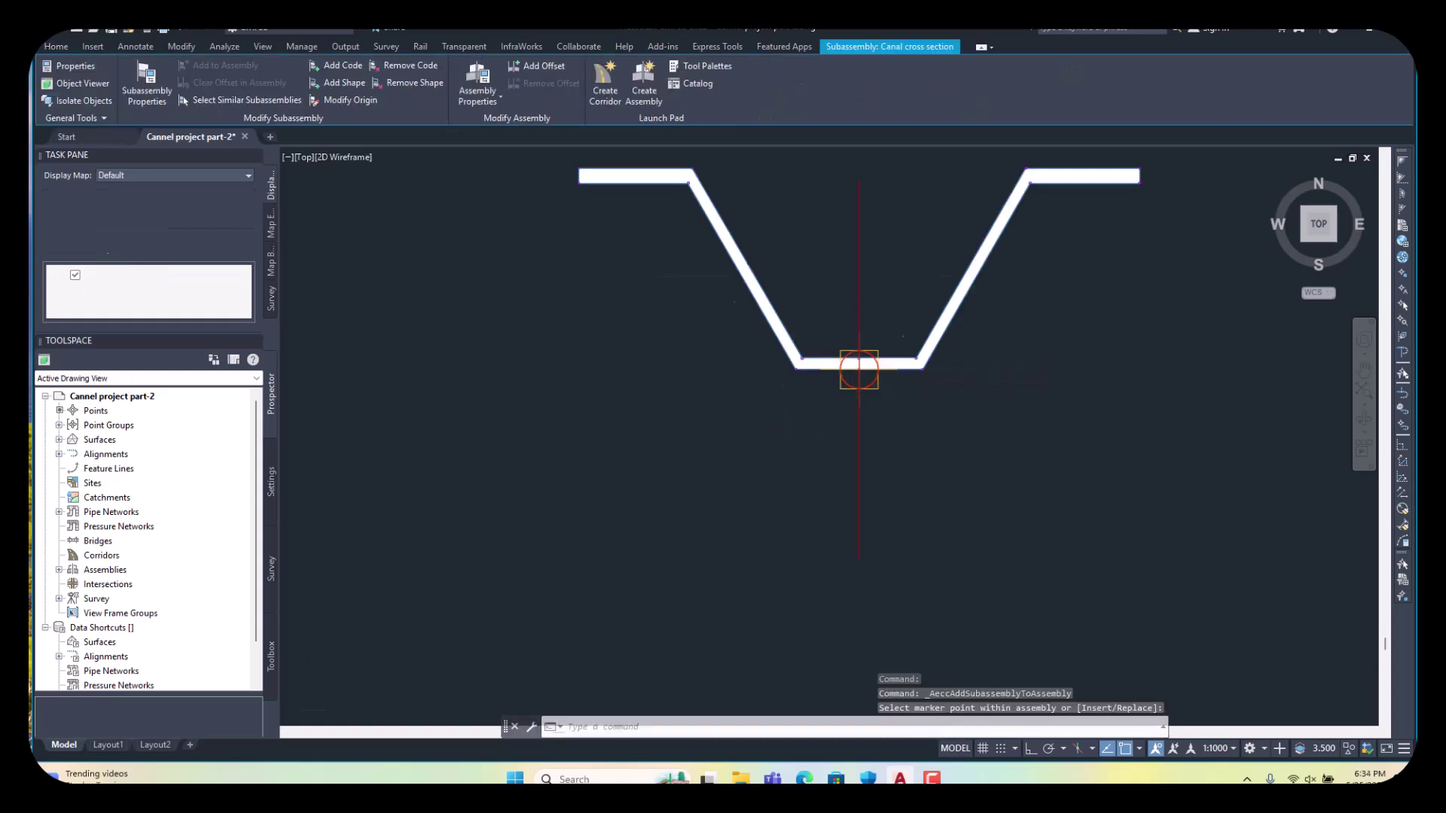
scroll(789, 458, down, 4)
scroll(798, 482, up, 6)
scroll(808, 502, up, 4)
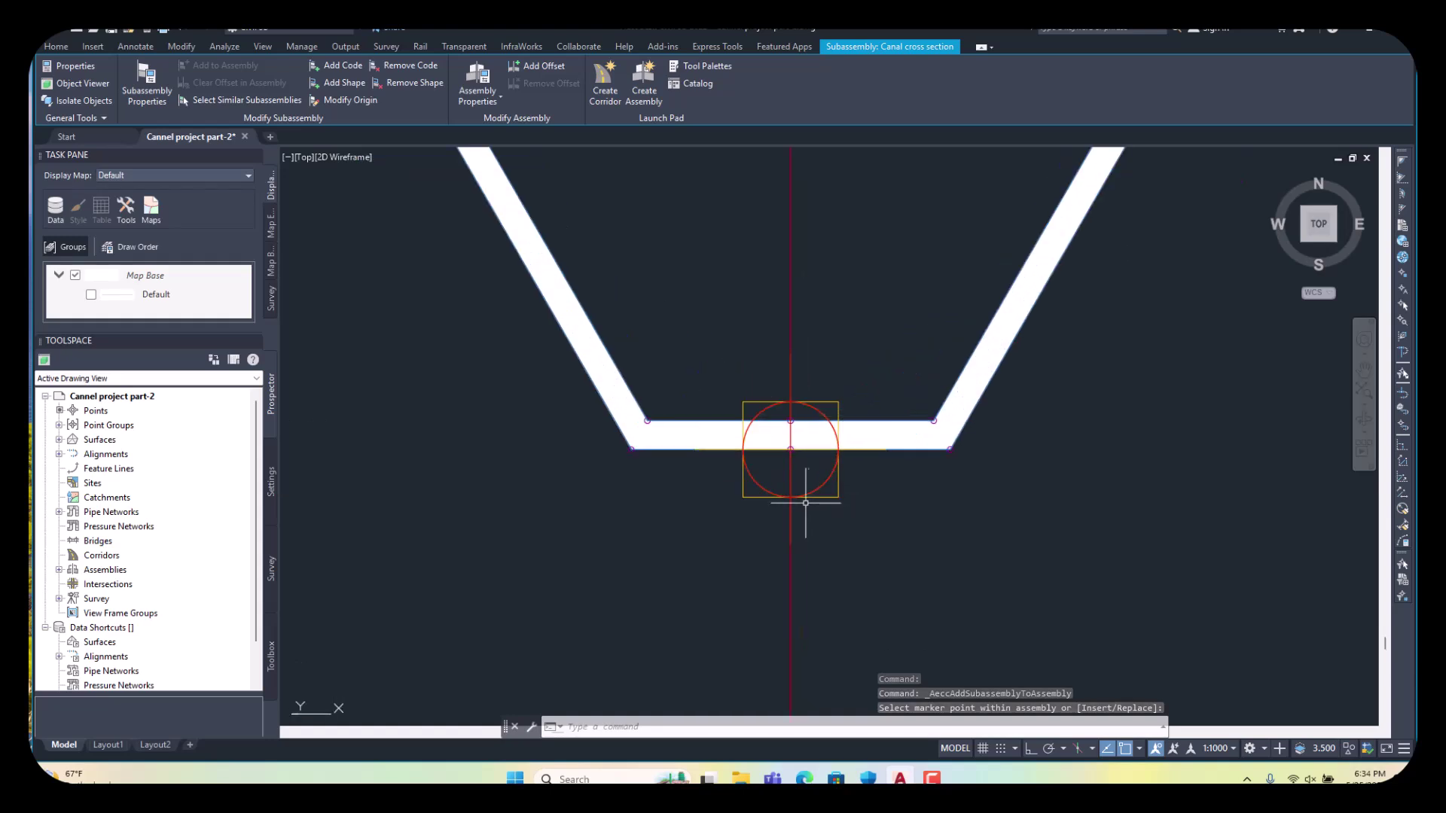
scroll(757, 463, up, 4)
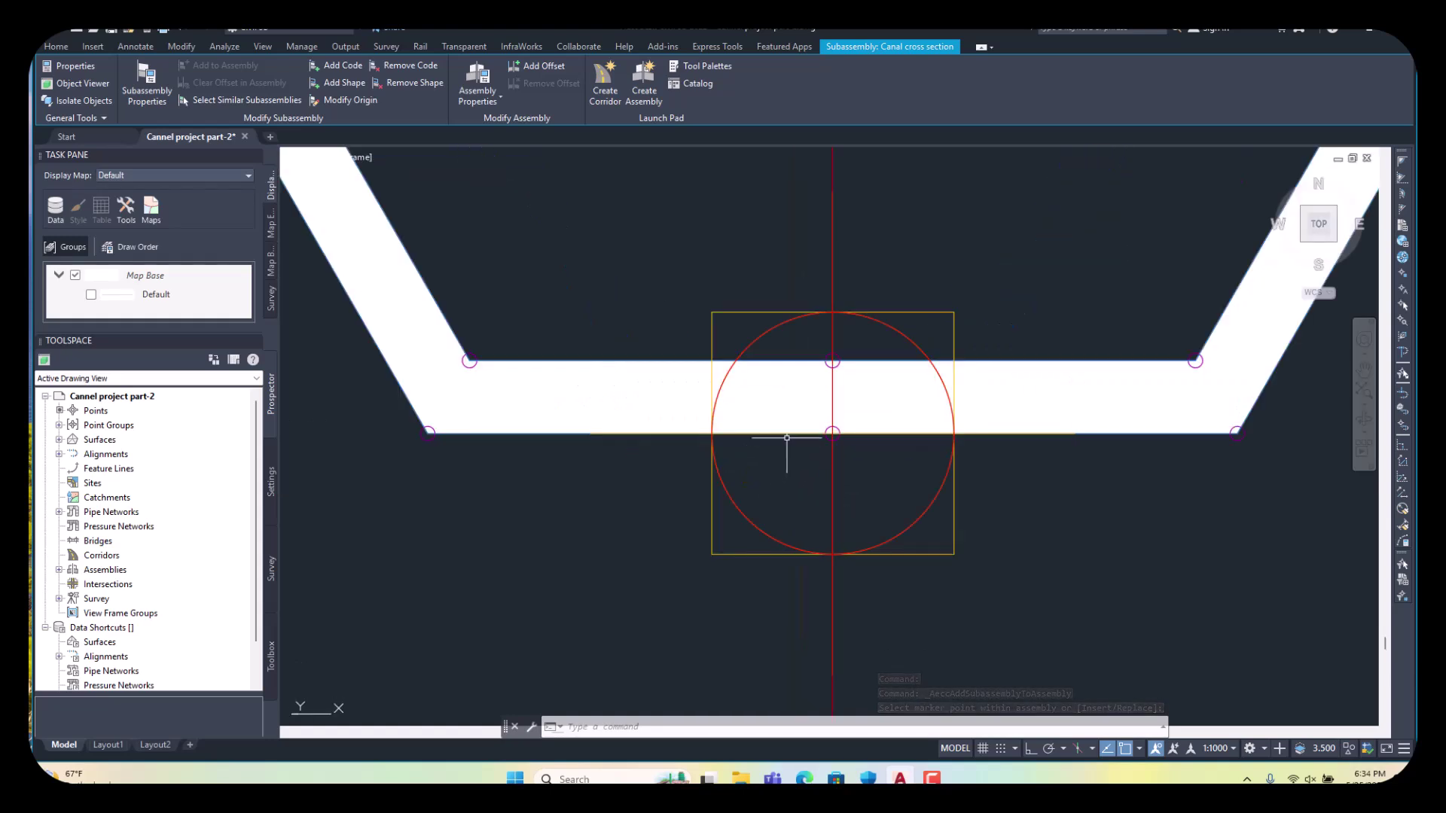
scroll(786, 437, down, 10)
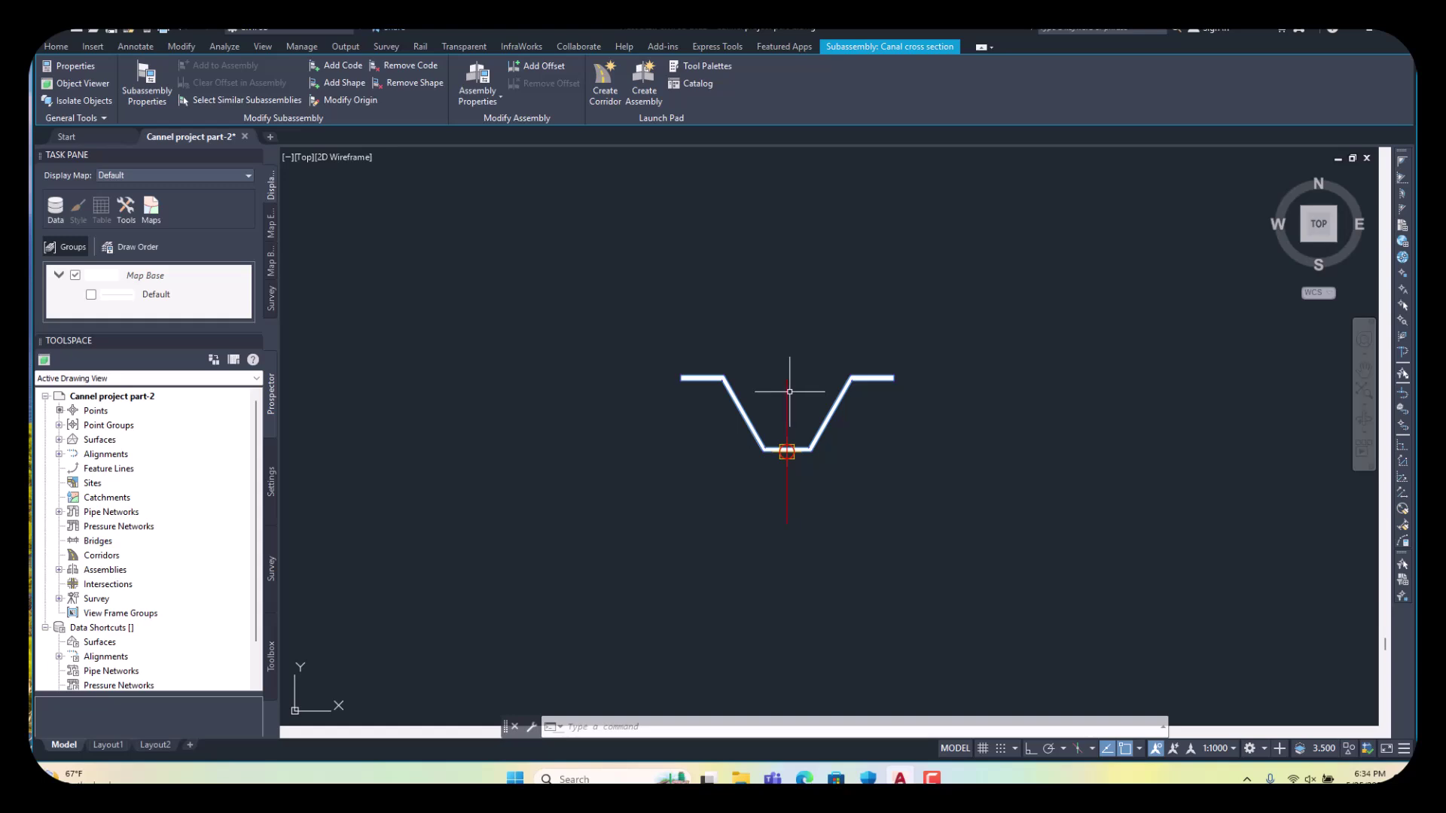
scroll(719, 382, up, 2)
scroll(624, 410, down, 6)
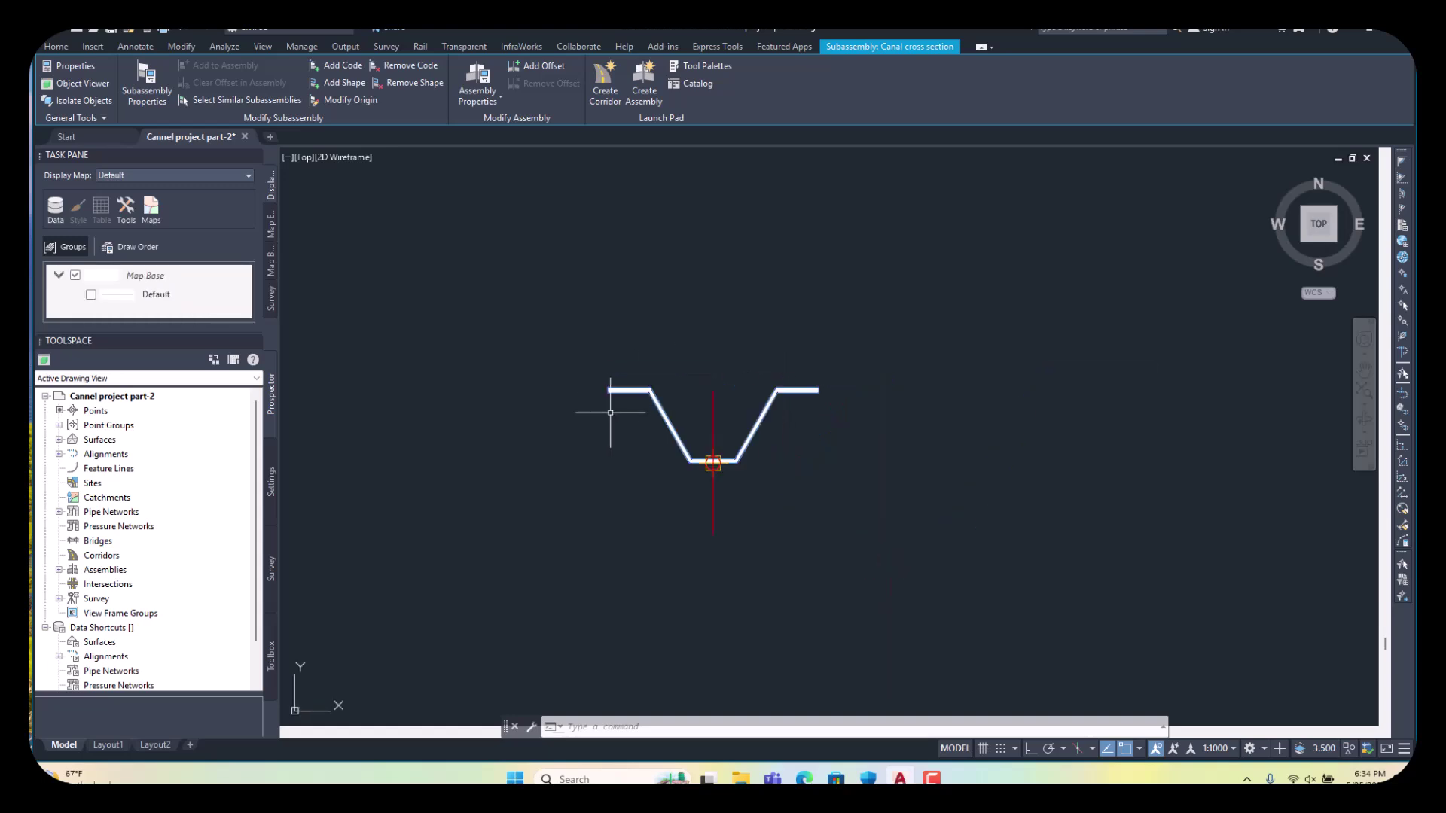
scroll(647, 429, up, 3)
scroll(654, 435, up, 2)
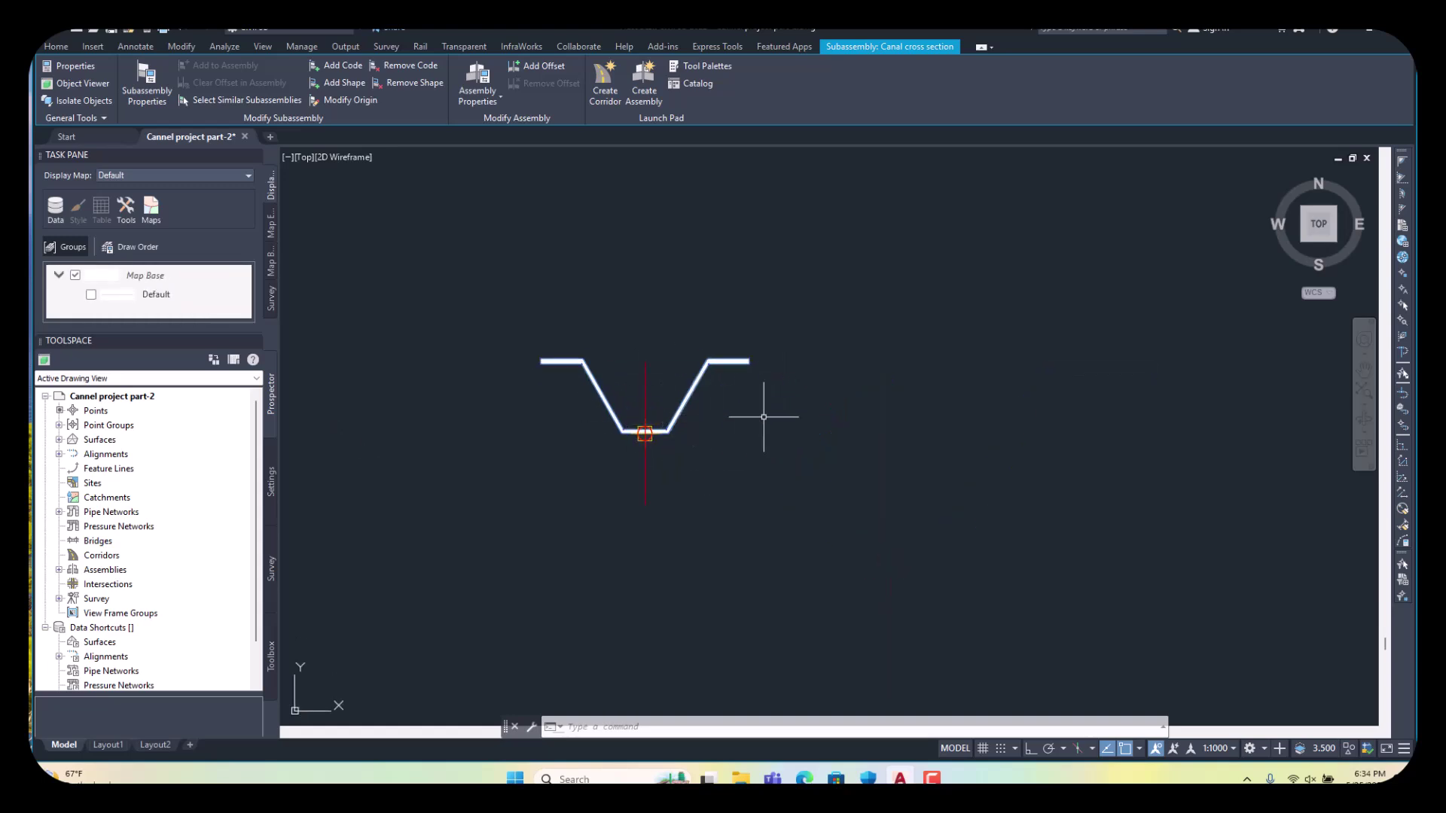
scroll(873, 410, down, 2)
scroll(734, 388, up, 5)
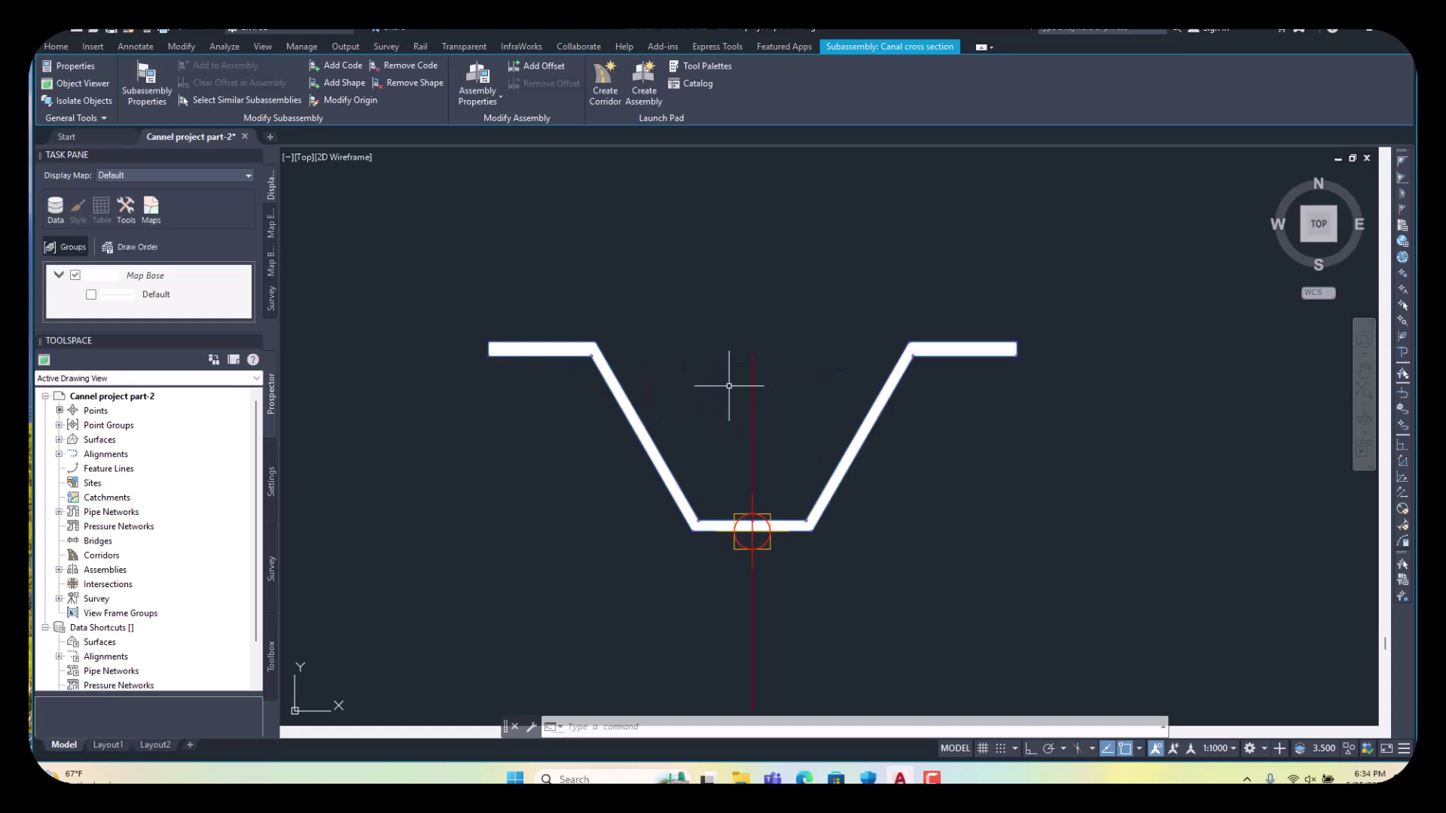
scroll(1024, 358, up, 4)
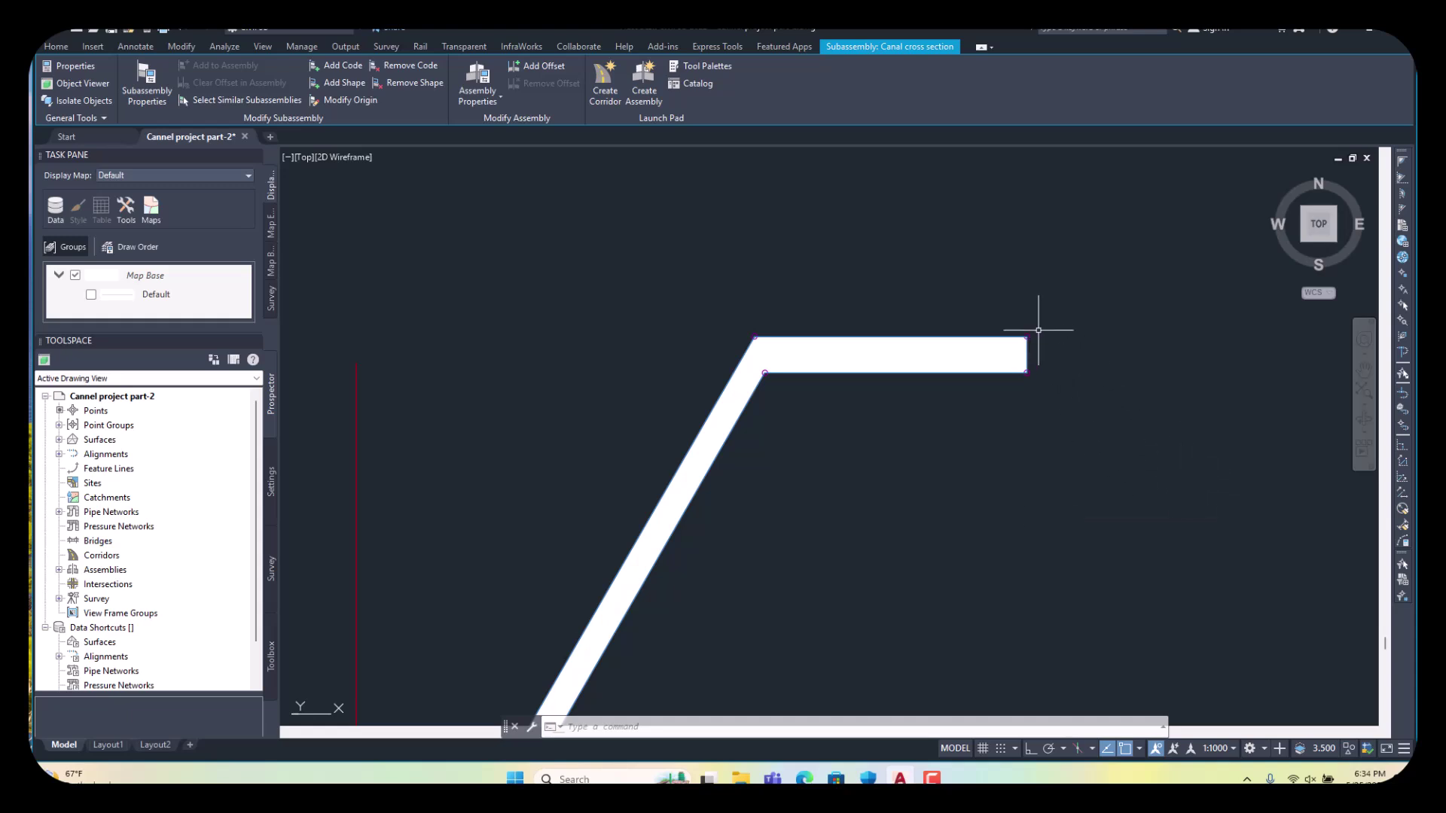
scroll(948, 388, down, 3)
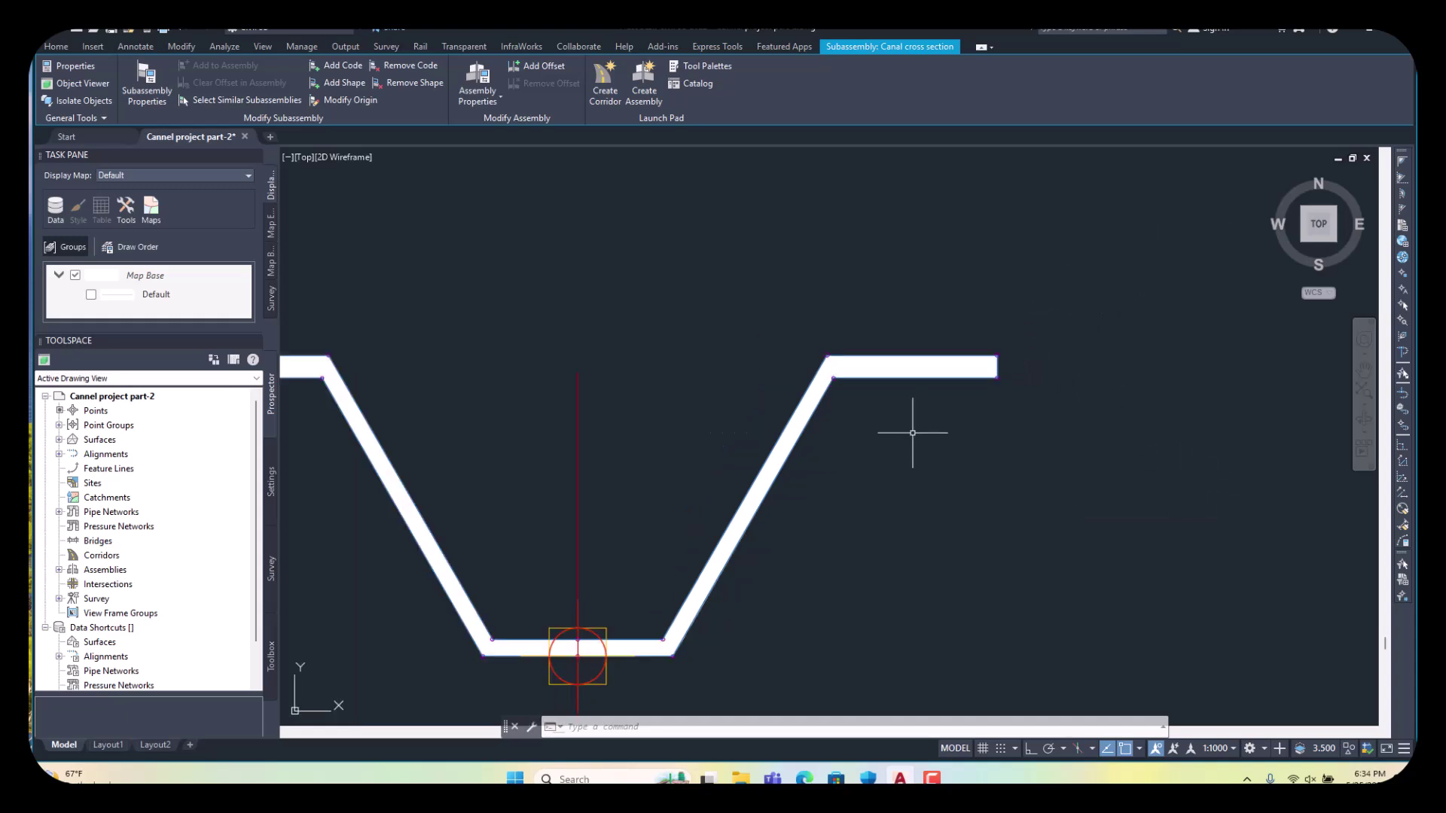
scroll(971, 448, down, 3)
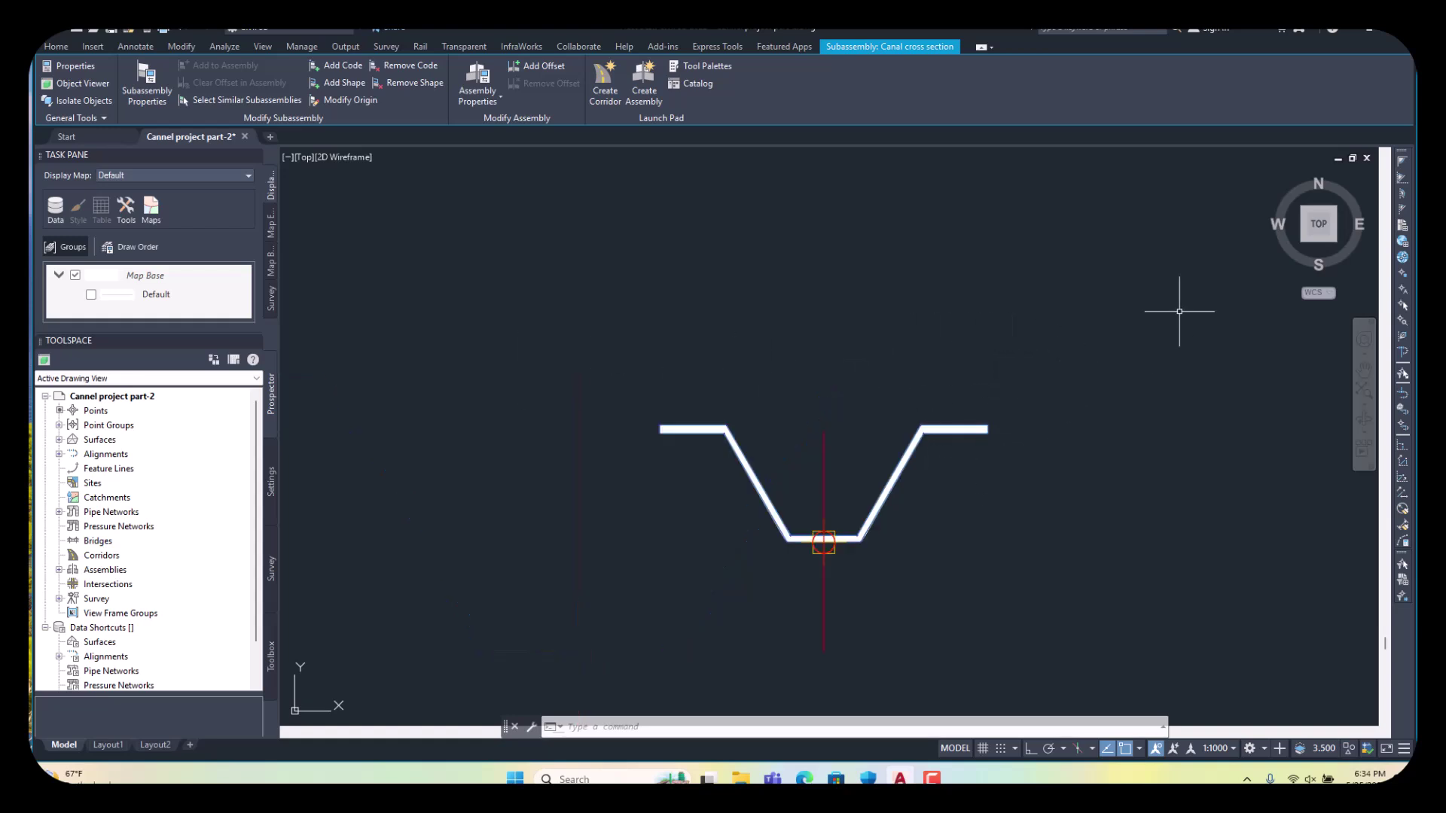
scroll(1005, 435, up, 4)
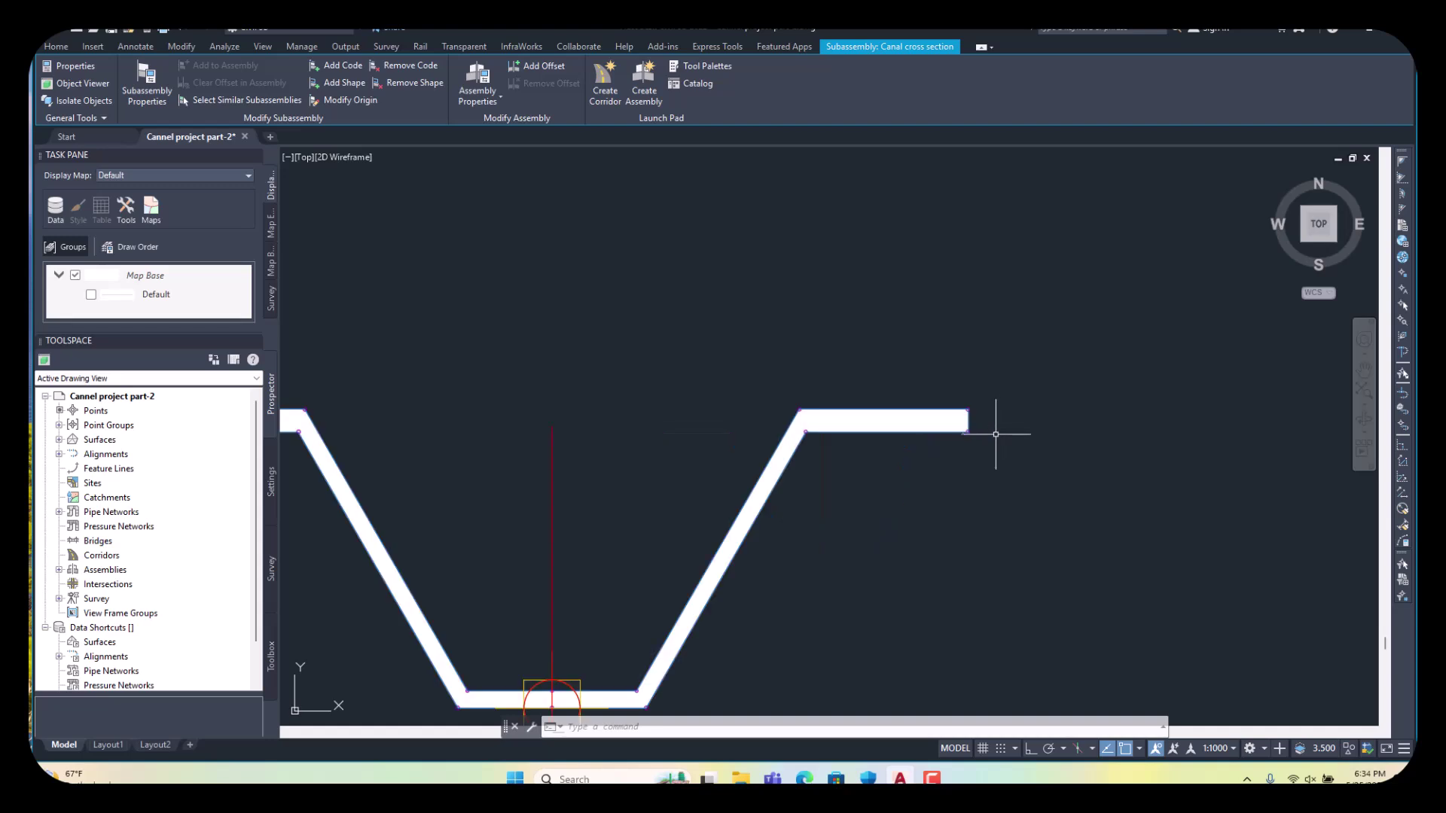
scroll(971, 441, up, 4)
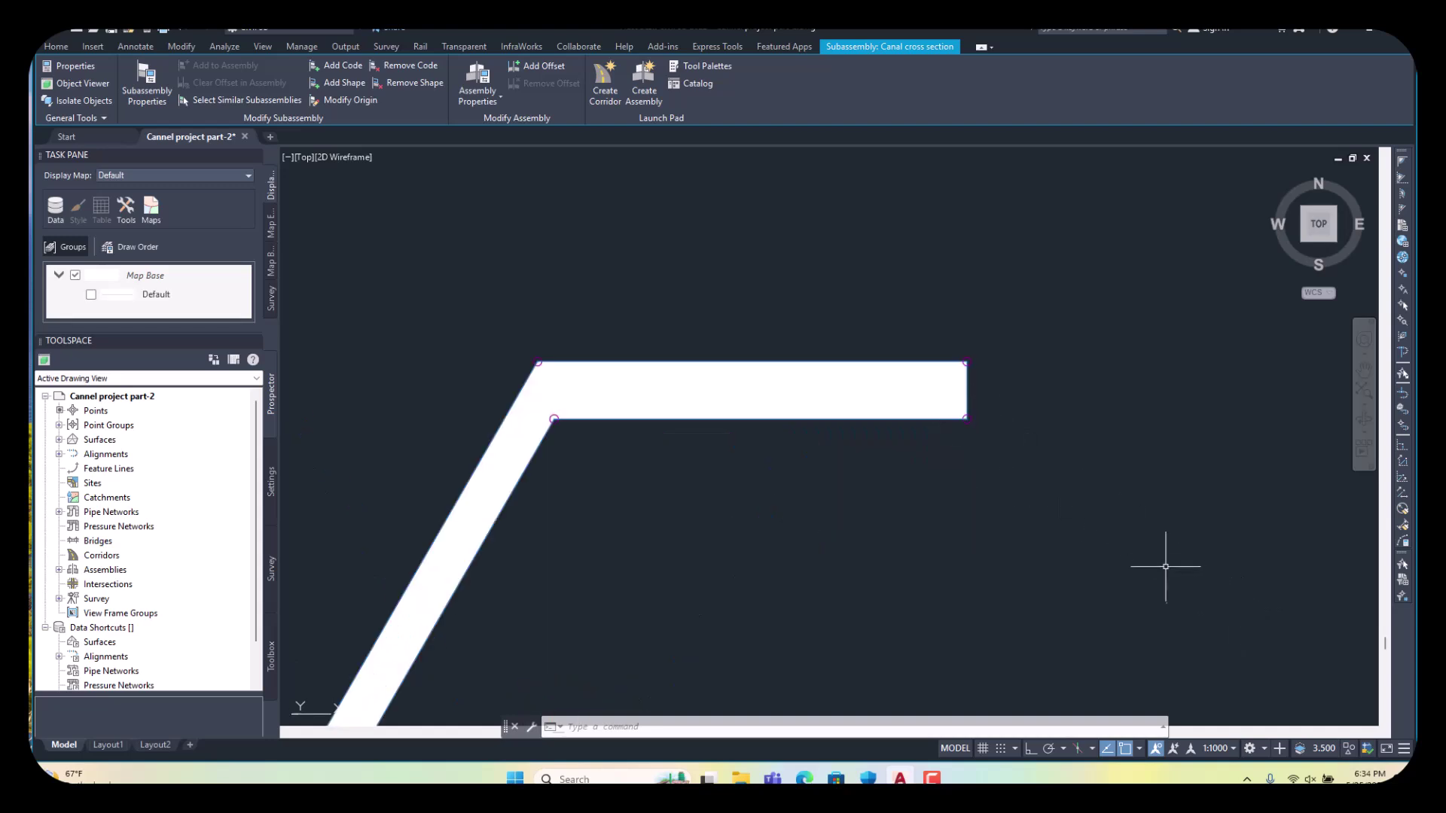
scroll(1027, 426, down, 5)
scroll(1009, 481, up, 5)
scroll(1004, 477, down, 5)
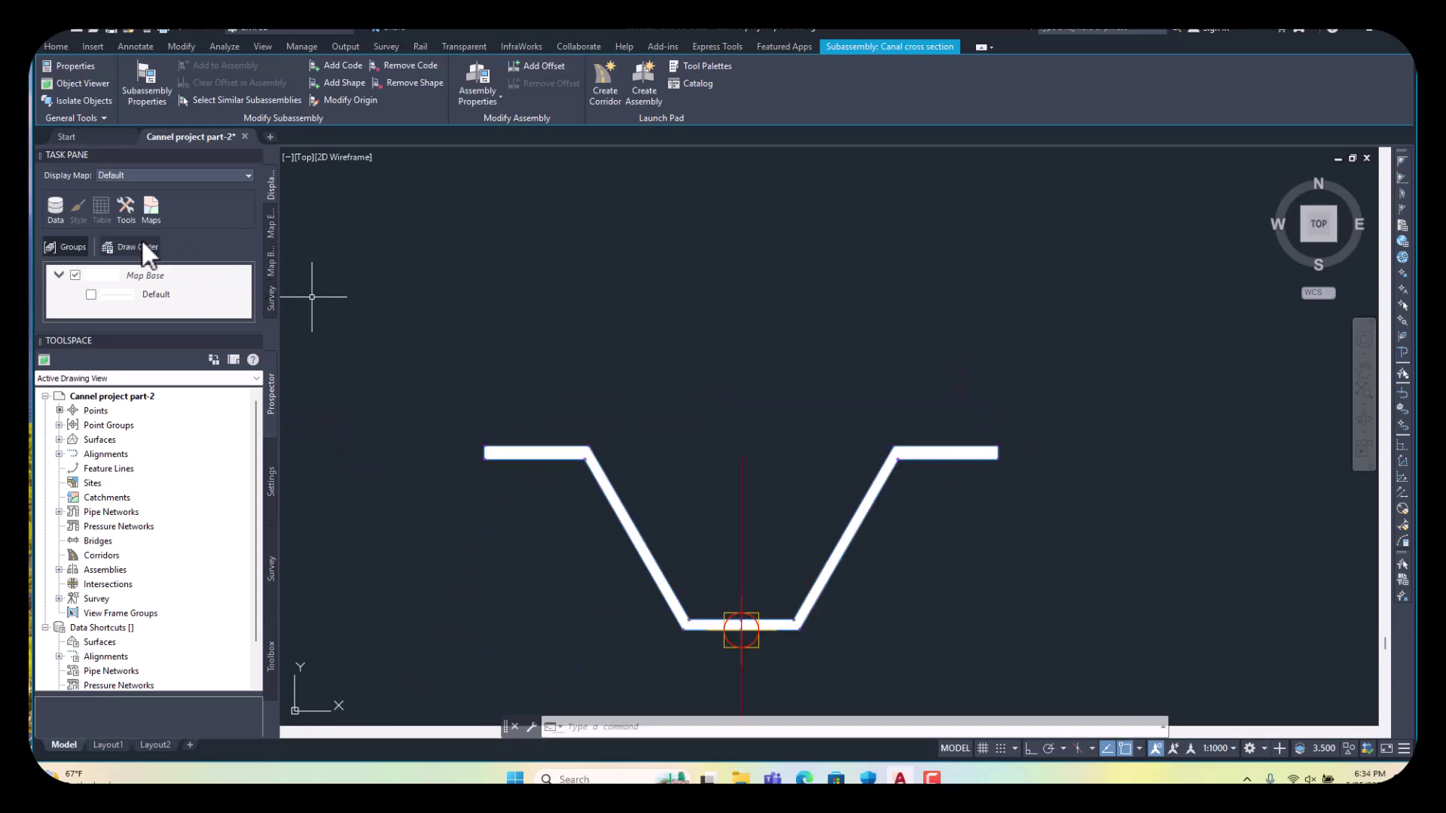
- Open the Tool Palettes on the Home tab and show the Metric Trench Pipes subassemblies
click(56, 47)
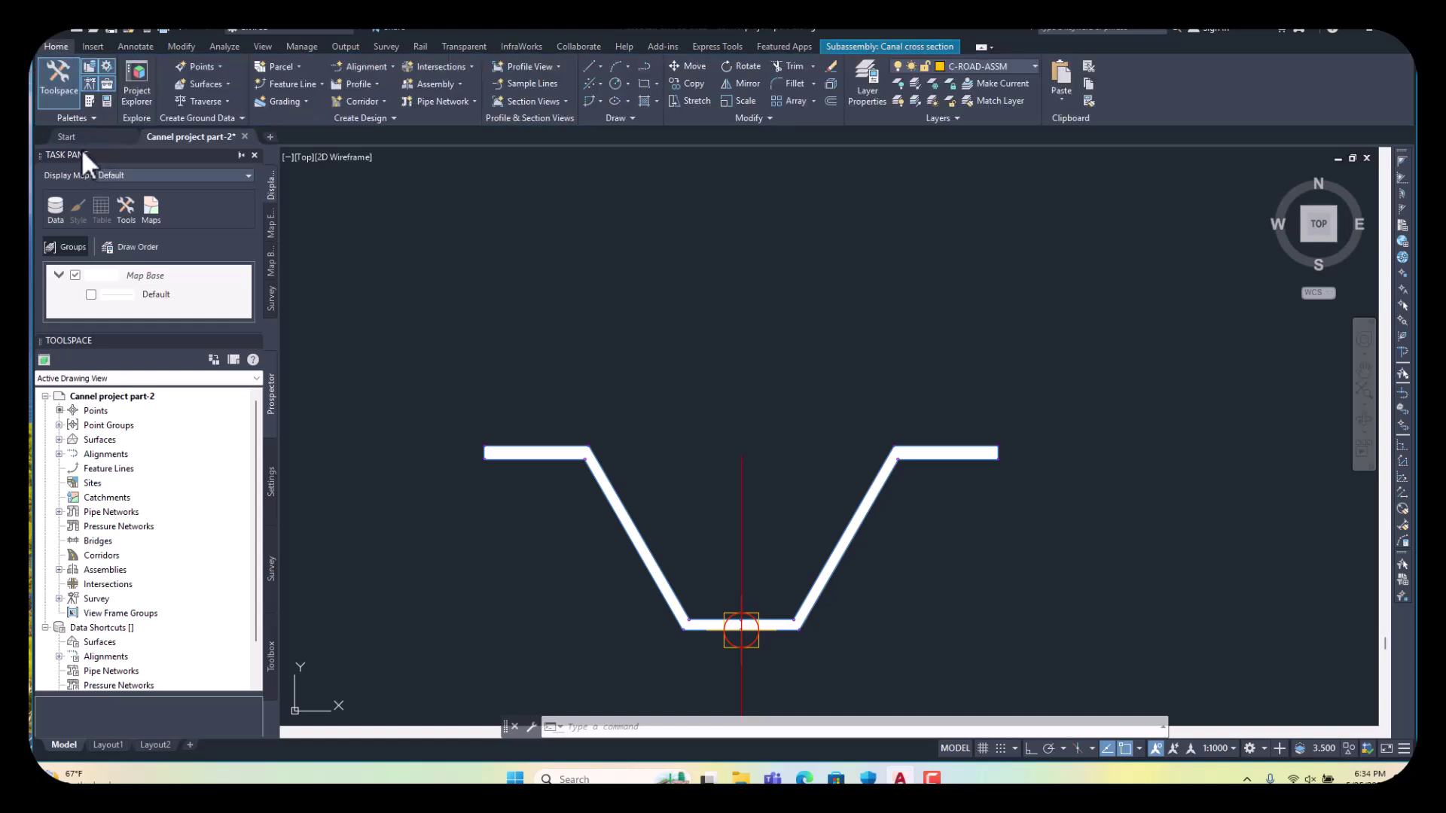
click(89, 101)
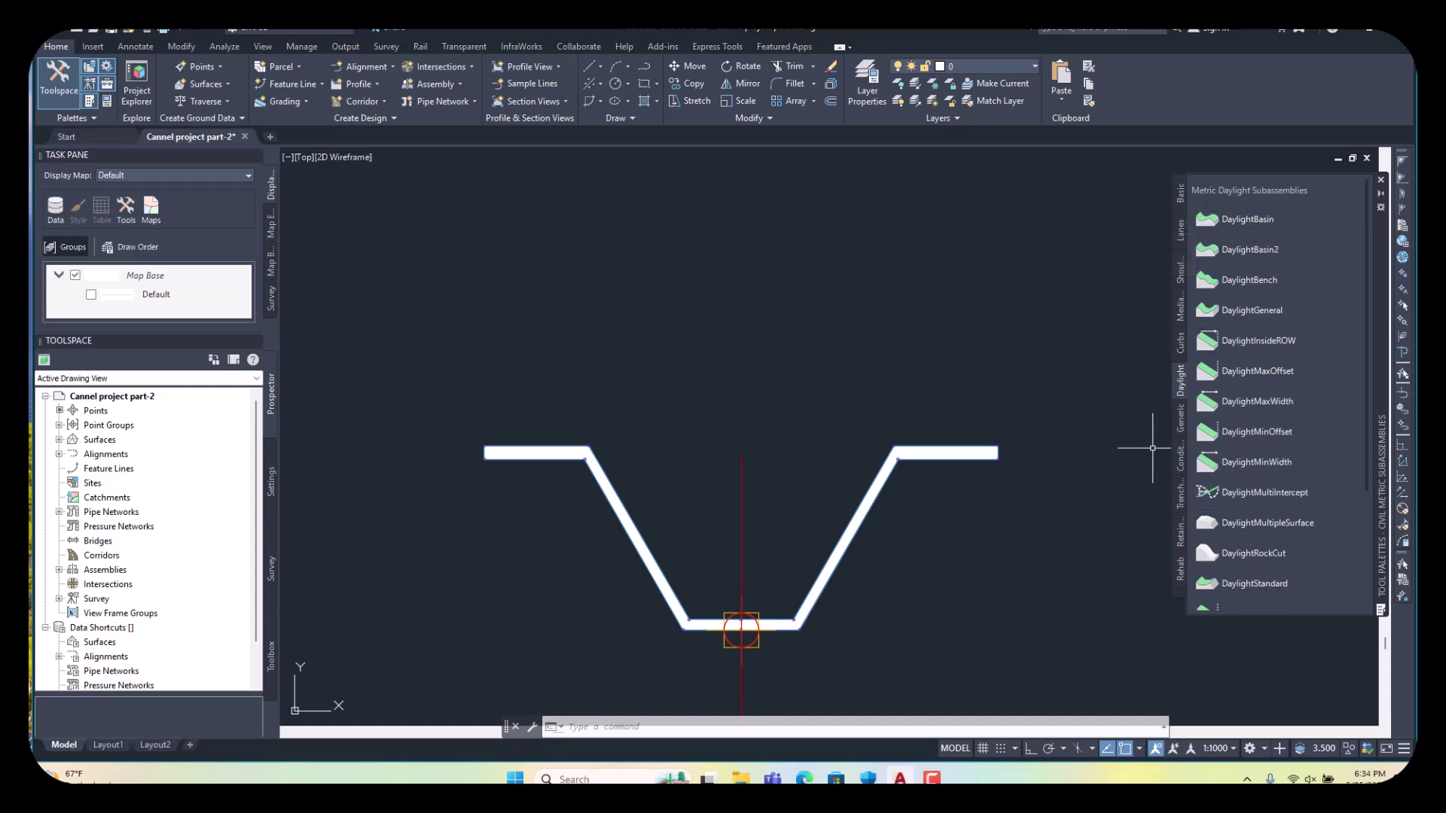
click(1181, 495)
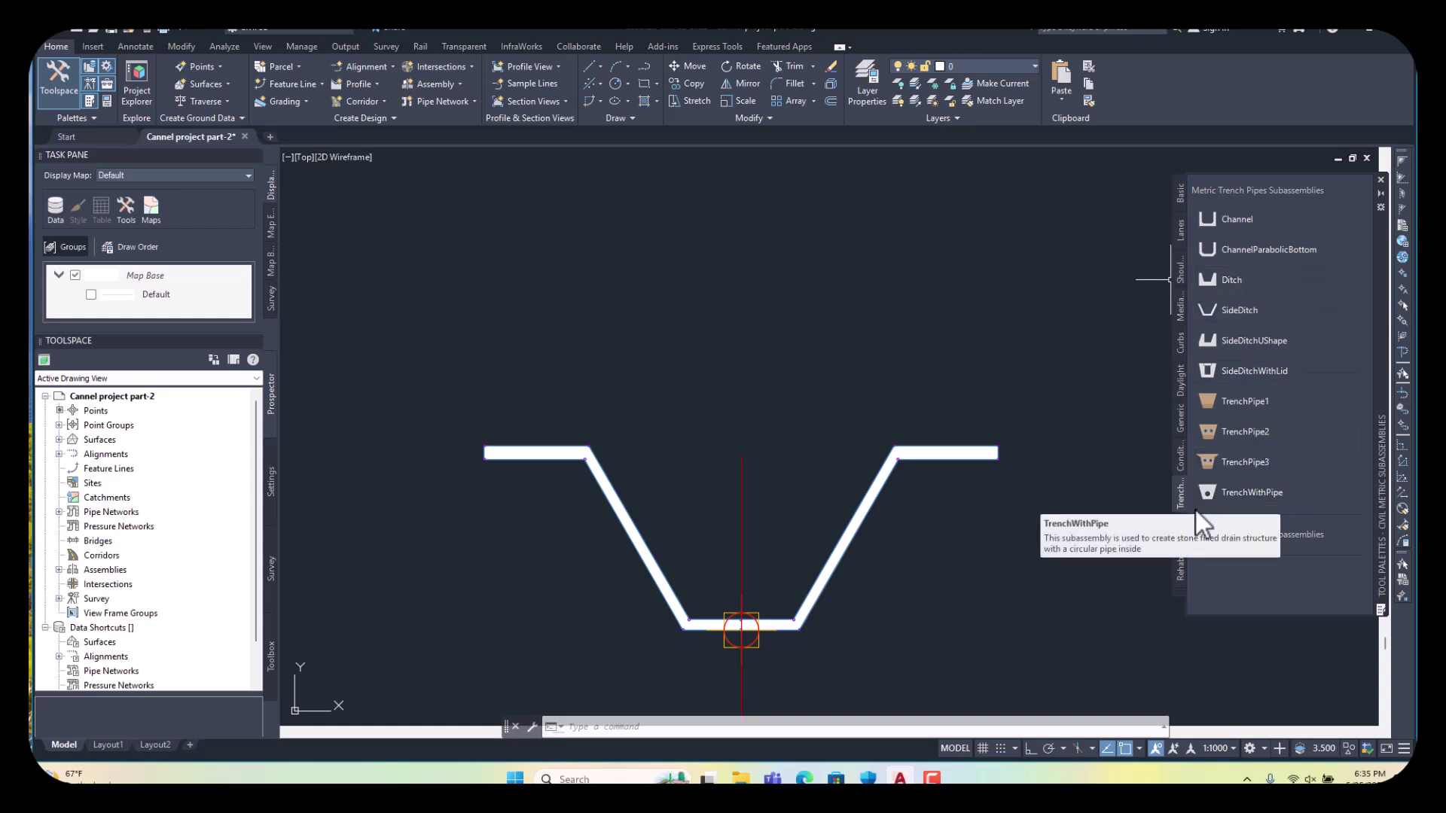
- Browse the Generic palette, try LinkWidthAndSlope, then switch to the Daylight subassemblies palette
click(1181, 411)
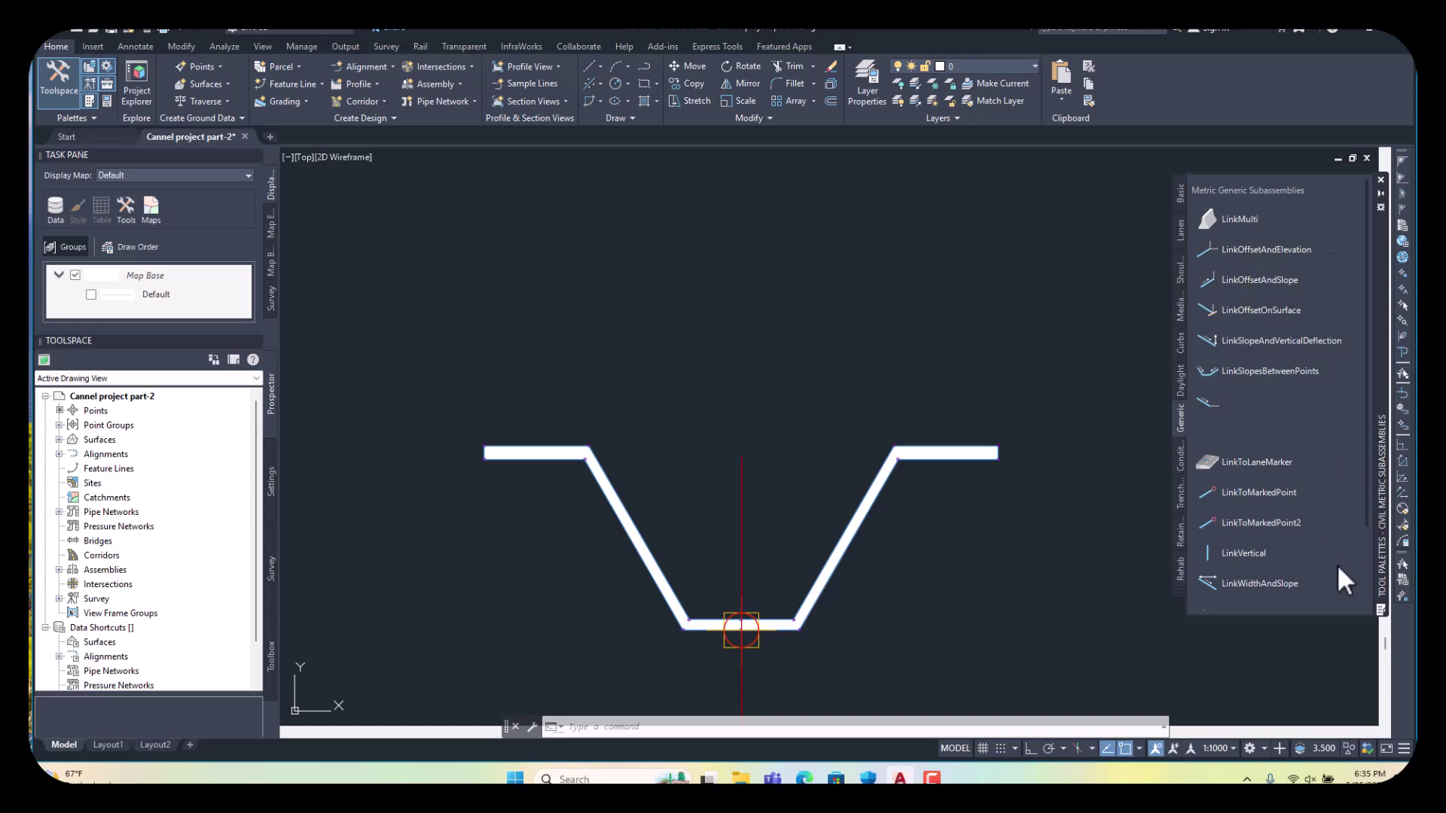
click(1212, 581)
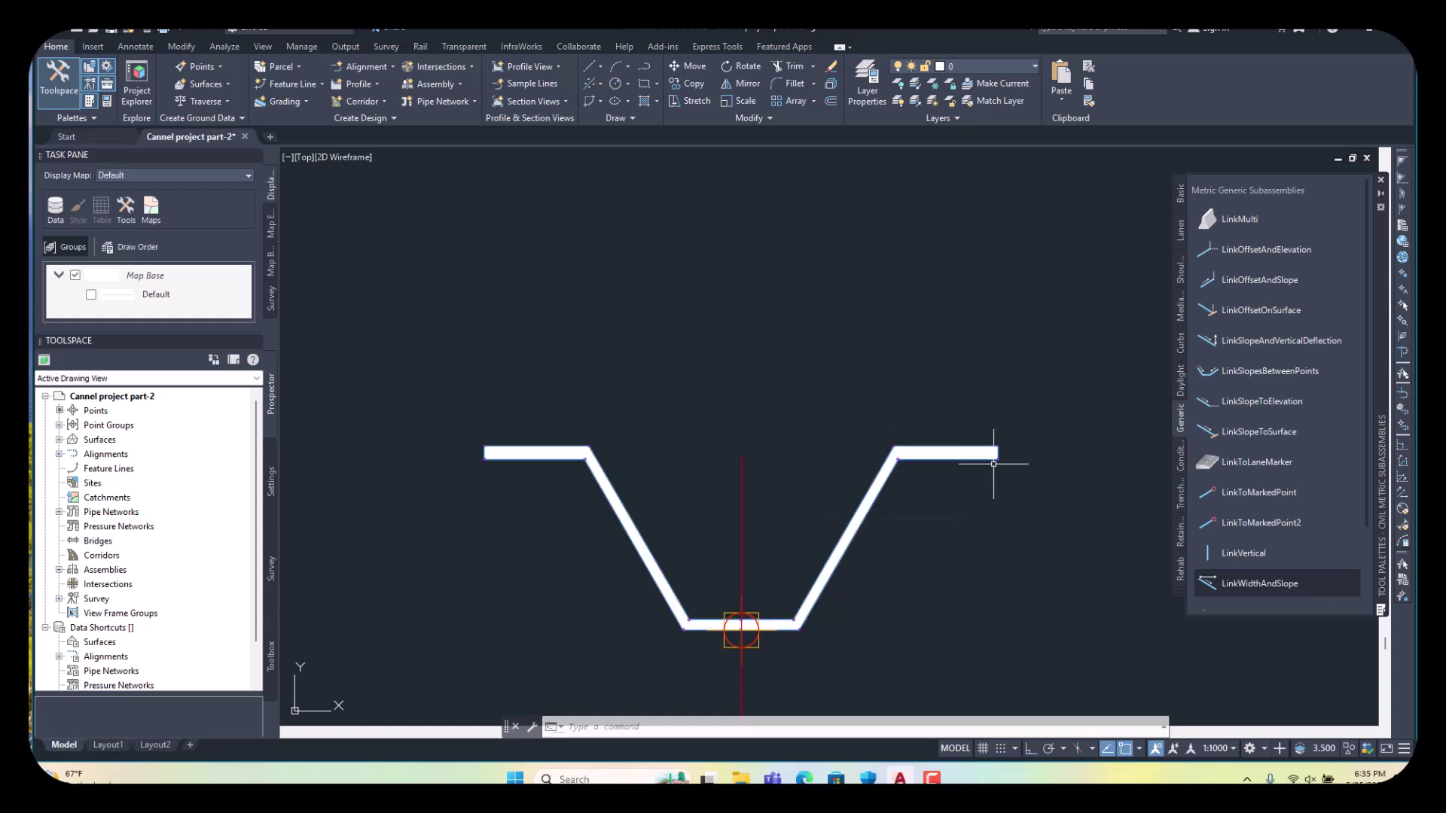
click(1180, 381)
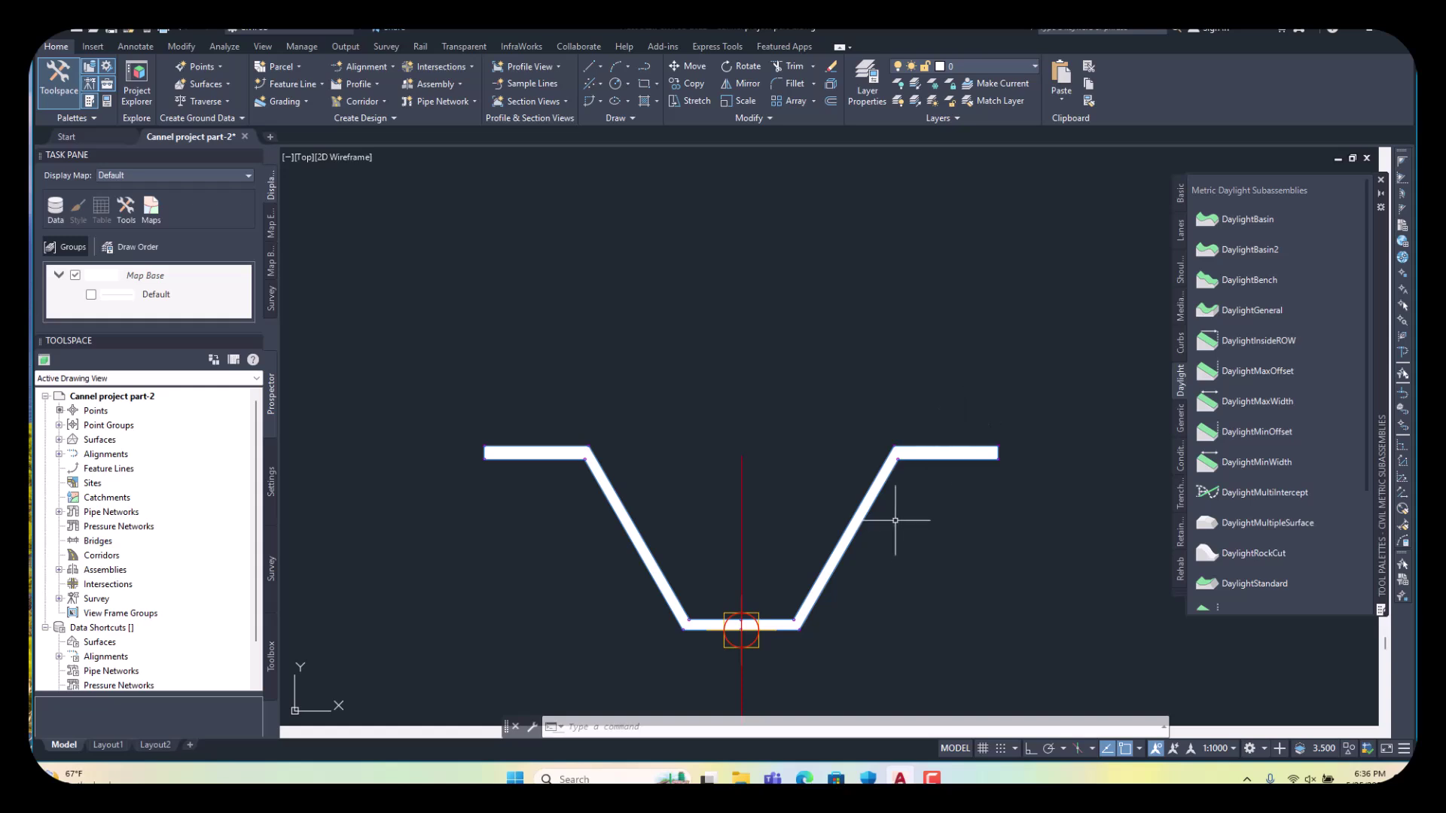
- Place a DaylightGeneral subassembly at the canal assembly's top-right marker point, then select it
click(1236, 308)
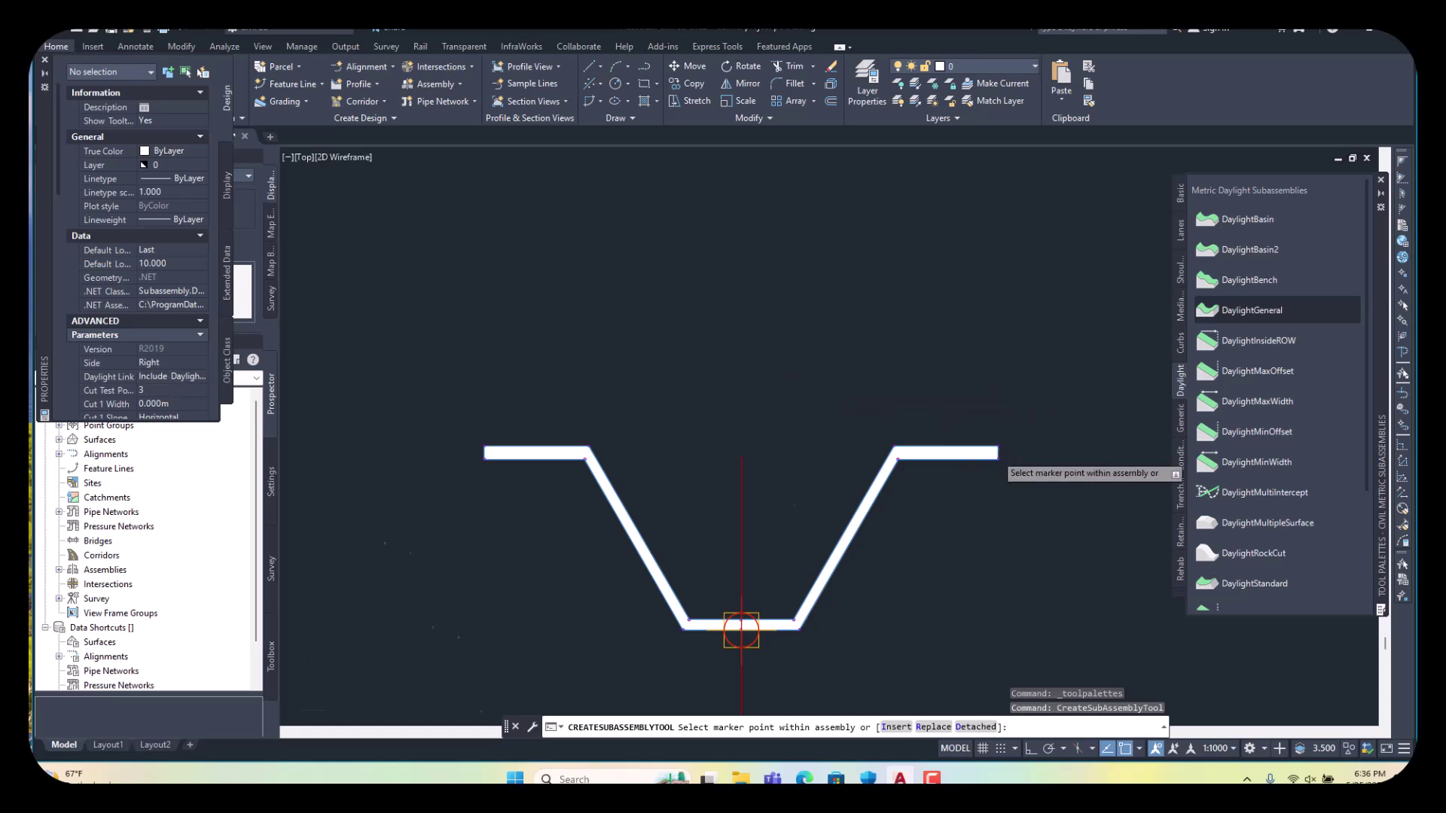
scroll(994, 451, up, 8)
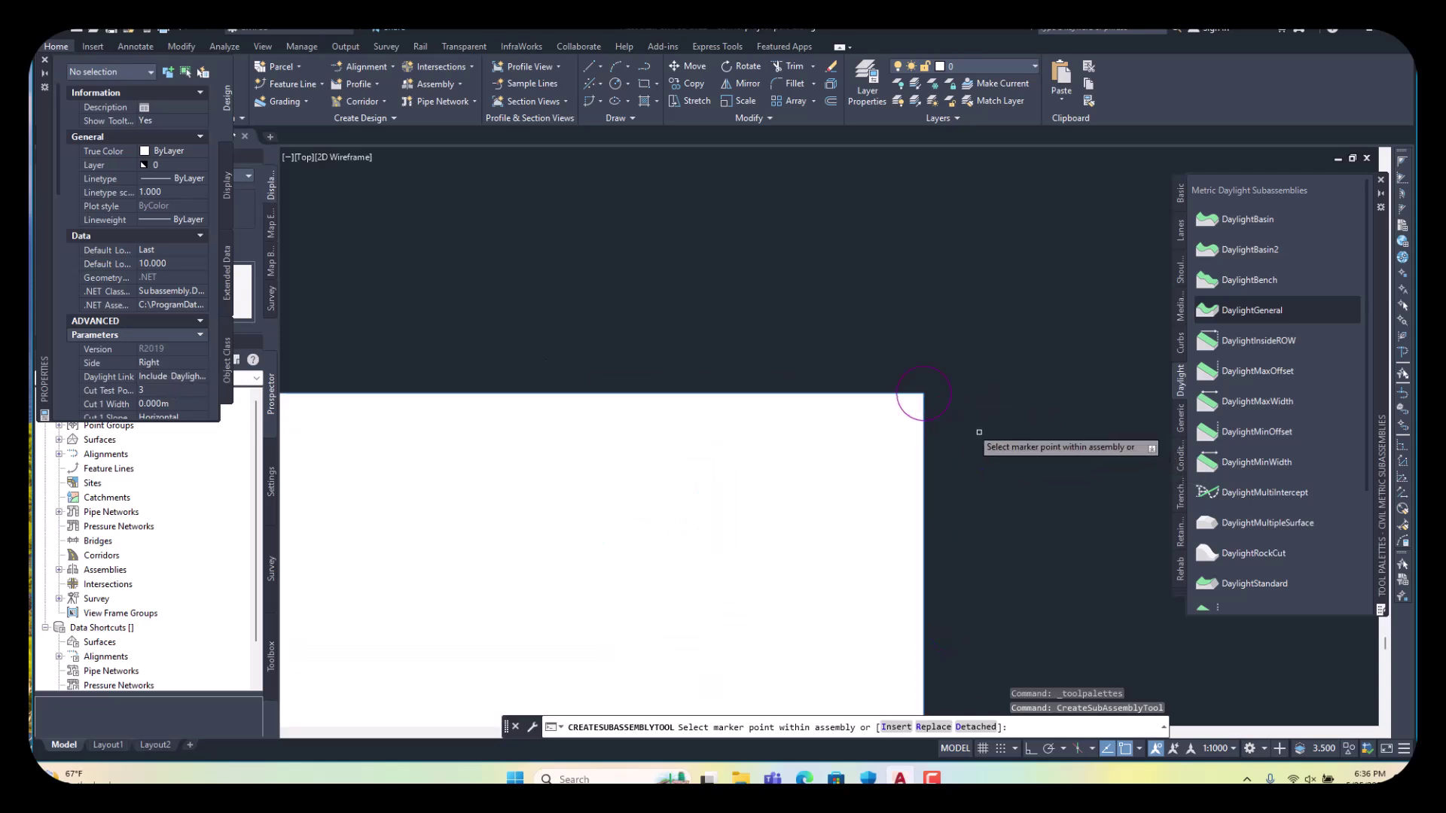
click(943, 413)
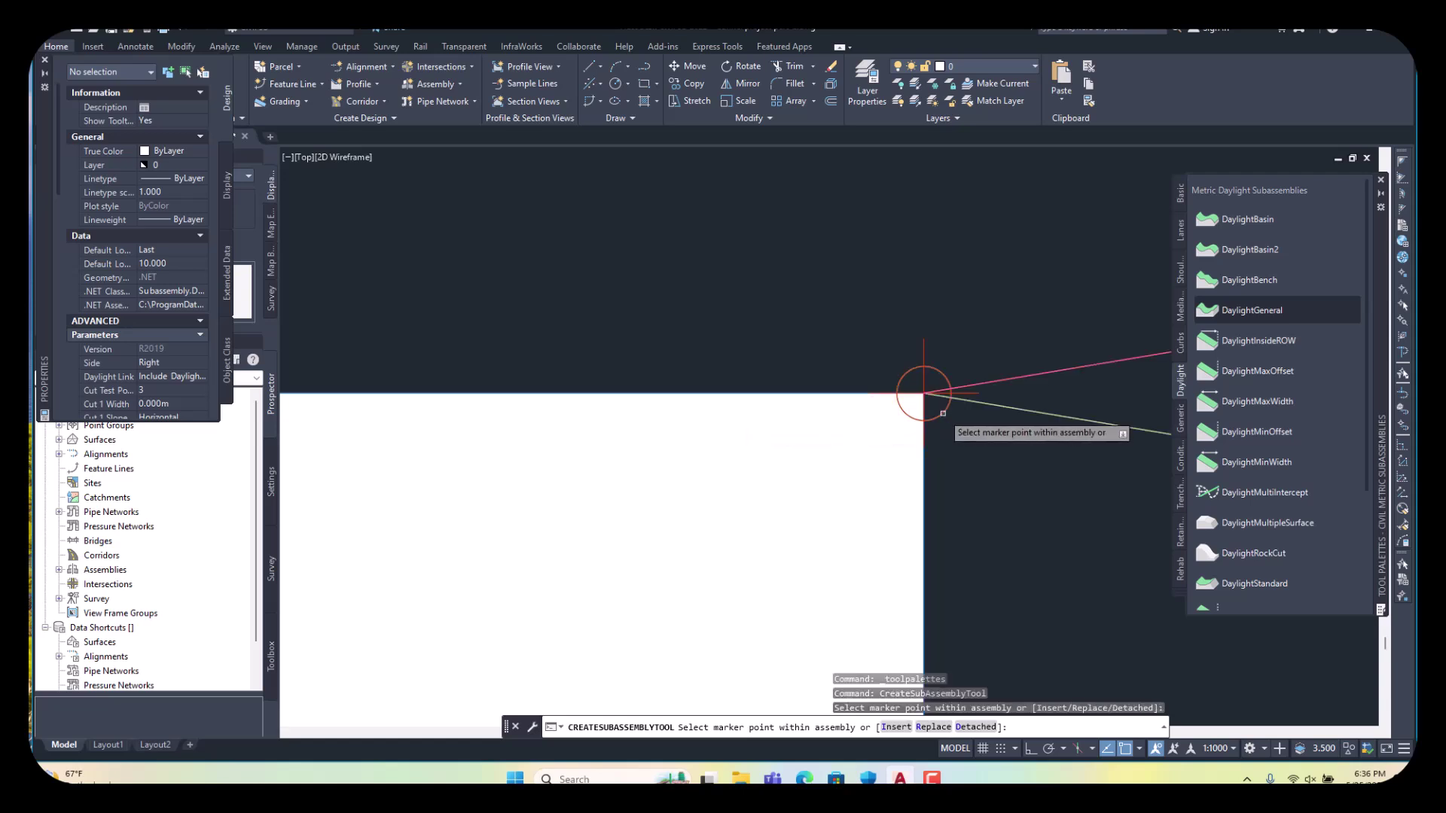
scroll(914, 421, down, 5)
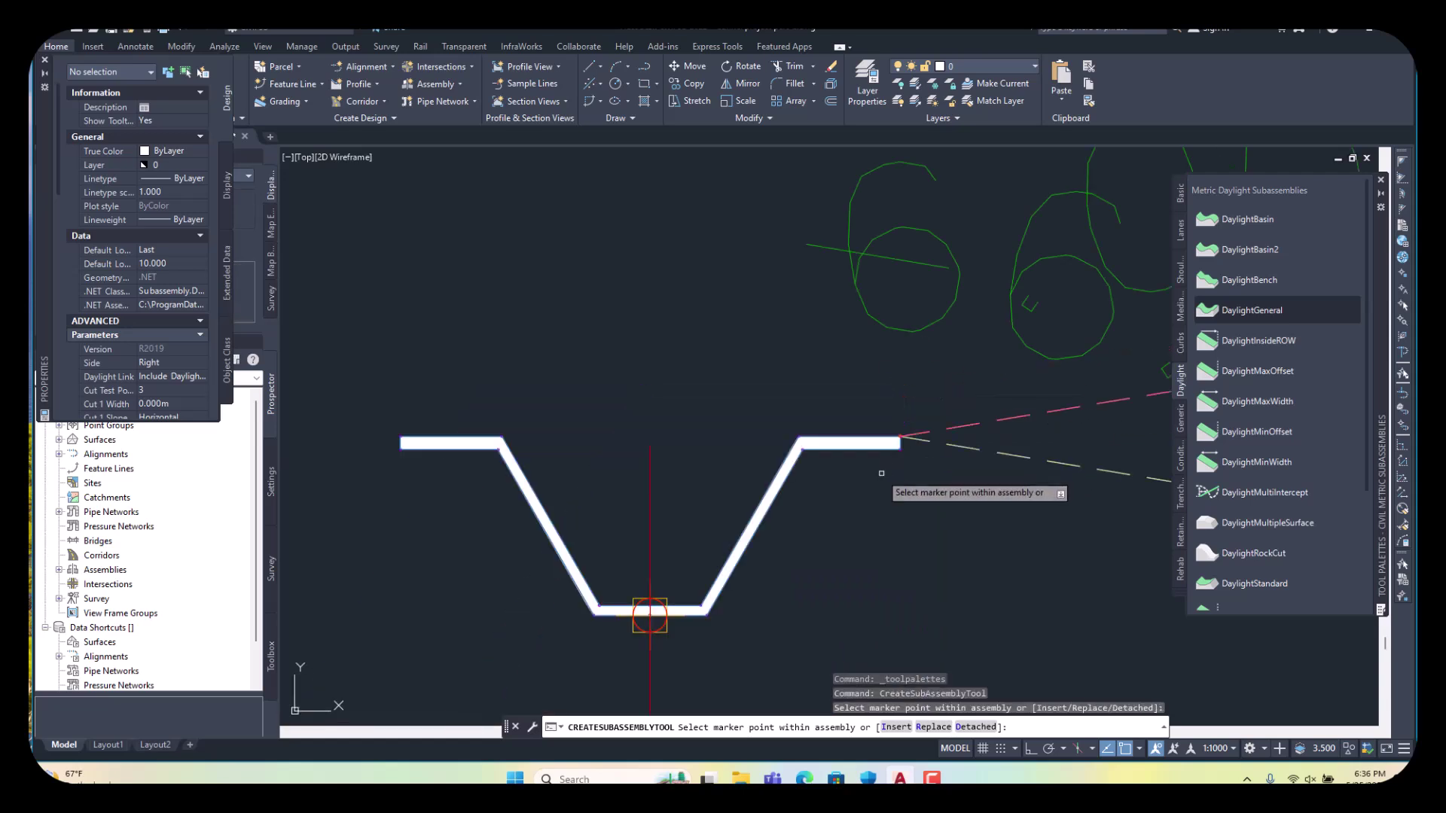
scroll(881, 473, down, 2)
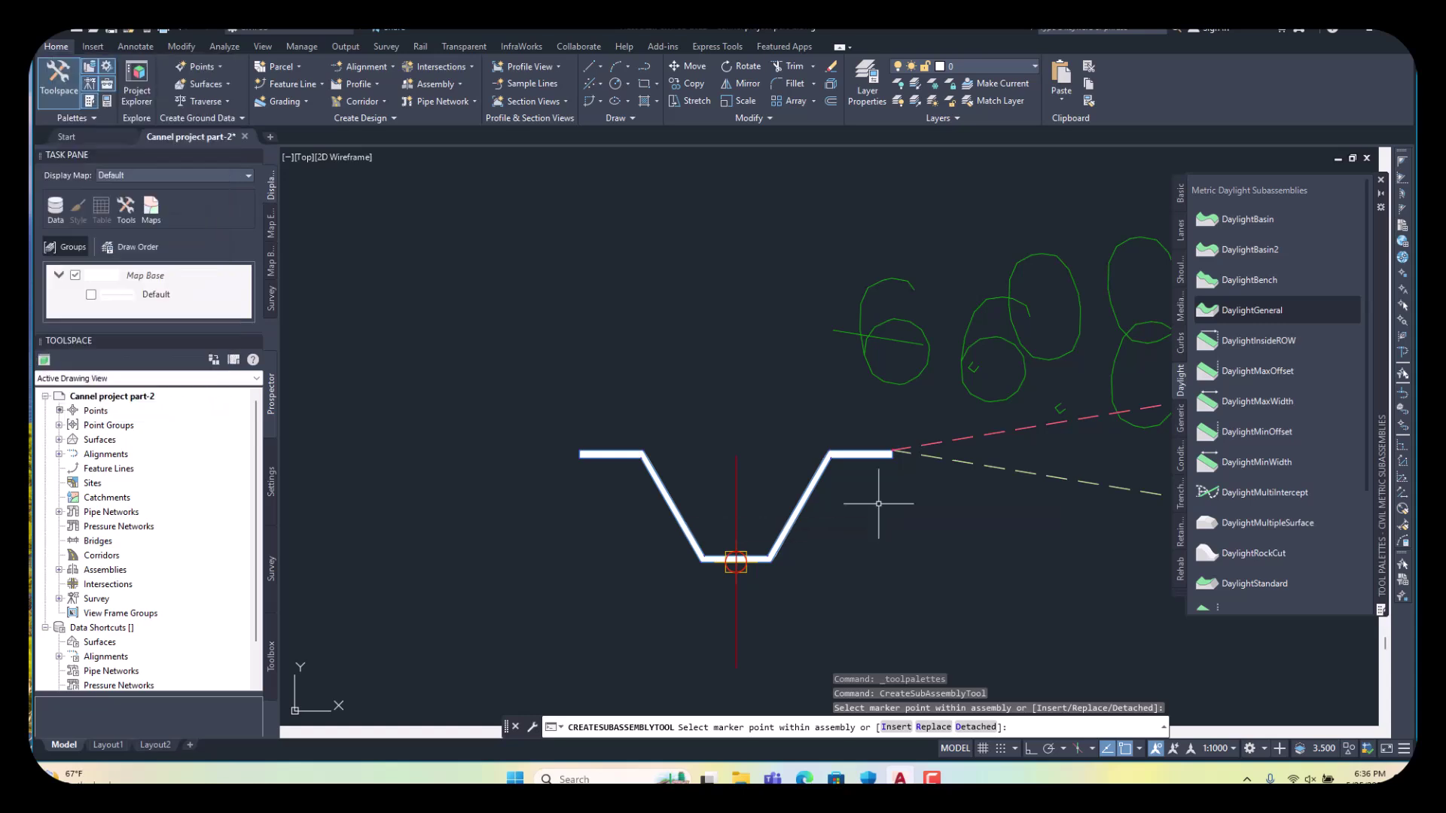
key(Escape)
scroll(610, 410, down, 3)
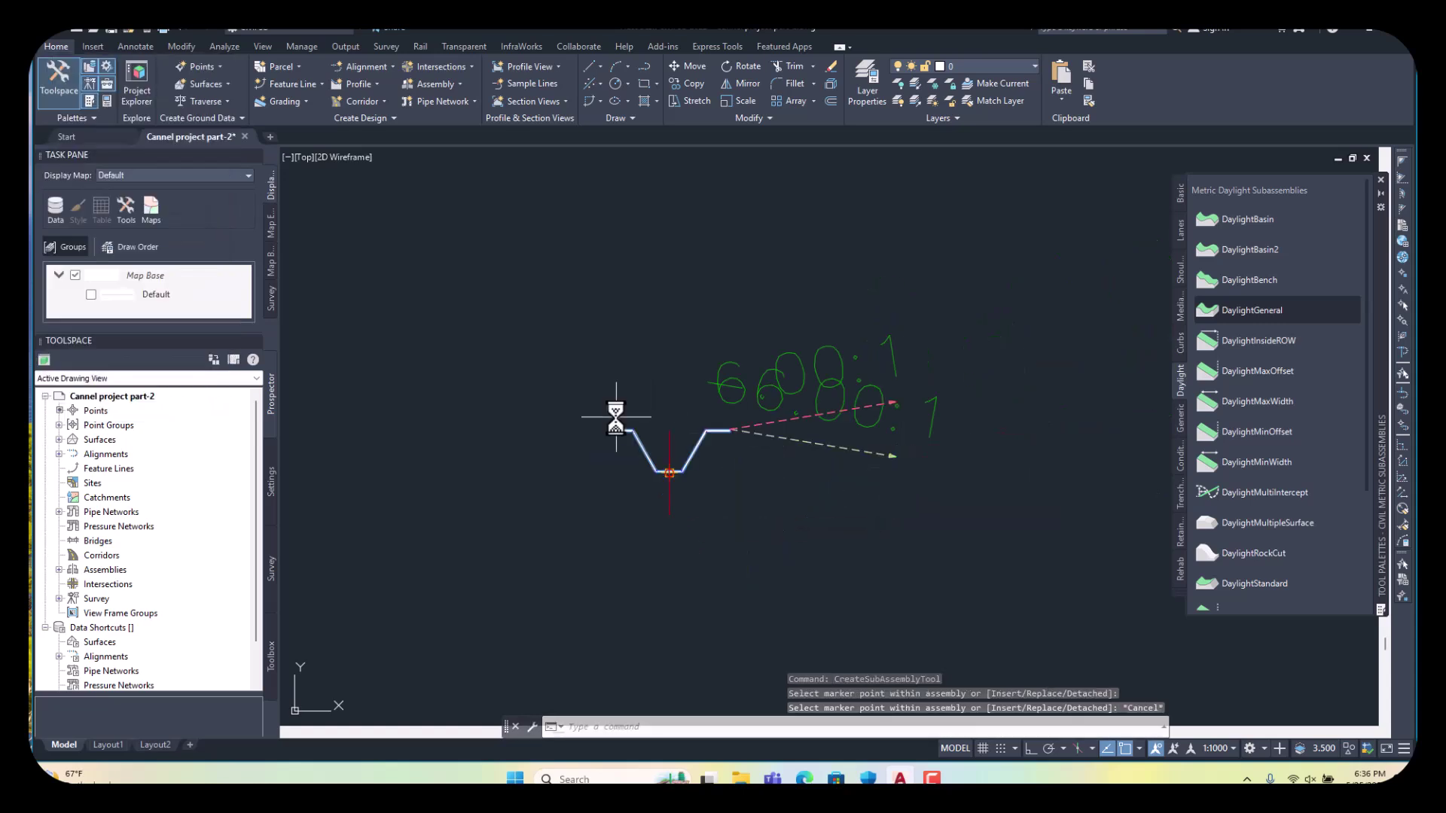
scroll(749, 411, up, 3)
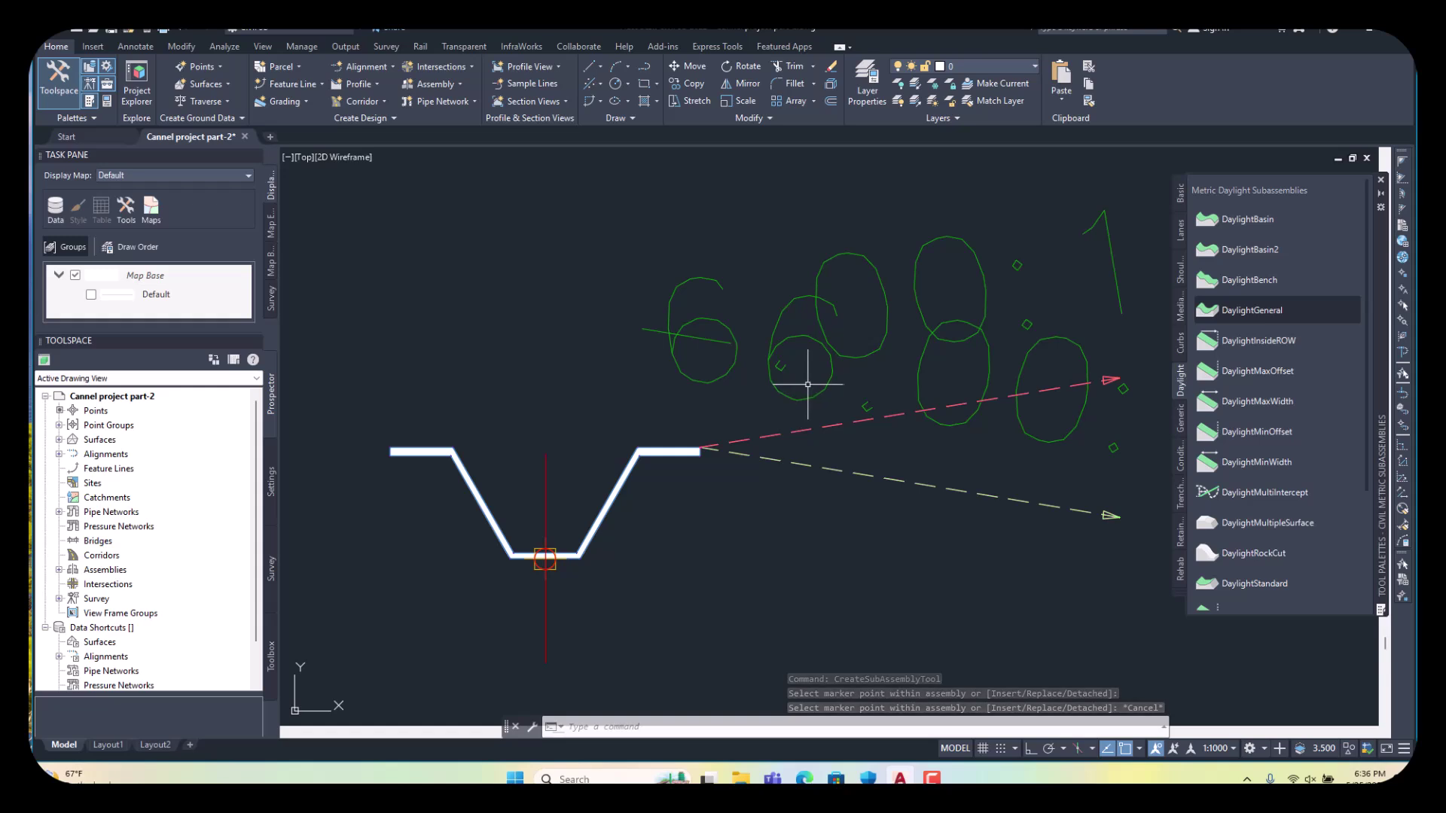
click(801, 430)
- Open the DaylightGeneral Subassembly Properties and show its Parameters tab
right_click(802, 430)
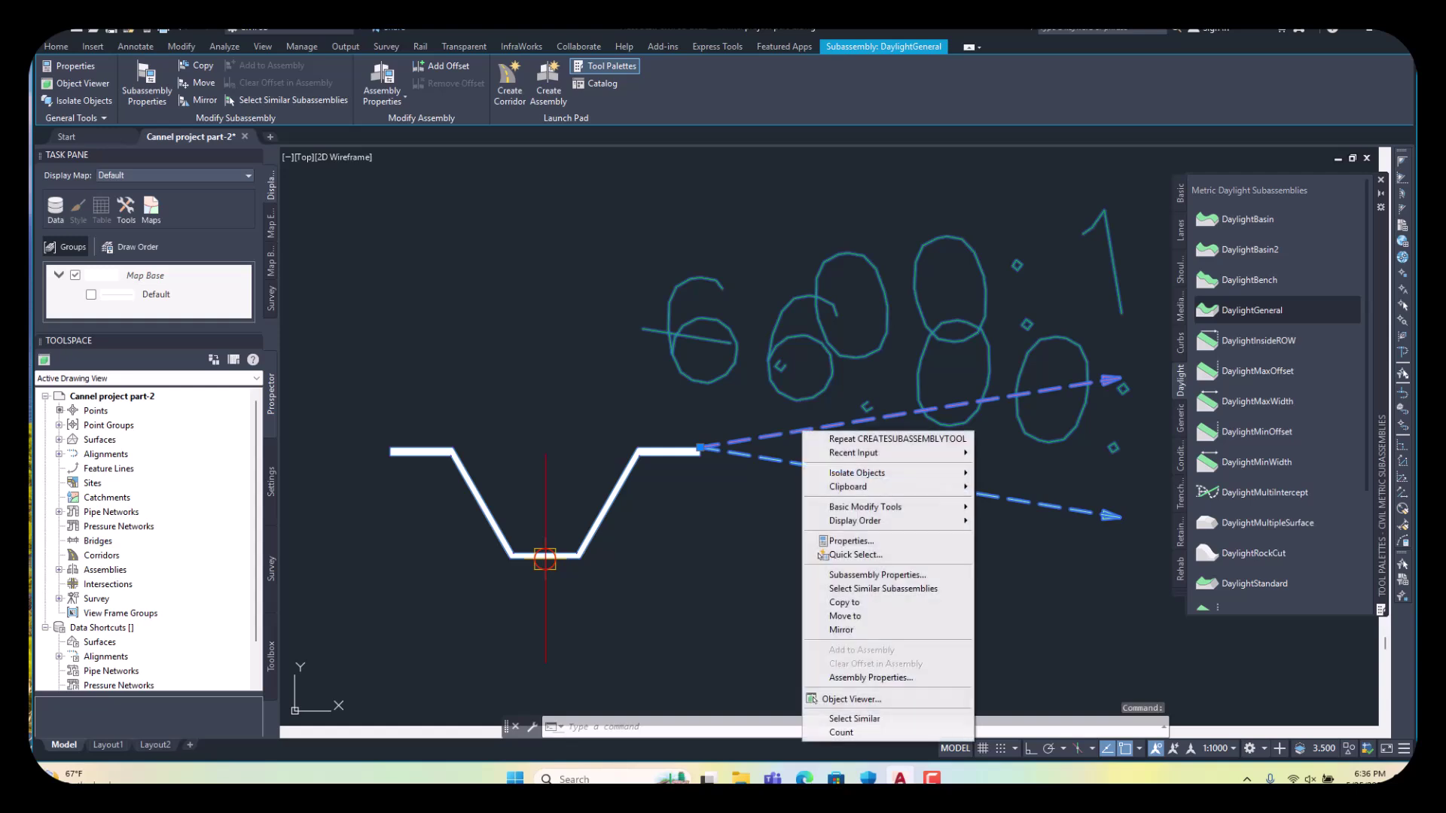
click(892, 576)
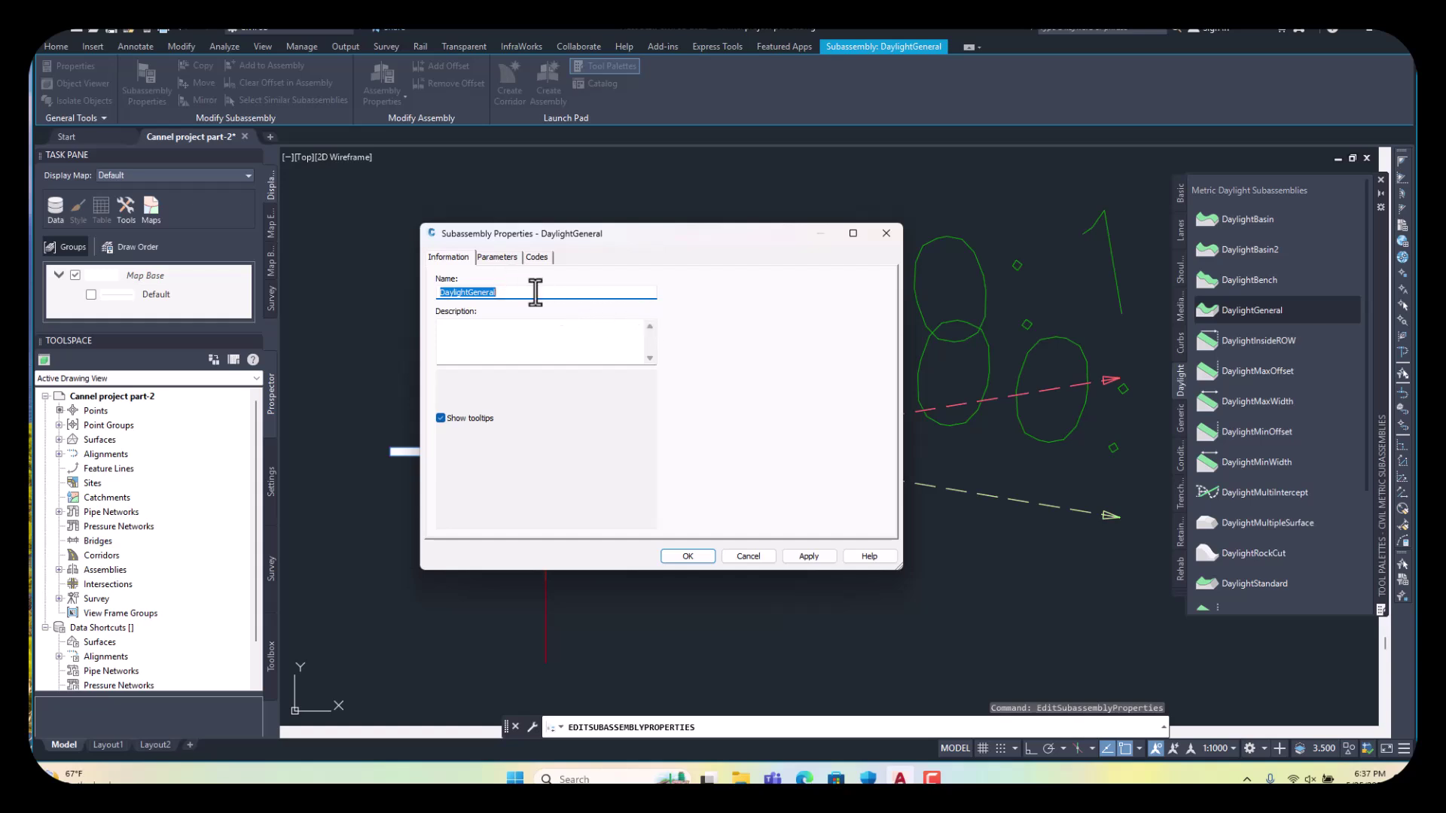
click(506, 258)
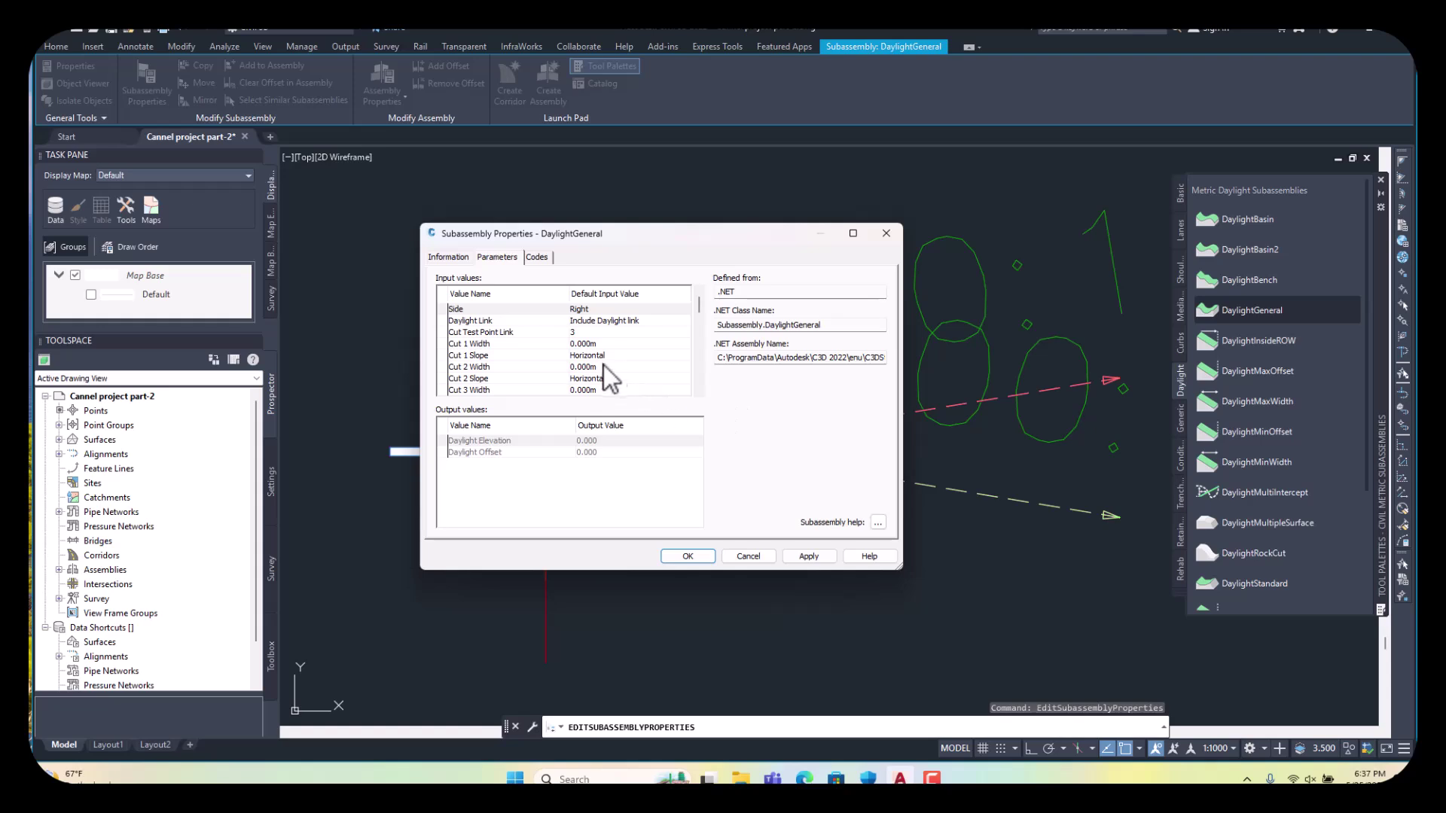
- Try Cut 1 Width values of 10 m and 0 m, apply 2 m, then begin entering 1
mouse_move(658, 239)
mouse_down()
mouse_move(539, 265)
mouse_move(372, 264)
mouse_move(391, 261)
mouse_up()
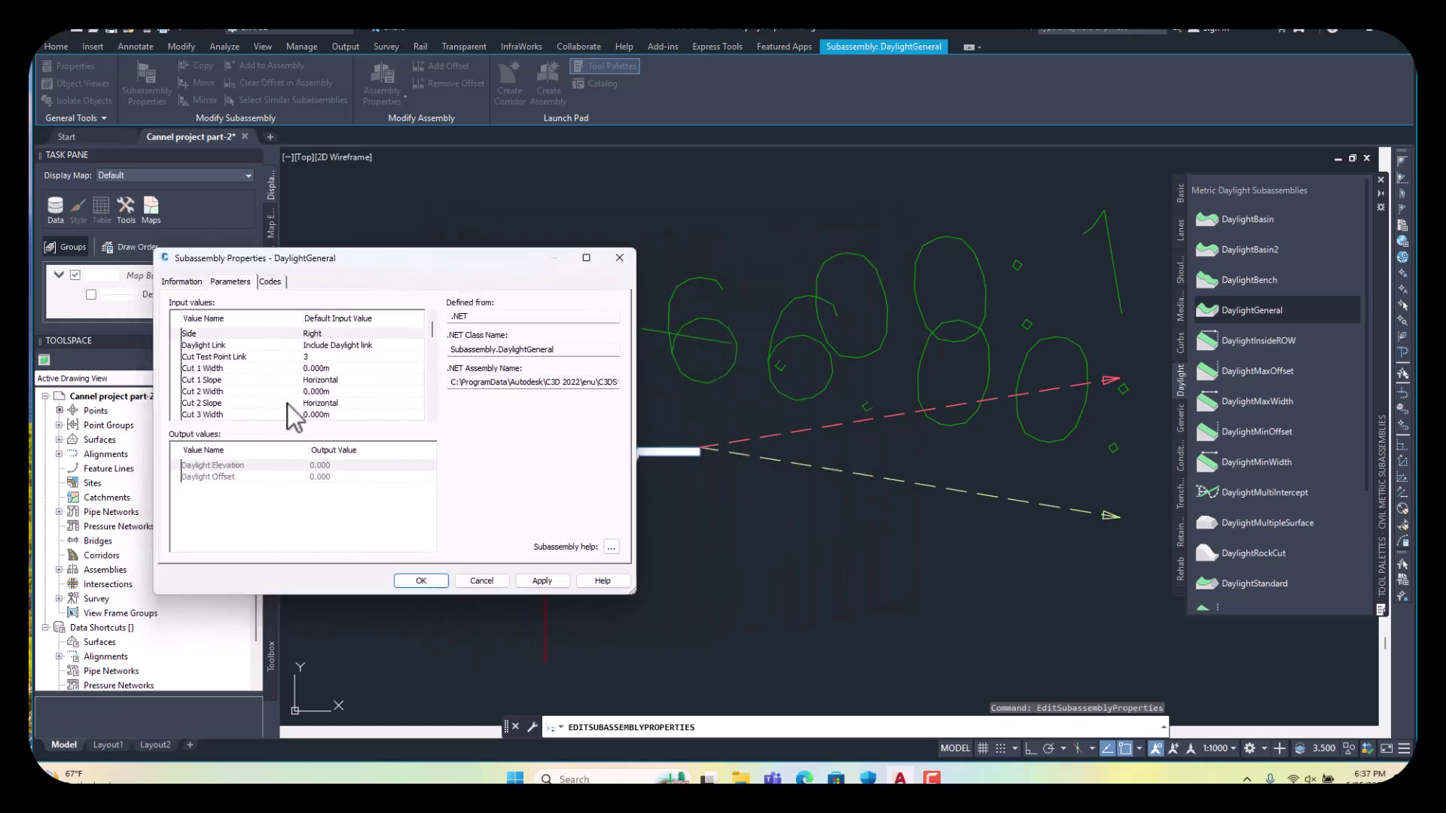
click(342, 369)
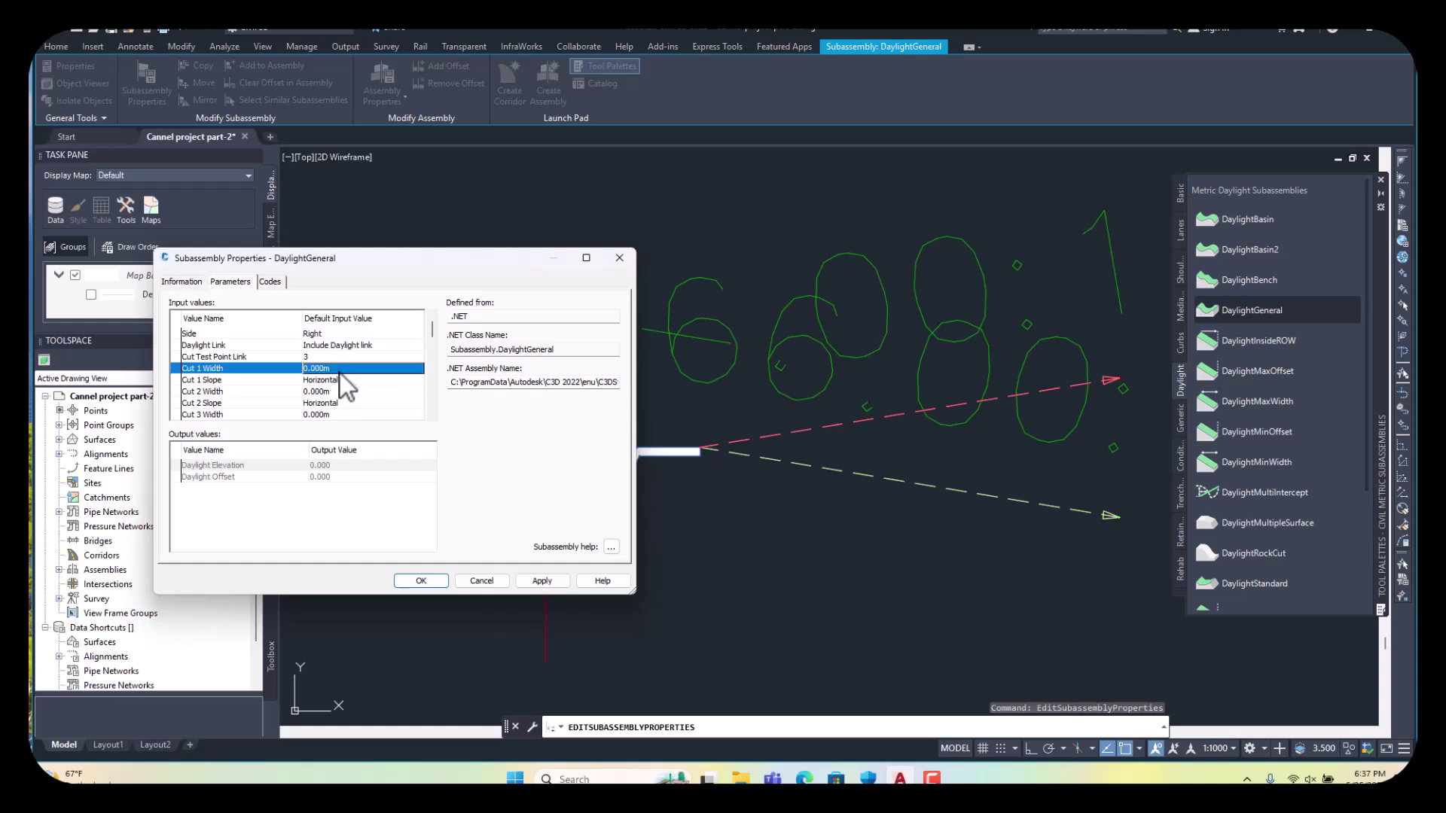
click(342, 369)
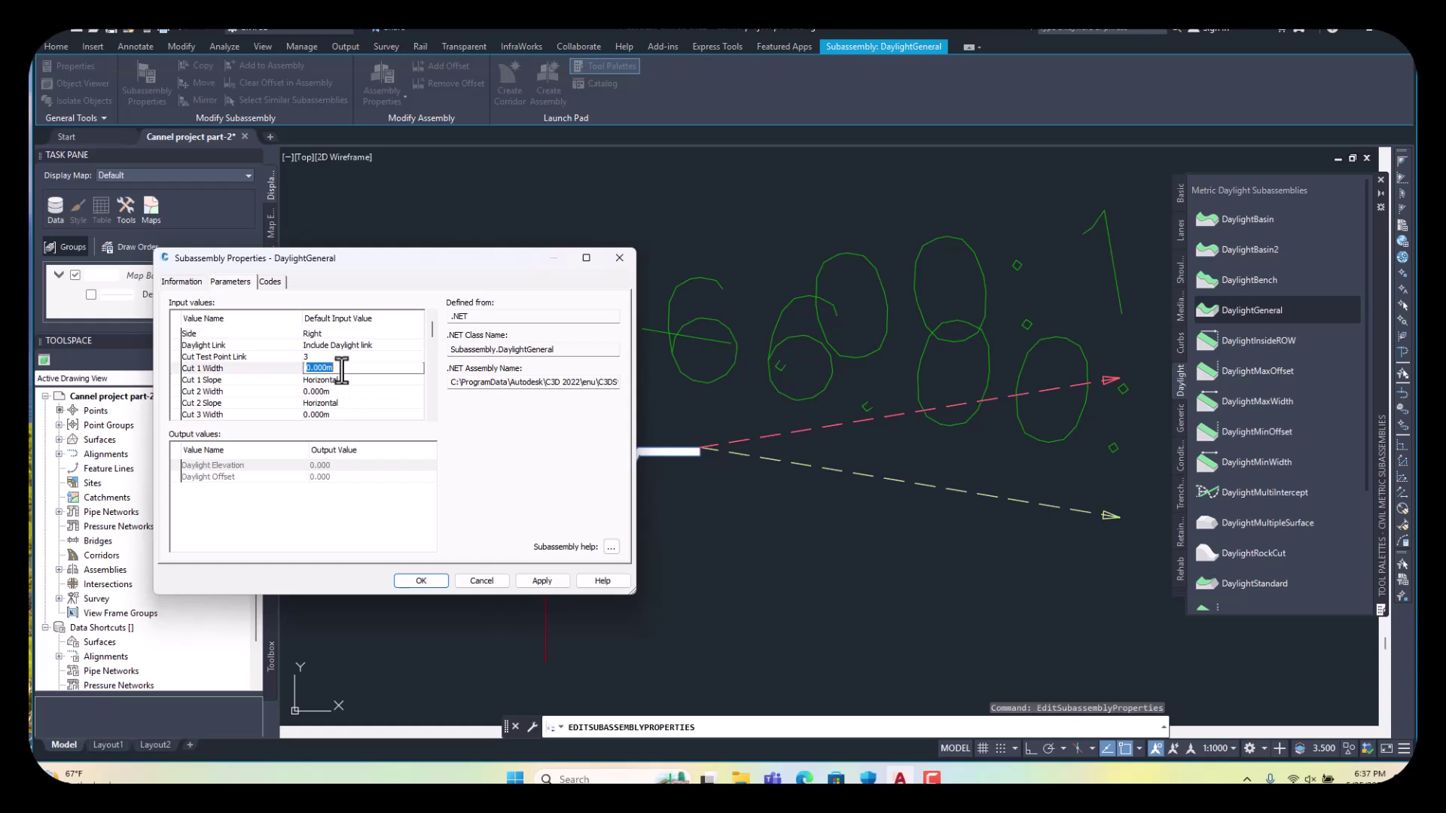
text(10)
click(555, 580)
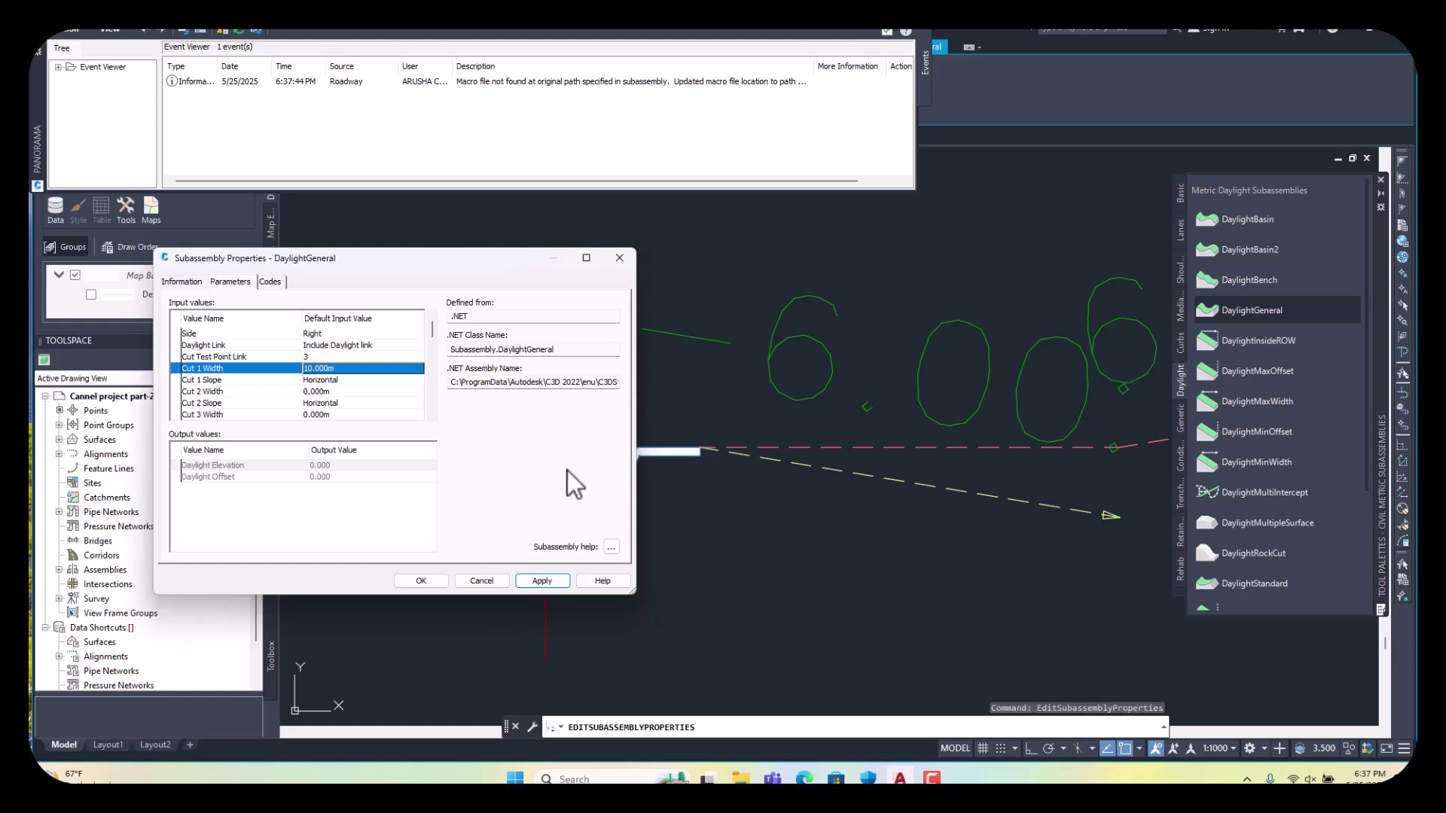
click(344, 370)
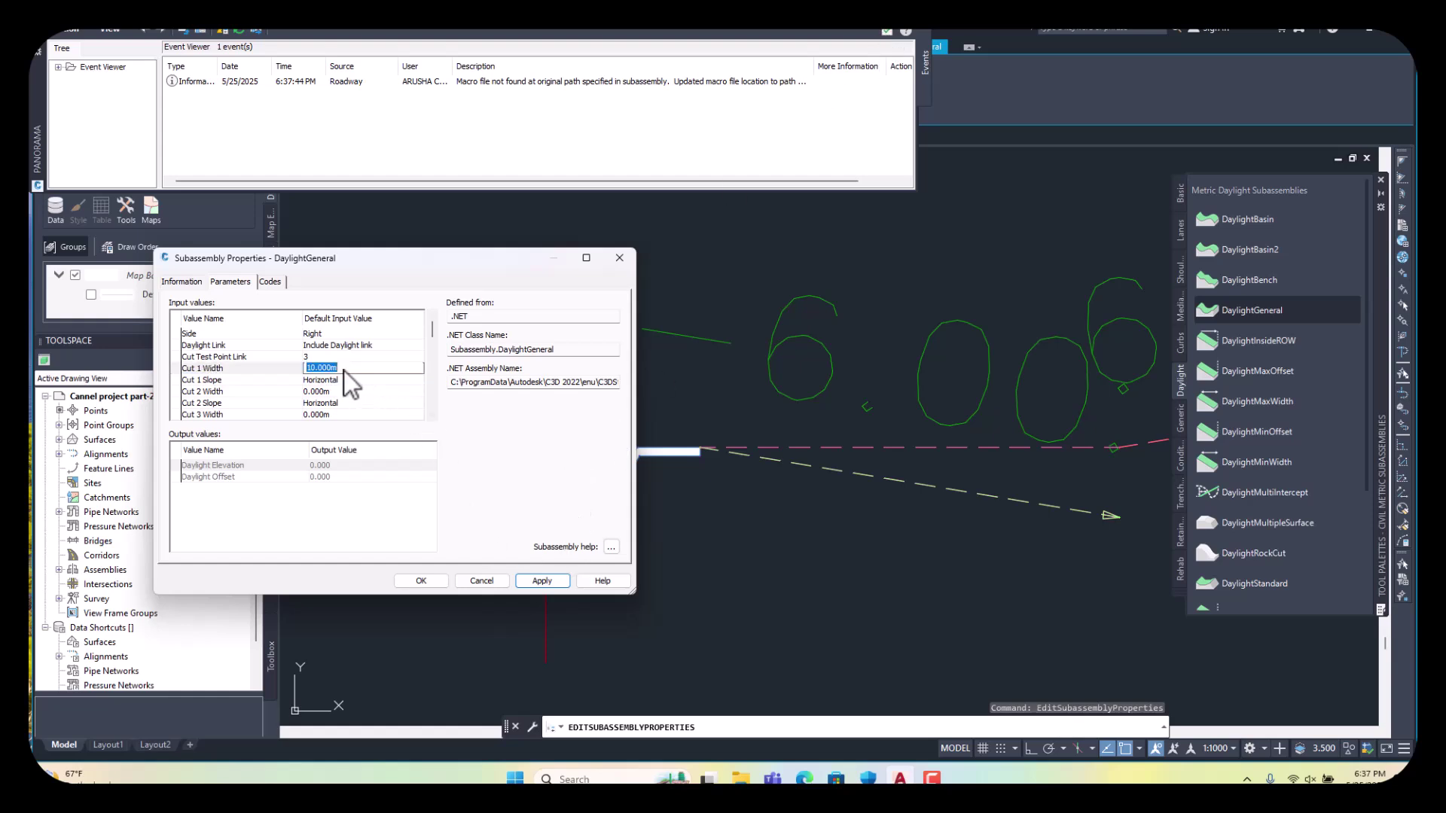
click(560, 582)
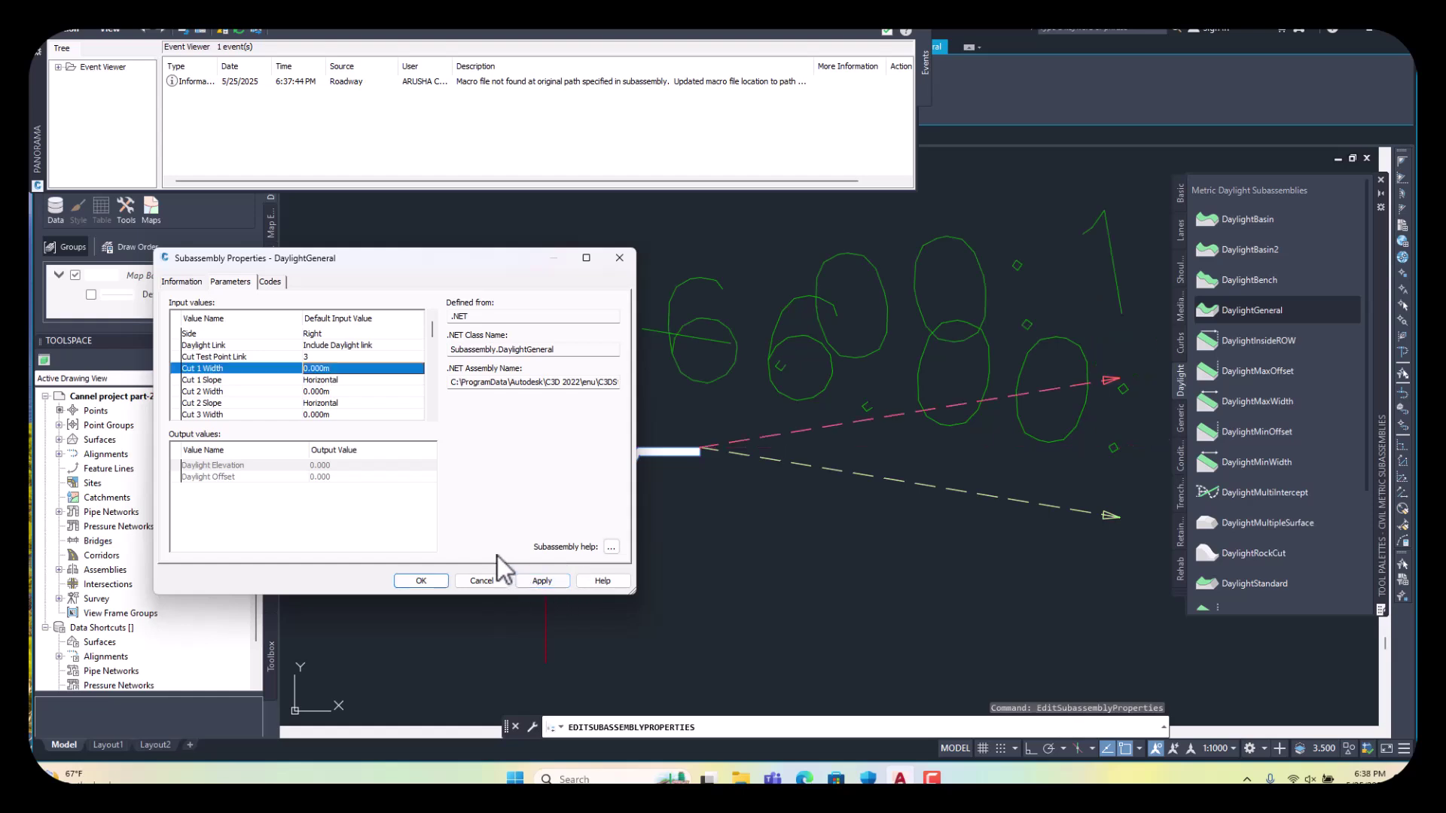
click(337, 371)
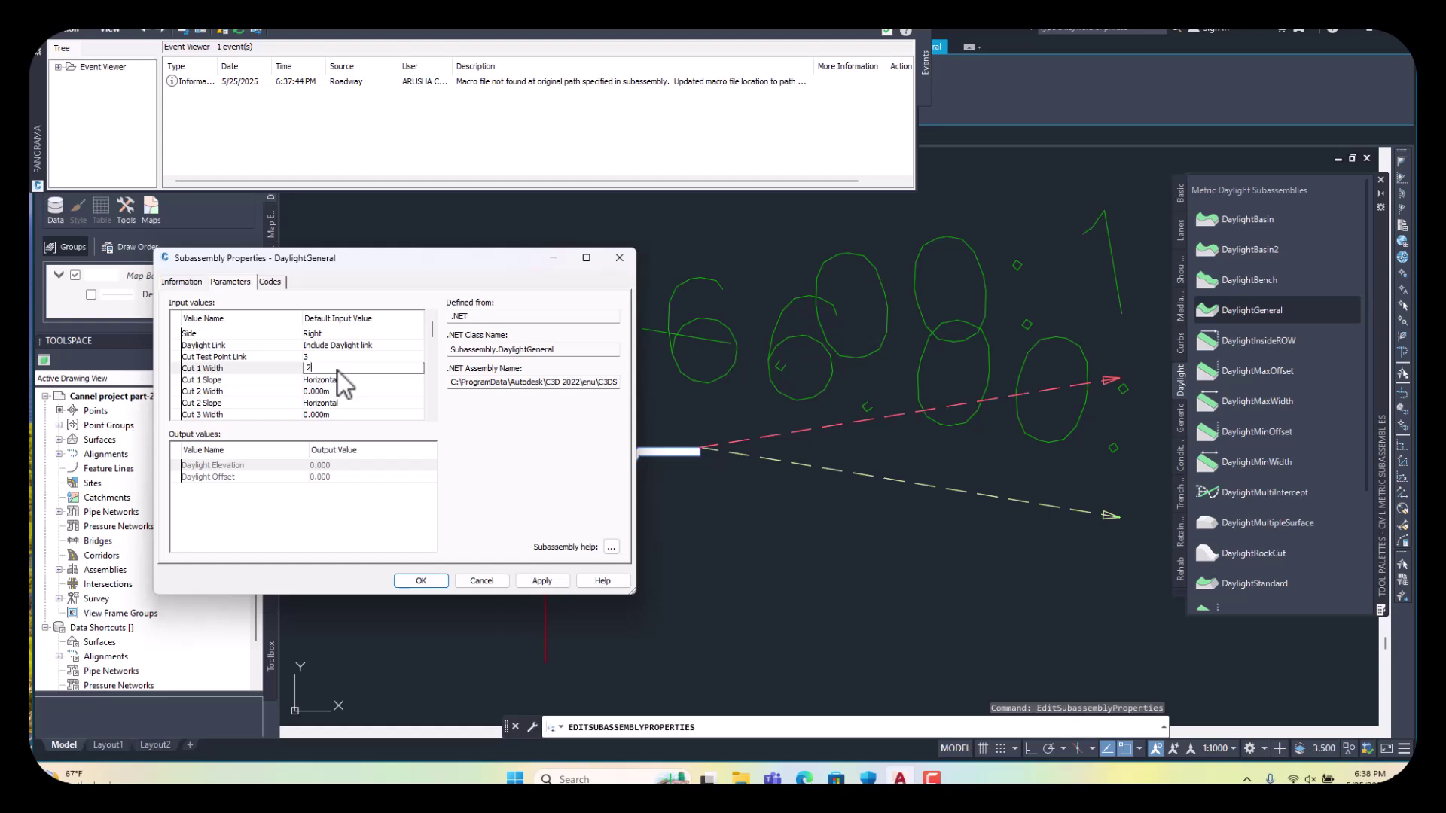
click(542, 581)
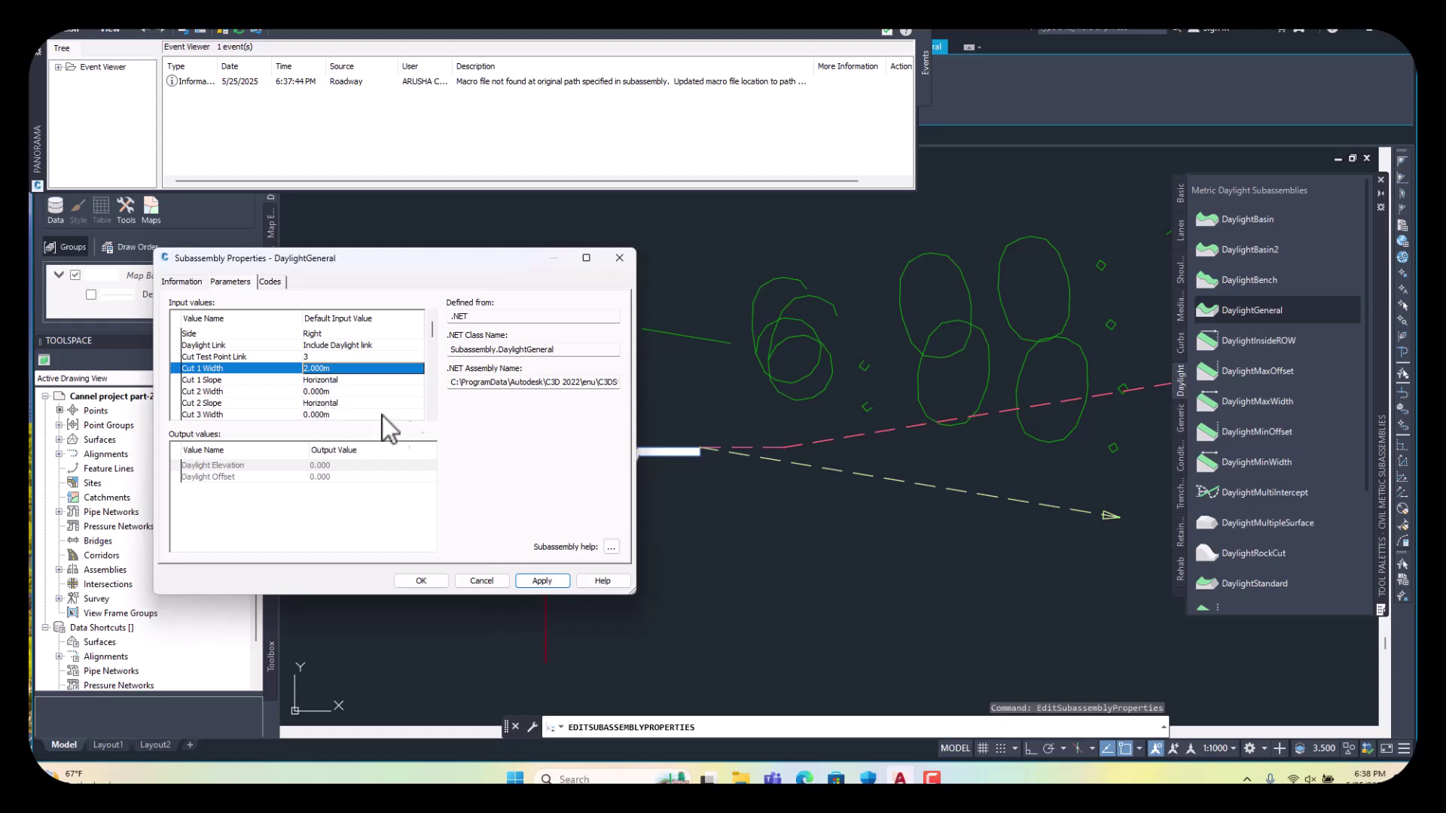
click(335, 372)
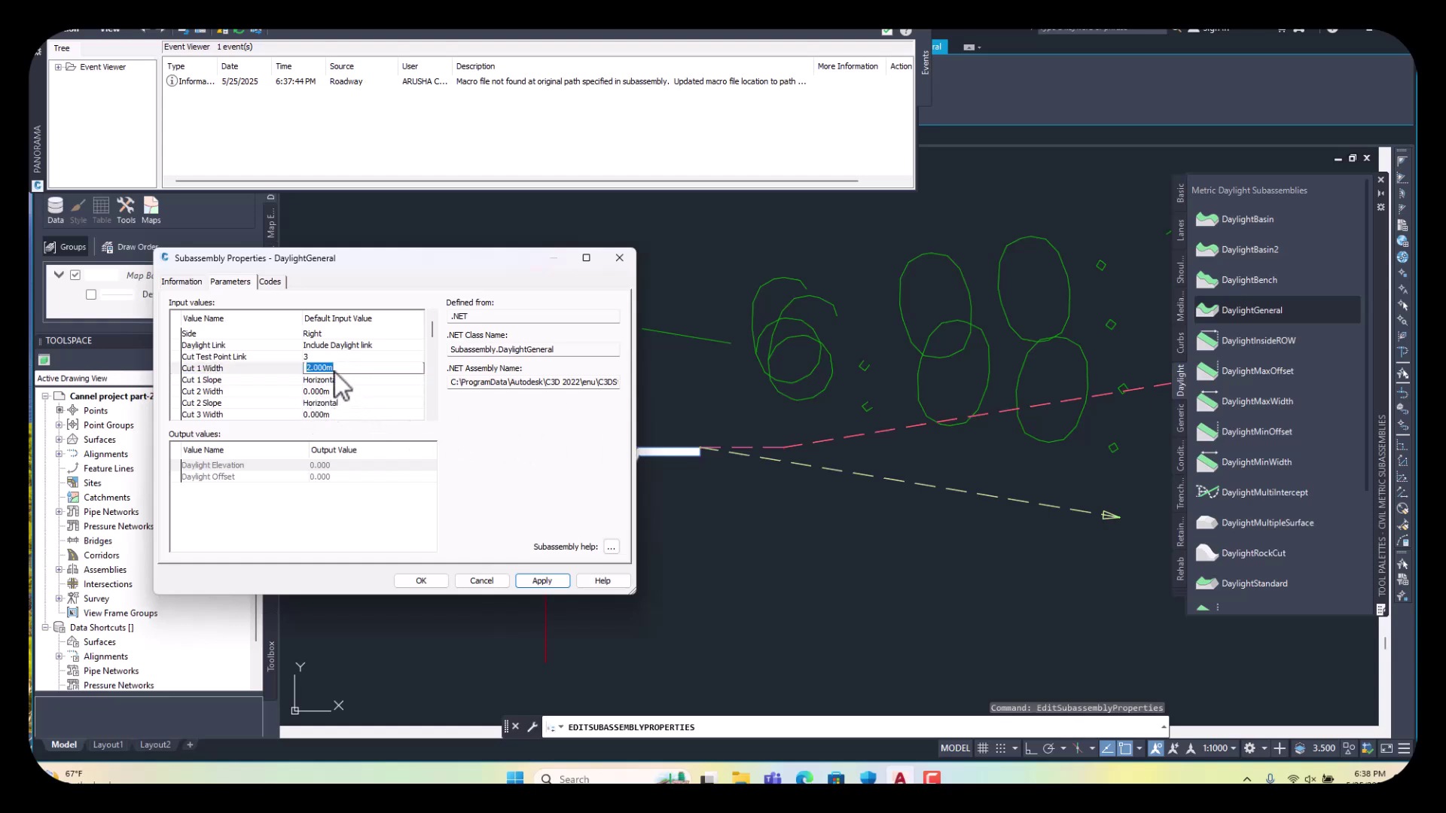
text(1)
- Commit Cut 1 Width as 1 m and apply a 1.5 m Cut 2 Width
key(Return)
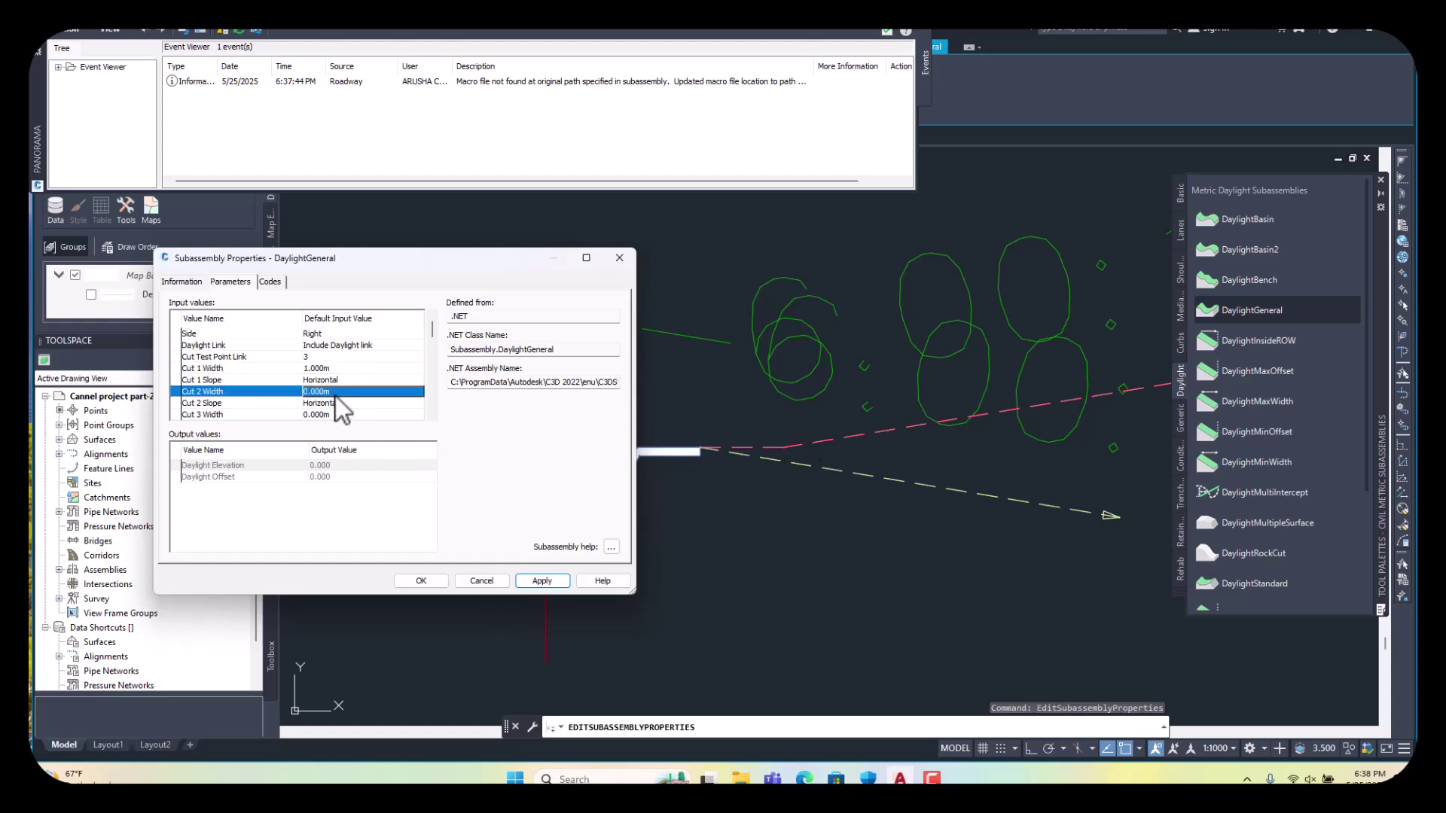
click(336, 394)
text(1.5)
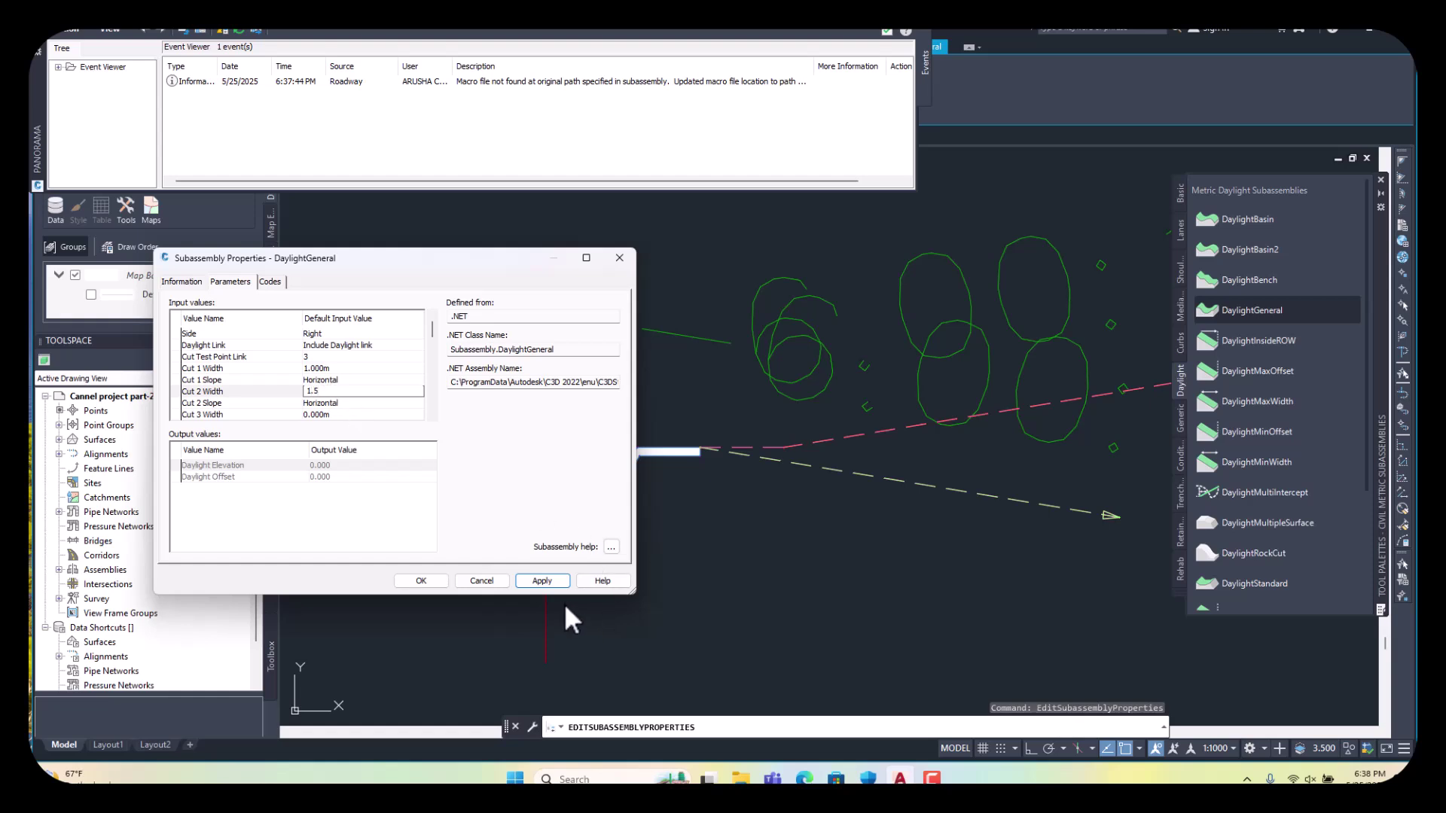
click(546, 581)
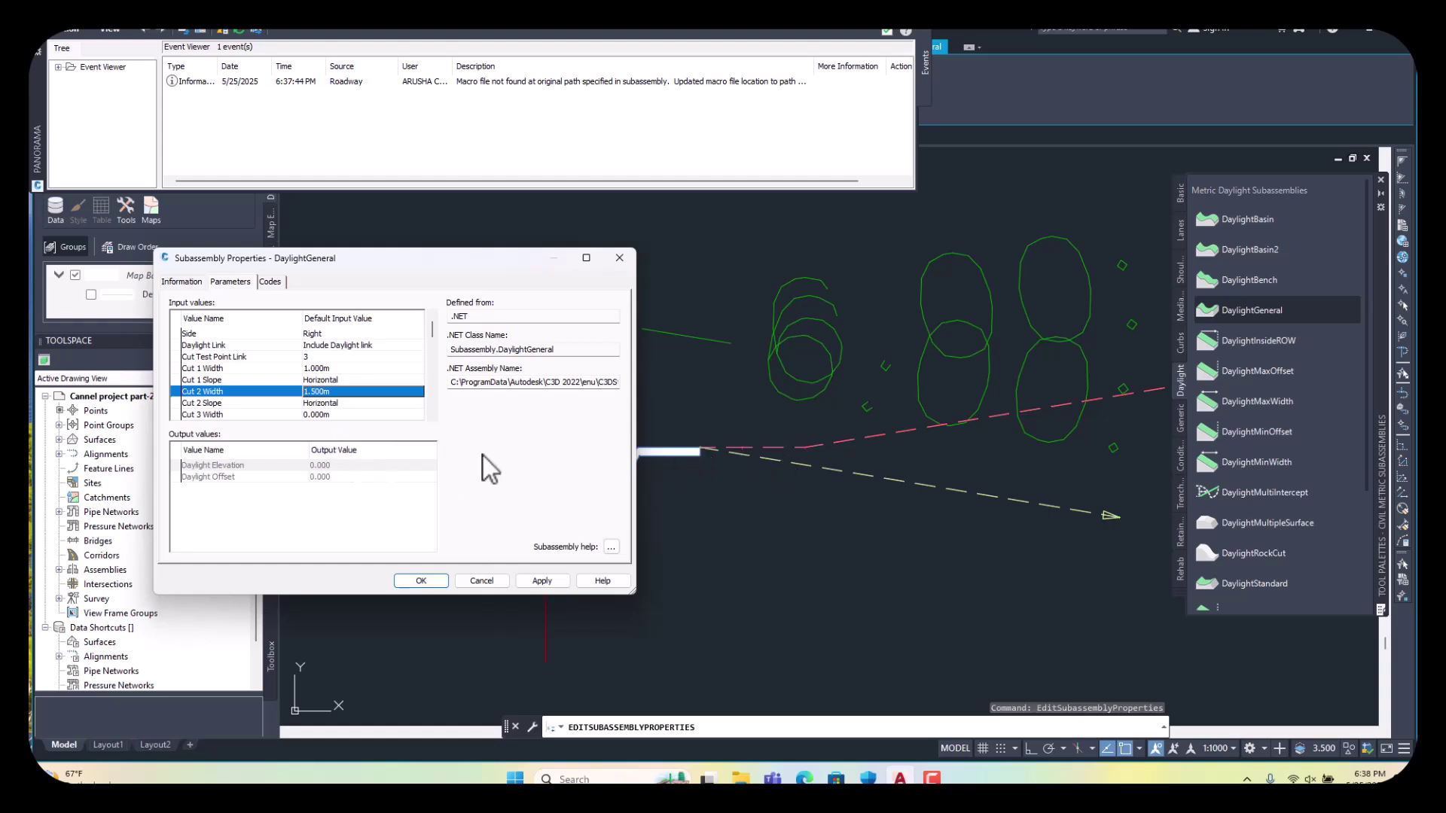
- Apply a 2 m Cut 3 Width, leaving Cut 4 Width at 0, and scroll toward Flat Cut Slope
scroll(400, 412, down, 2)
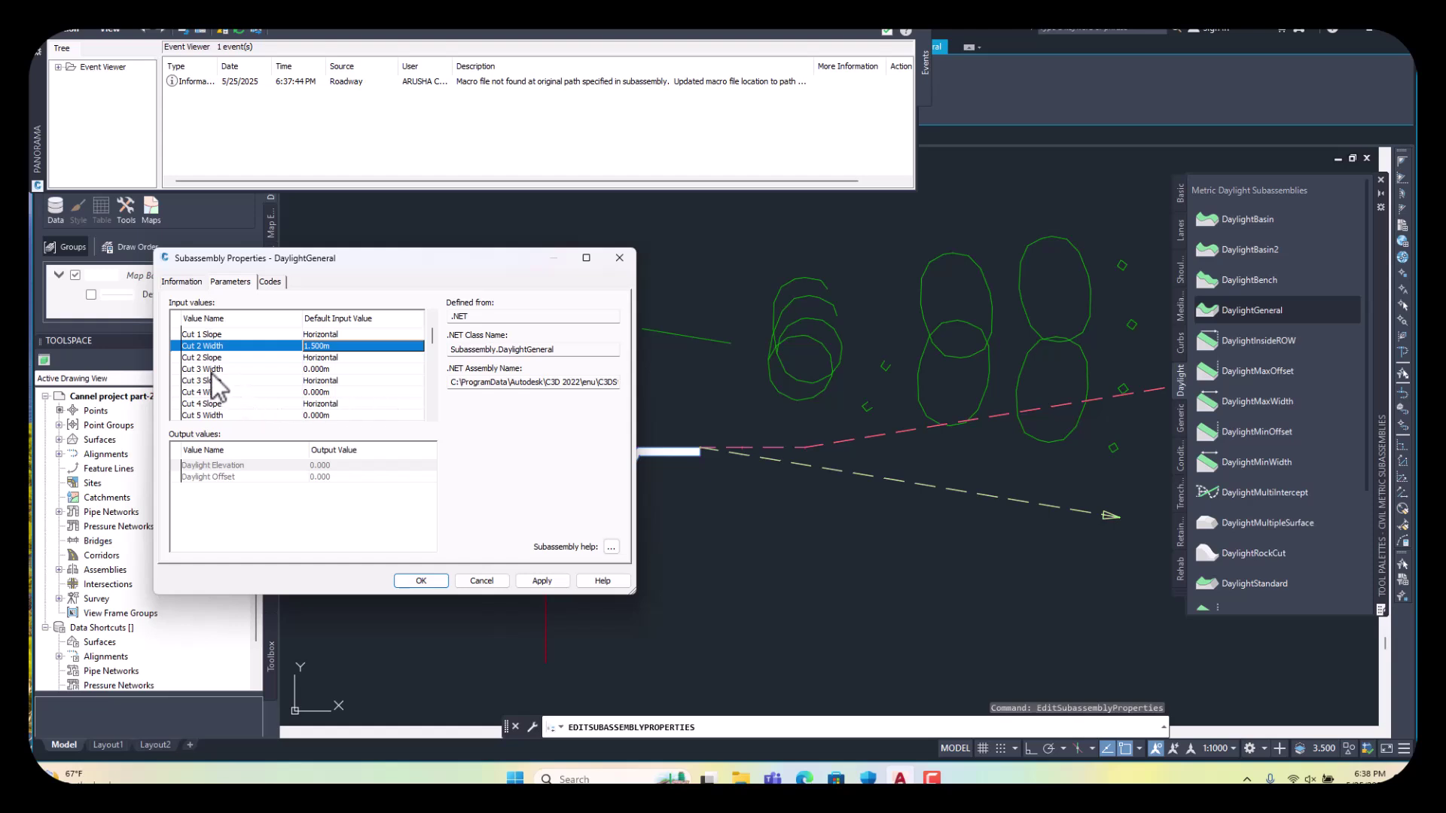
click(330, 368)
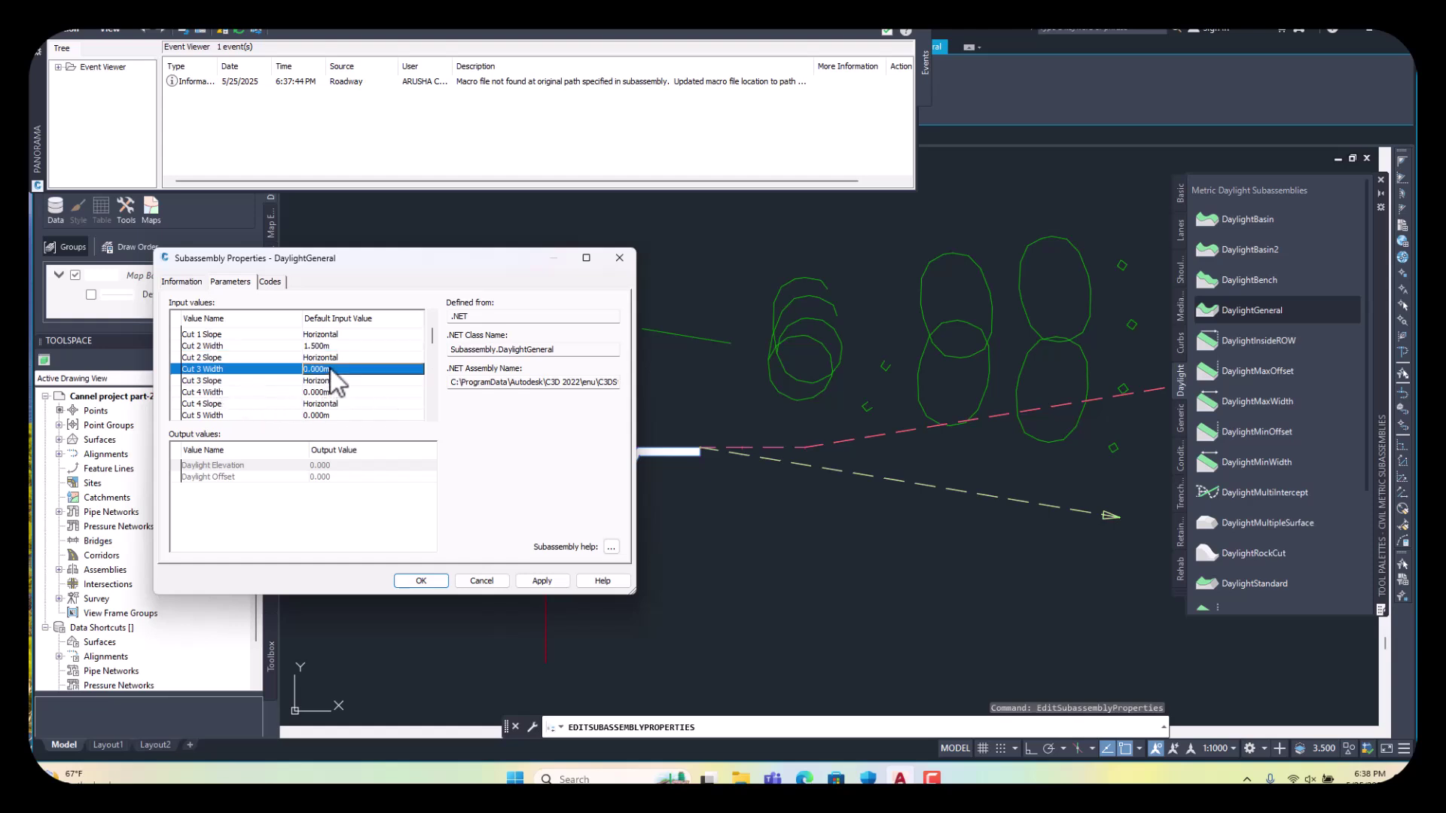
click(331, 369)
text(2)
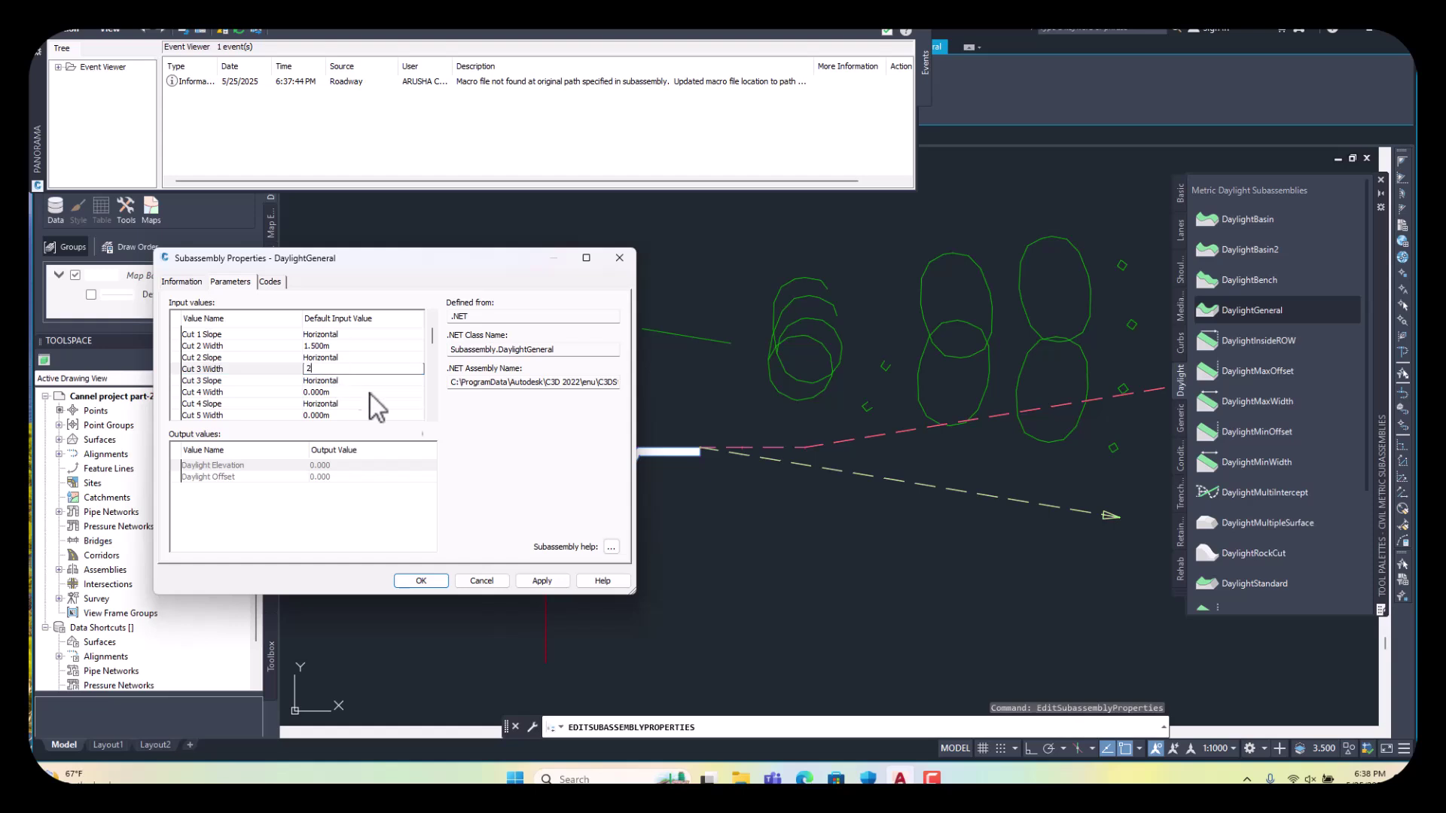
click(541, 582)
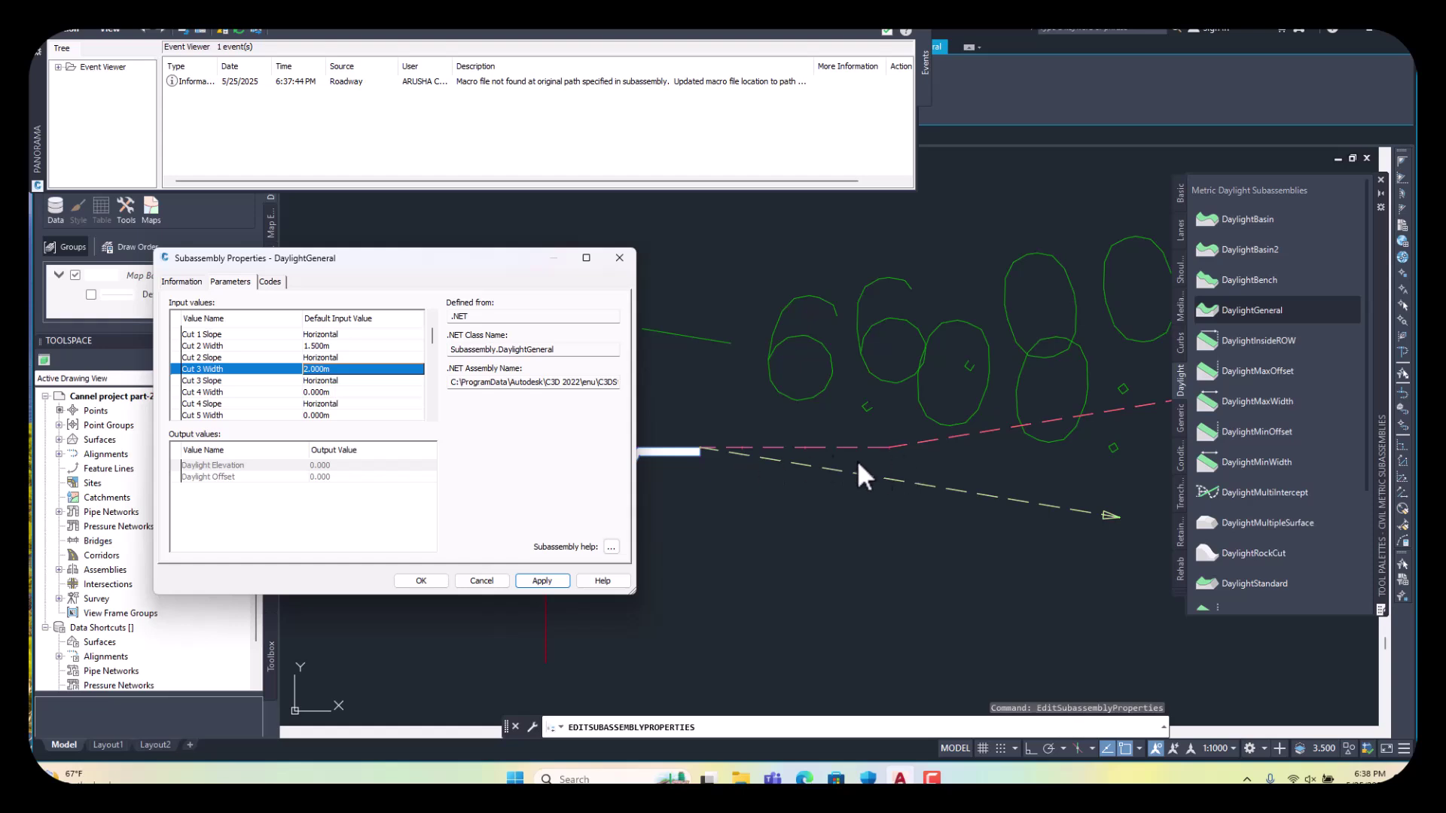
click(349, 381)
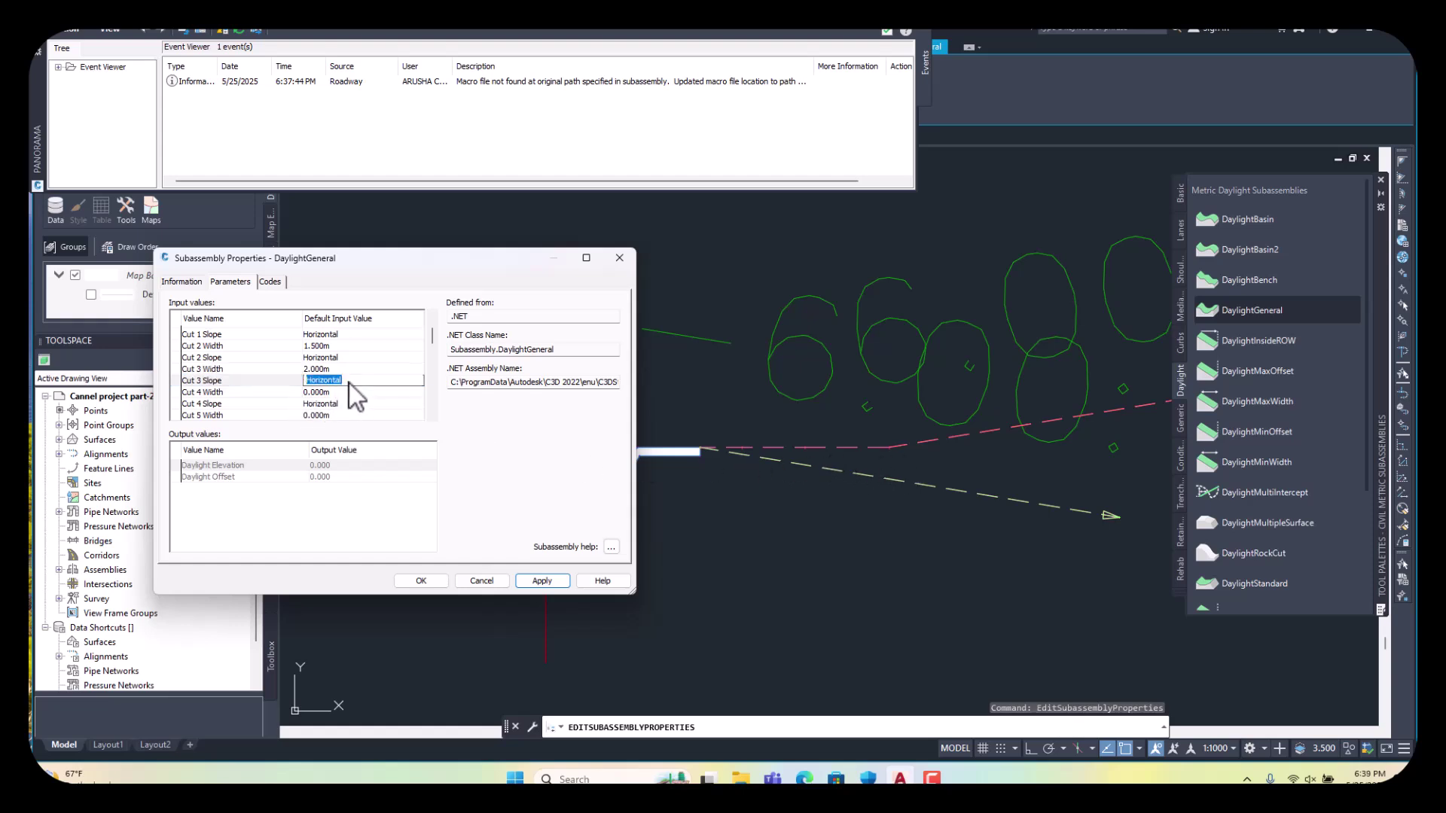
click(349, 396)
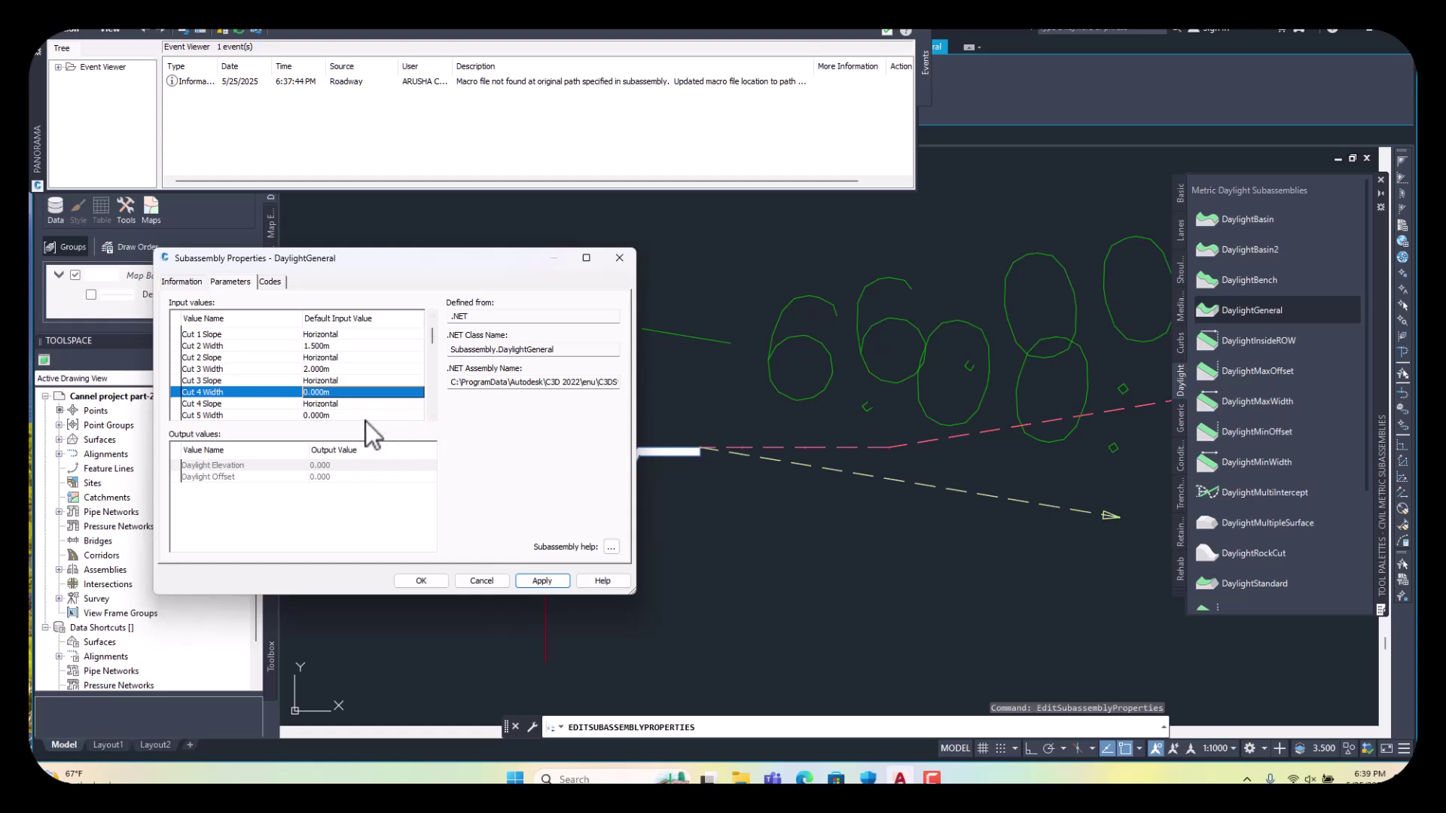
scroll(363, 404, down, 1)
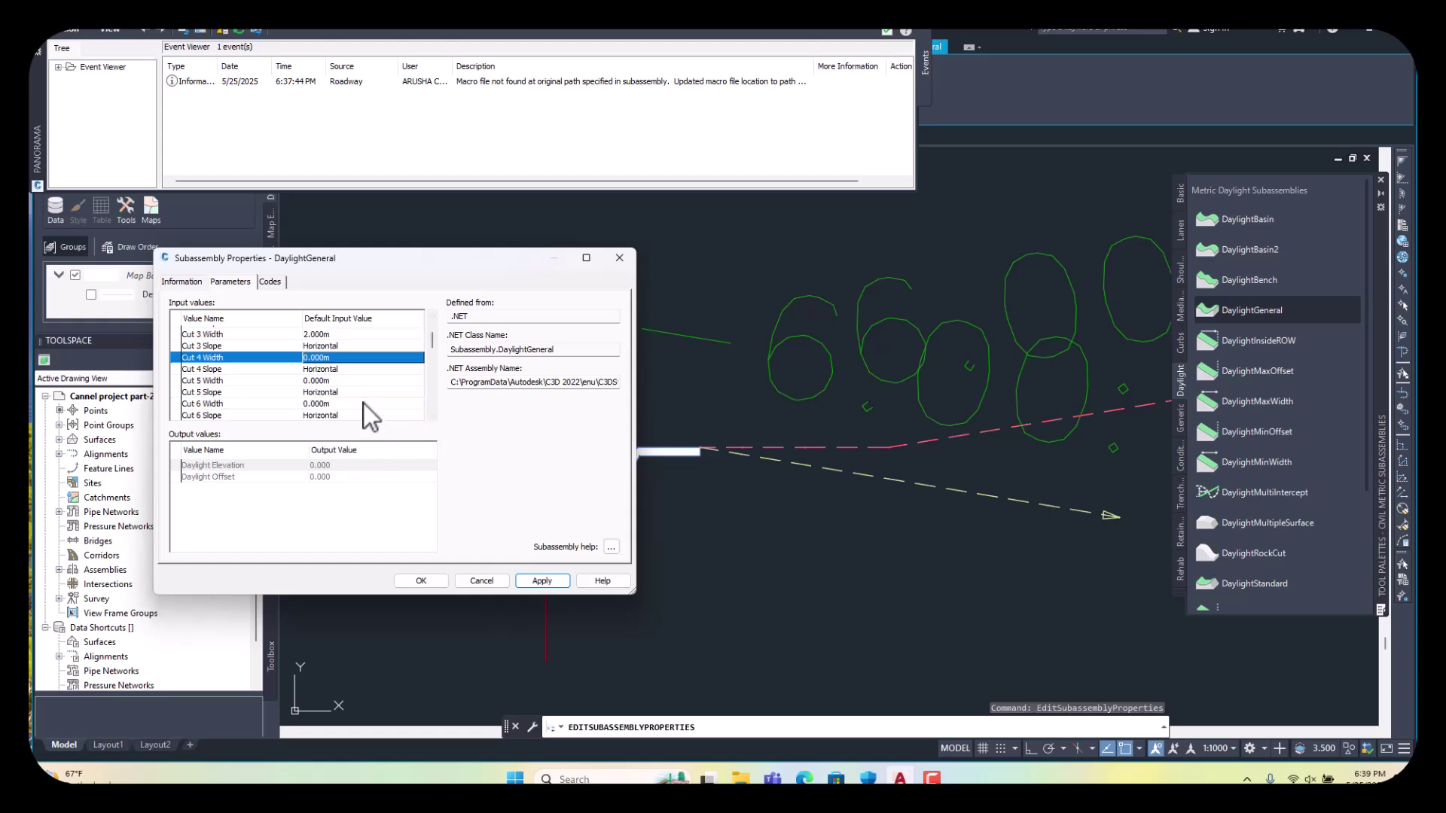
scroll(364, 404, down, 3)
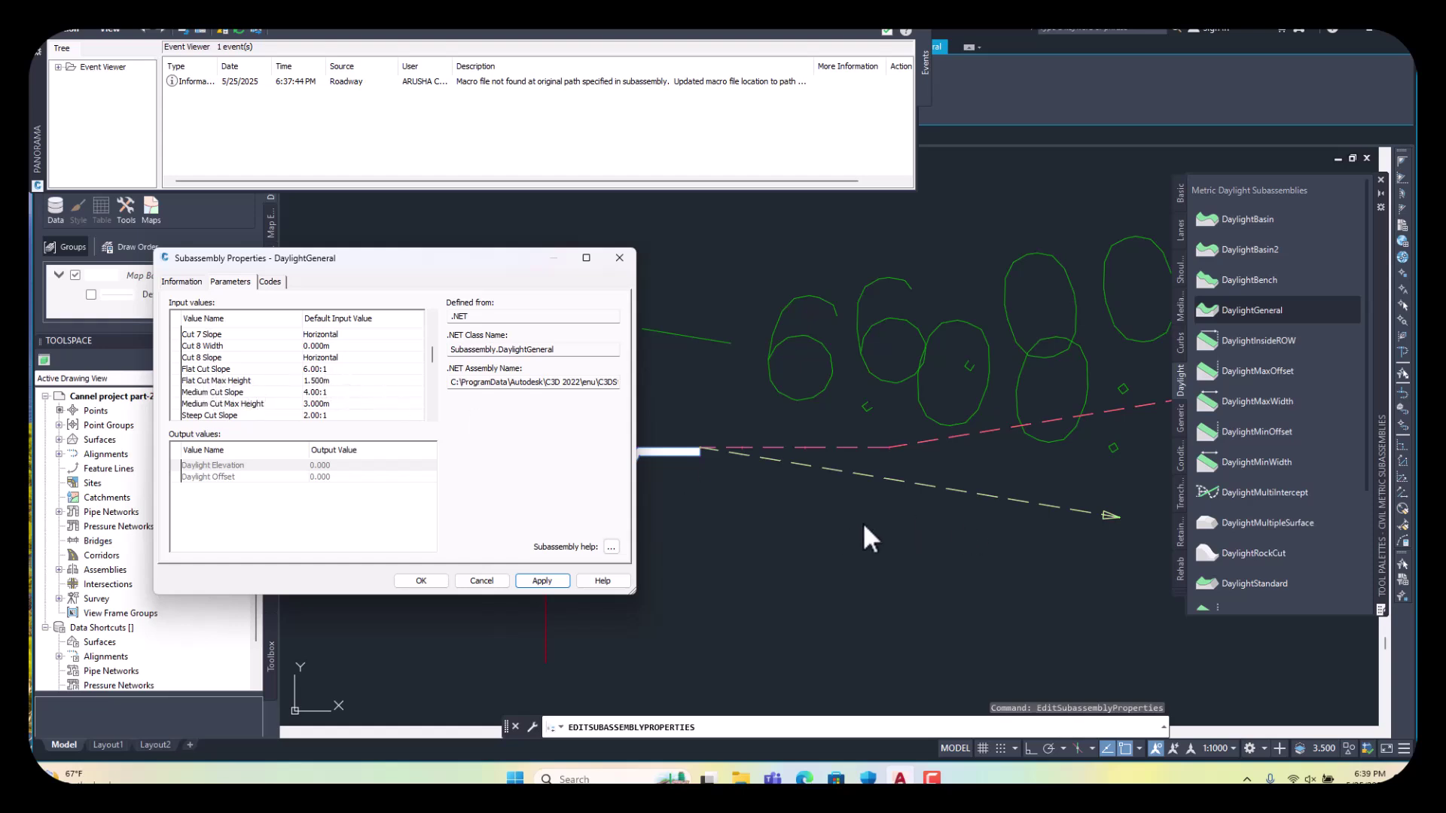
- Set the Flat Cut Slope to 4.00:1 after a rejected 2.00:1 attempt
click(336, 372)
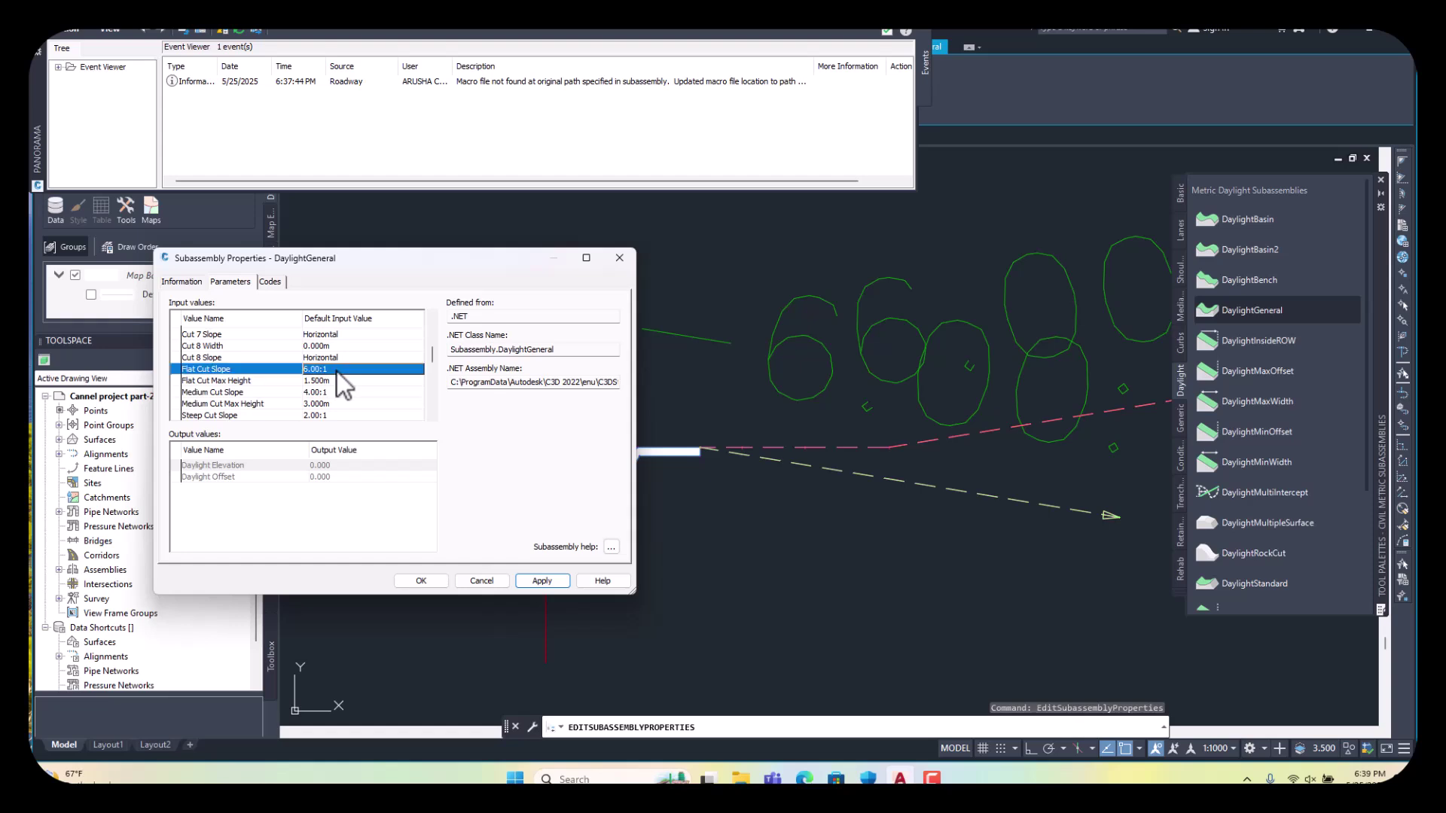
click(336, 372)
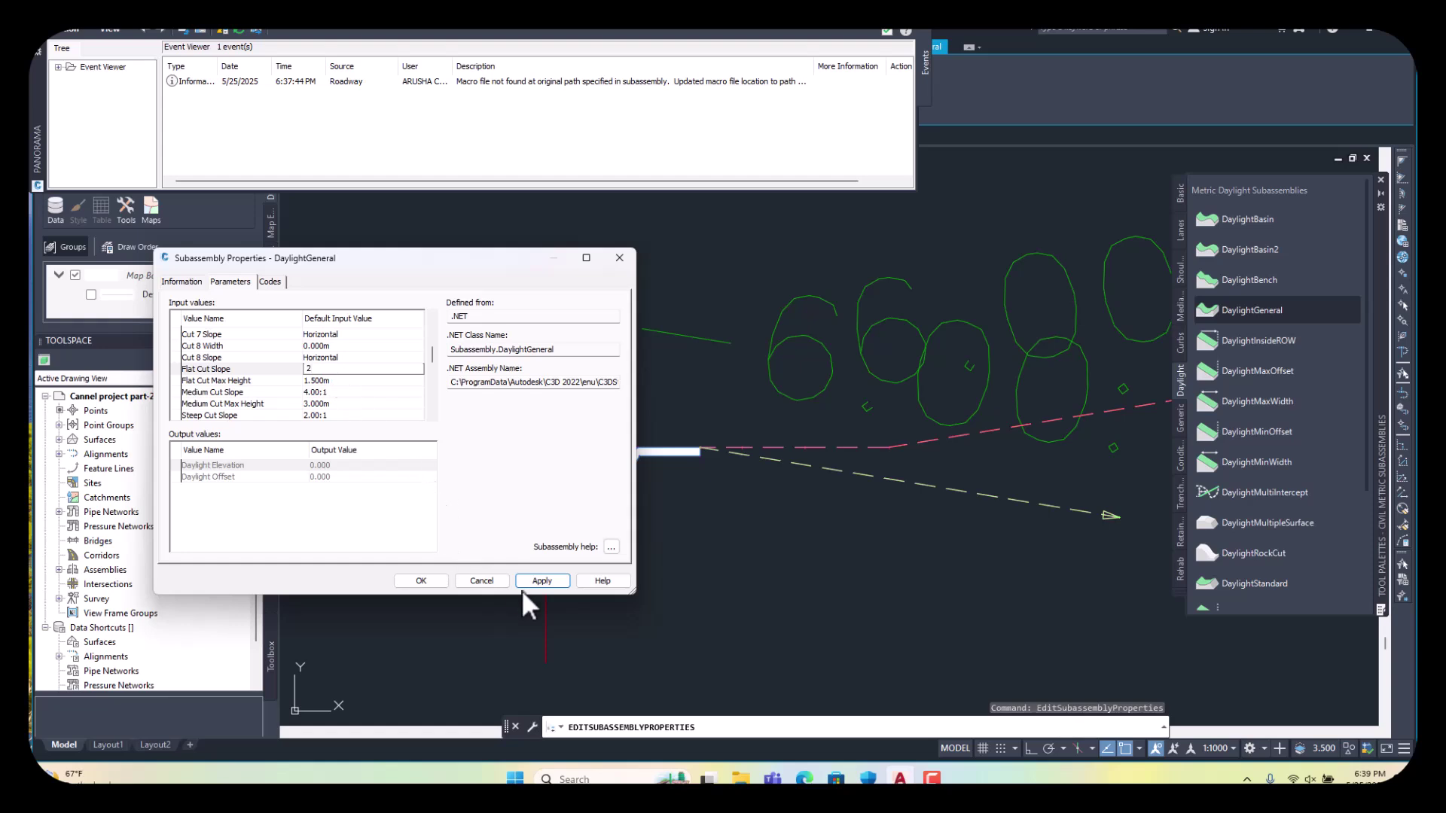
click(539, 578)
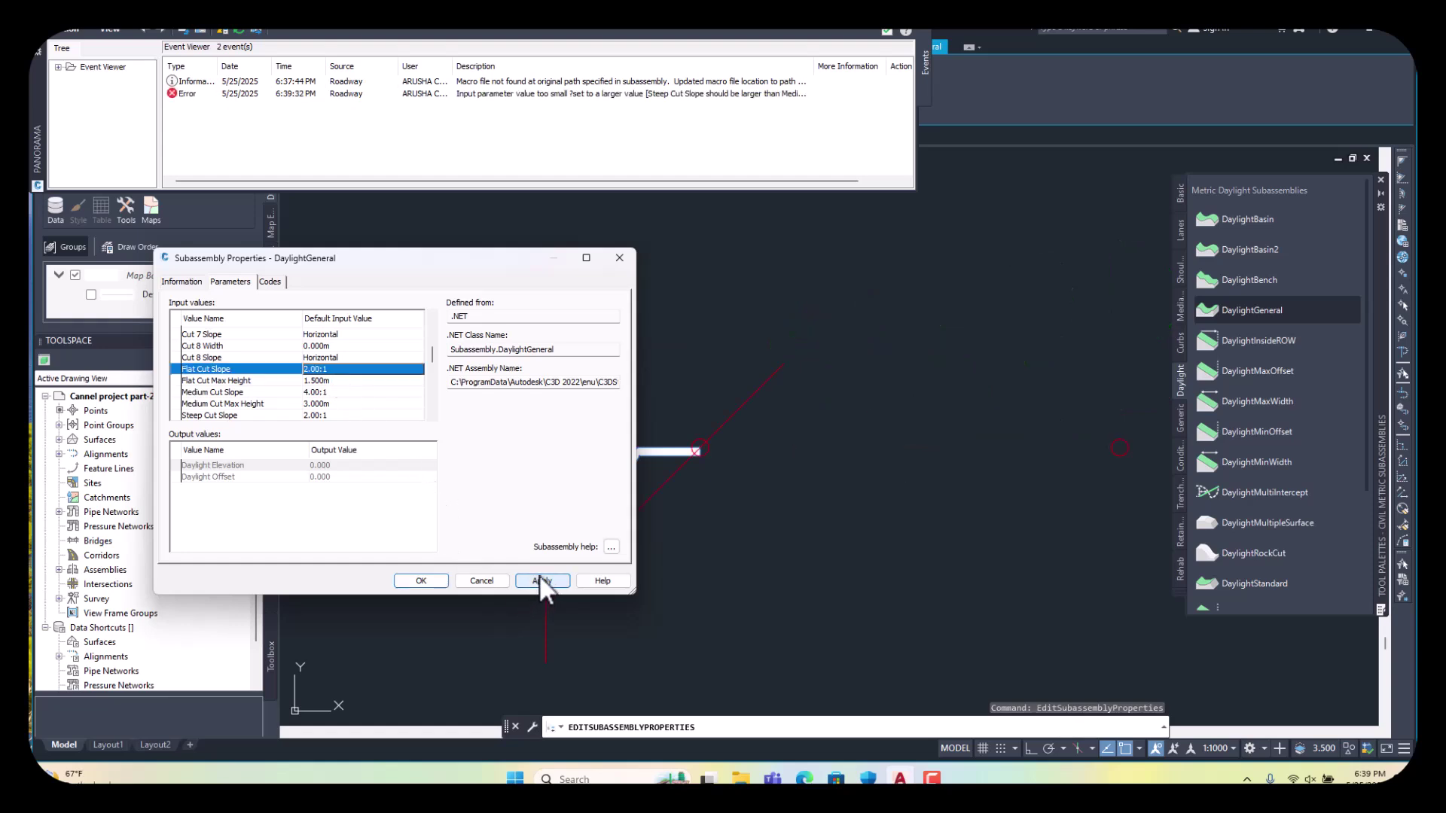
click(333, 369)
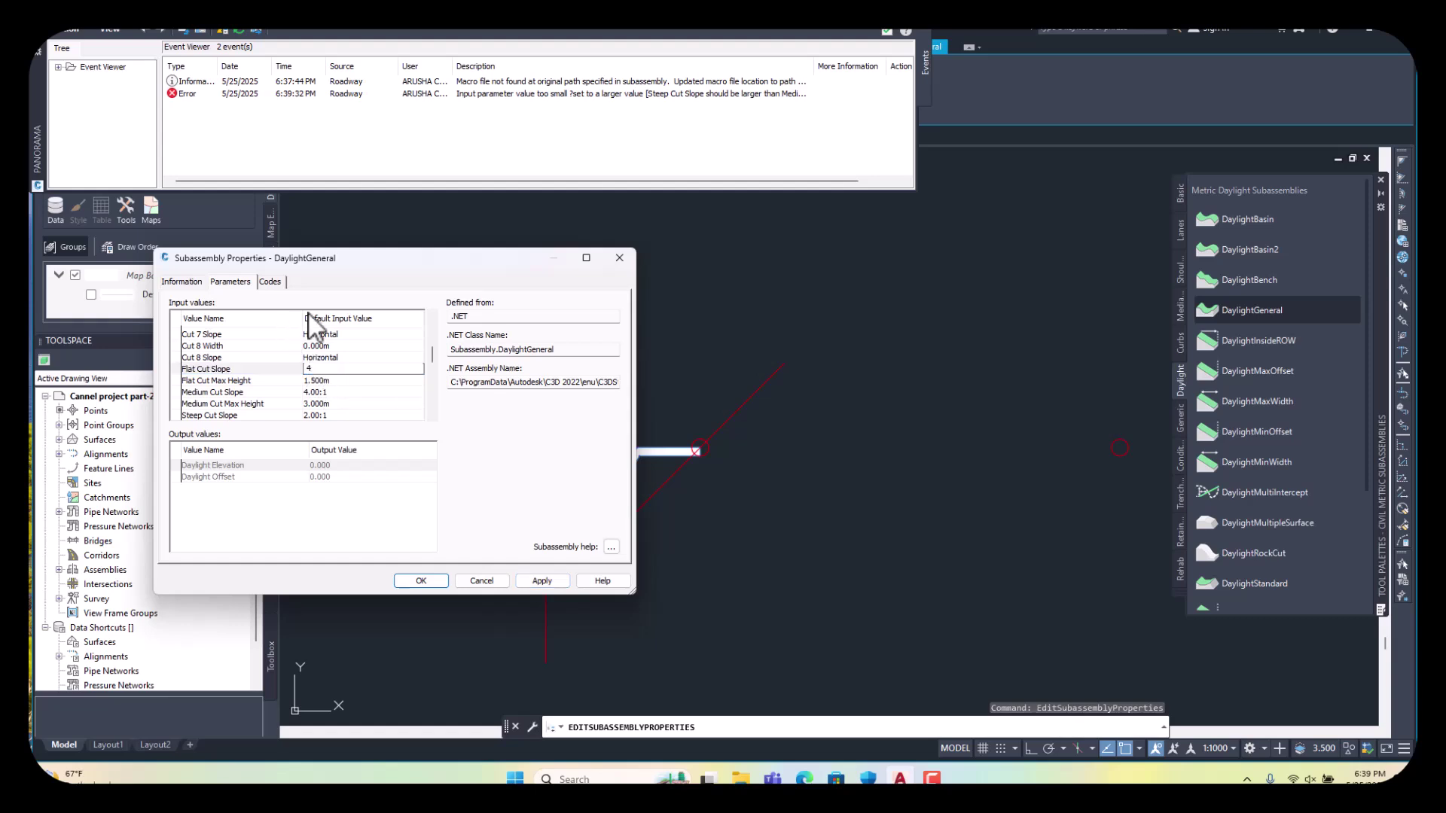
click(550, 584)
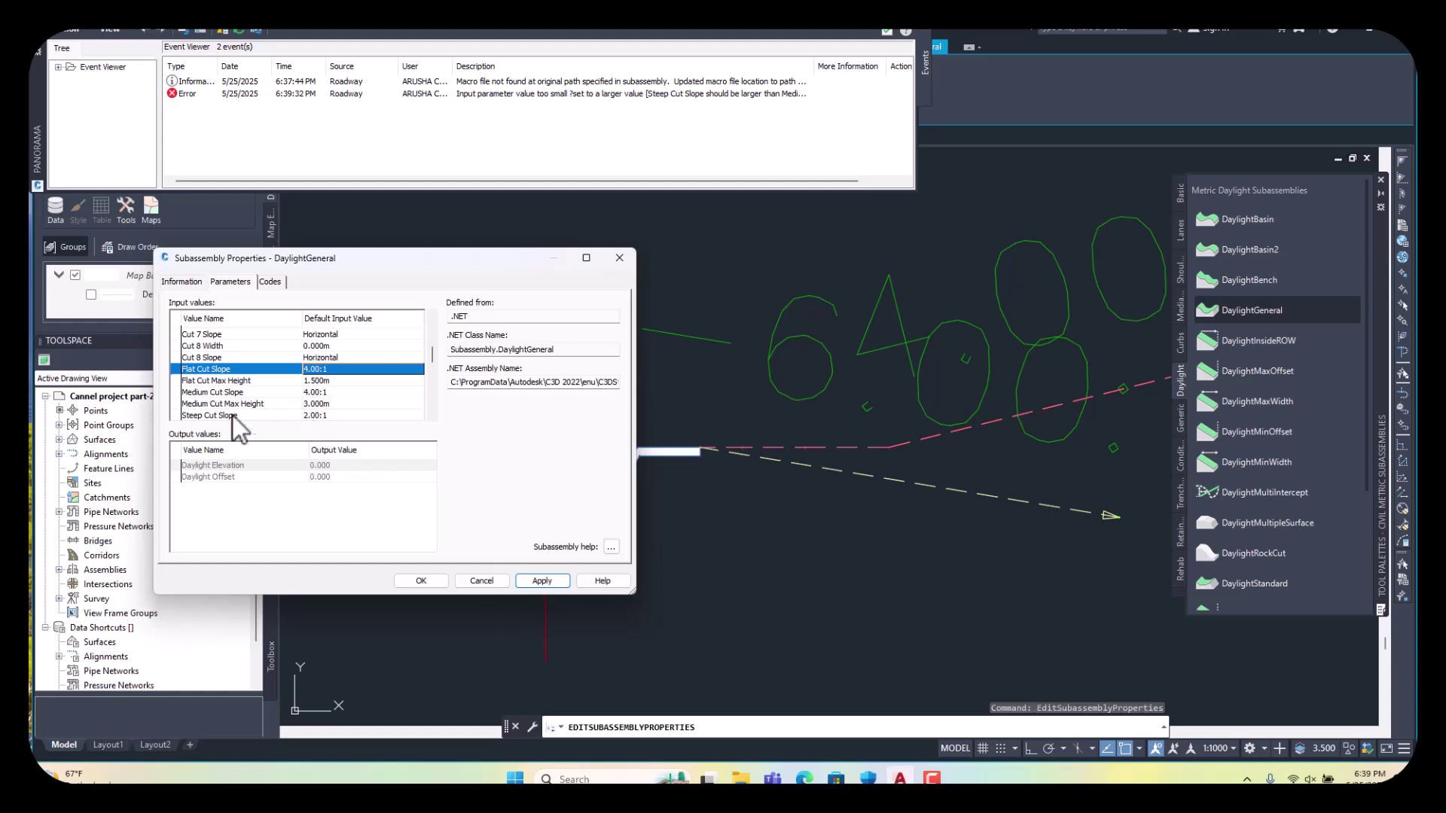
- Try Flat Cut Max Height at 10 m and 6 m, then apply 3 m
click(341, 381)
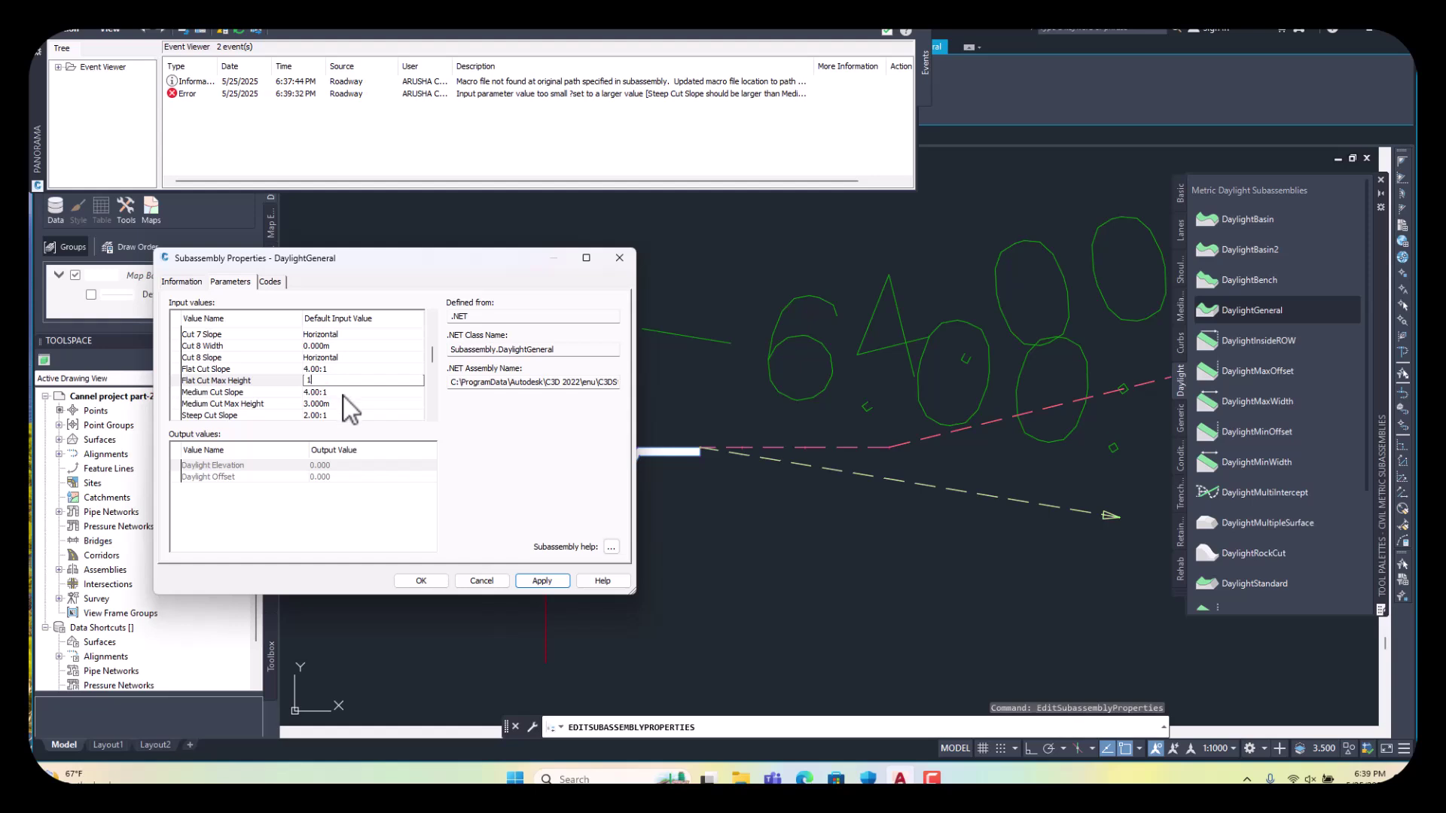
text(10)
click(548, 580)
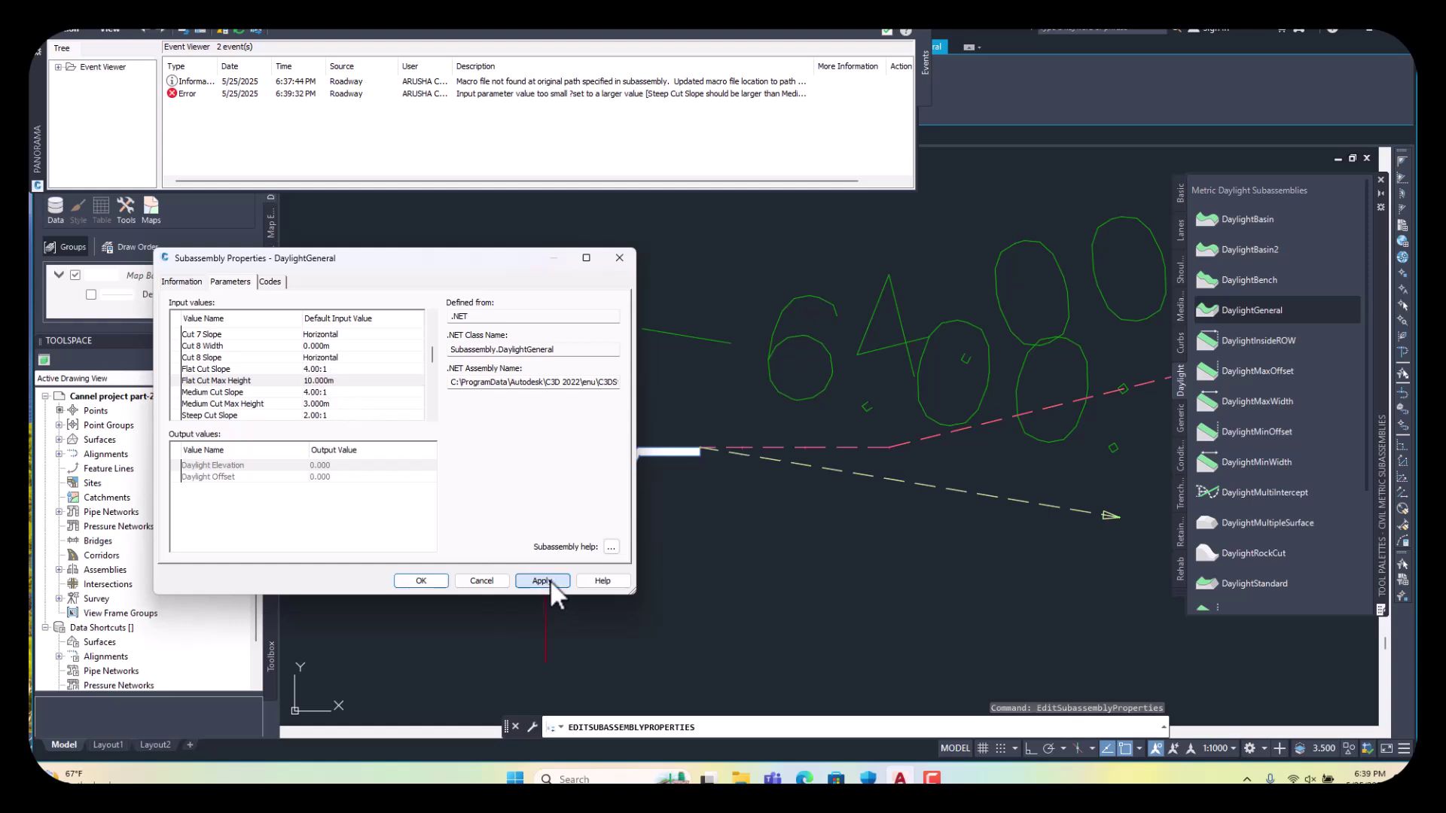
click(339, 381)
text(6)
click(532, 581)
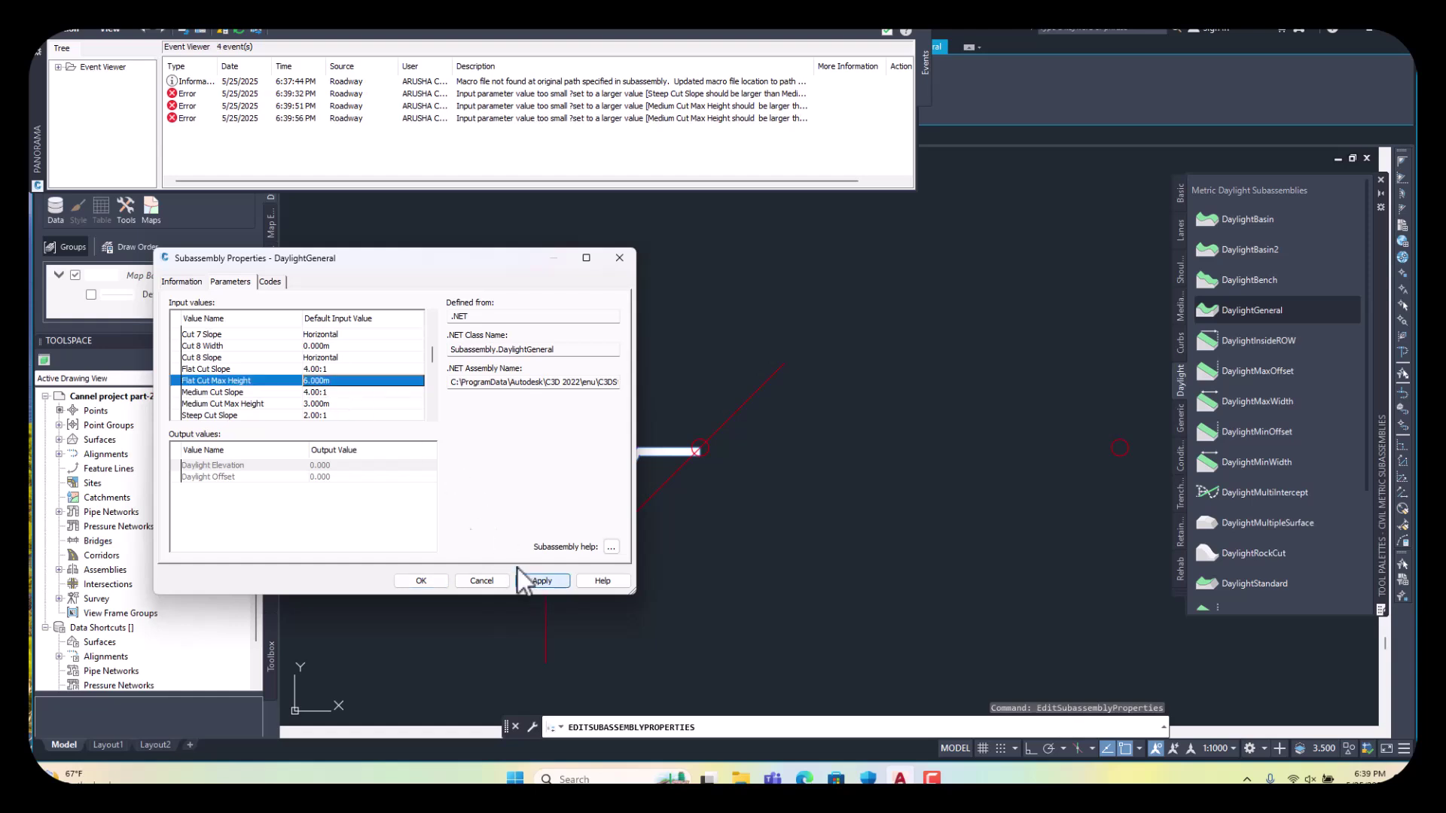
click(336, 381)
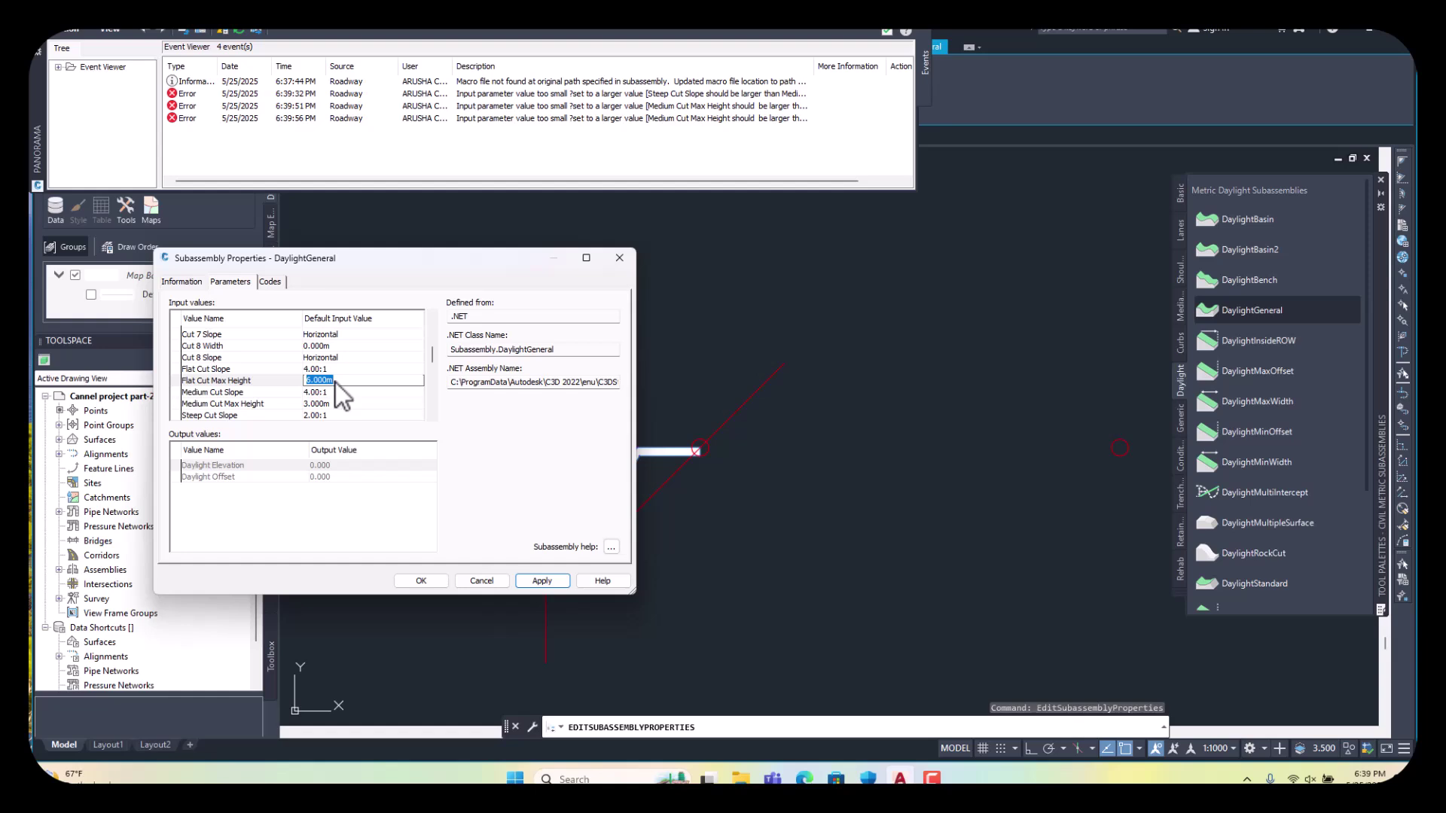
click(542, 581)
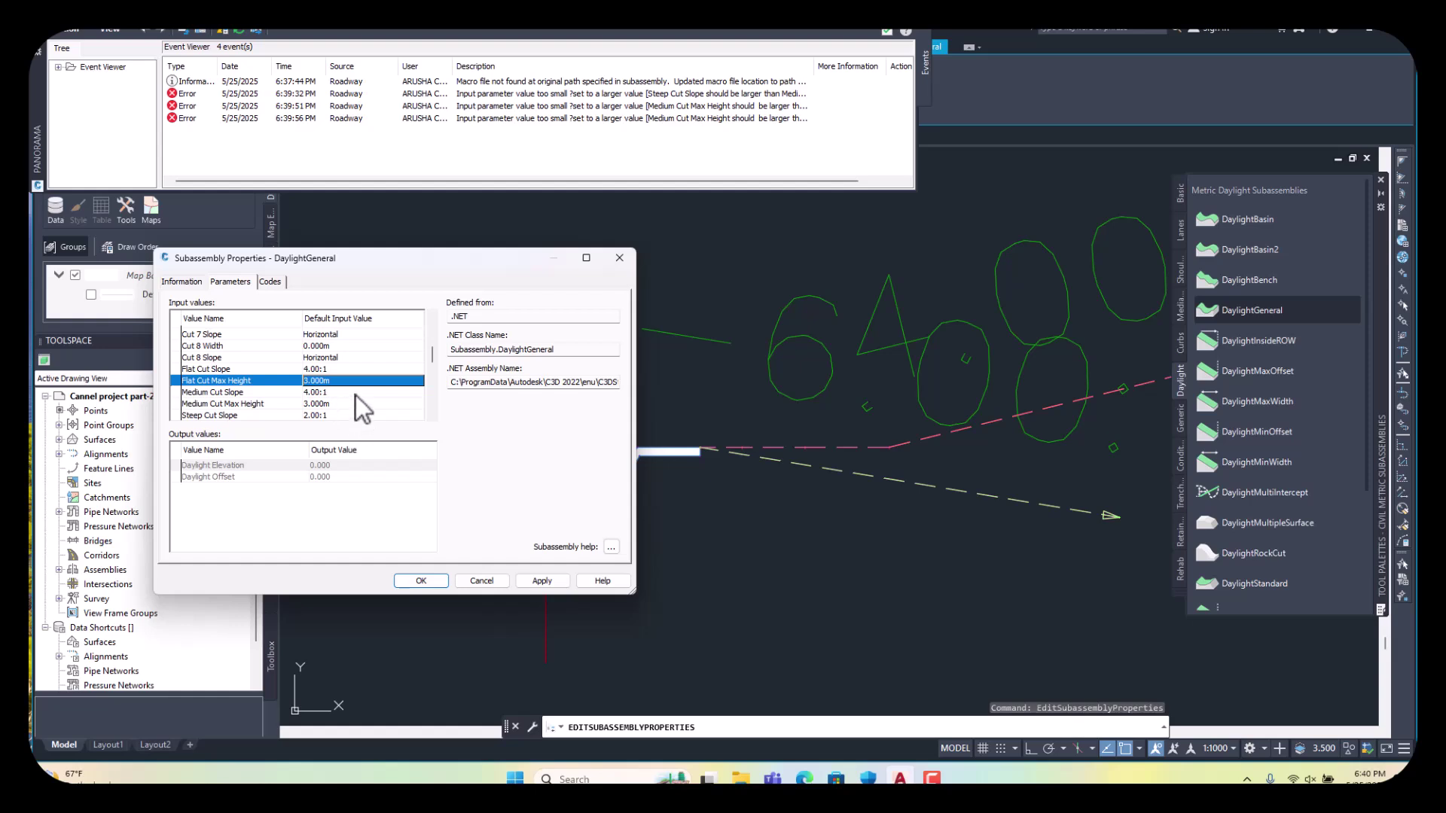
scroll(354, 399, down, 2)
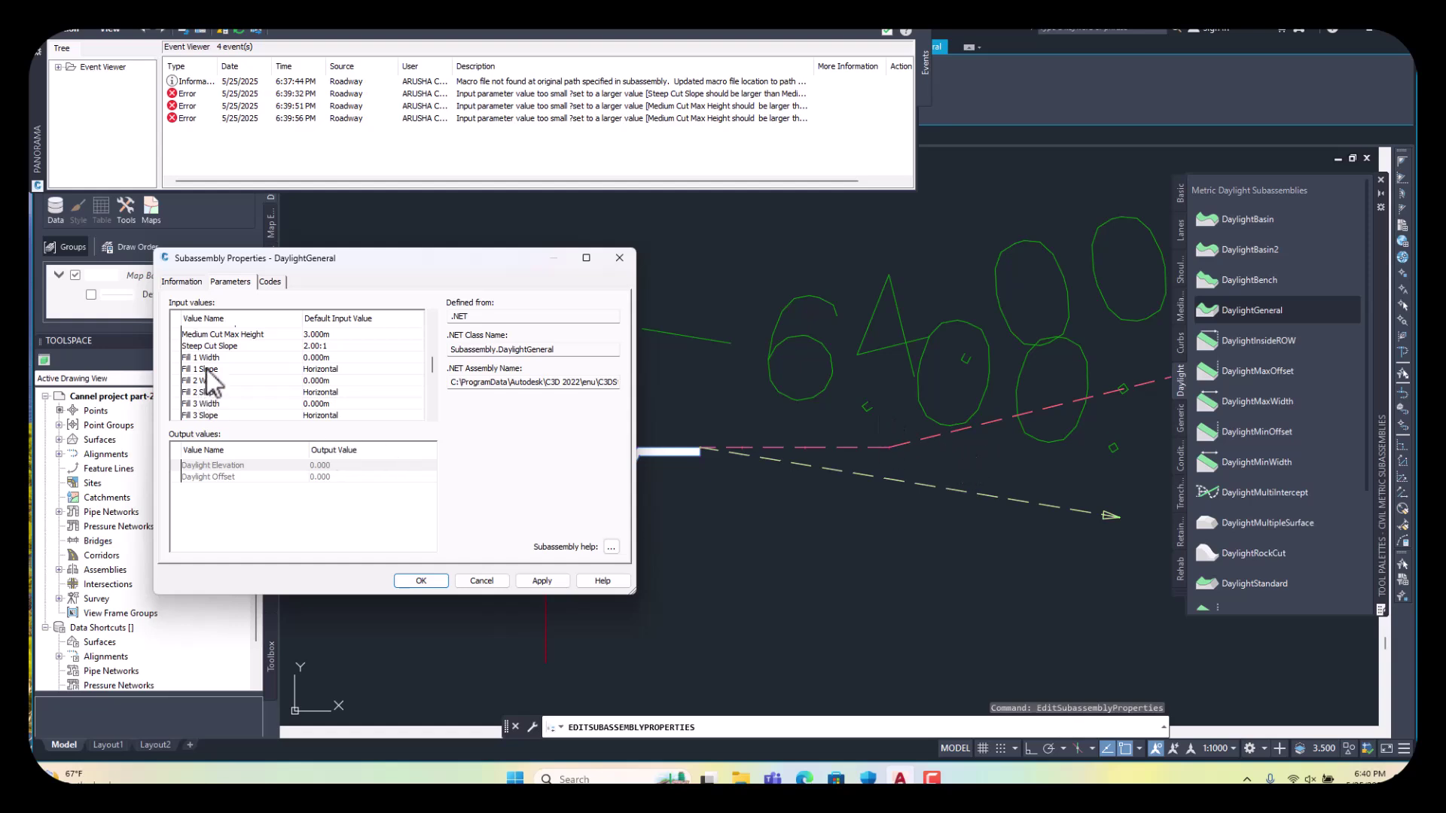
- Set Fill 1, 2 and 3 Widths to 0.5 m, 1 m and 1.5 m
click(342, 358)
click(343, 361)
text(.5)
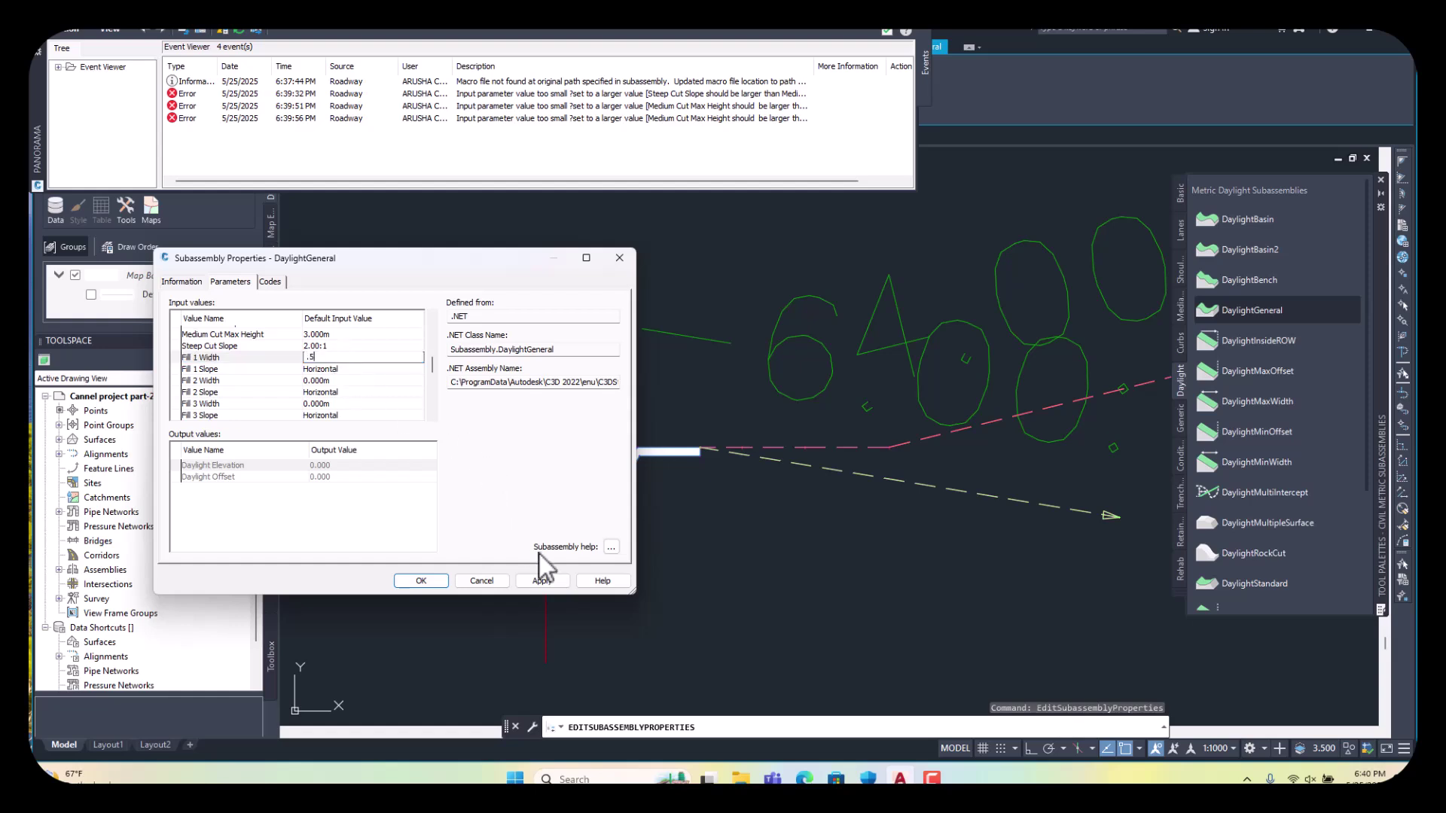
click(548, 579)
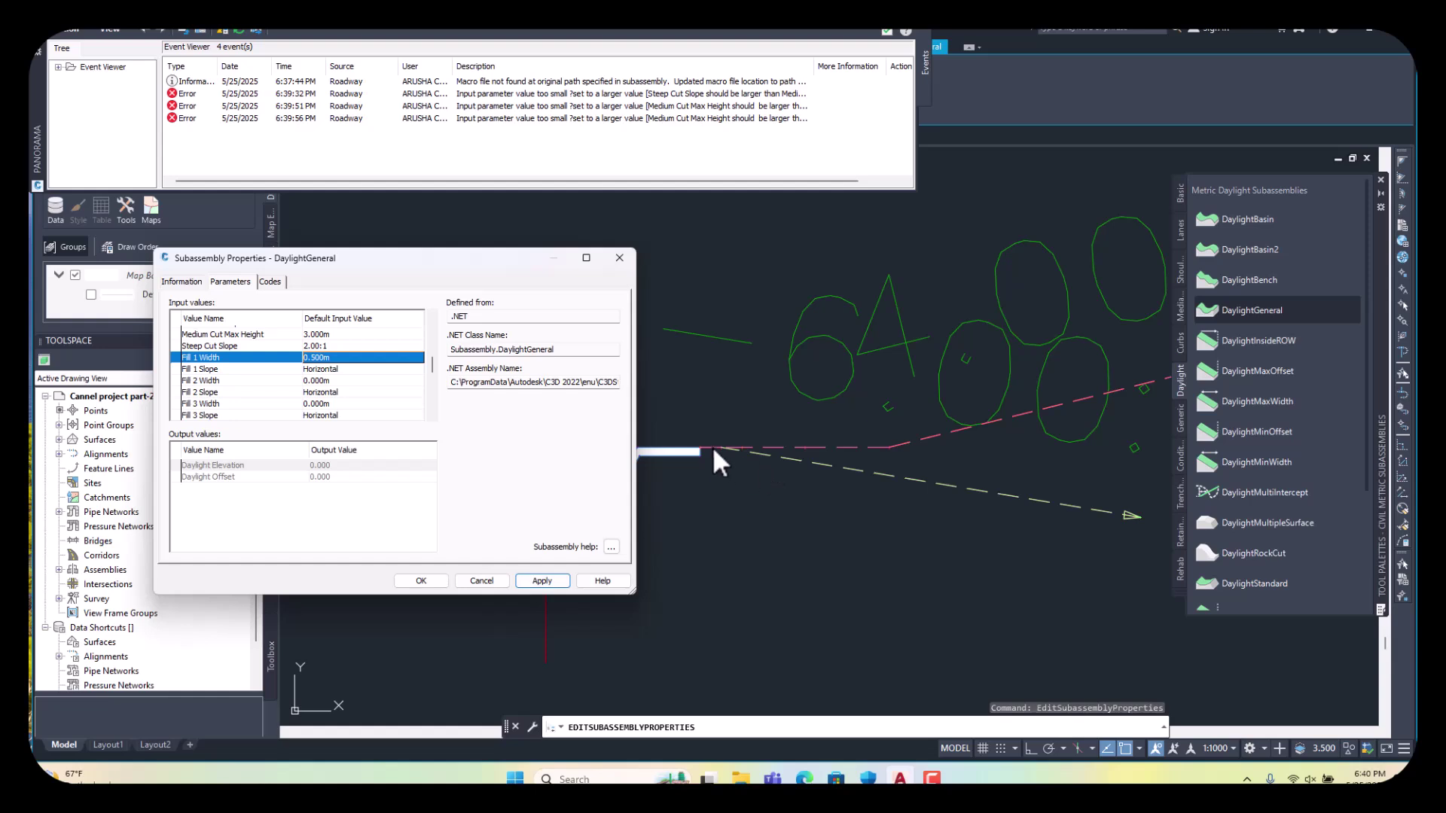
click(334, 382)
click(335, 381)
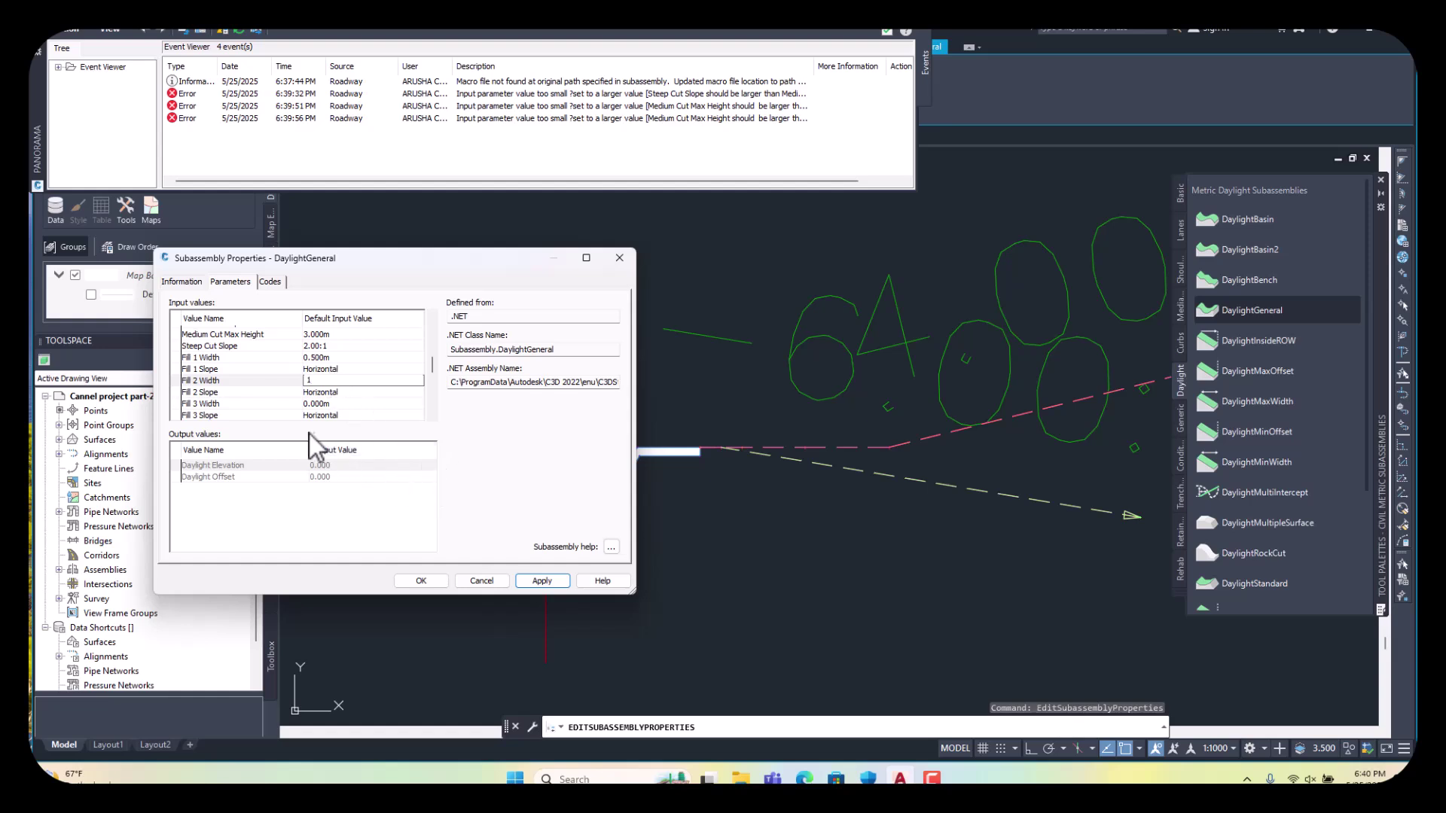
text(1)
key(Return)
click(329, 401)
click(331, 404)
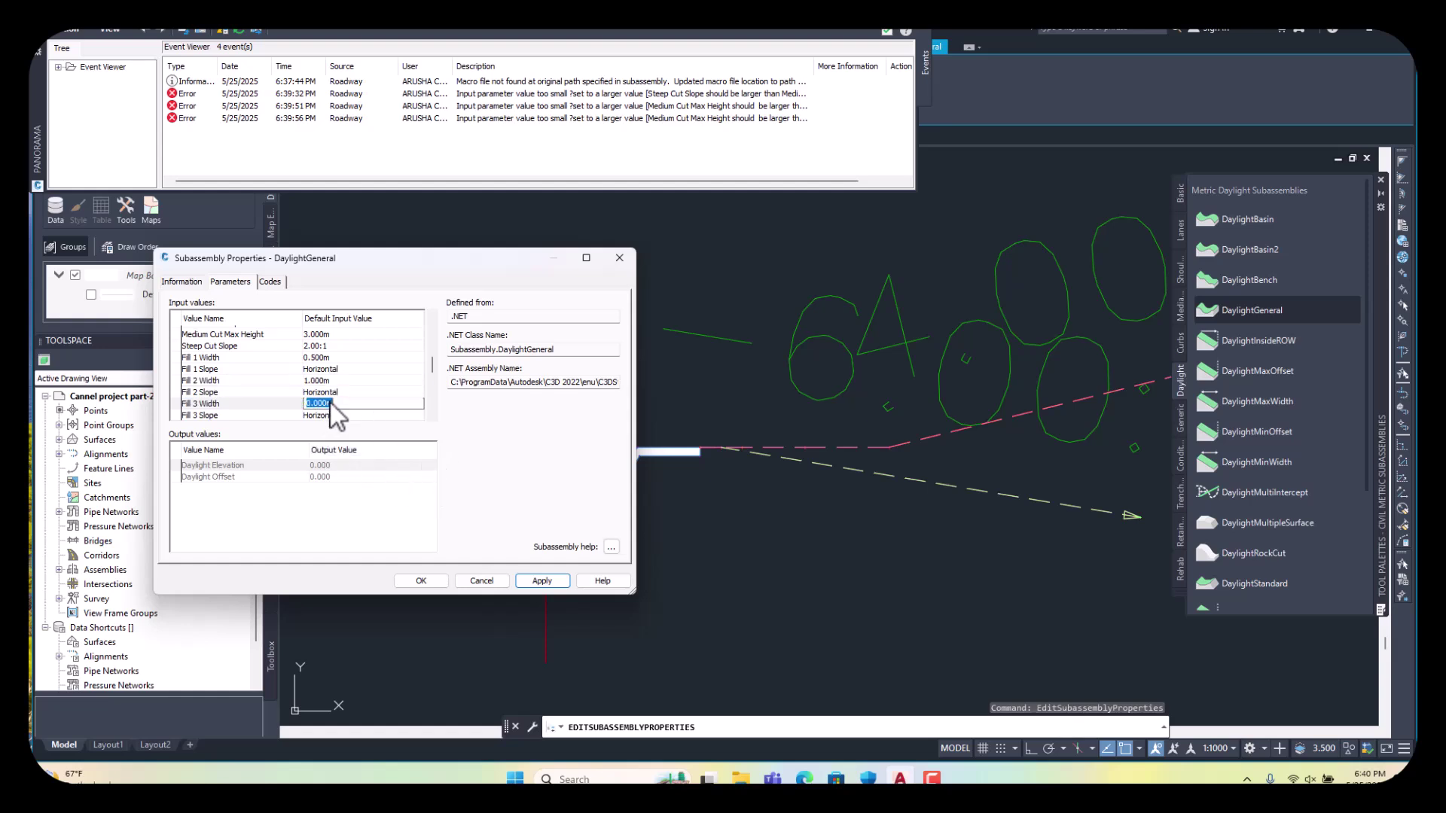
text(1)
click(529, 579)
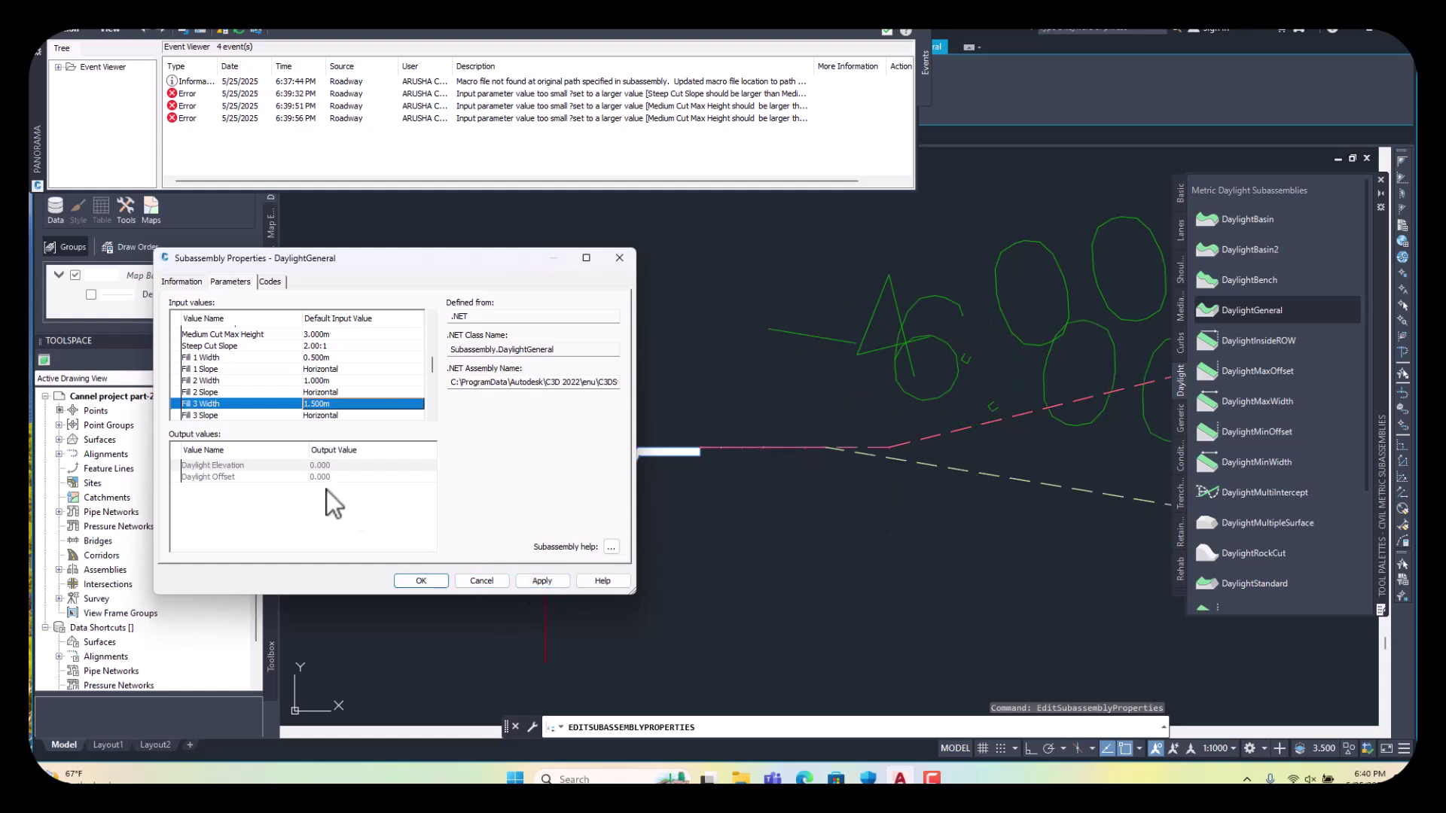
- Change the Flat Fill Slope to 4.00:1 and confirm the properties with OK
scroll(349, 332, down, 1)
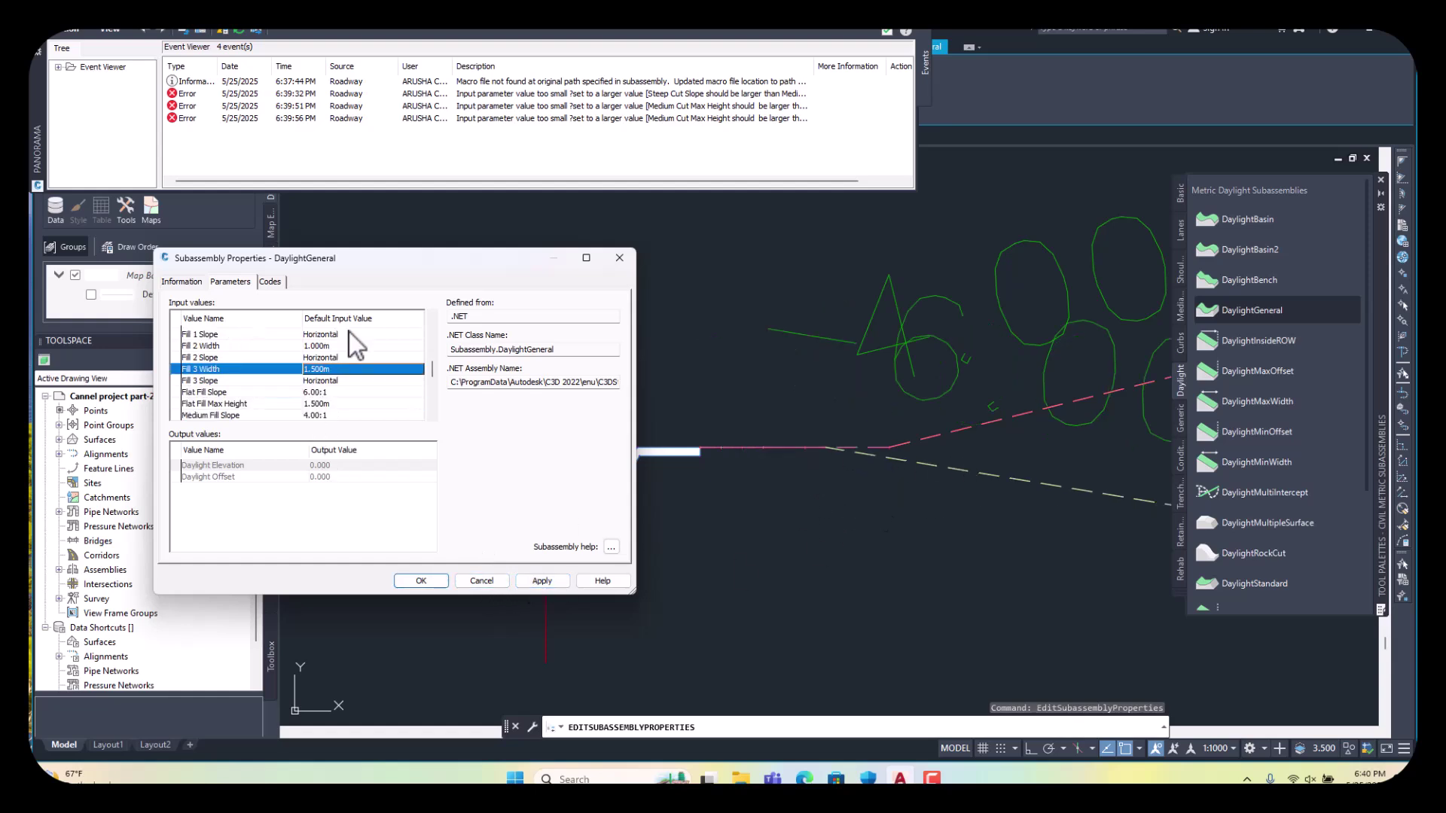
click(336, 396)
click(336, 395)
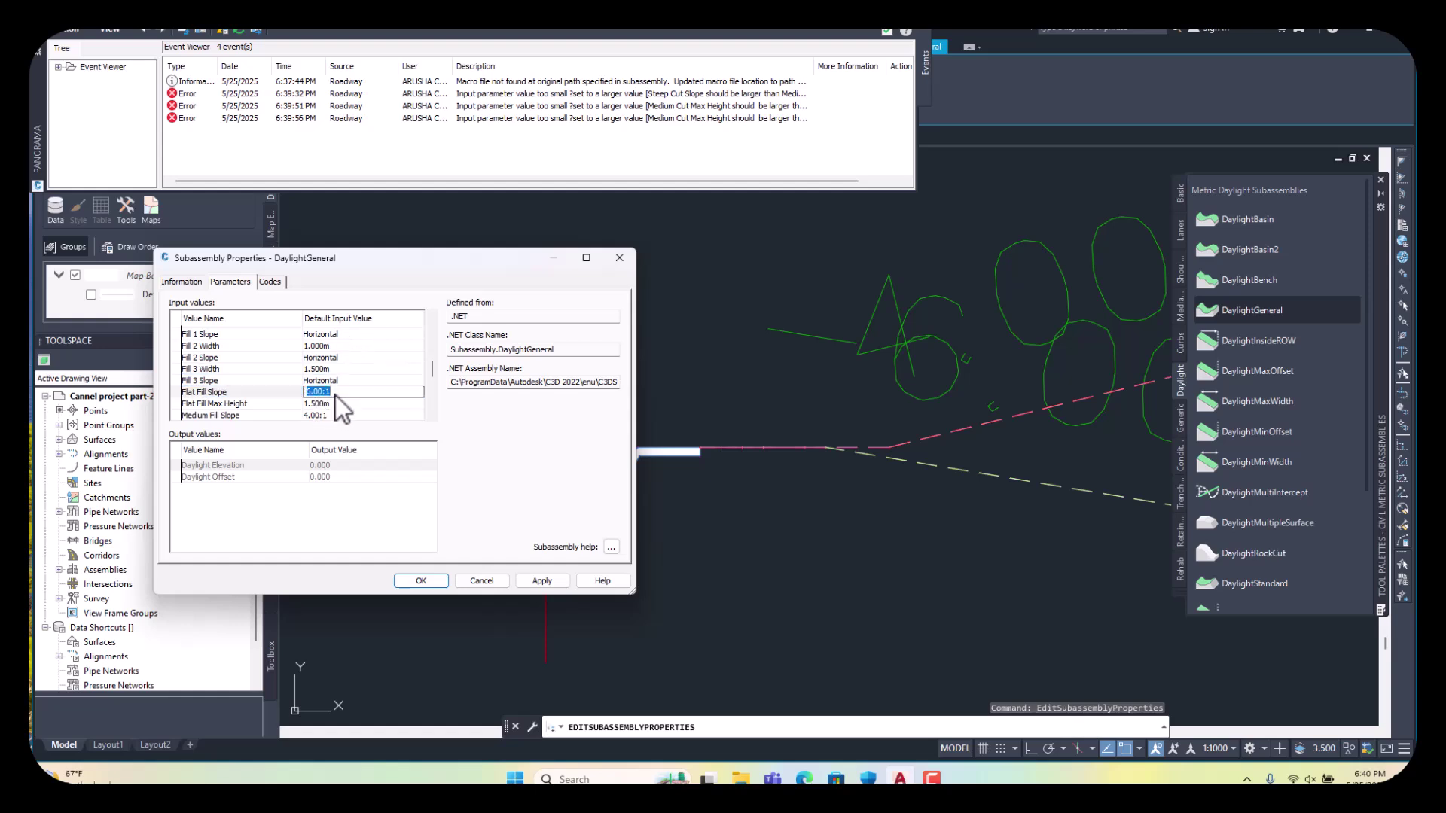
click(544, 580)
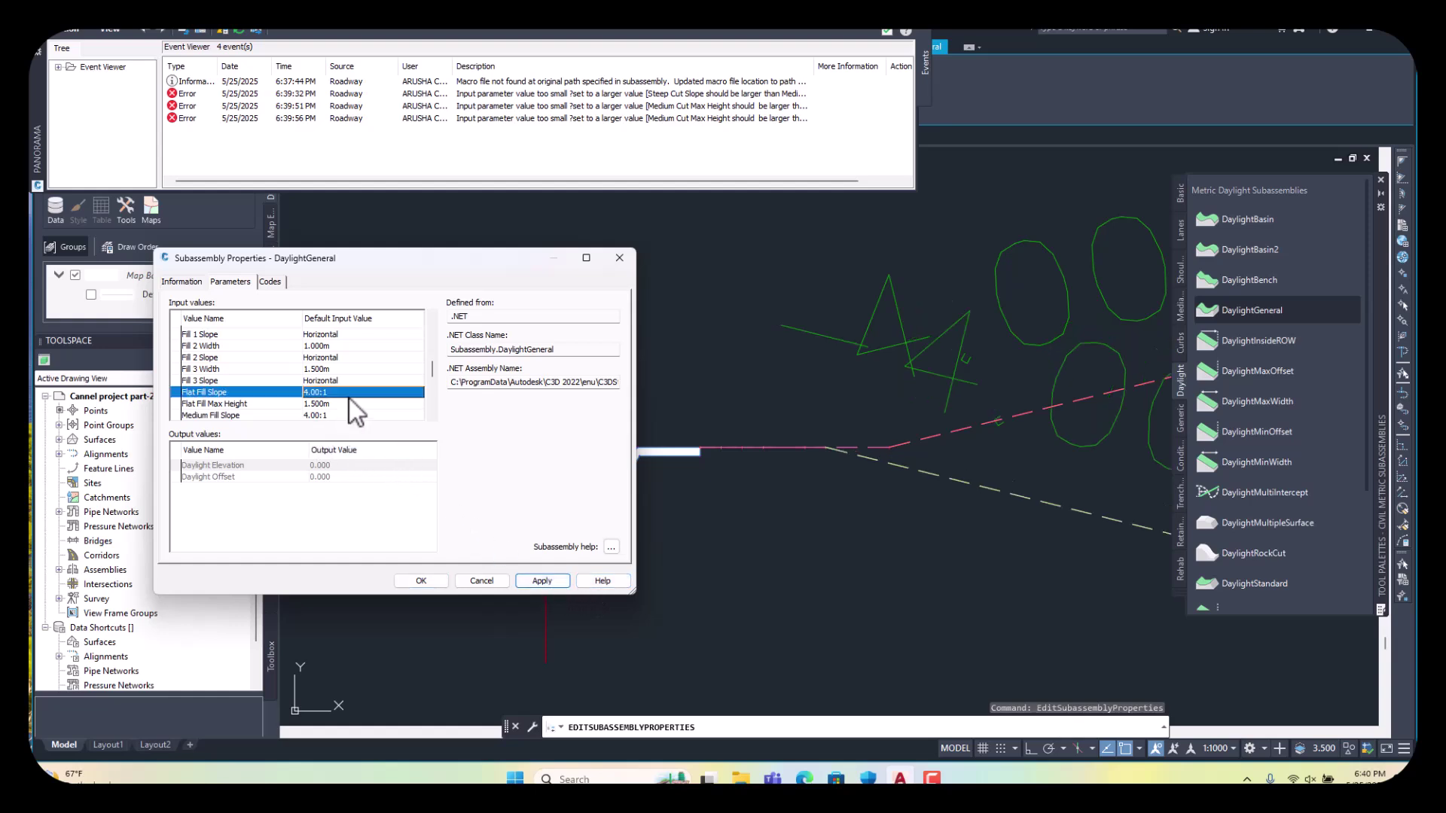
scroll(350, 399, down, 5)
scroll(350, 411, down, 1)
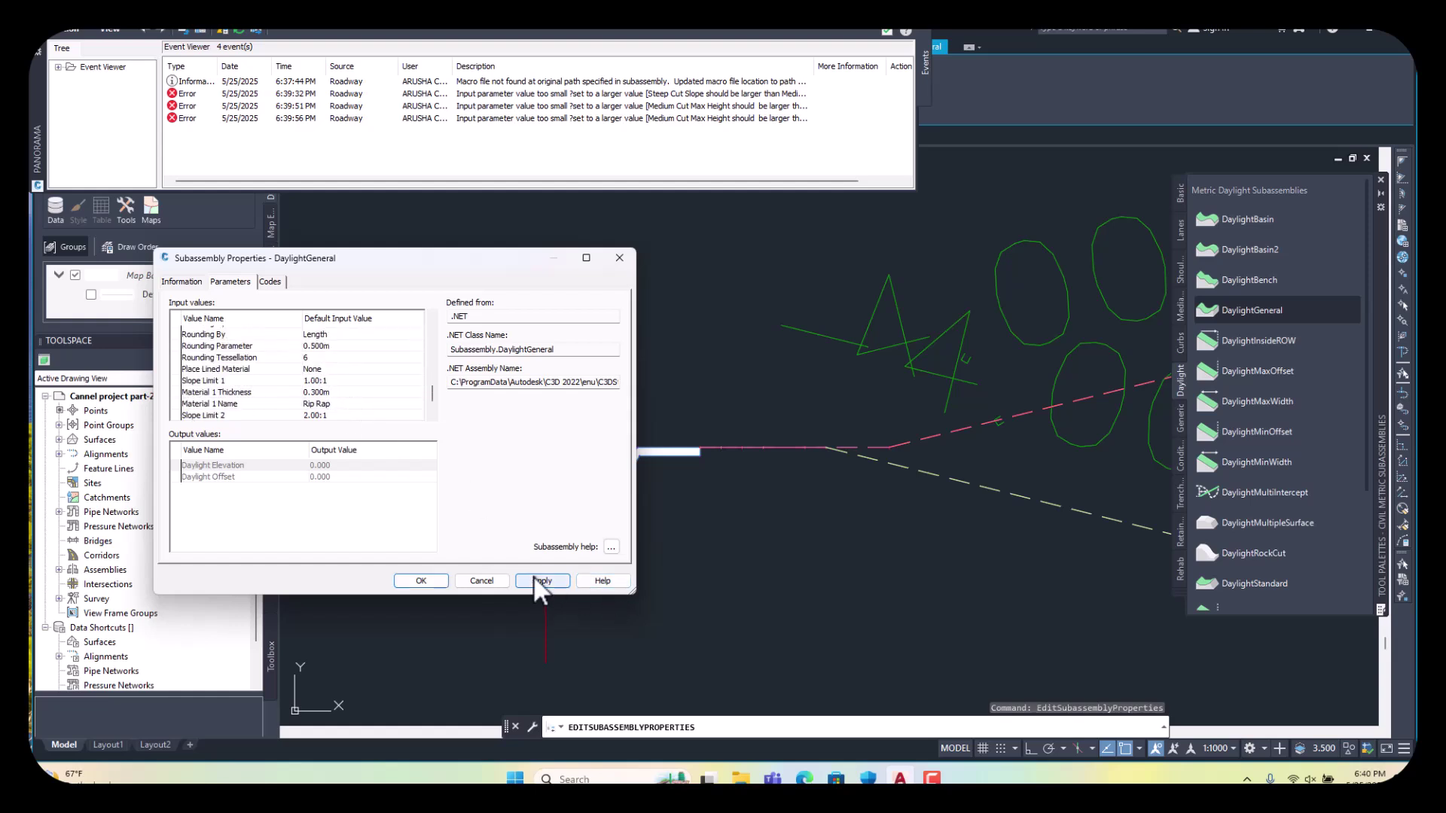
click(435, 581)
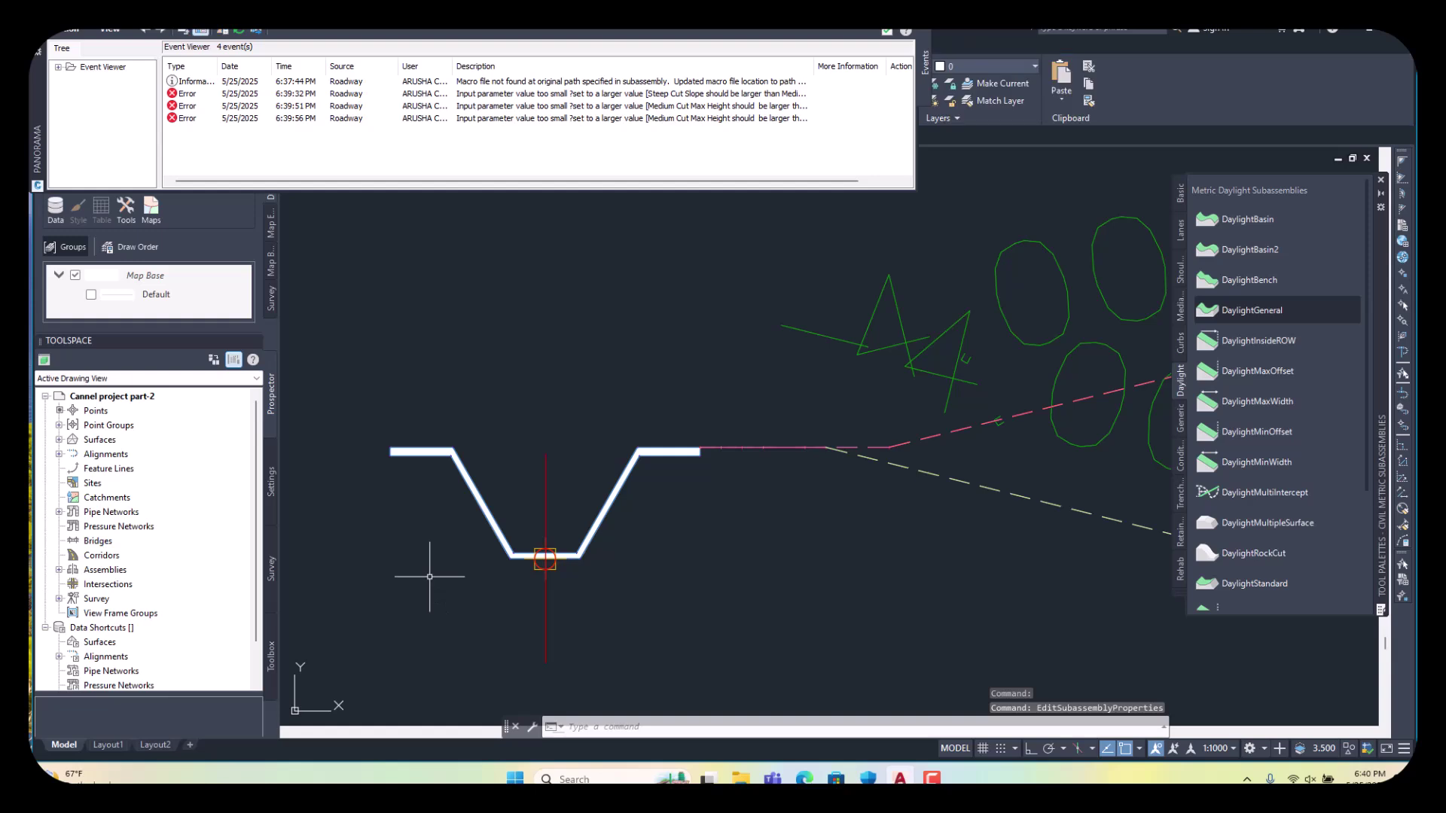
- Close the Event Viewer and mirror the DaylightGeneral subassembly about the assembly marker onto the left bank
click(889, 32)
scroll(648, 482, down, 4)
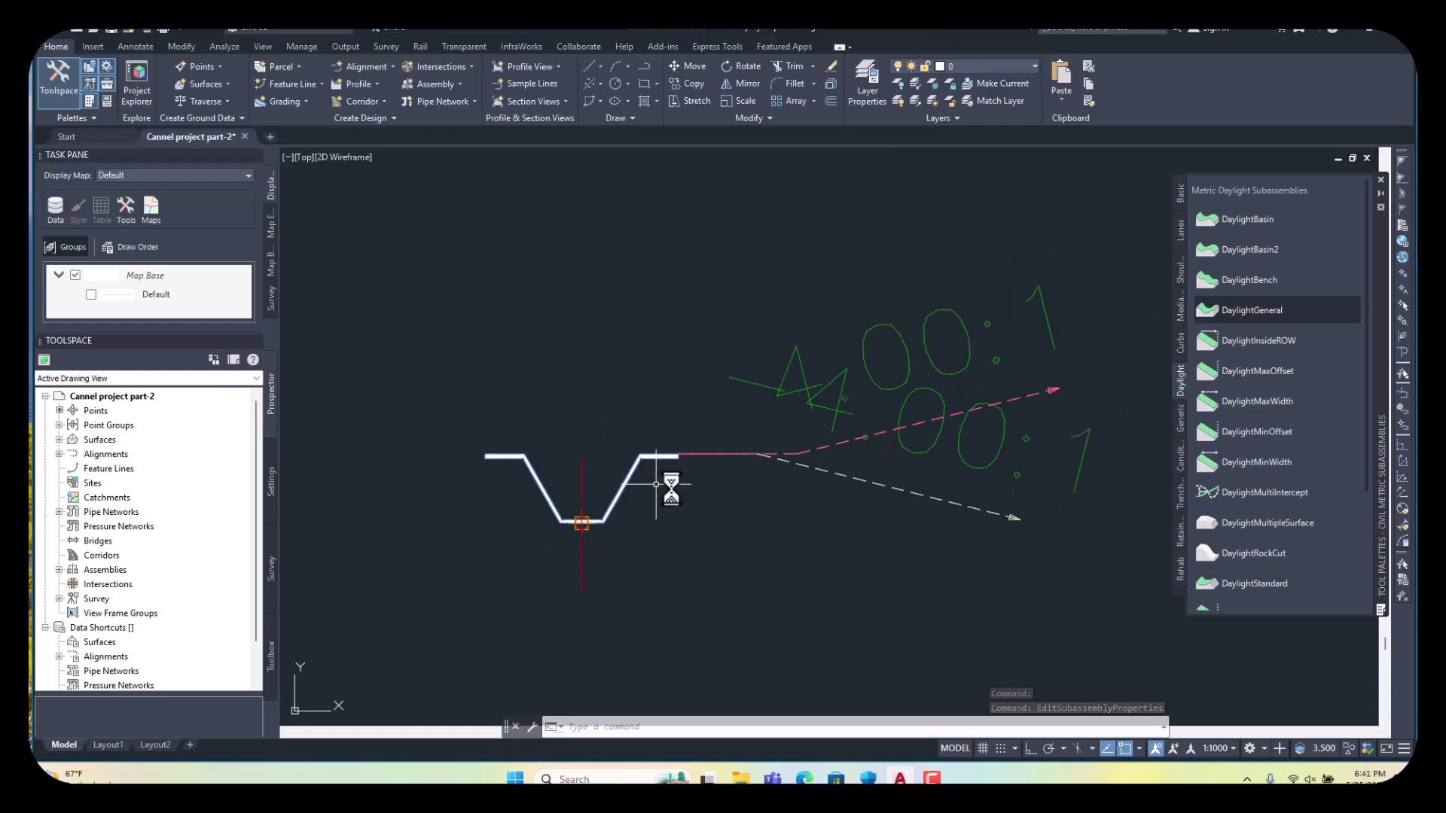
click(722, 468)
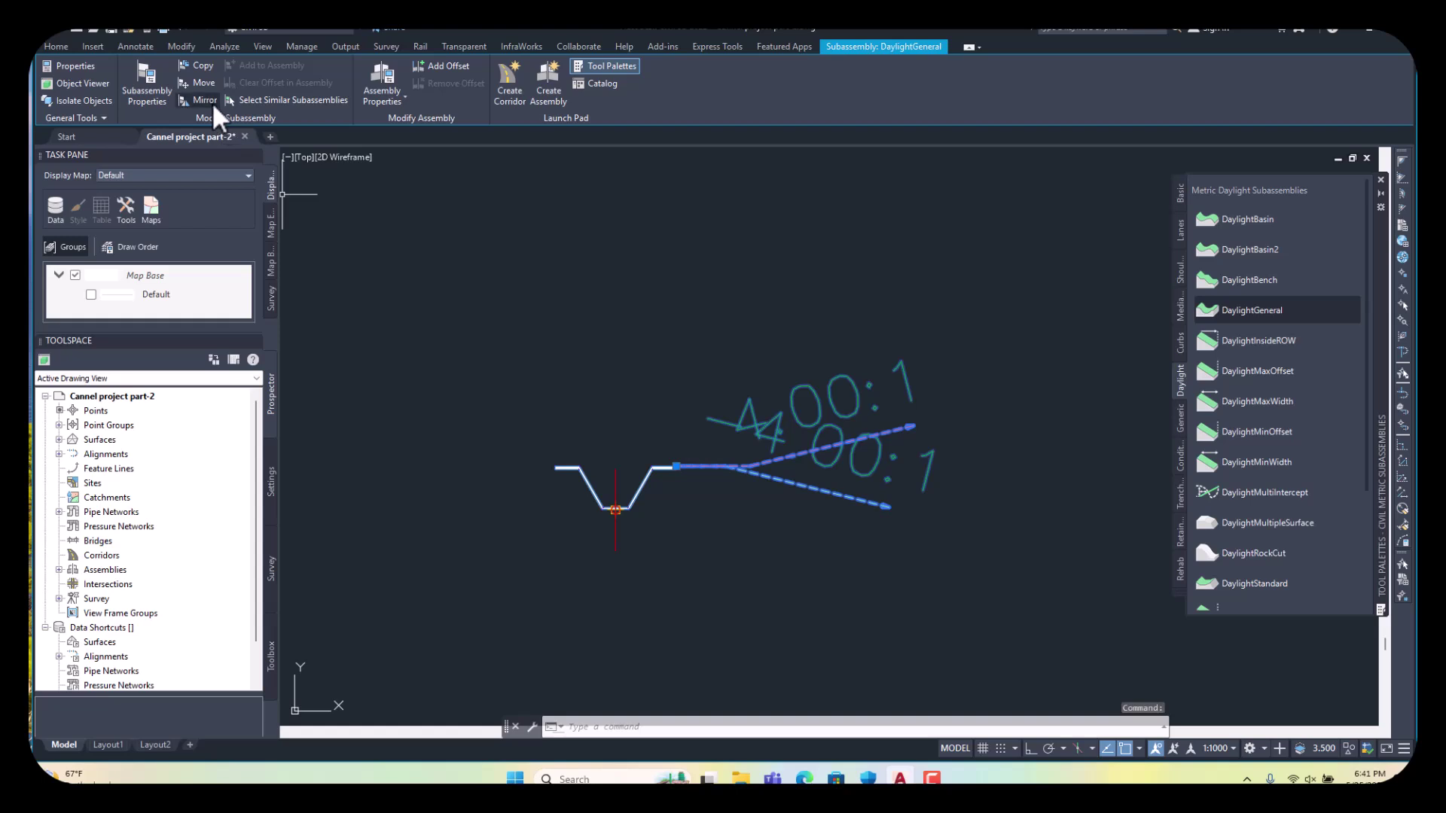
click(202, 98)
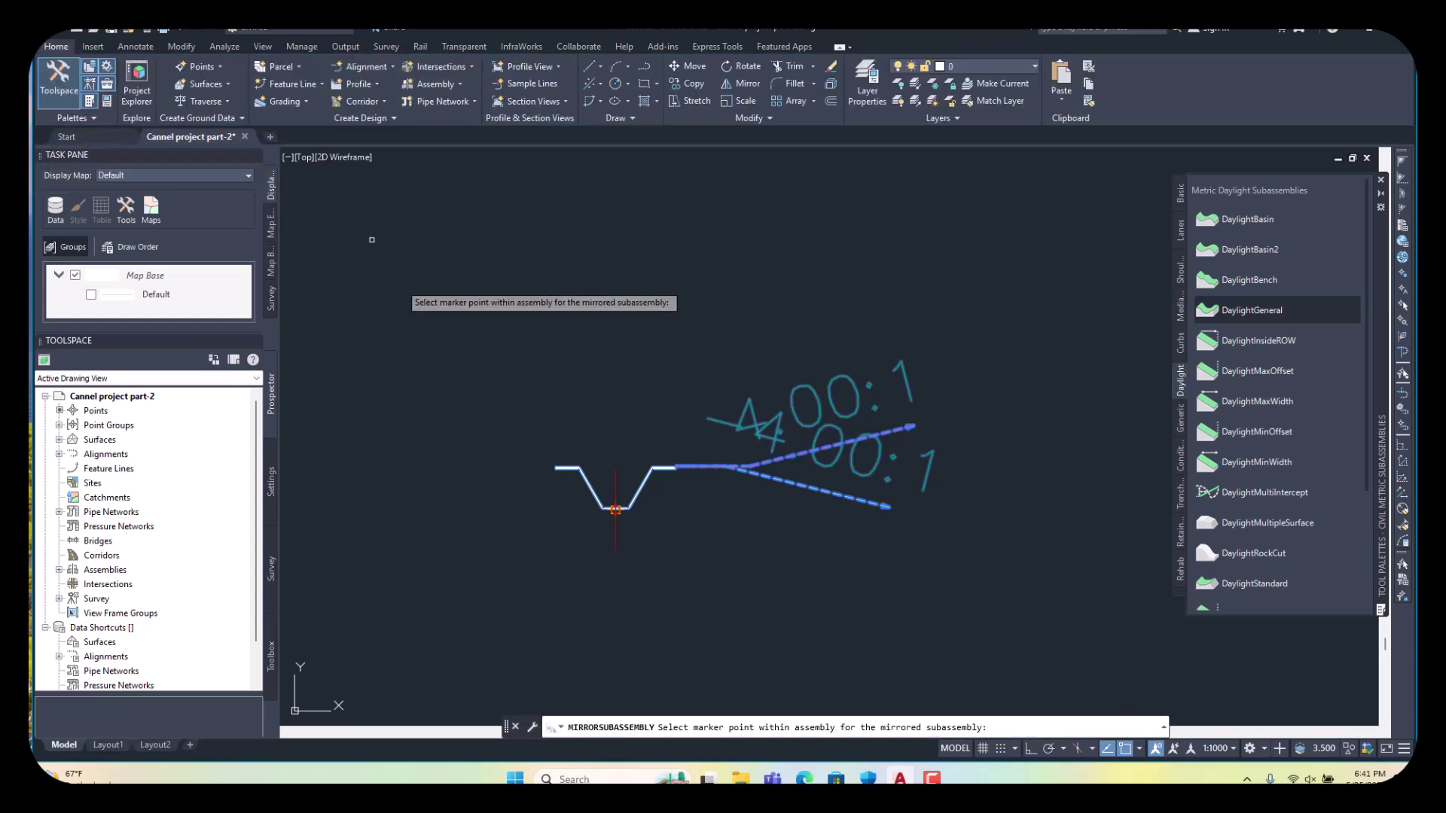
scroll(554, 446, up, 8)
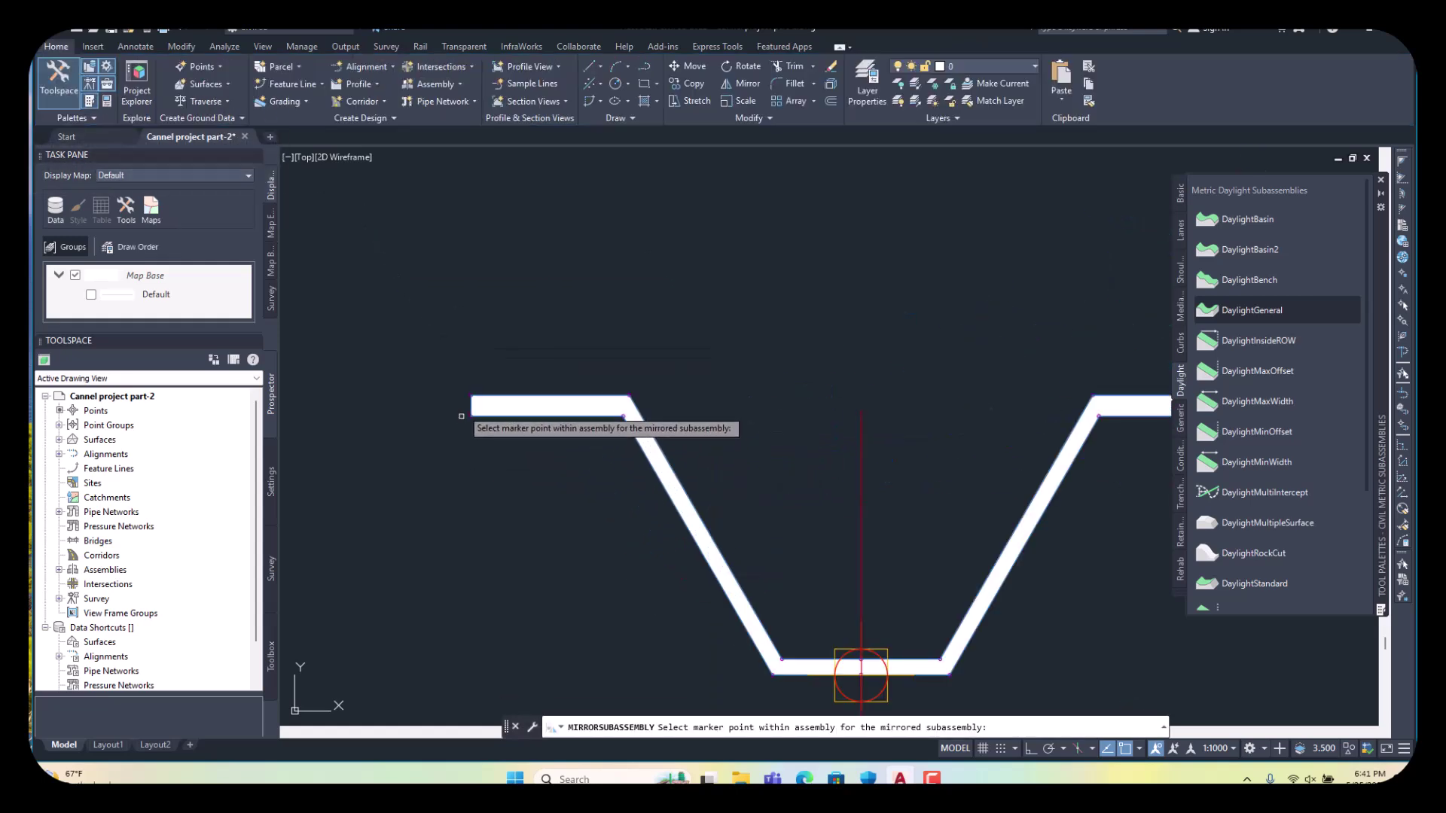
scroll(465, 395, up, 3)
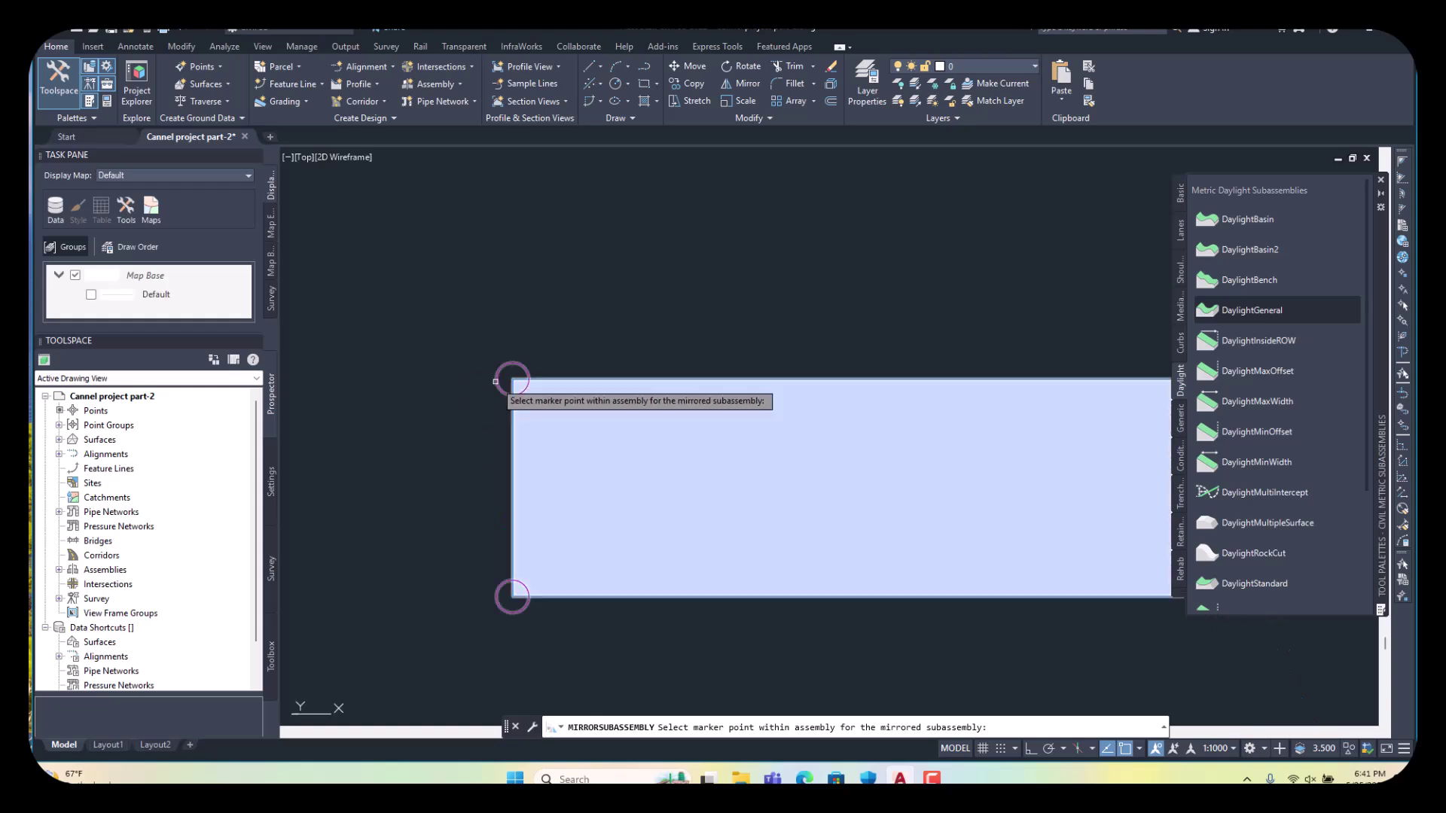
click(495, 381)
scroll(519, 397, down, 5)
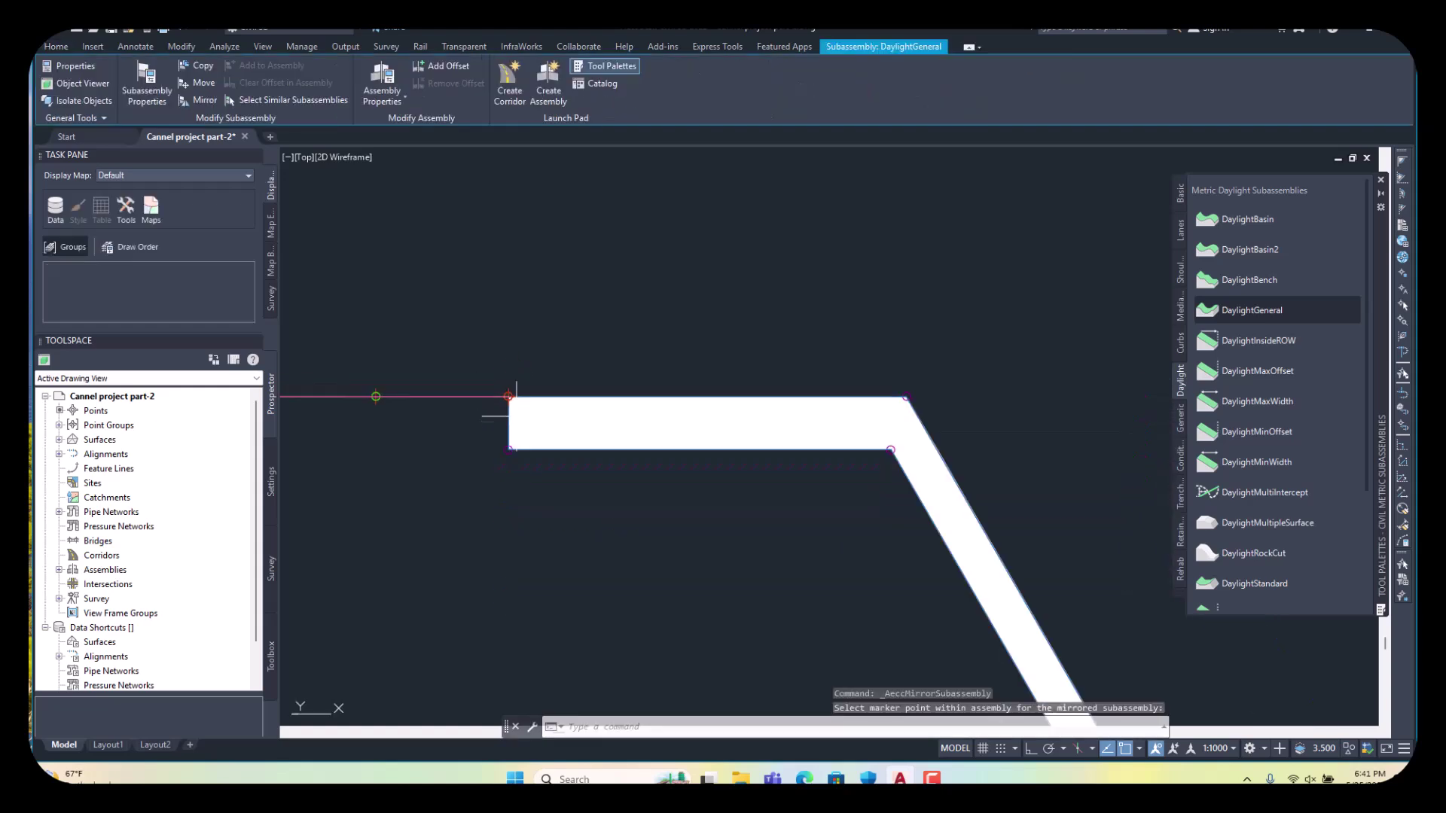
scroll(534, 438, down, 4)
key(Escape)
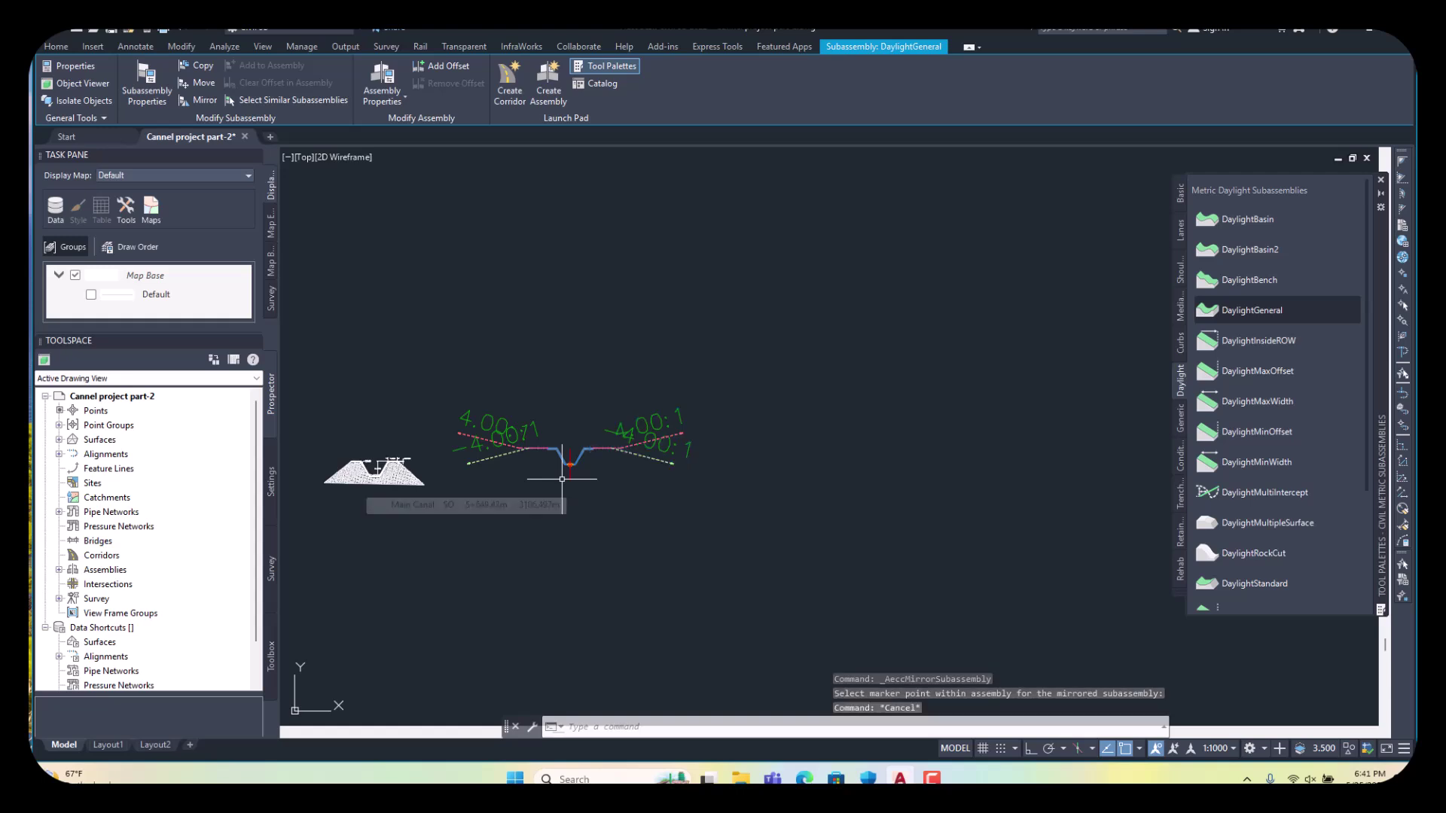
scroll(500, 442, up, 5)
scroll(500, 442, down, 4)
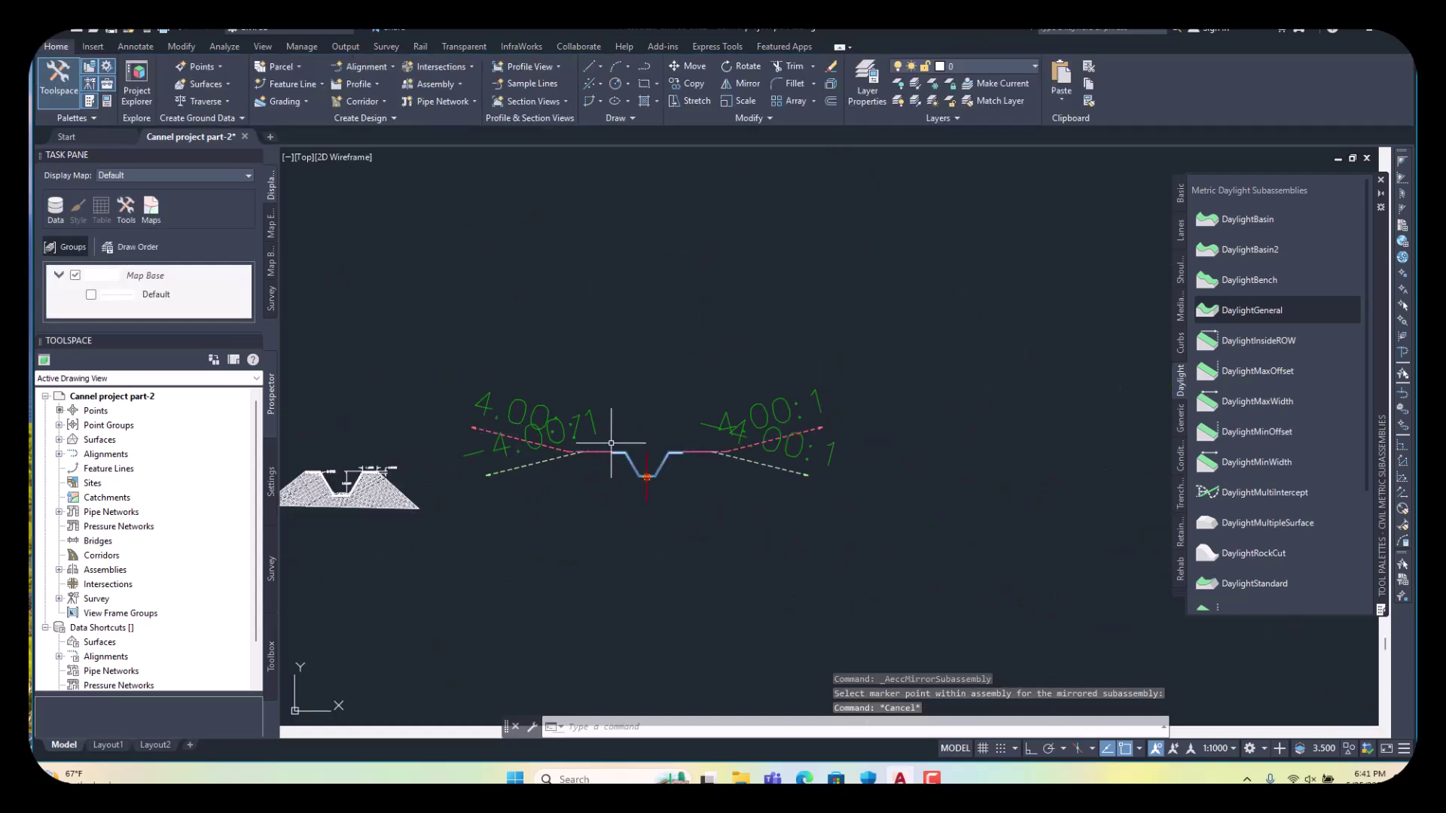
scroll(681, 465, up, 4)
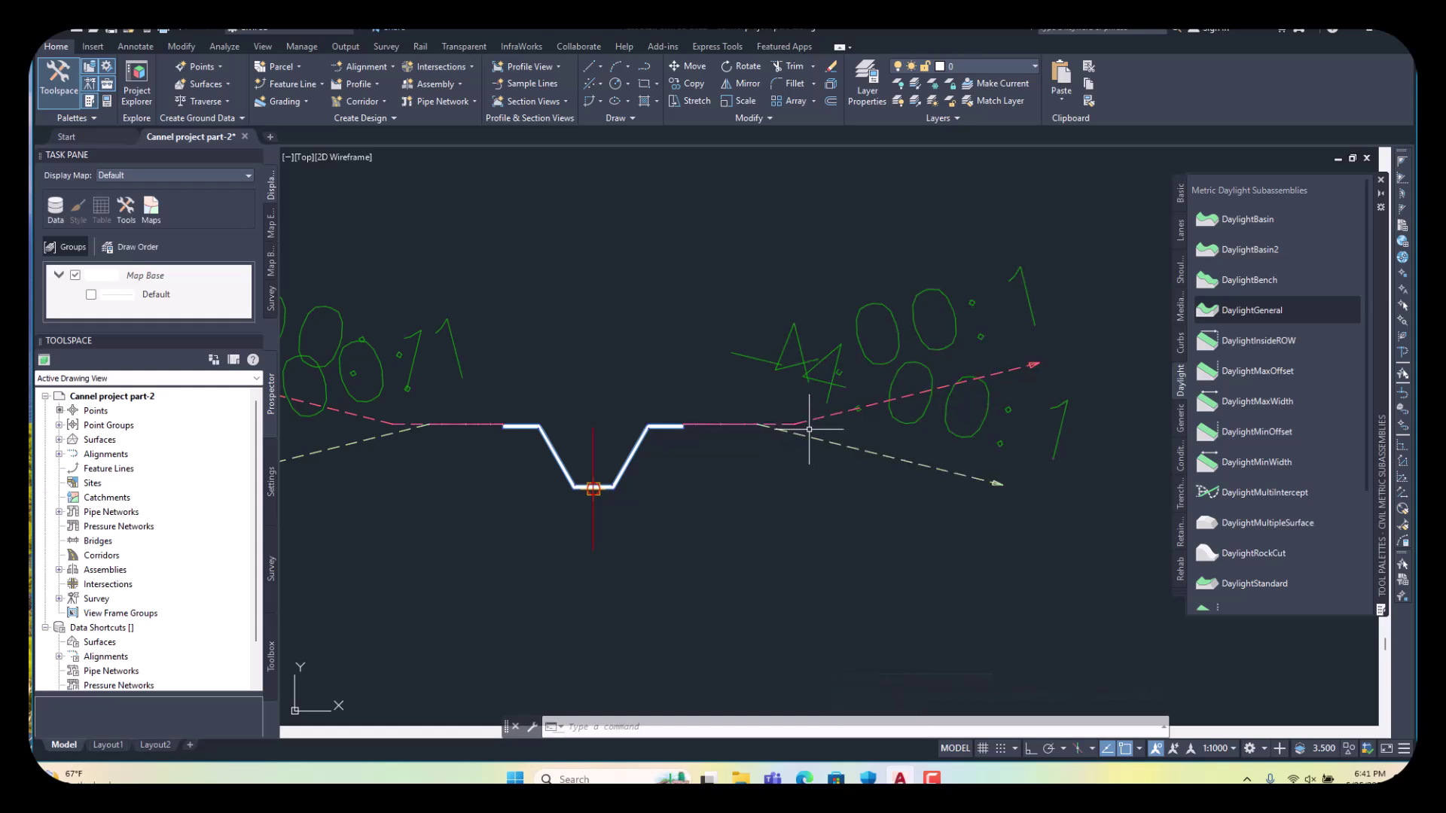
scroll(881, 503, down, 3)
key(Escape)
key(Escape)
scroll(817, 488, up, 6)
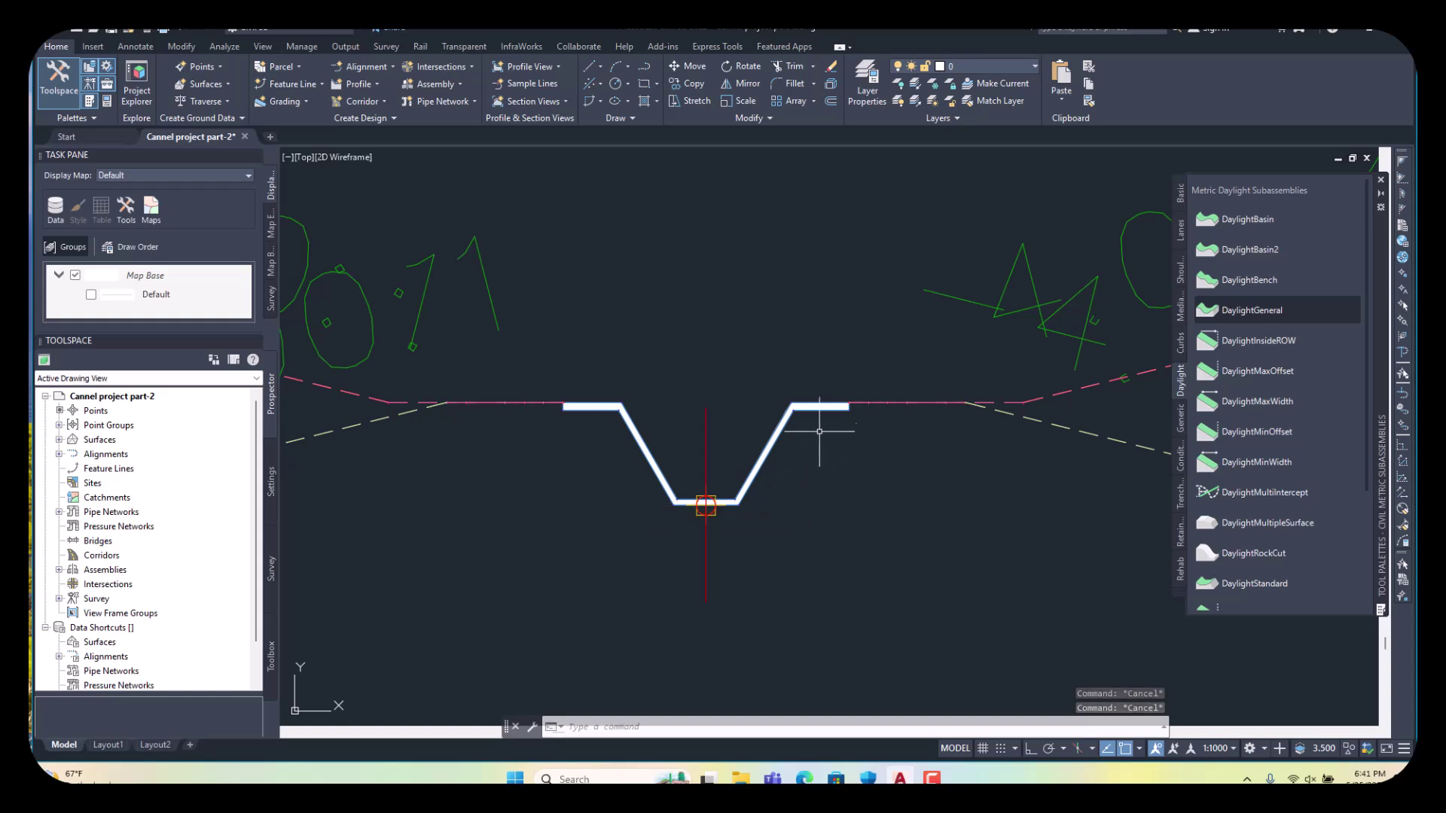
scroll(819, 437, down, 5)
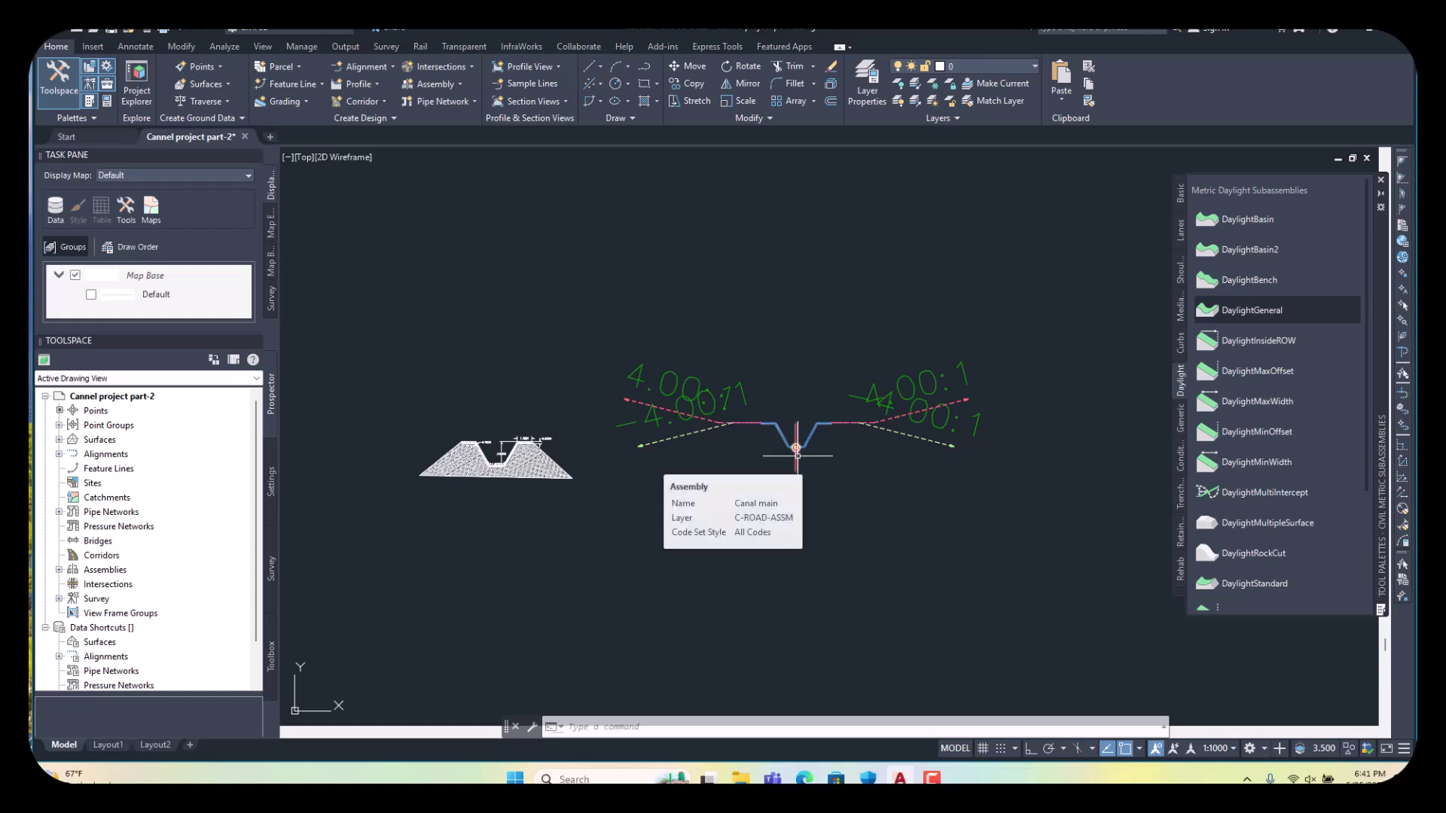
scroll(796, 450, down, 5)
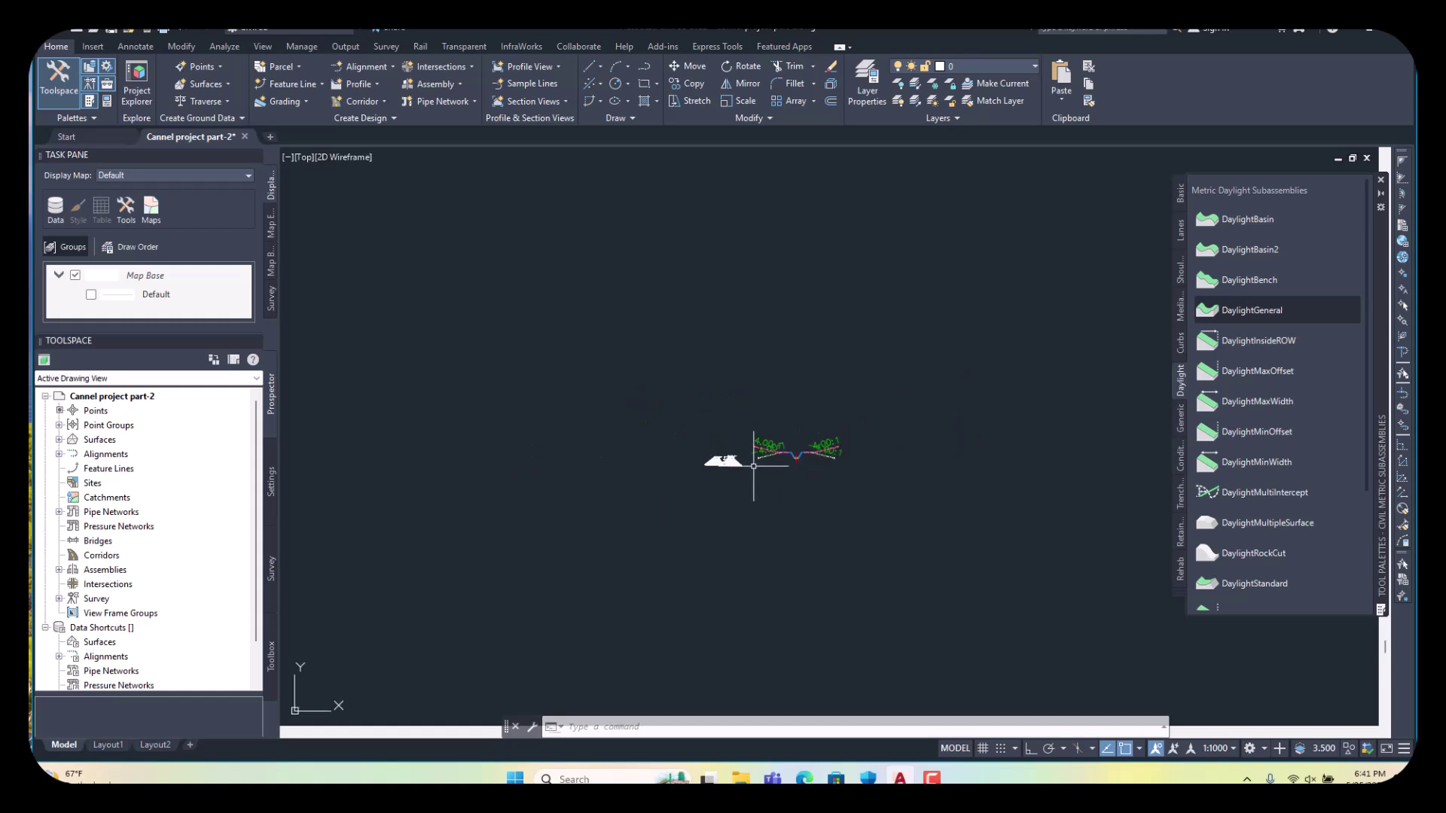
scroll(578, 482, down, 4)
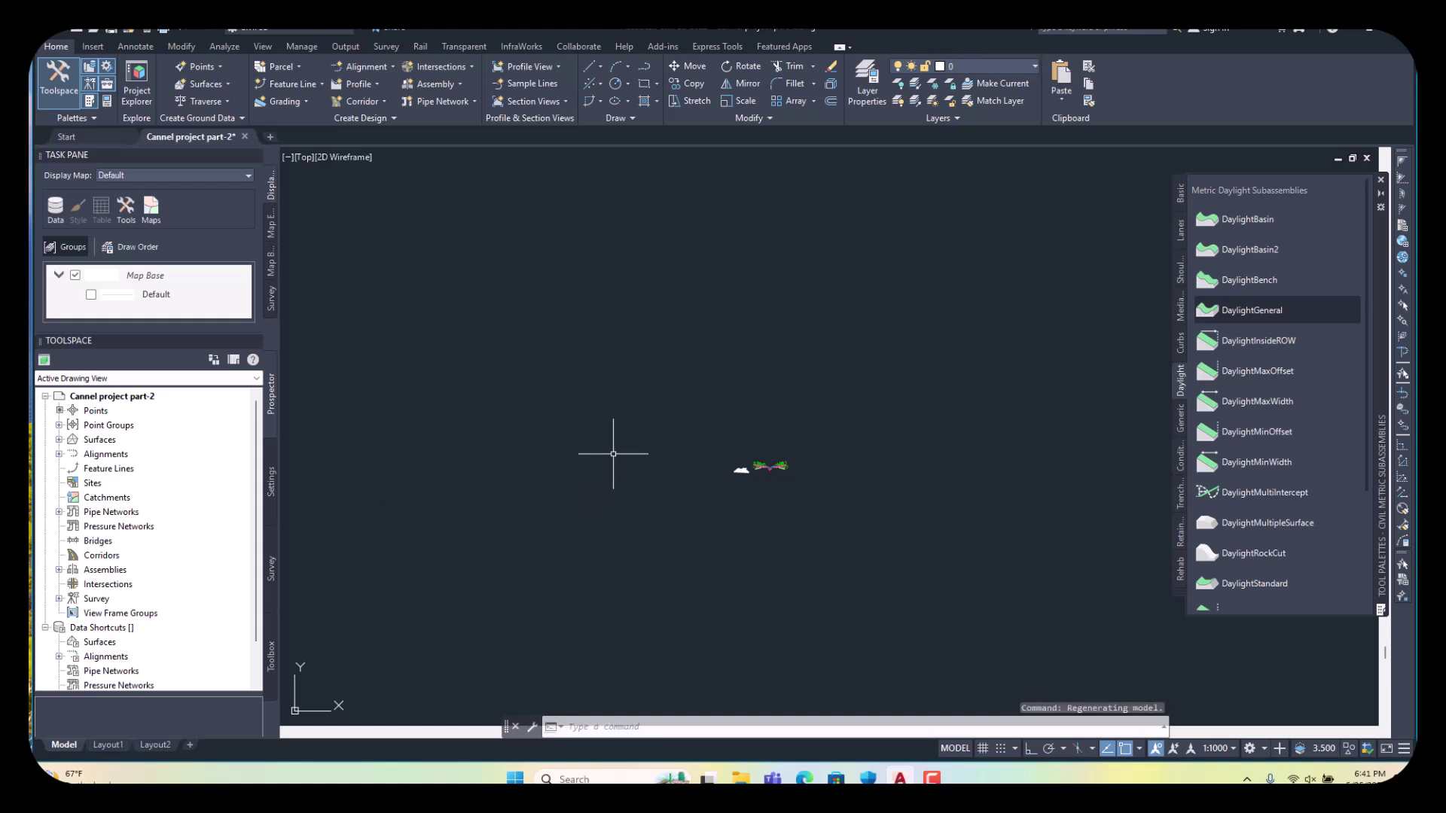
click(384, 101)
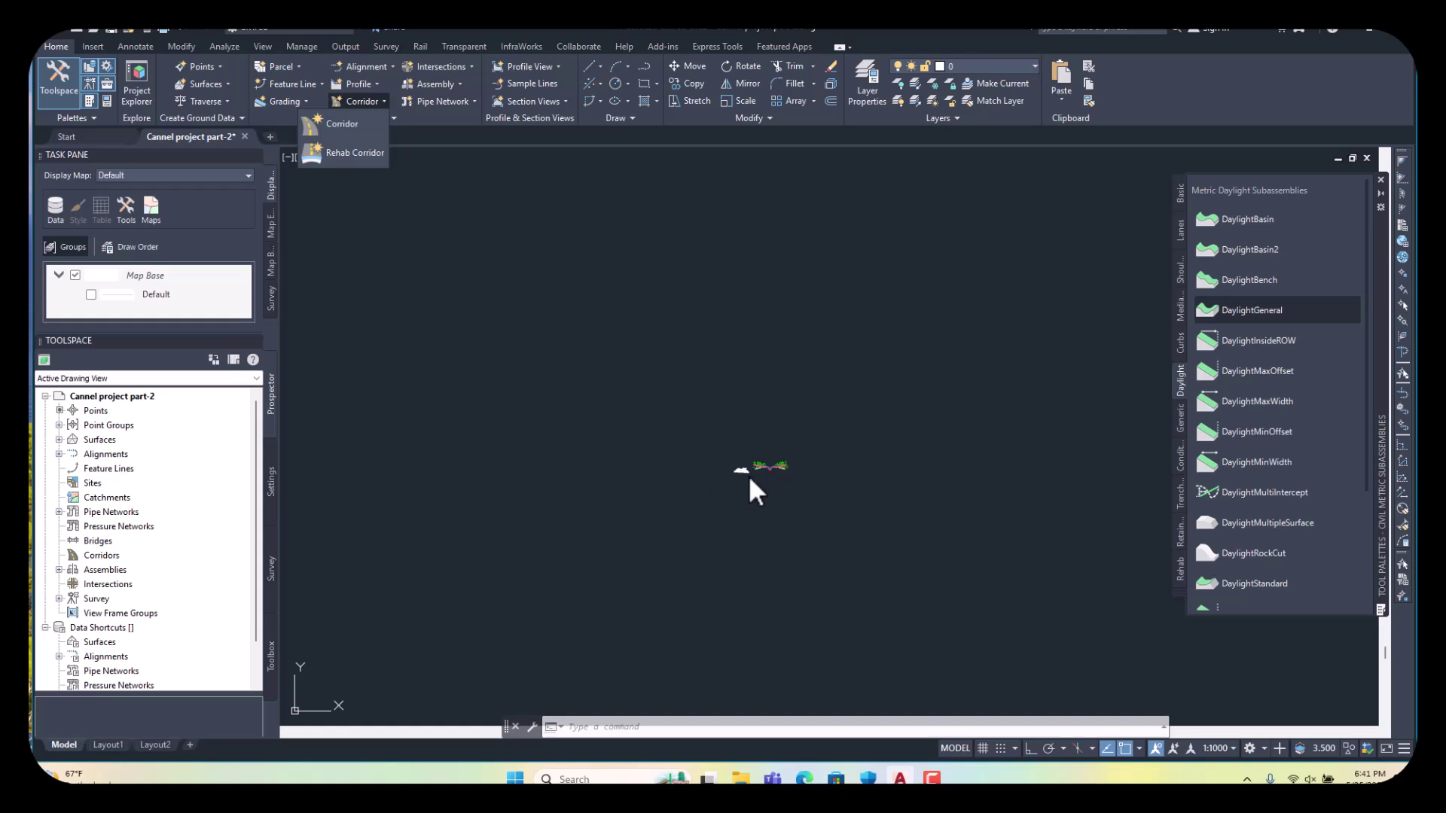
click(505, 319)
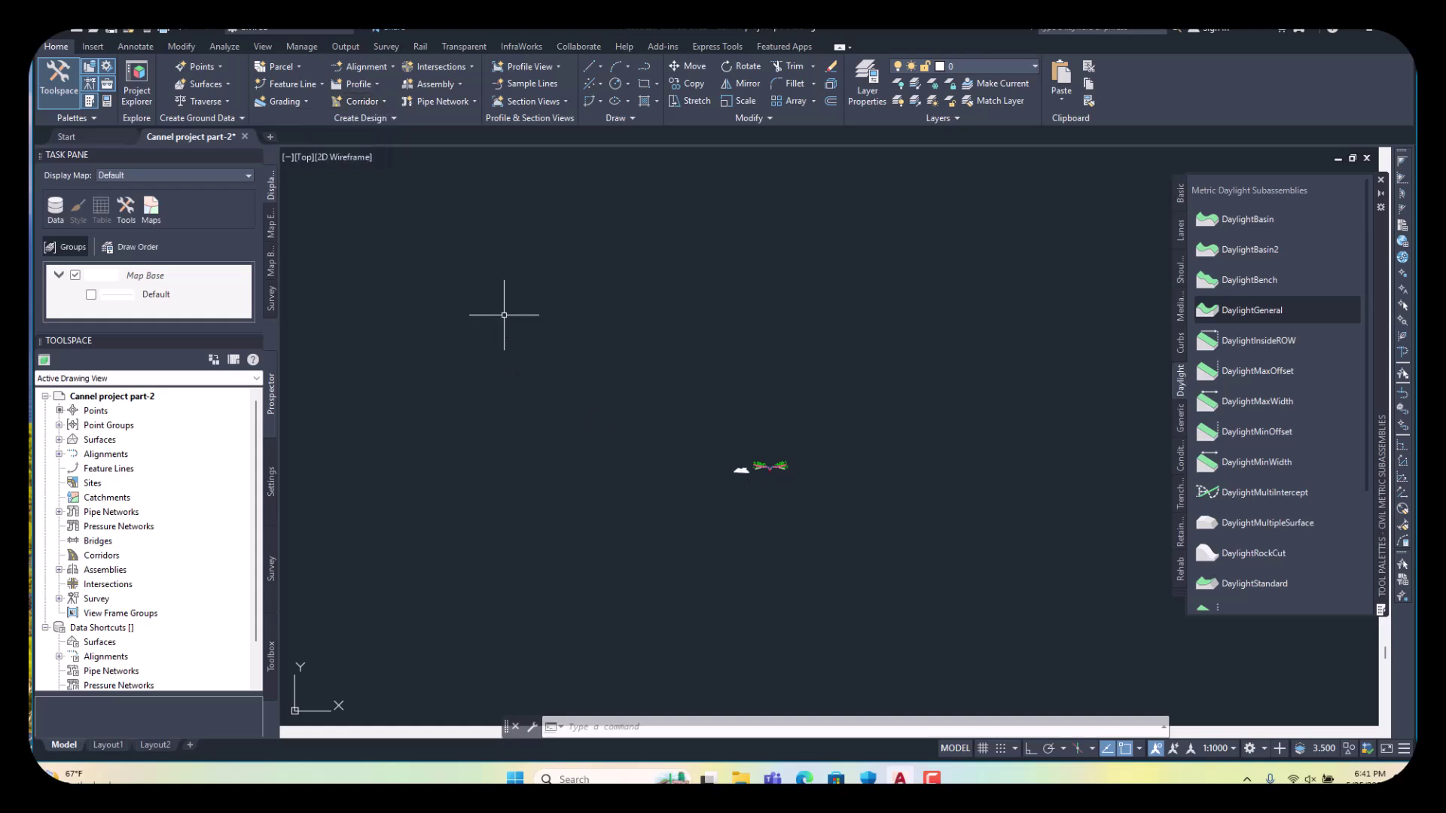
scroll(761, 461, up, 2)
scroll(855, 495, up, 3)
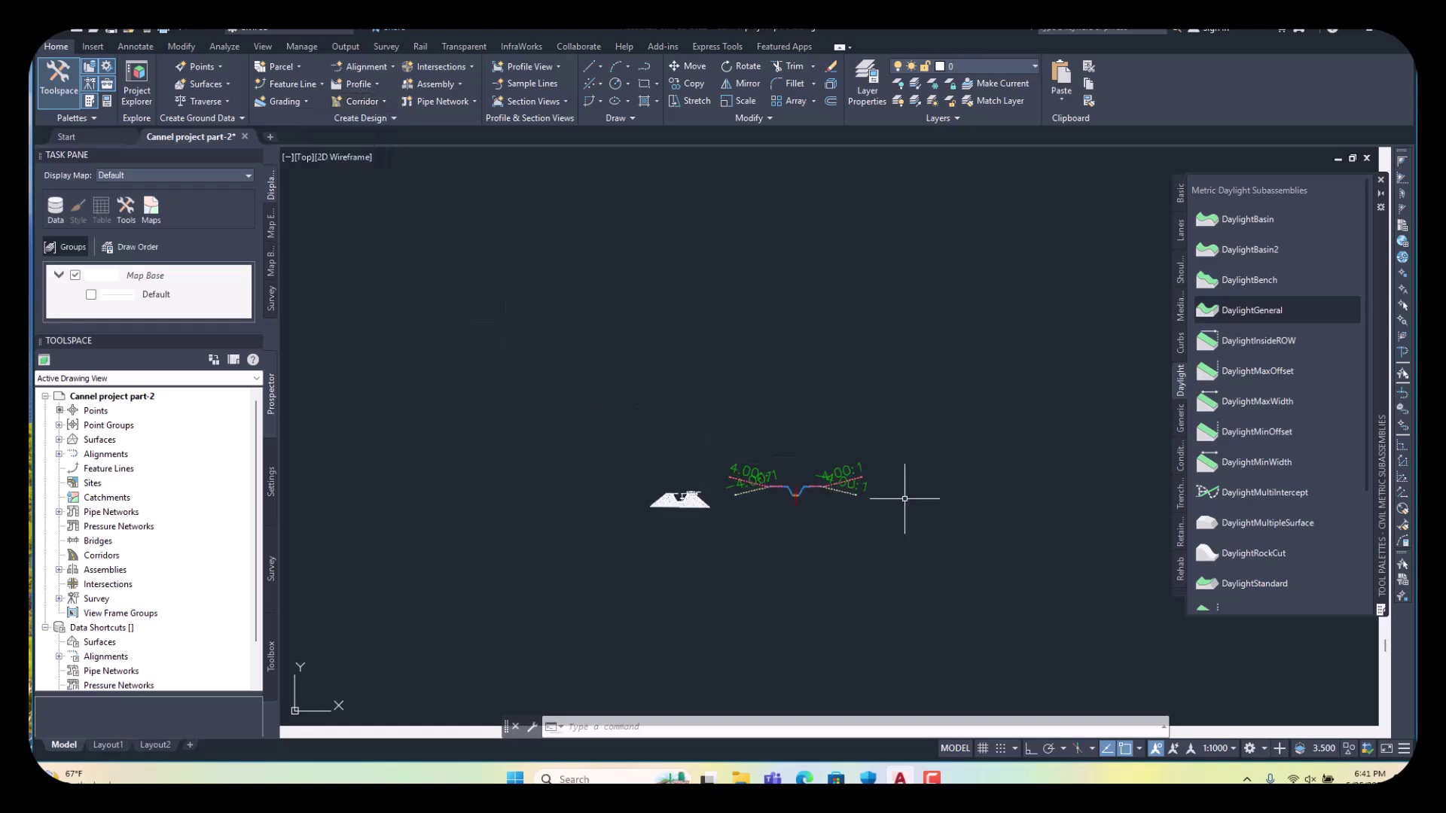
scroll(616, 483, up, 1)
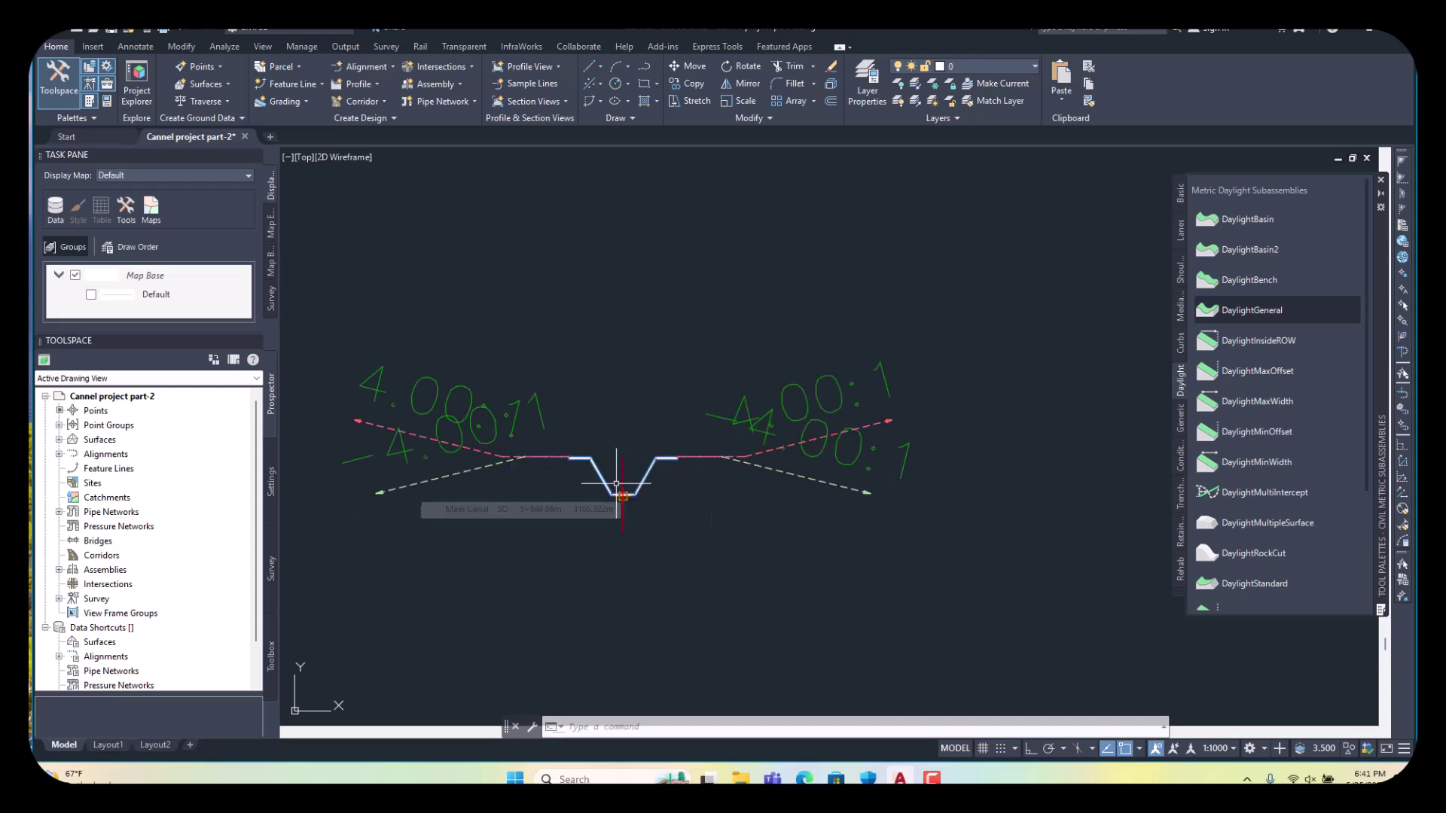